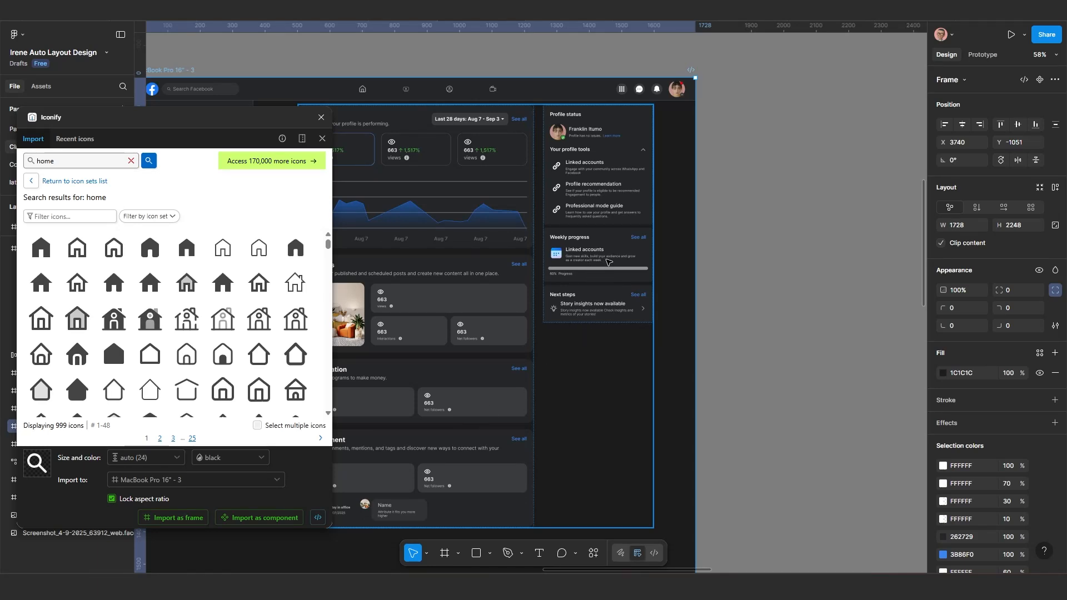
- Examine the dashboard's profile and Next steps cards and compare the desktop dashboard frames laid out across the canvas
scroll(601, 286, up, 5)
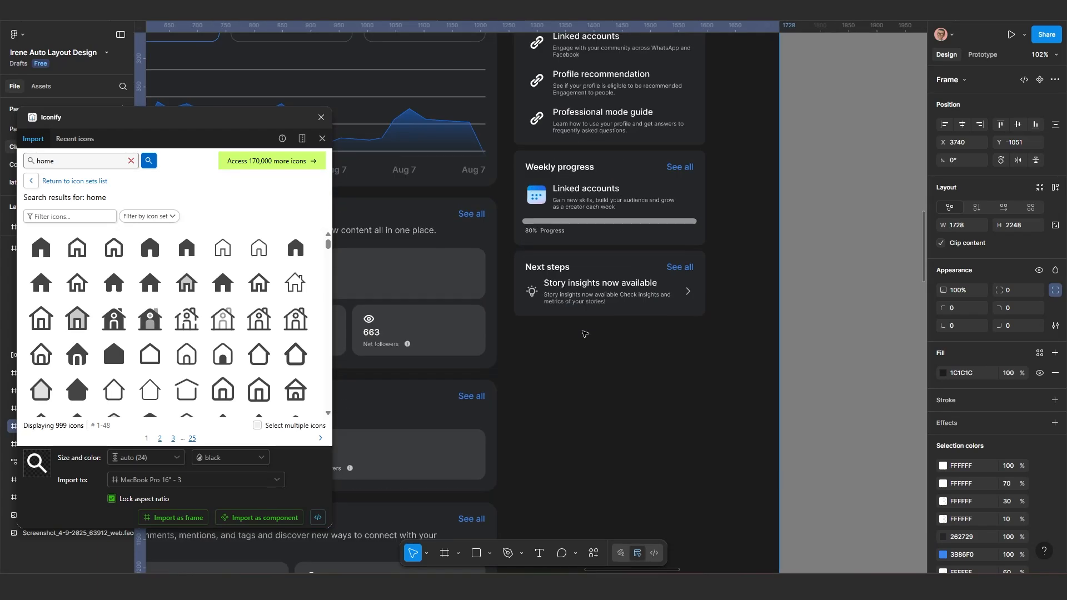
click(599, 297)
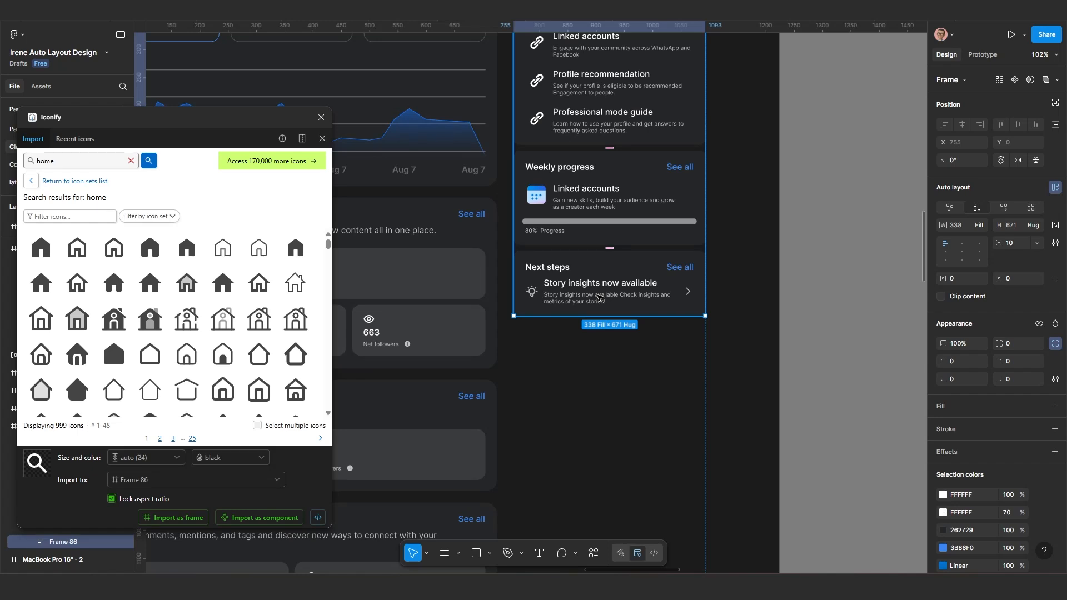
click(599, 299)
scroll(598, 302, down, 2)
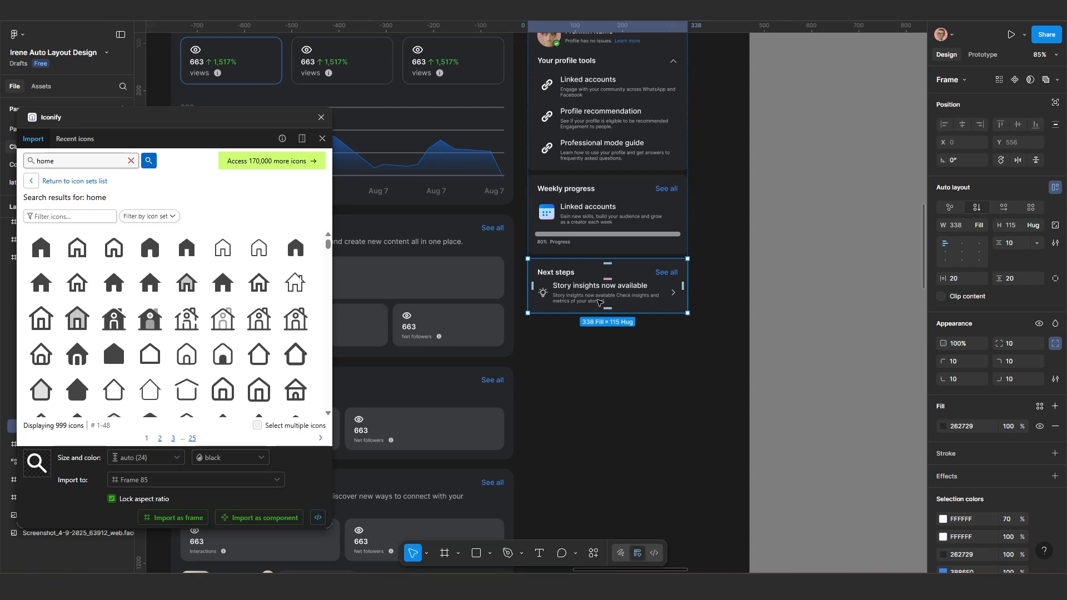
scroll(598, 301, down, 10)
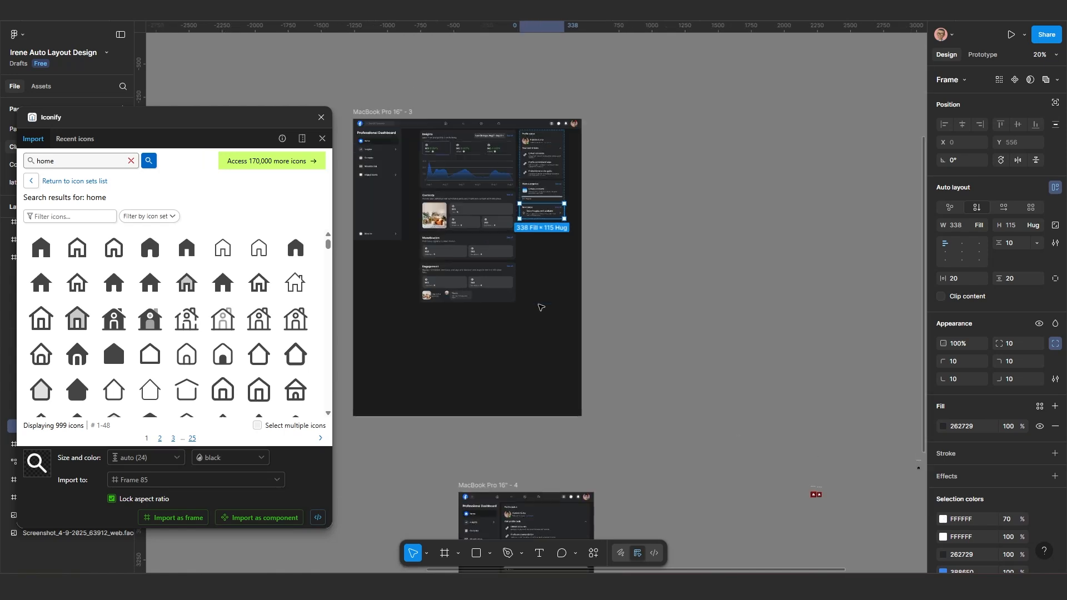
click(610, 318)
scroll(536, 257, down, 2)
drag(538, 257, 503, 262)
scroll(514, 272, down, 3)
drag(533, 304, 747, 296)
scroll(595, 272, up, 1)
drag(606, 286, 549, 332)
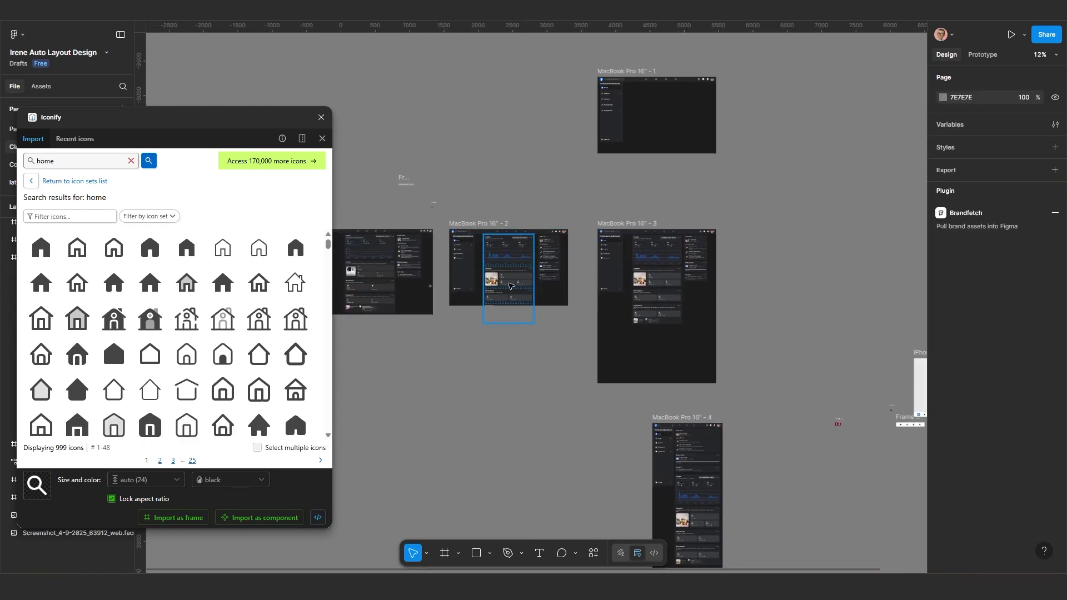
scroll(527, 295, up, 3)
scroll(500, 294, down, 5)
drag(432, 288, 520, 267)
scroll(479, 267, up, 1)
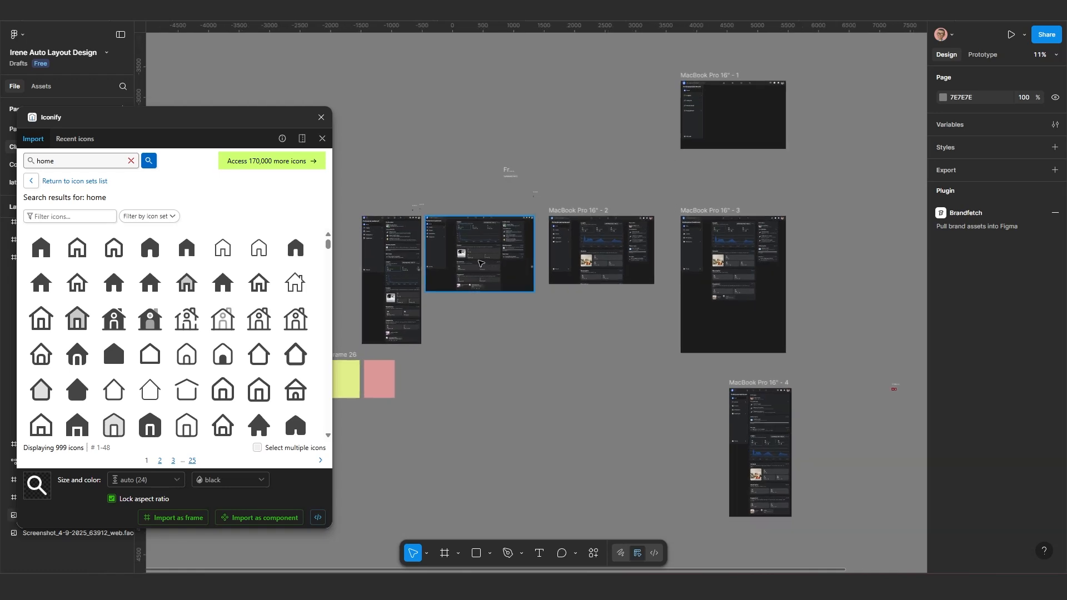
click(481, 264)
scroll(476, 259, up, 3)
key(Escape)
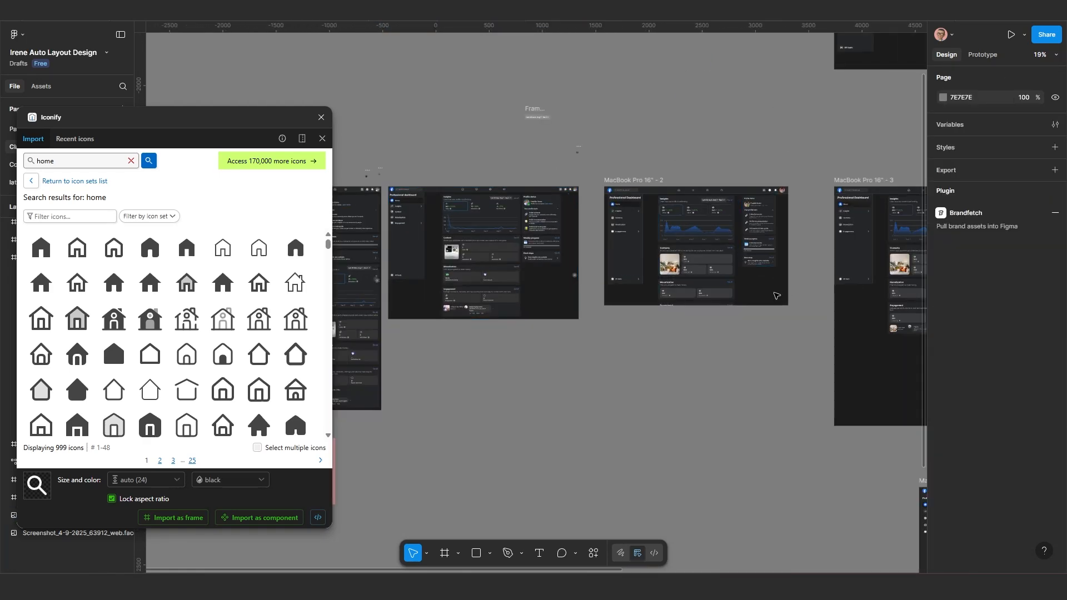
- Duplicate the MacBook Pro 16" - 2 frame onto the empty canvas above the iPhone frames, at X 8542, Y -1051
click(632, 180)
scroll(642, 294, down, 4)
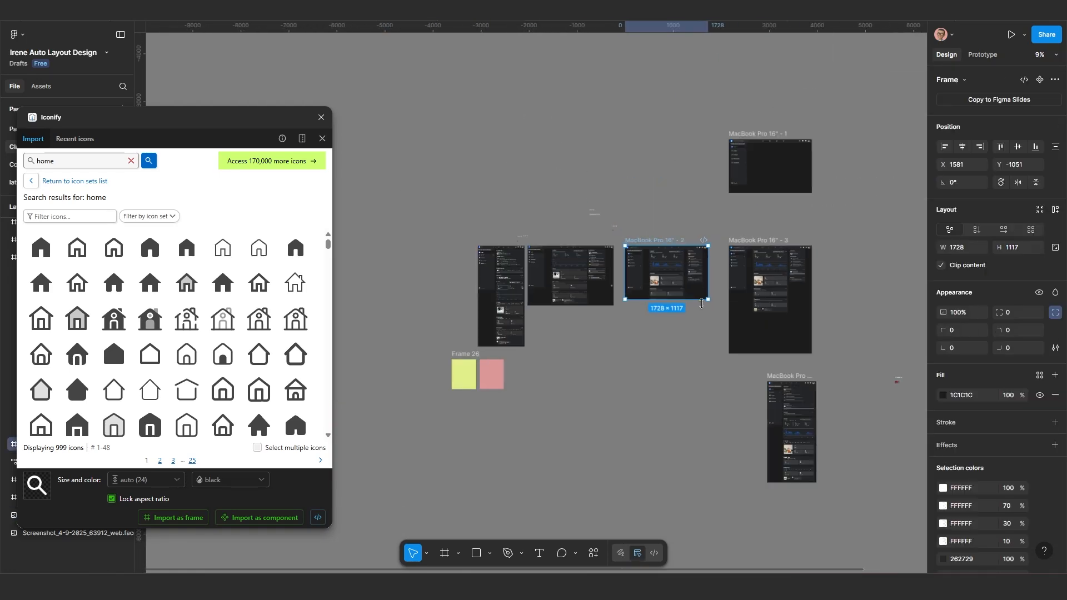
drag(688, 267, 827, 234)
scroll(590, 337, up, 3)
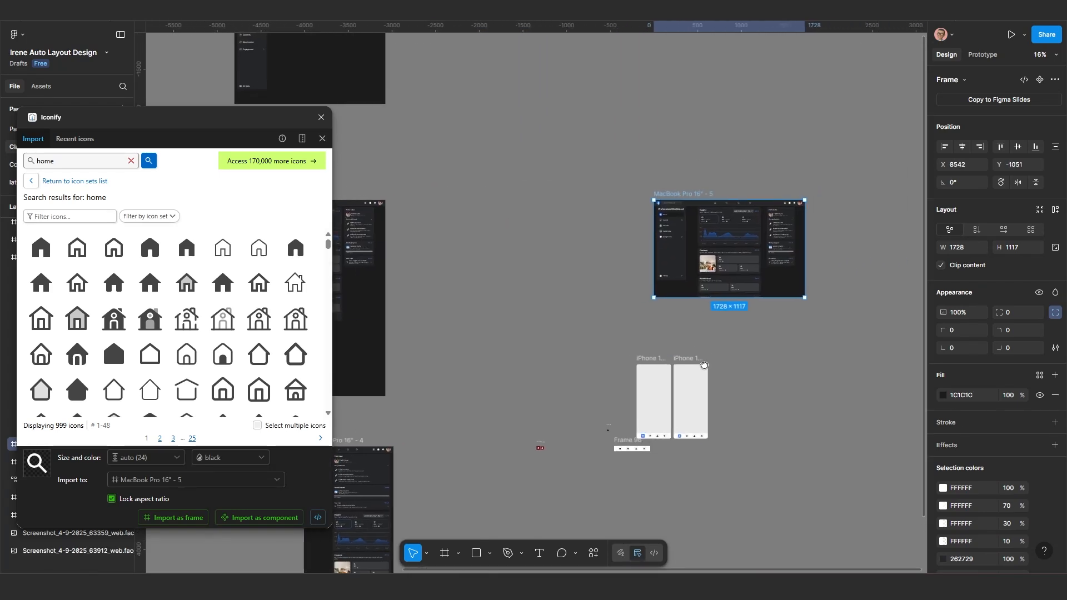
- Move the two iPhone frames and the small frames beside them further down and away from the duplicated dashboard
drag(590, 337, 772, 464)
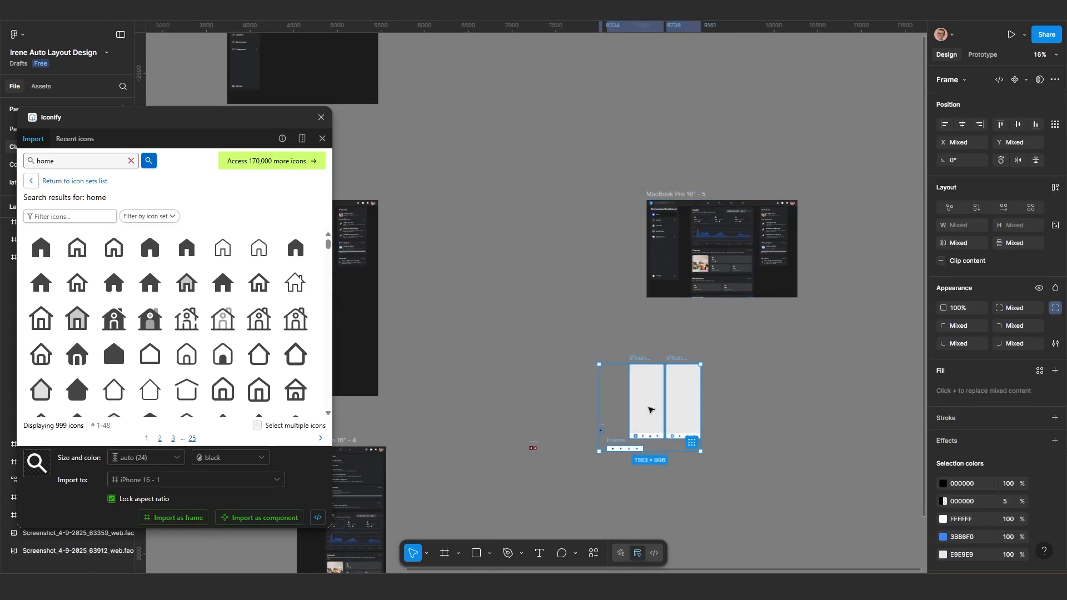
drag(648, 409, 599, 488)
scroll(683, 364, up, 4)
scroll(534, 447, up, 3)
drag(739, 239, 599, 445)
scroll(558, 465, down, 4)
scroll(711, 465, up, 2)
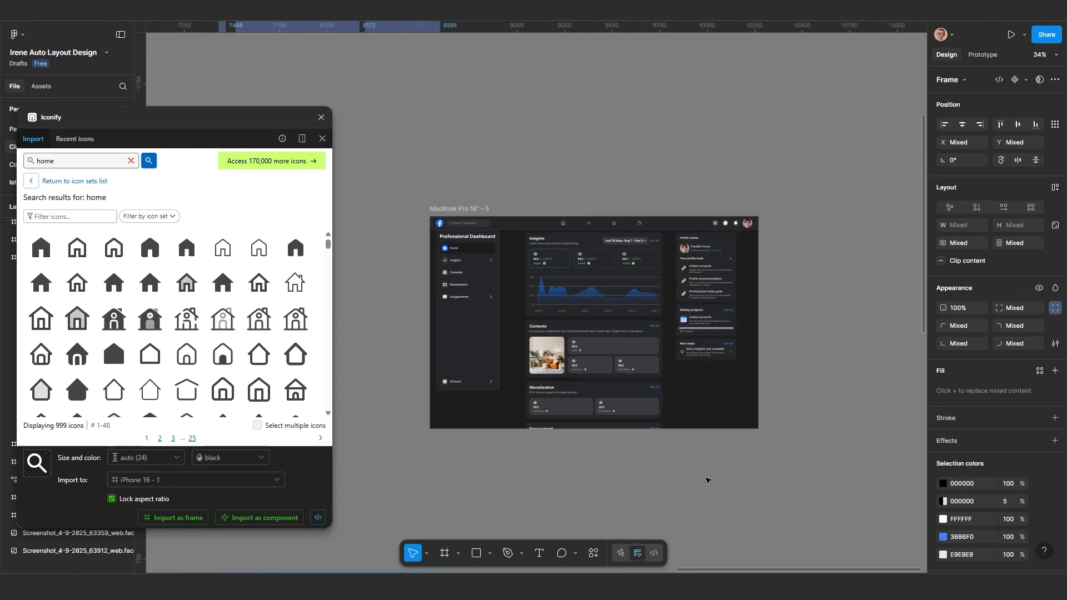
- Move the duplicated dashboard frame to X 8593, Y -1208 and extend its height to 1416 to fit the Engagement section
drag(428, 156, 439, 126)
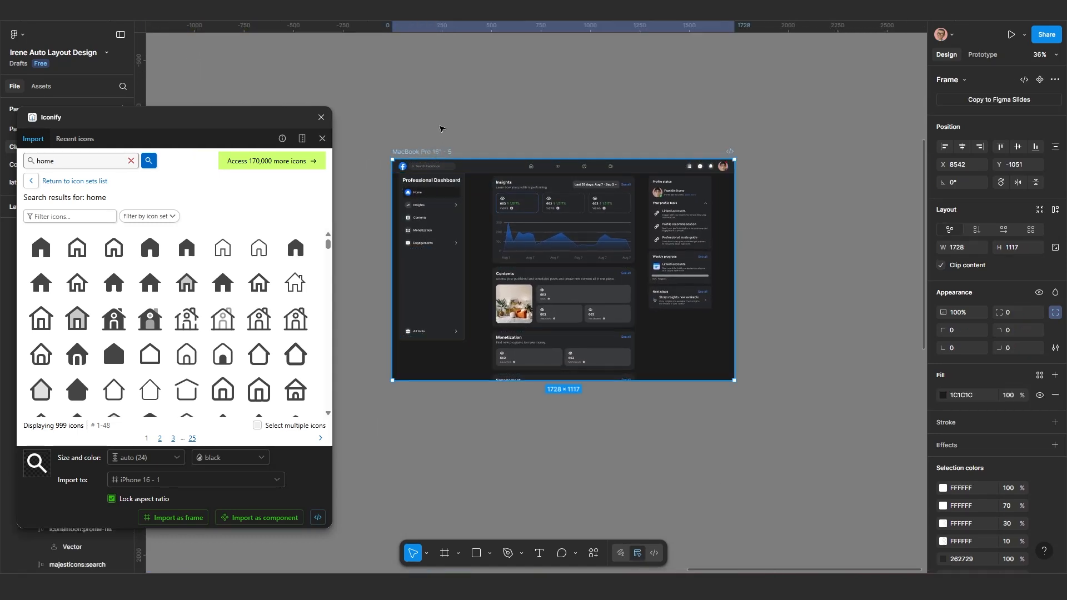
drag(479, 348, 478, 408)
scroll(478, 409, up, 3)
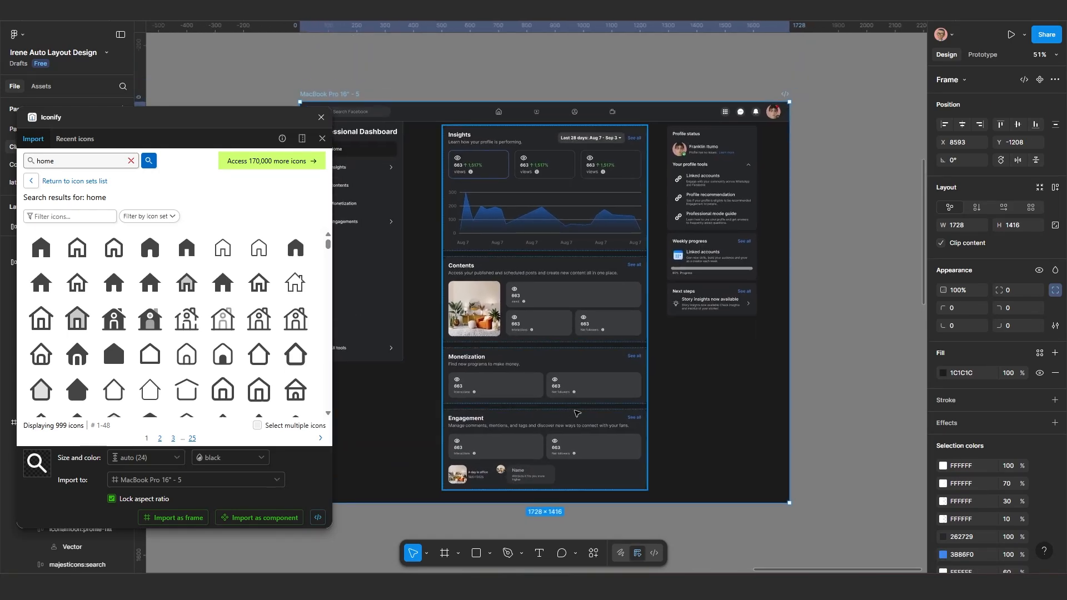
scroll(726, 313, down, 4)
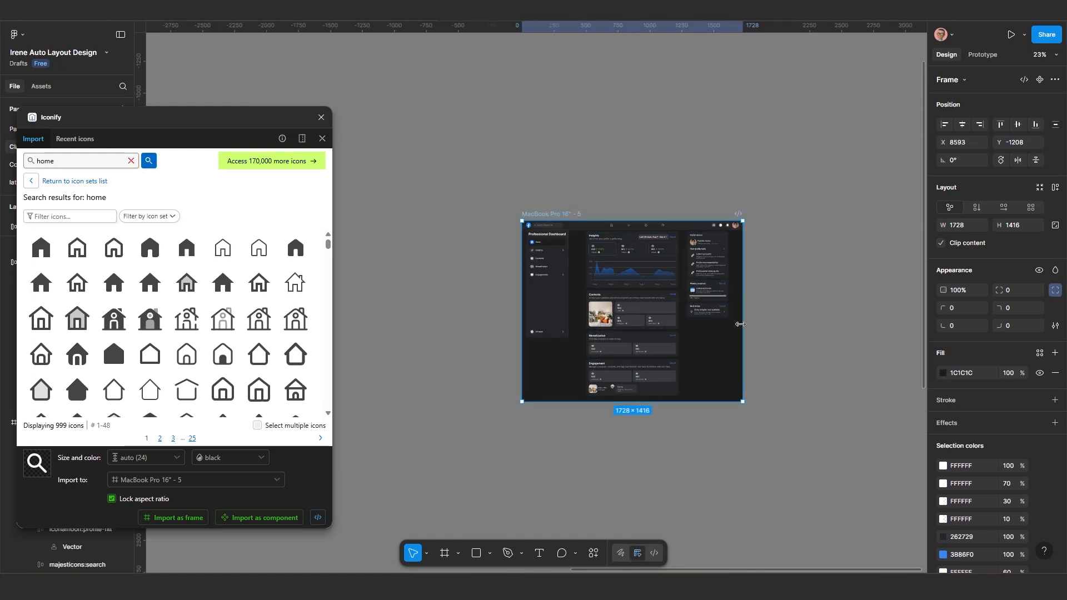
- Try narrowing the dashboard's central content column to a width of 522, and undo the resize
drag(739, 325, 707, 389)
scroll(708, 333, up, 4)
click(634, 348)
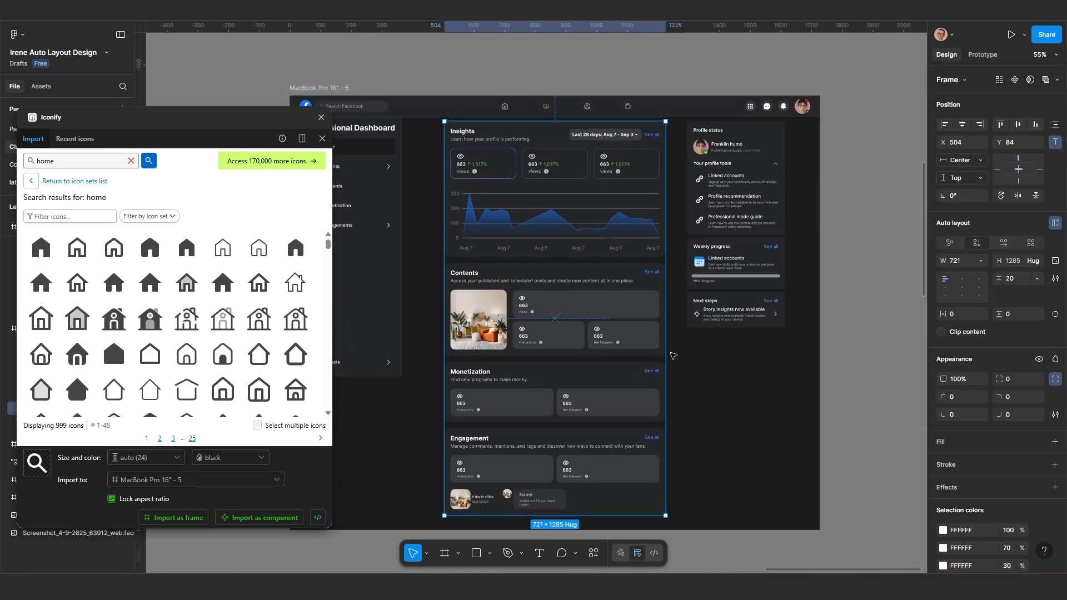
mouse_move(667, 356)
mouse_down()
mouse_move(564, 358)
mouse_move(666, 360)
mouse_up()
scroll(637, 255, up, 3)
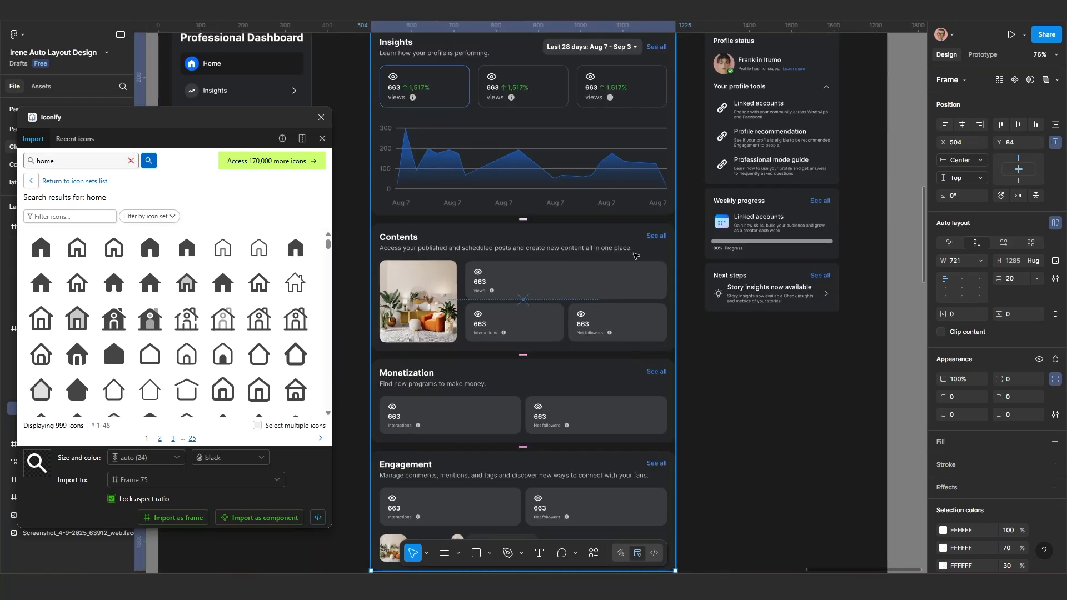
drag(636, 255, 658, 406)
scroll(584, 321, up, 1)
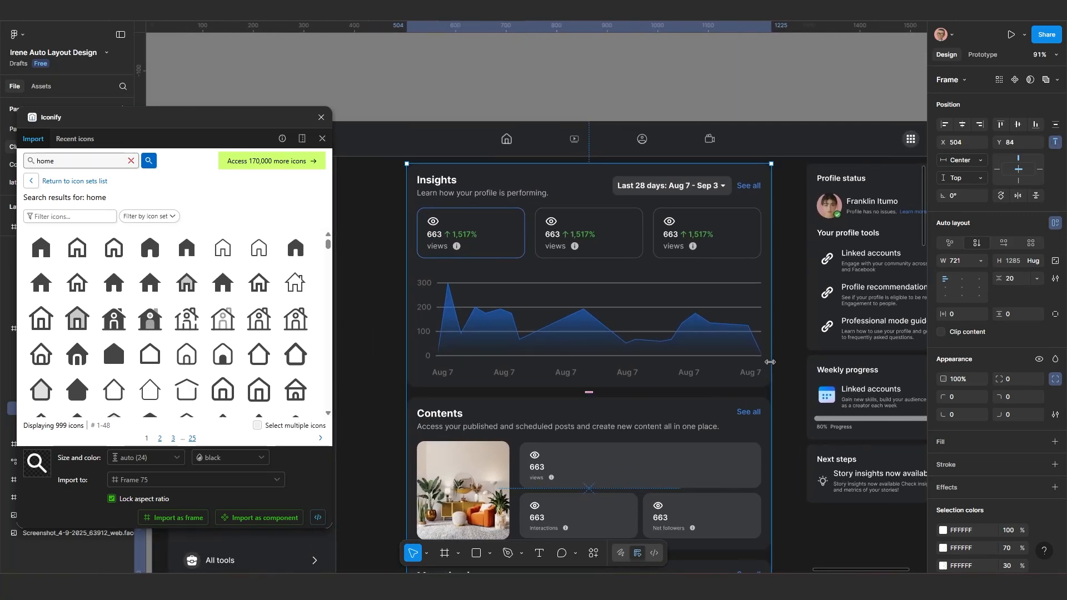
drag(768, 355, 671, 355)
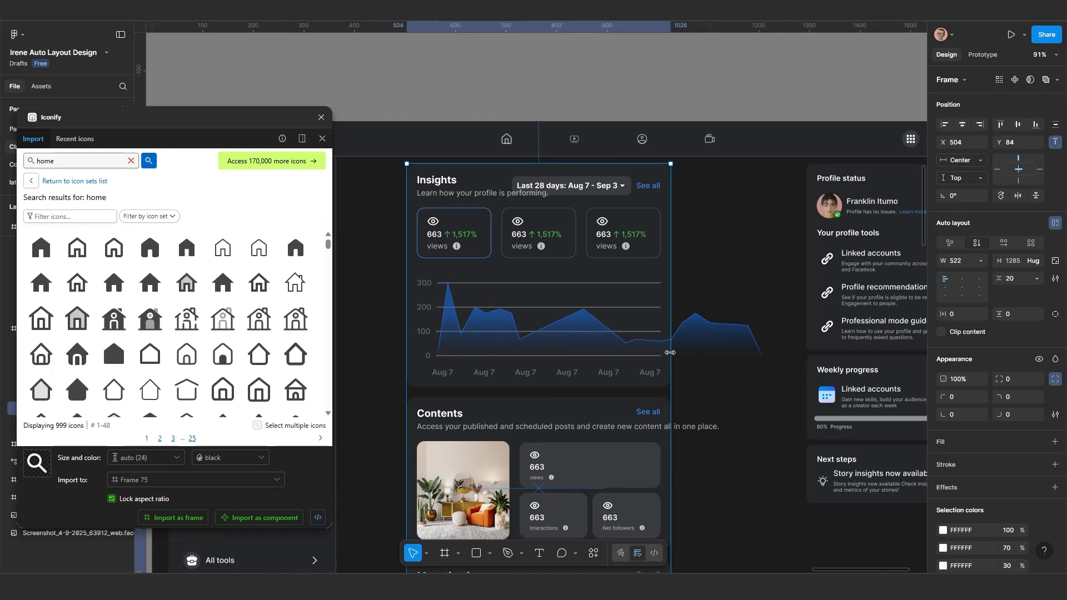
key(ctrl+z)
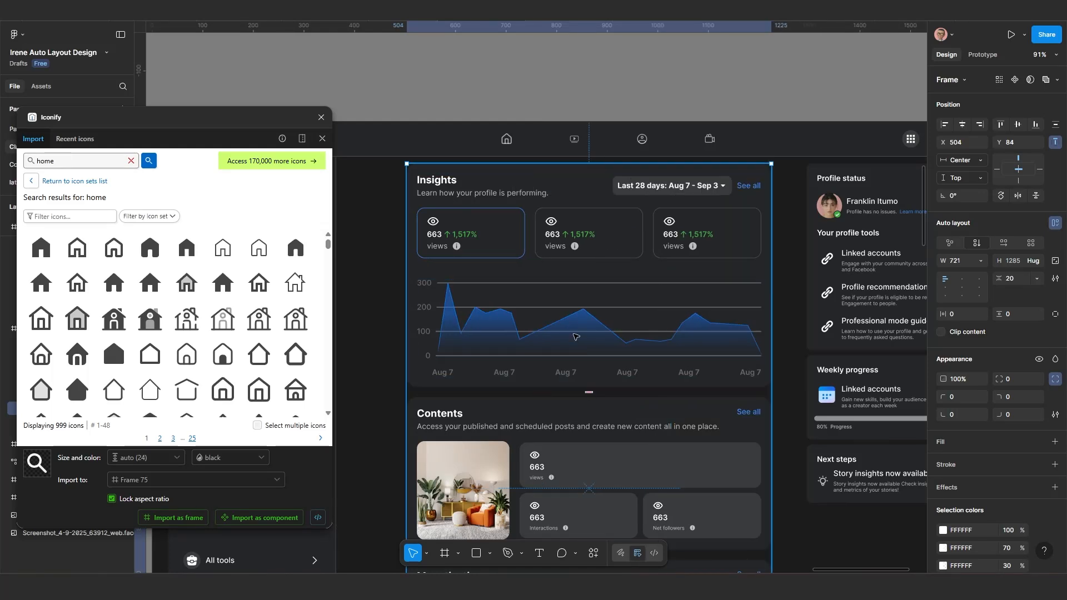
- Examine how the Insights chart is layered, from the card's auto layout frame down to the graph's group and vector
click(576, 337)
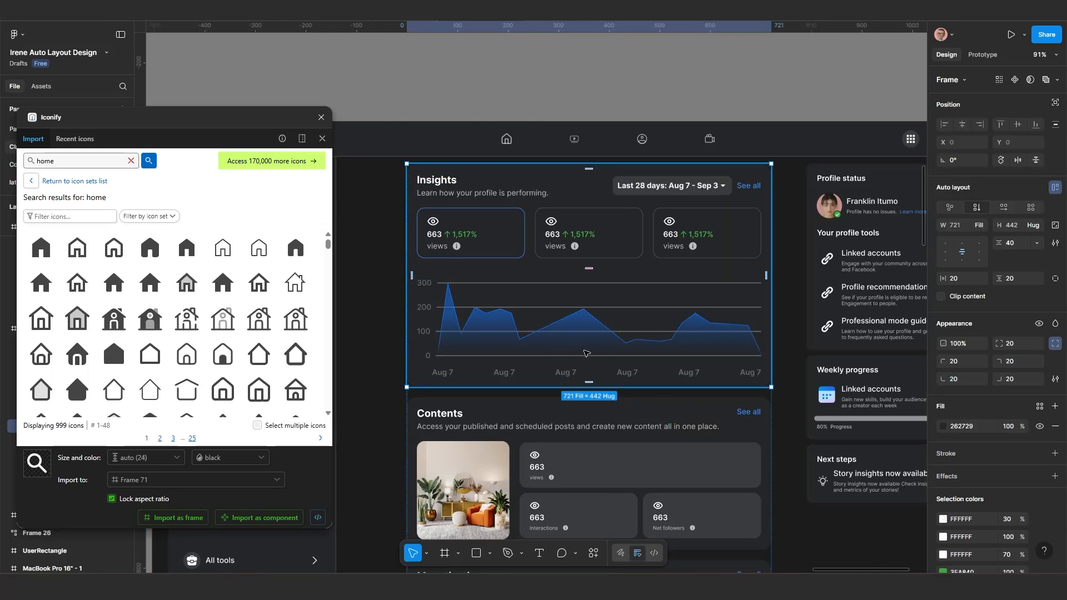
scroll(584, 354, up, 2)
click(590, 332)
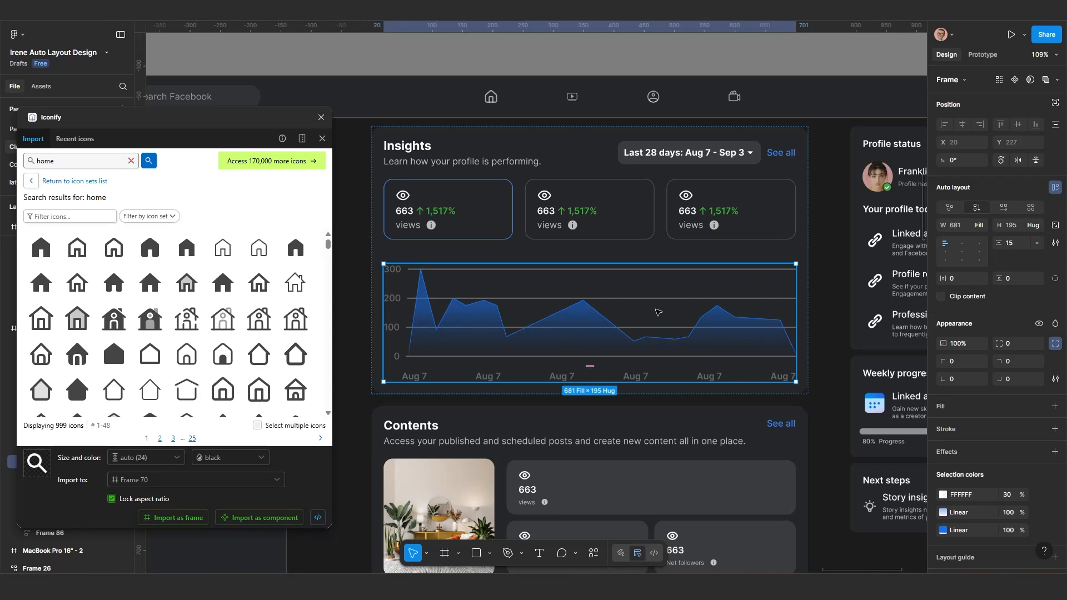
click(704, 354)
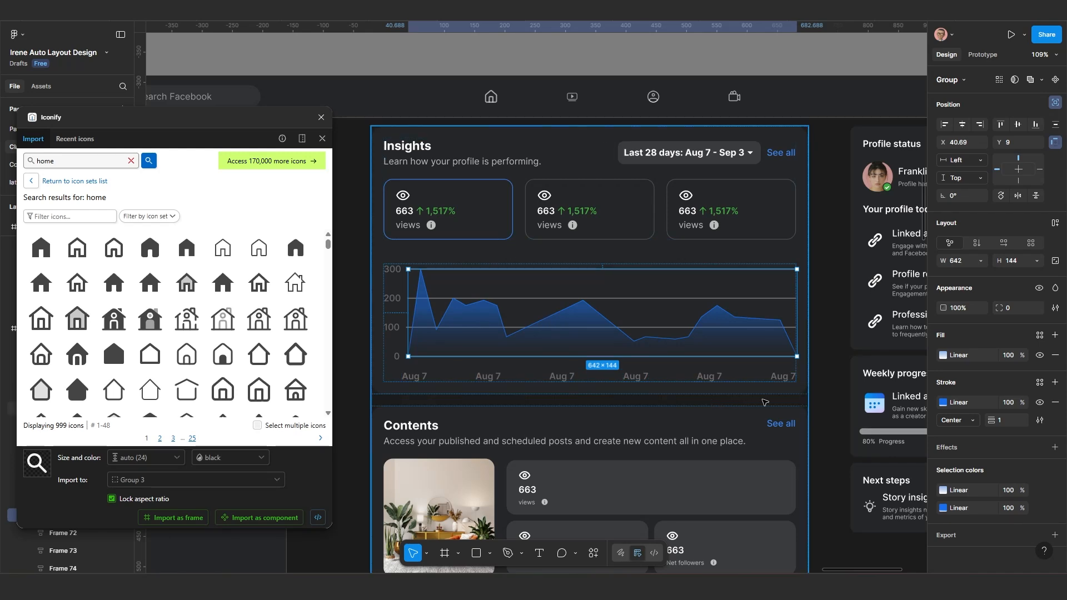
click(816, 393)
scroll(806, 395, down, 1)
click(650, 331)
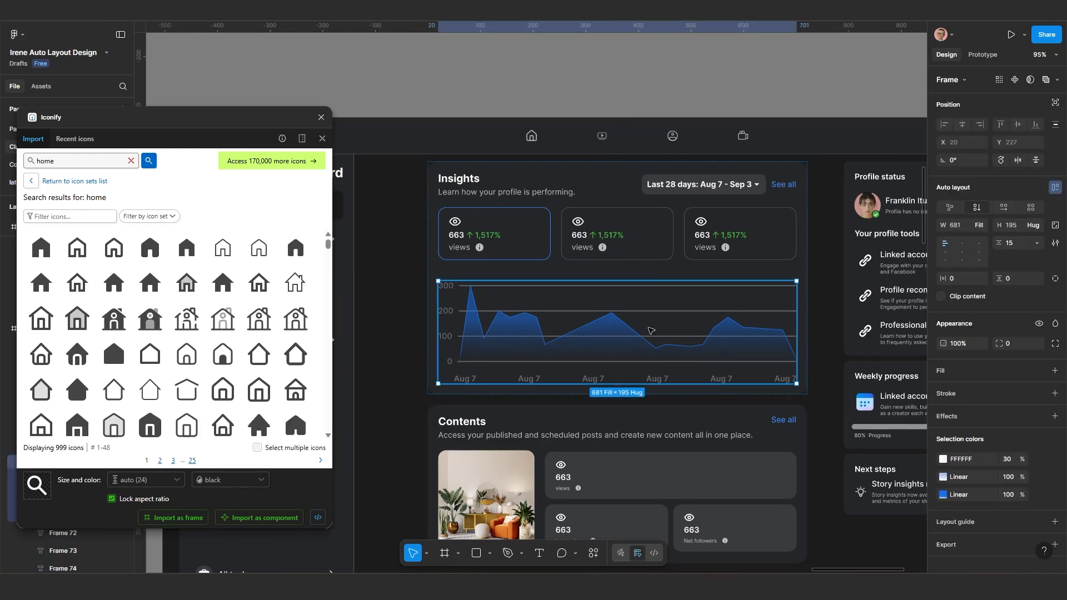
click(650, 330)
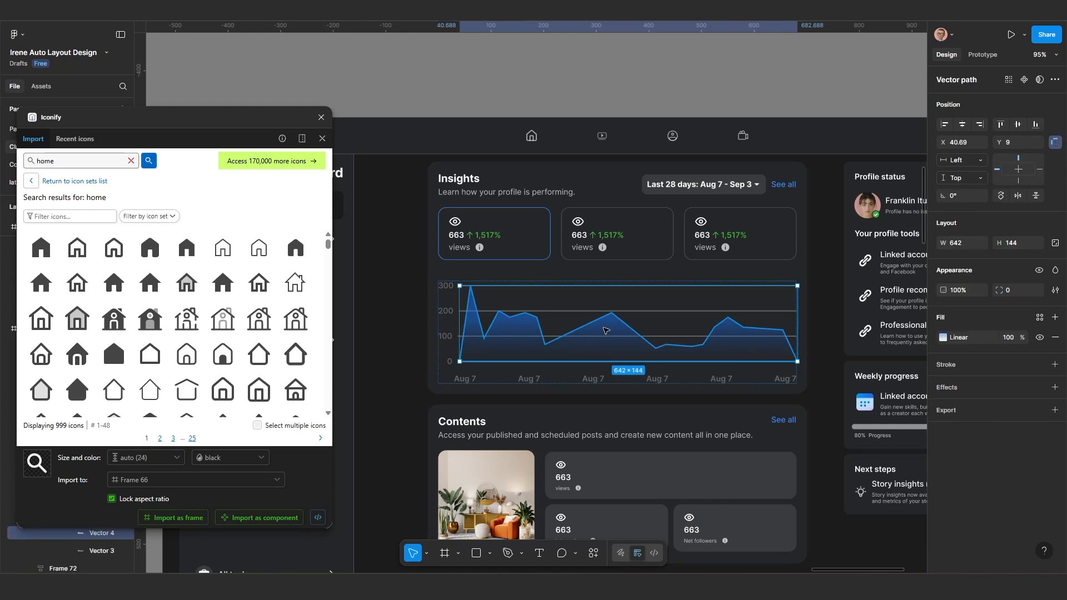
- Stop the blue graph group in the Insights chart from ignoring its parent's auto layout
click(505, 392)
double_click(517, 336)
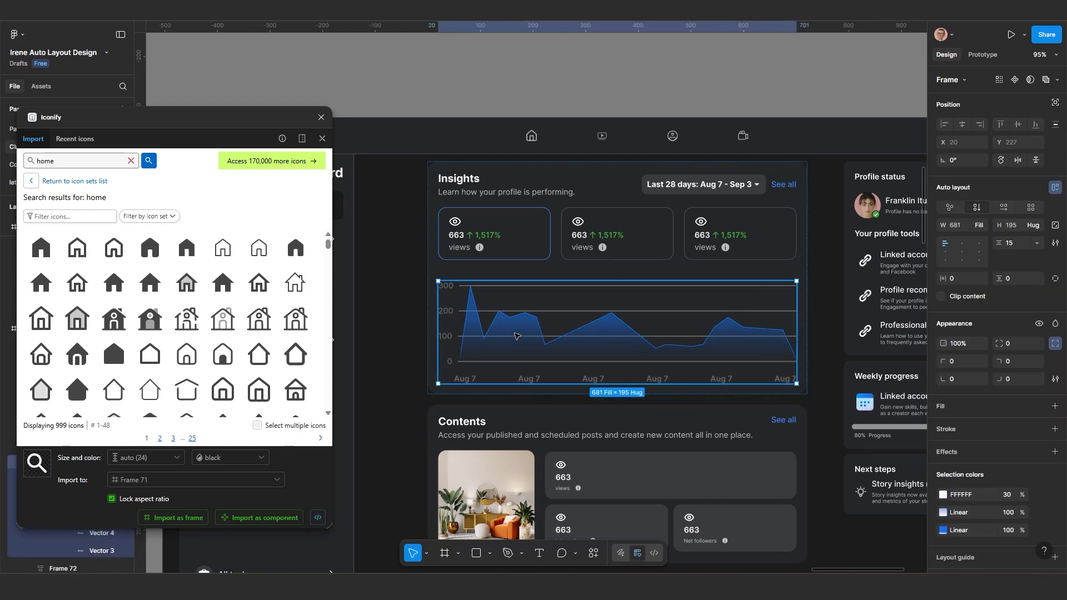
double_click(517, 336)
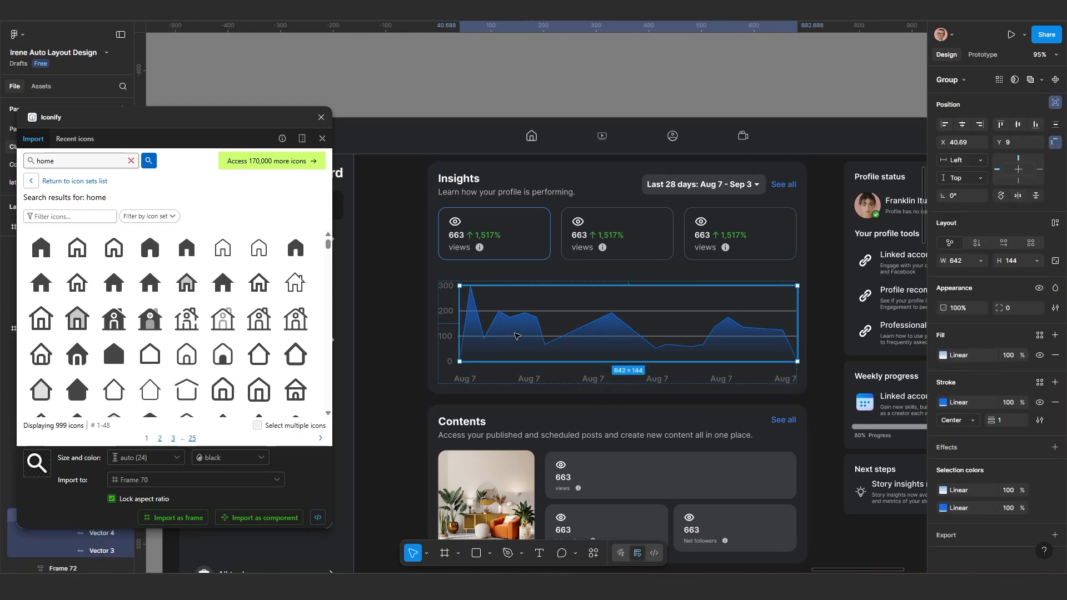
click(1055, 103)
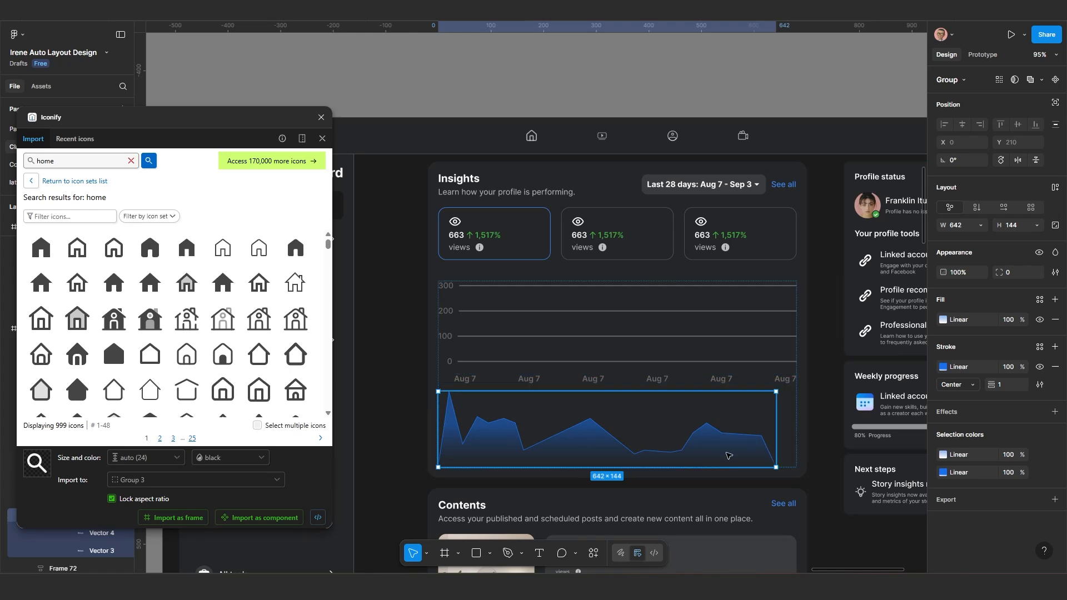
click(404, 408)
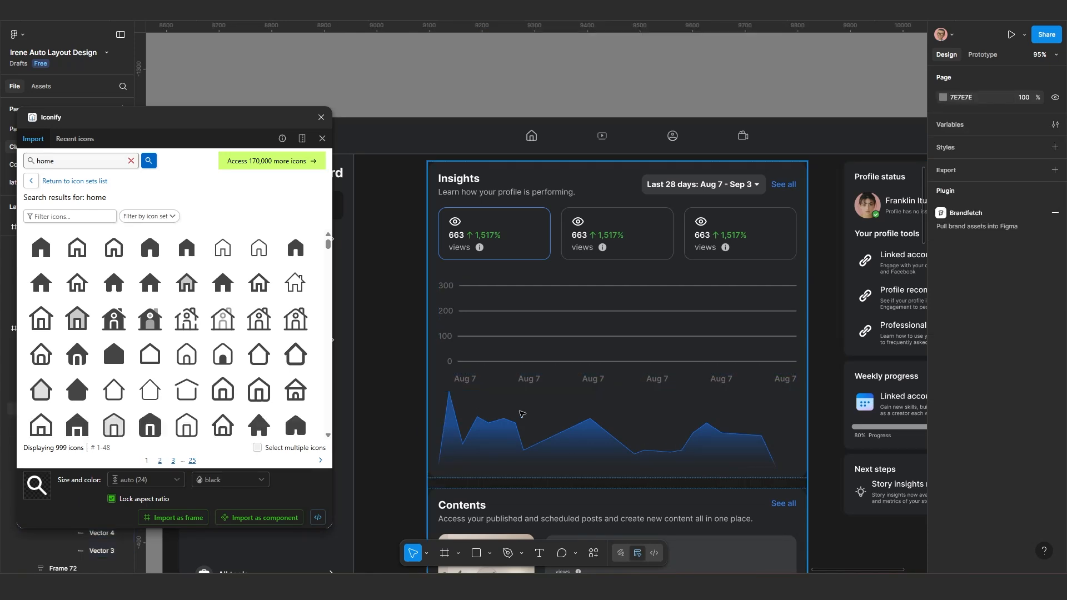
- Wrap the blue graph group below the date labels in a frame and add auto layout to that frame
ctrl+scroll(517, 389, up, 3)
click(536, 300)
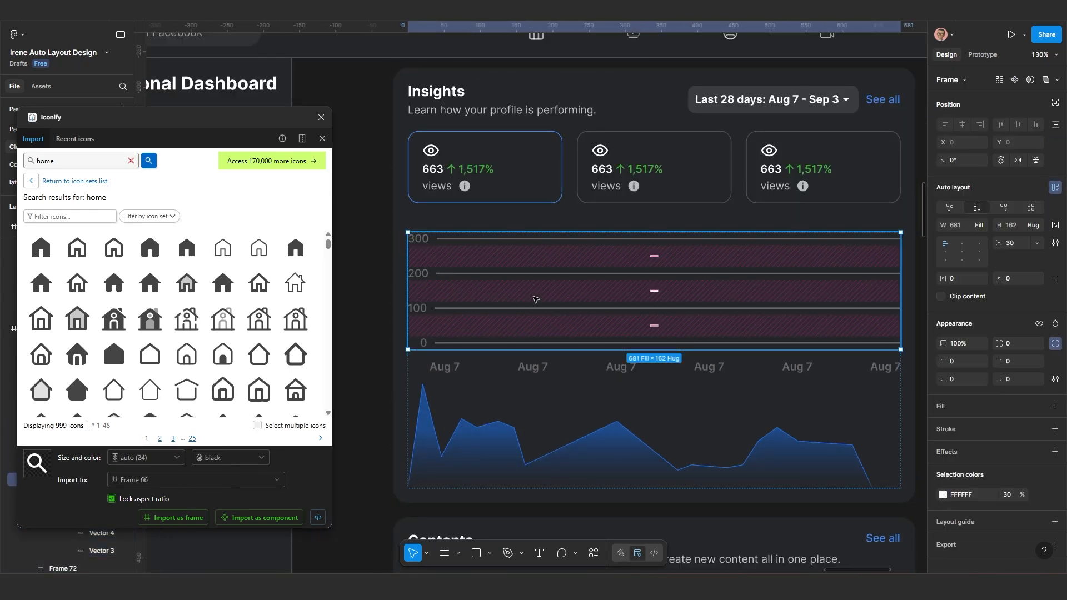
ctrl+scroll(473, 439, down, 1)
click(482, 447)
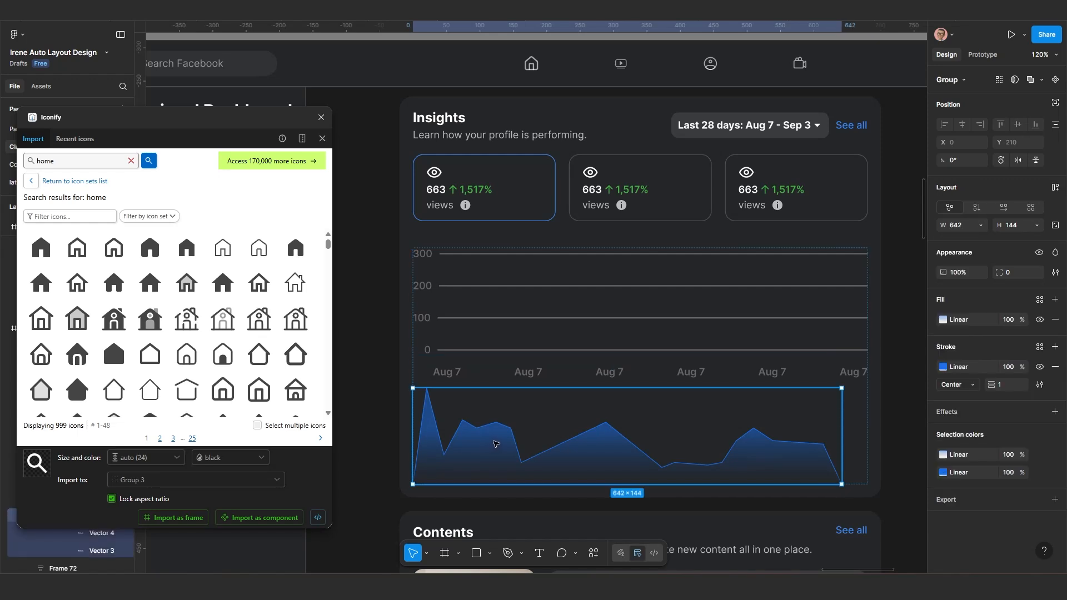
ctrl+scroll(503, 446, up, 1)
ctrl+scroll(506, 448, up, 1)
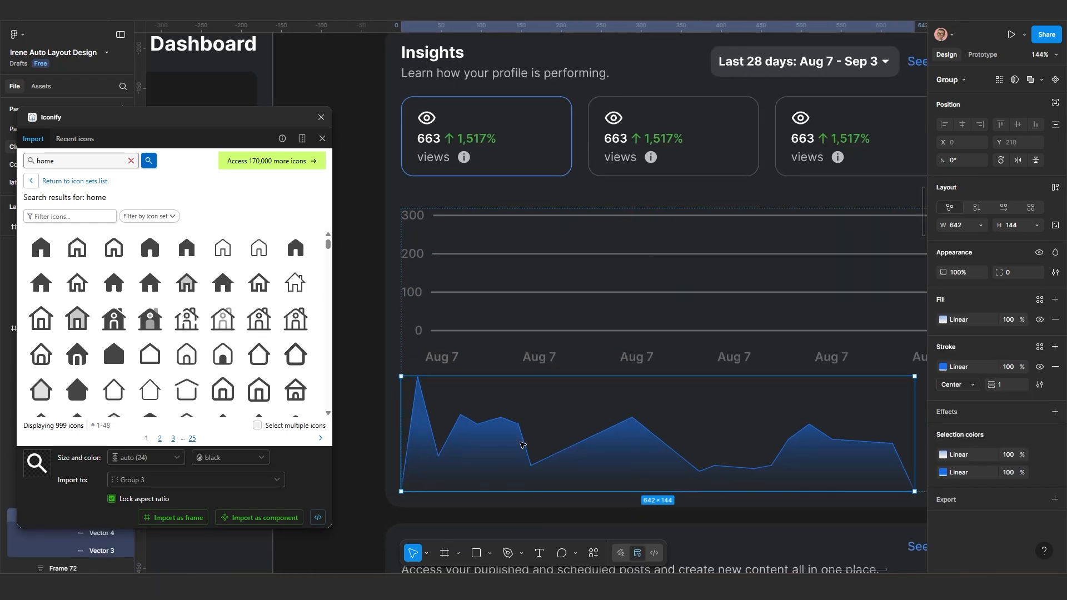
ctrl+scroll(535, 441, down, 1)
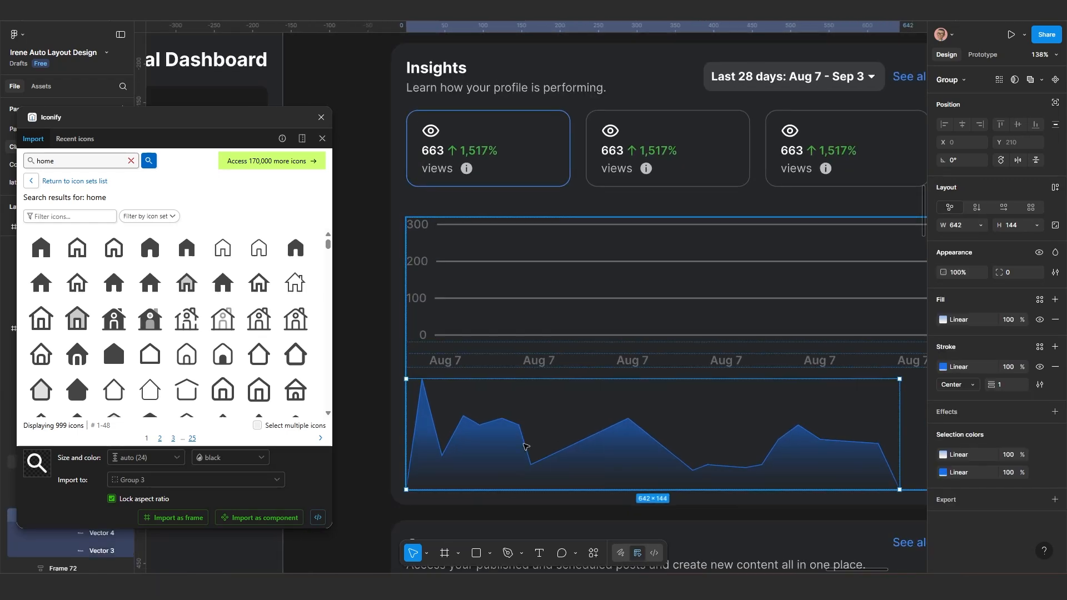
right_click(493, 448)
click(528, 323)
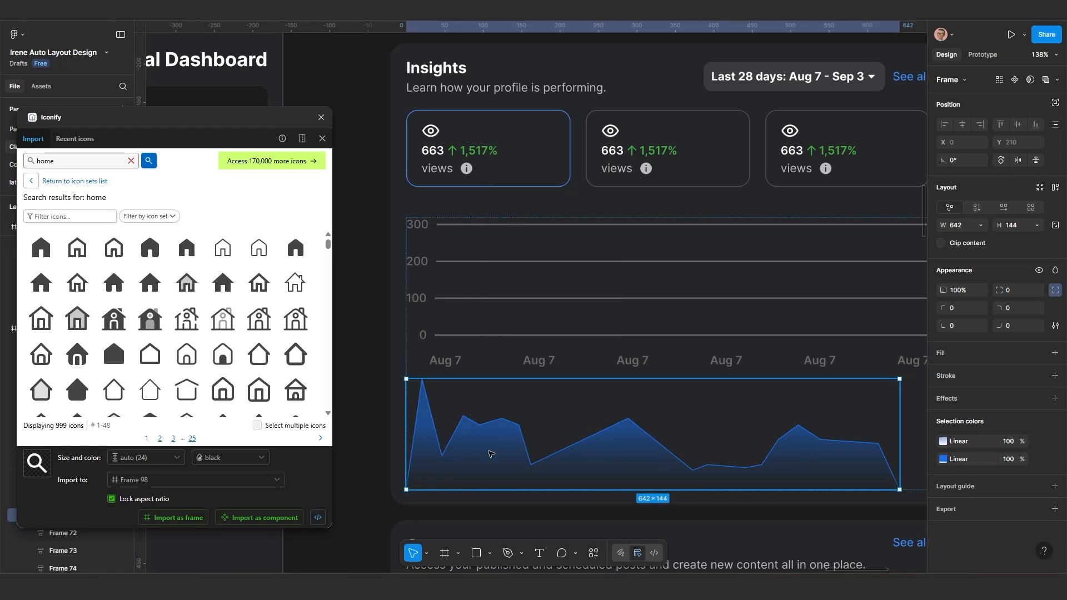
key(shift+a)
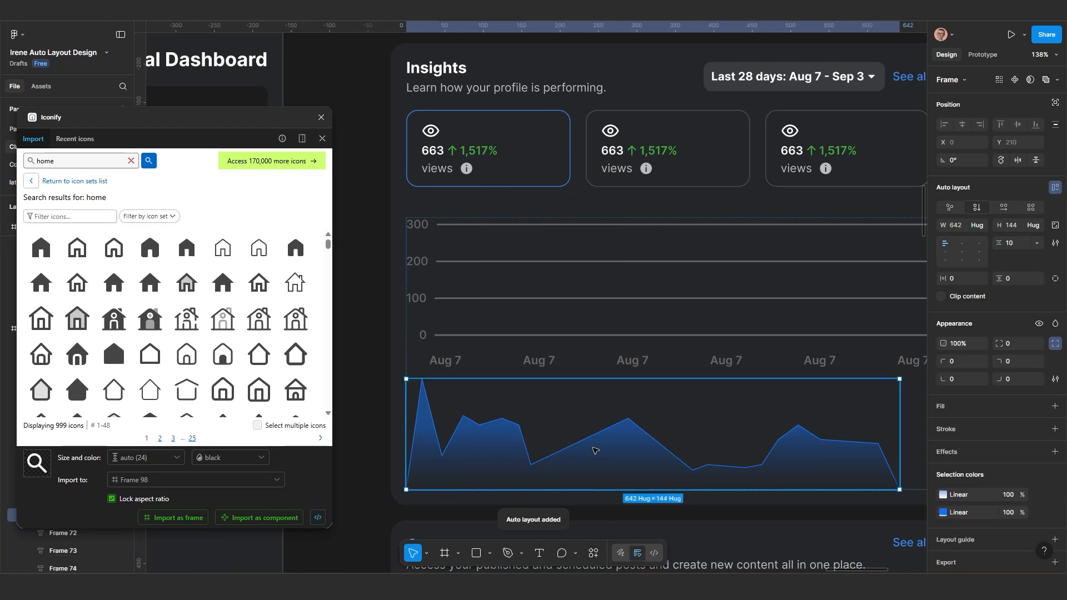
ctrl+scroll(606, 452, down, 1)
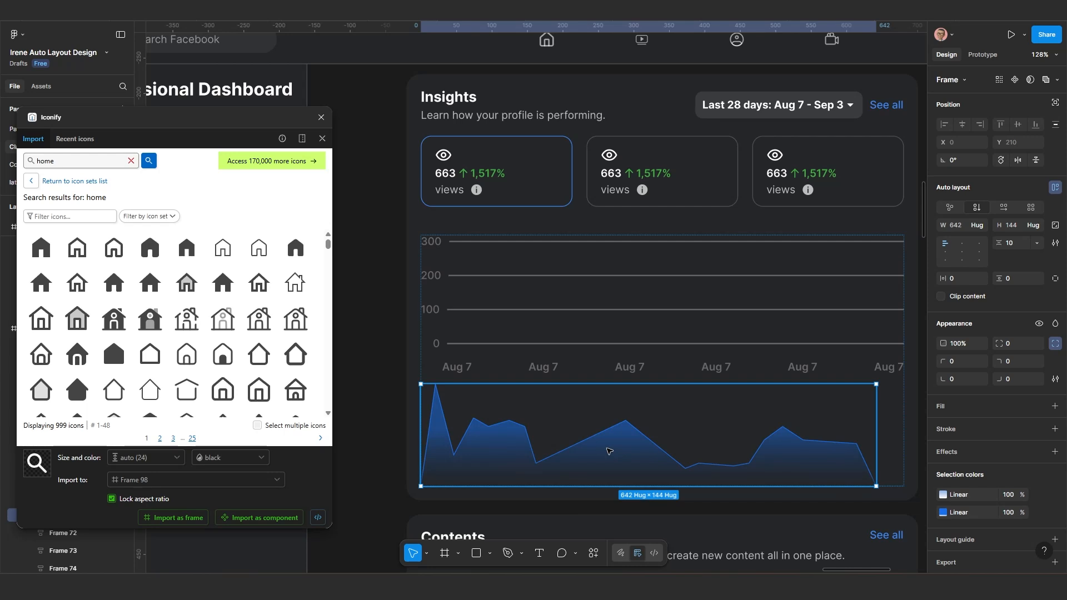
- Wrap the chart's gridline frame and the blue graph frame in one auto layout frame, with a vertical gap of -203 to overlap them
click(379, 402)
double_click(496, 448)
double_click(496, 447)
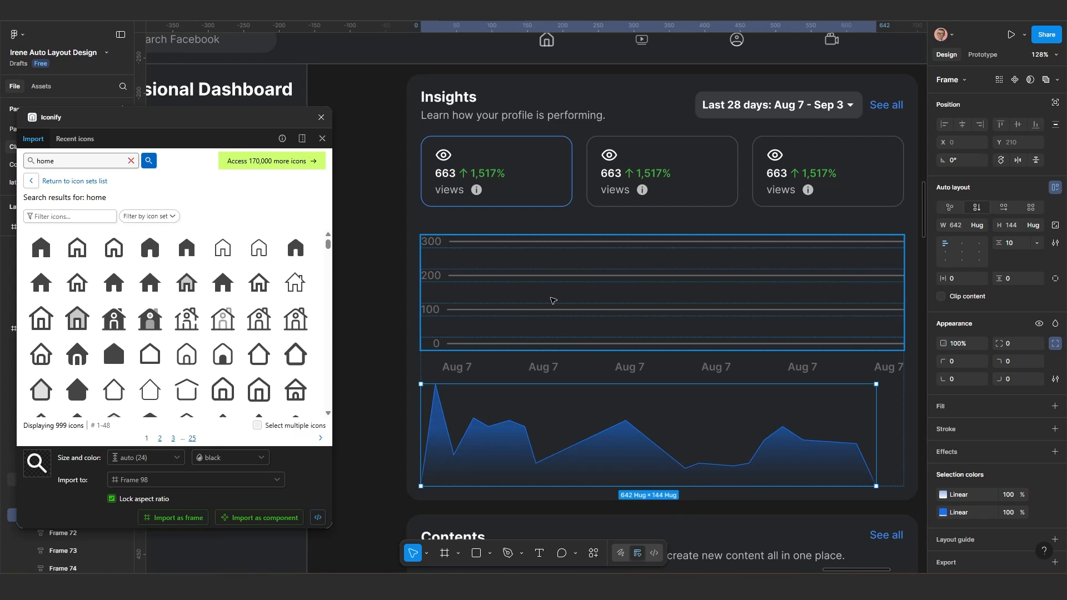
shift+click(551, 300)
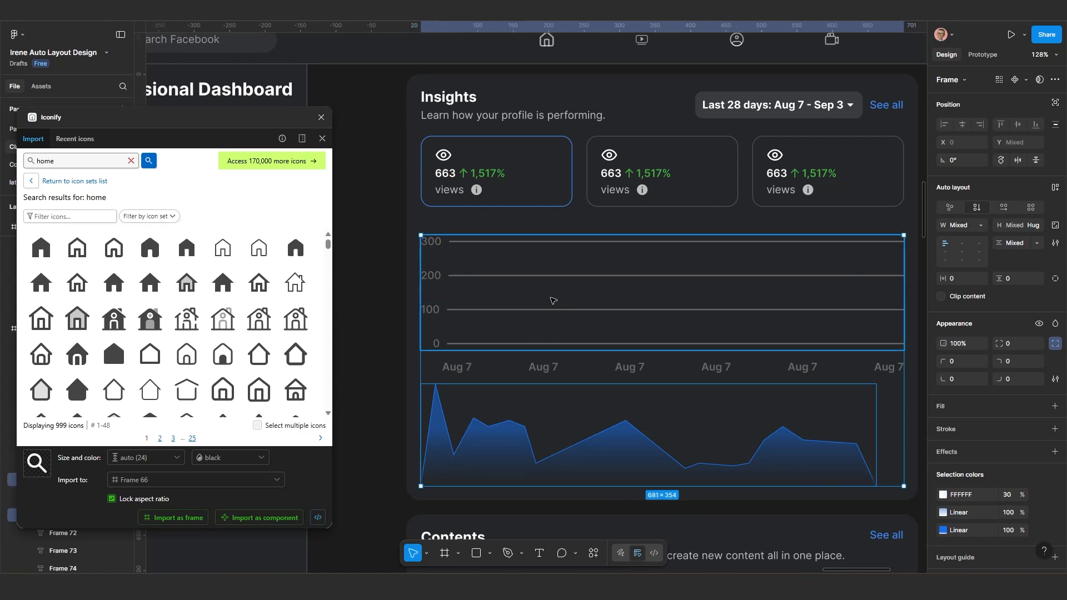
key(shift+a)
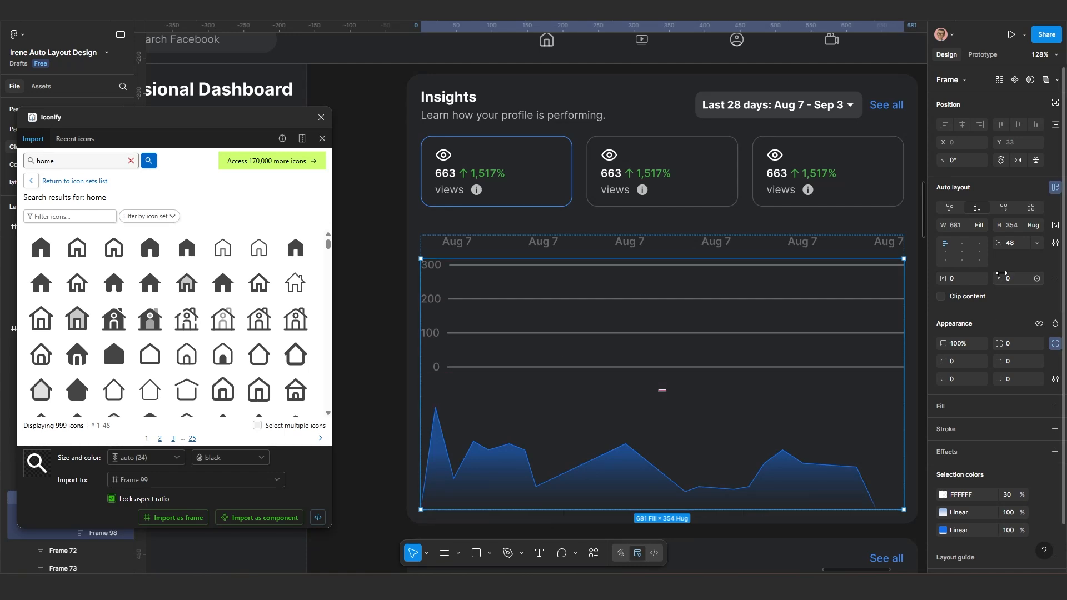
drag(999, 243, 750, 278)
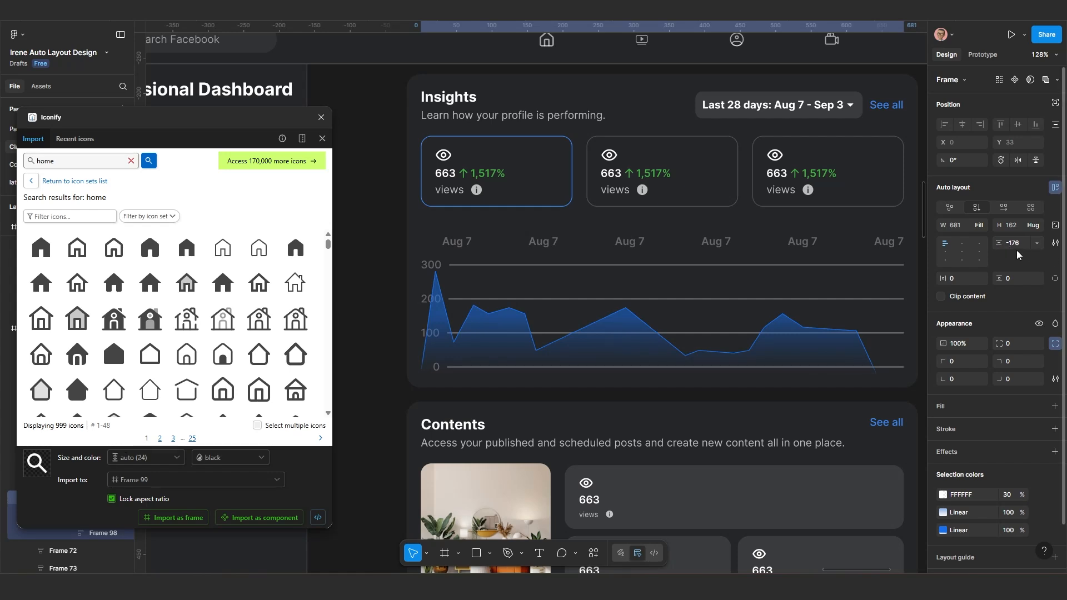
drag(1001, 243, 968, 249)
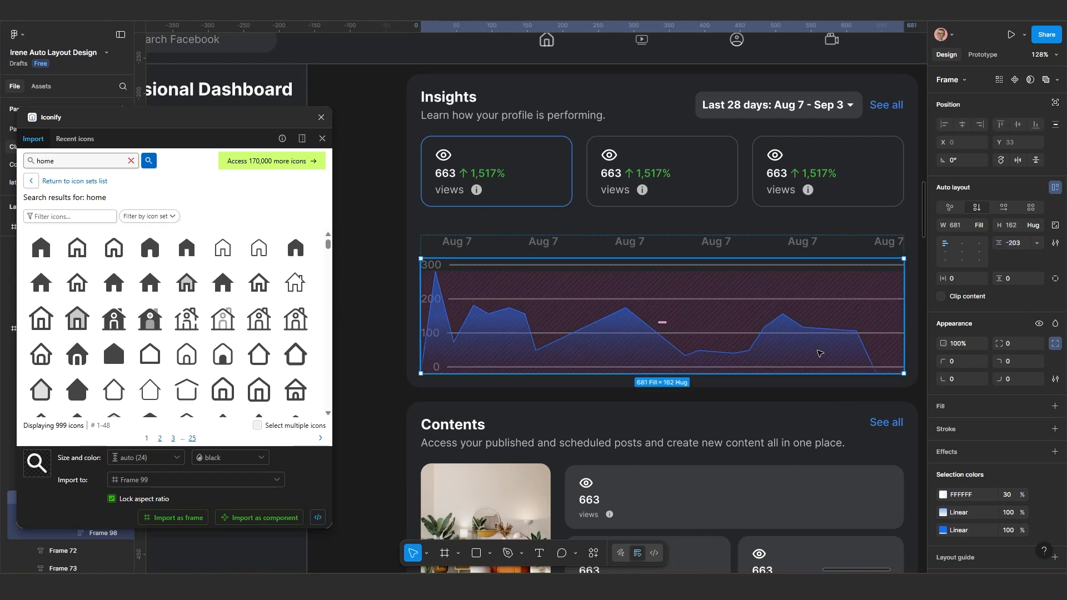
- Give the blue graph's frame a horizontal padding of 36 and set its width to fill the container
click(479, 337)
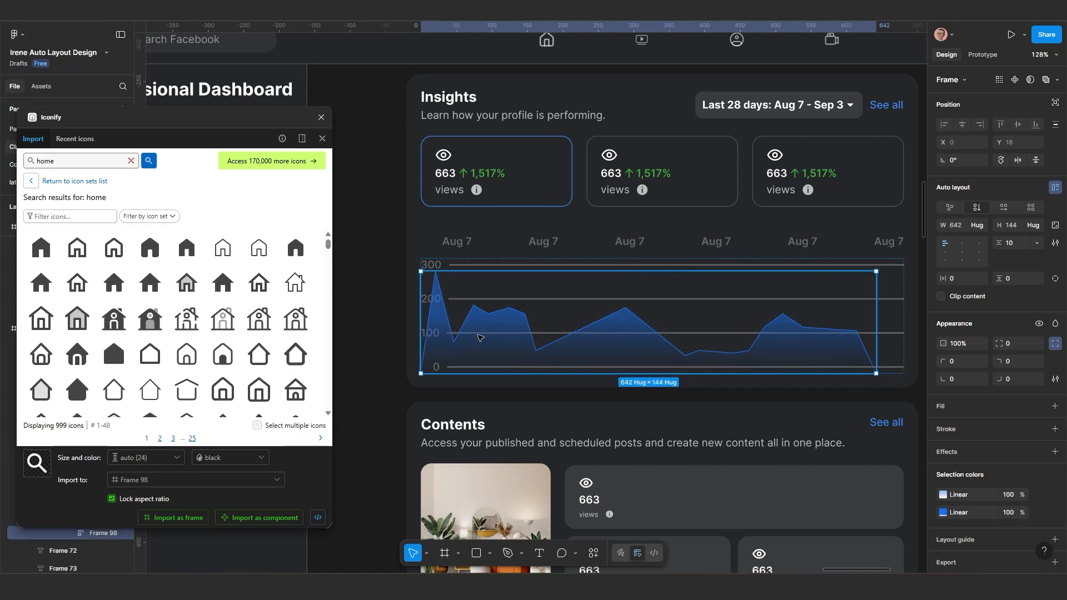
mouse_move(943, 280)
mouse_down()
mouse_move(987, 271)
mouse_move(943, 283)
mouse_up()
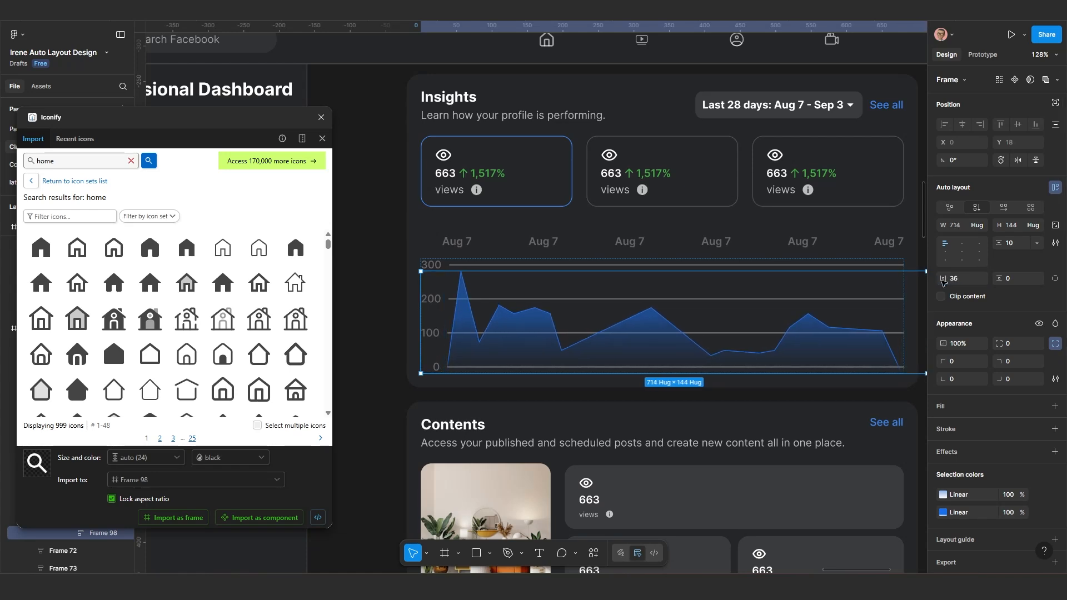
click(983, 225)
click(981, 239)
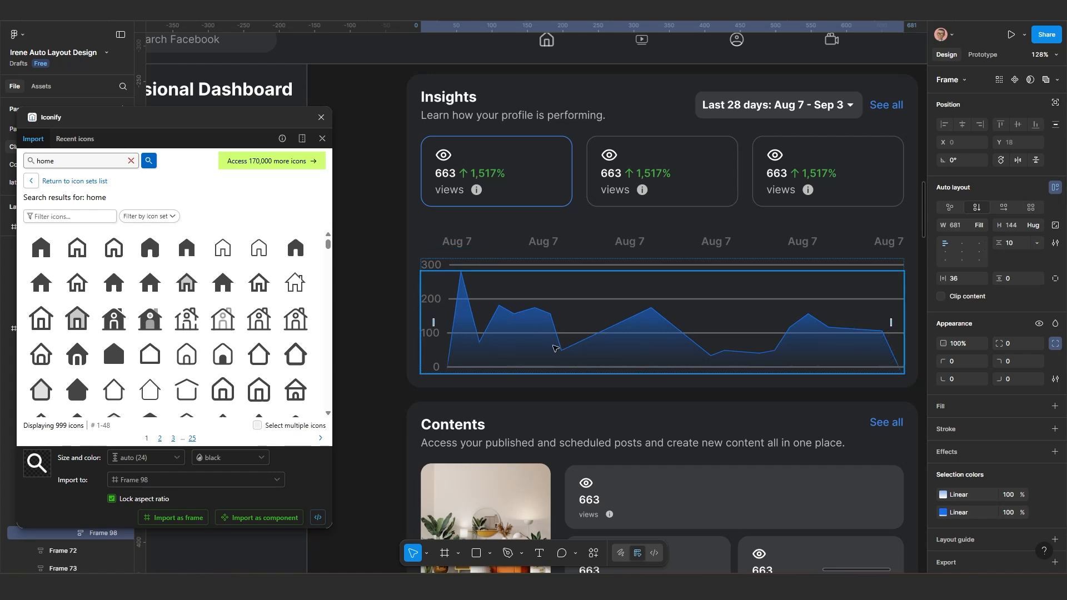
- Move the row of date labels below the combined graph and gridlines in the Insights chart
scroll(553, 349, down, 3)
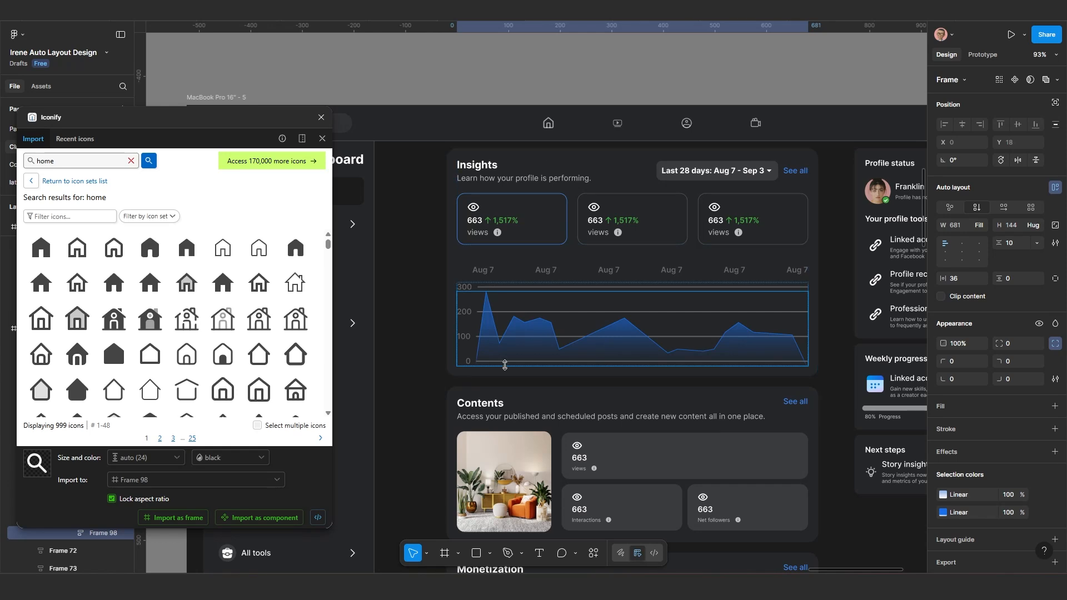
click(560, 273)
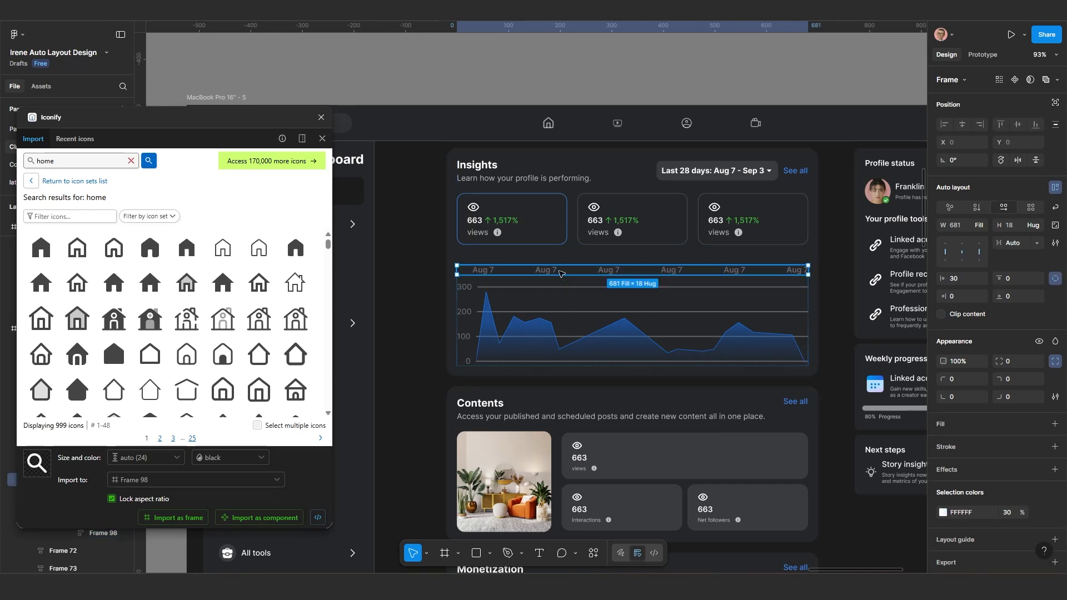
key(Down)
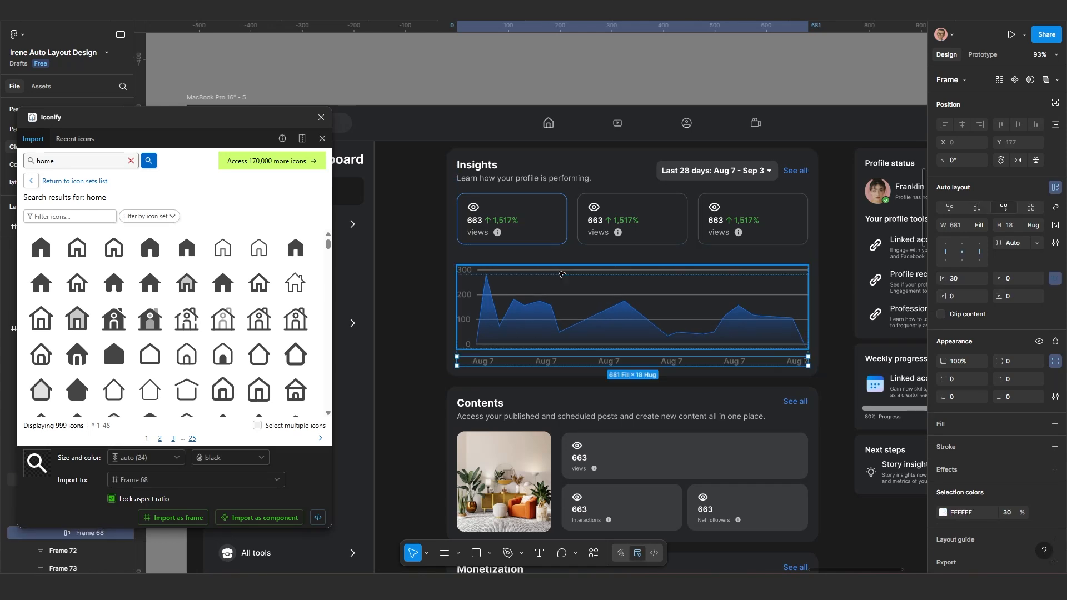
click(428, 360)
scroll(454, 364, up, 1)
drag(587, 360, 520, 367)
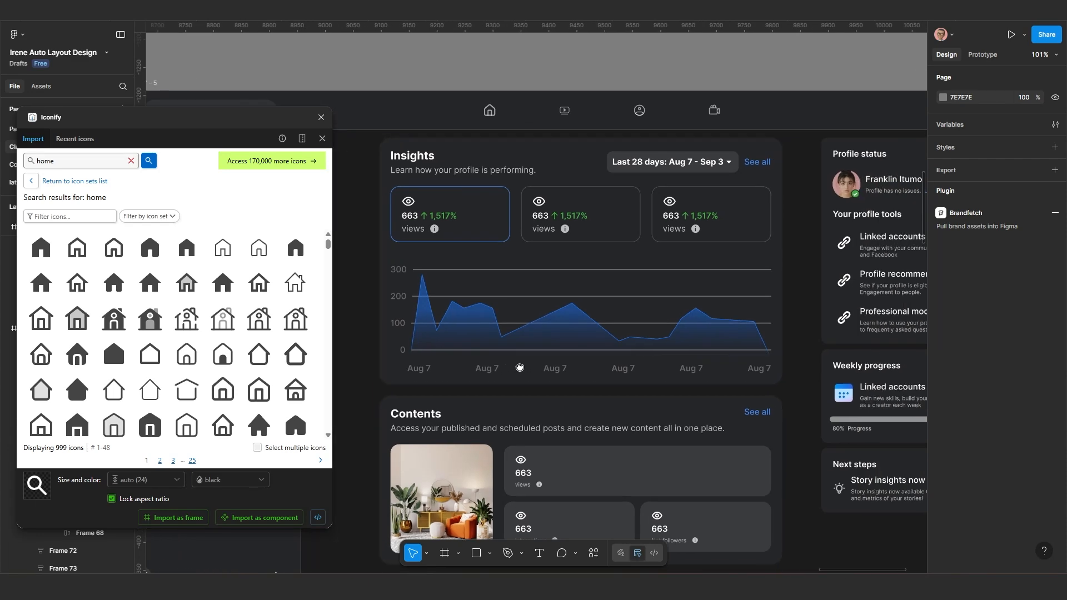
- Examine the rearranged Insights chart within the whole dashboard, including its outer auto layout frame and the date label row
scroll(553, 364, up, 1)
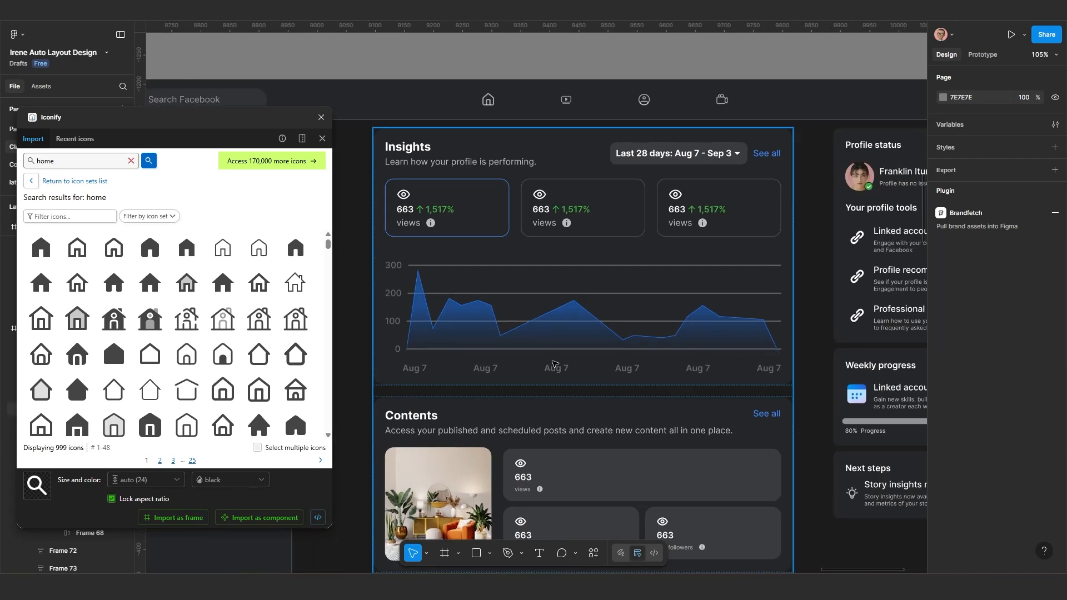
scroll(608, 315, down, 5)
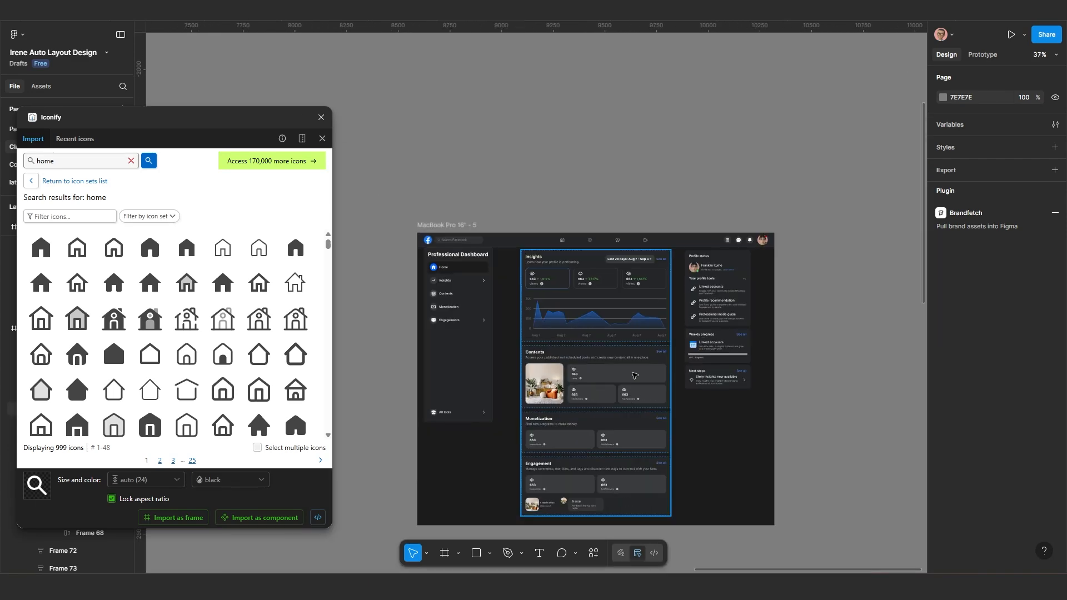
scroll(620, 327, up, 4)
click(580, 298)
double_click(579, 296)
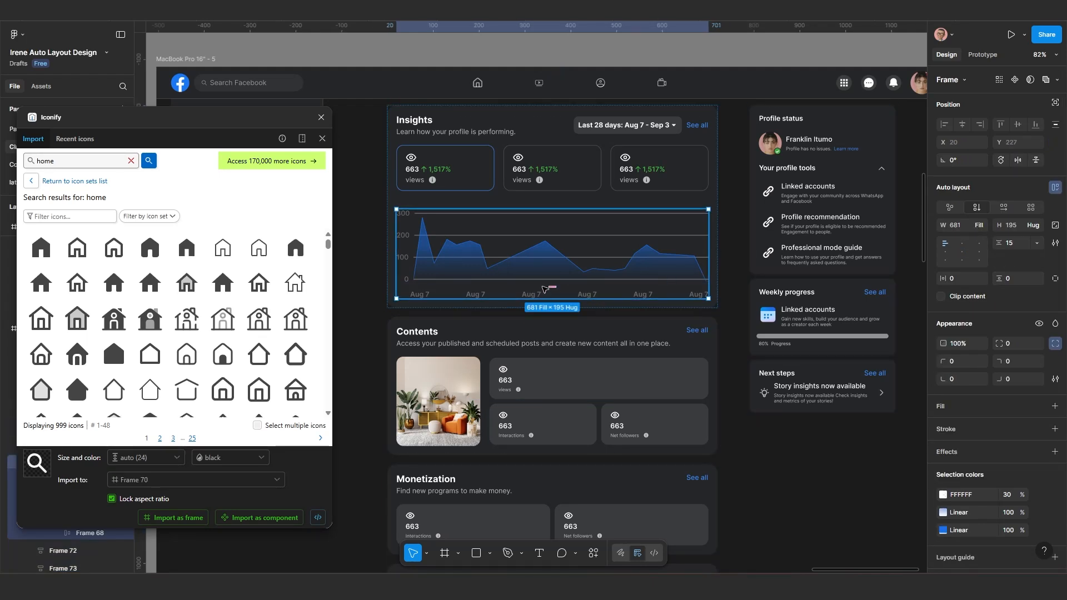
scroll(544, 285, up, 2)
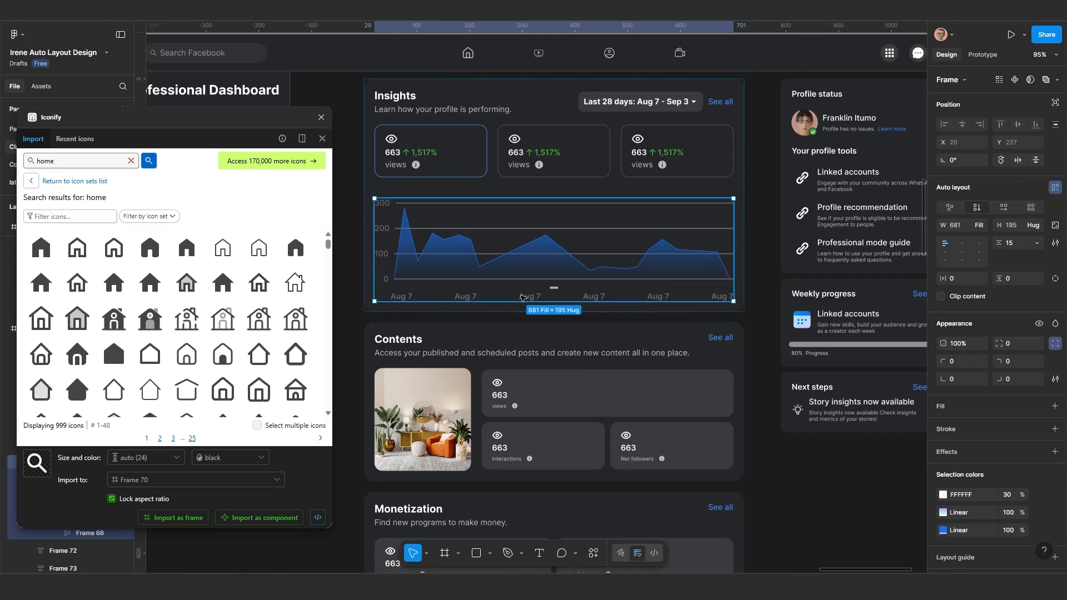
click(527, 298)
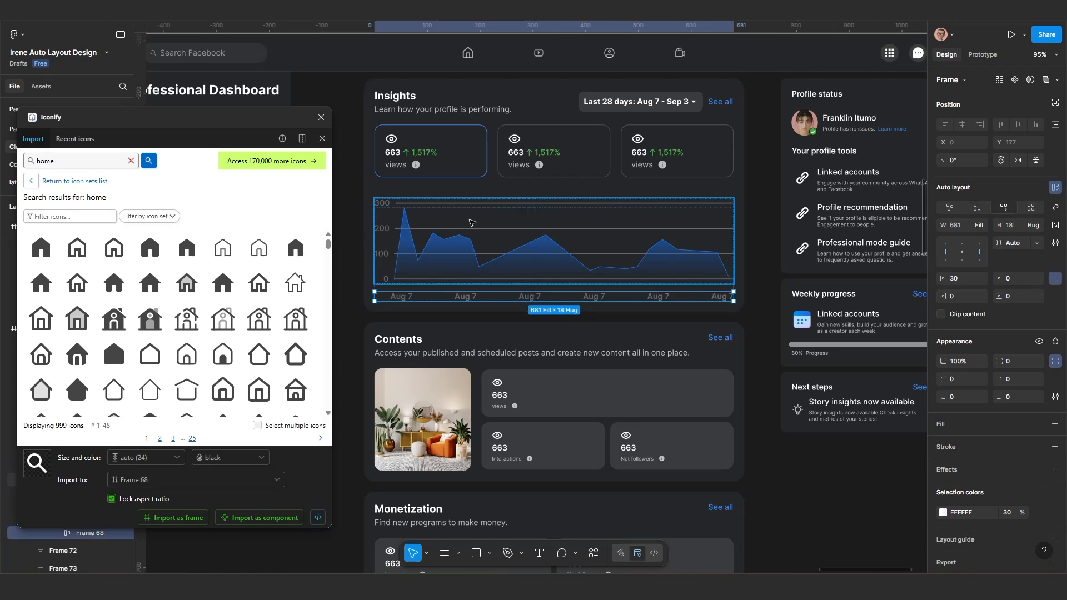
- Try narrowing the Insights card to a width of 606, and undo the resize
scroll(517, 289, down, 5)
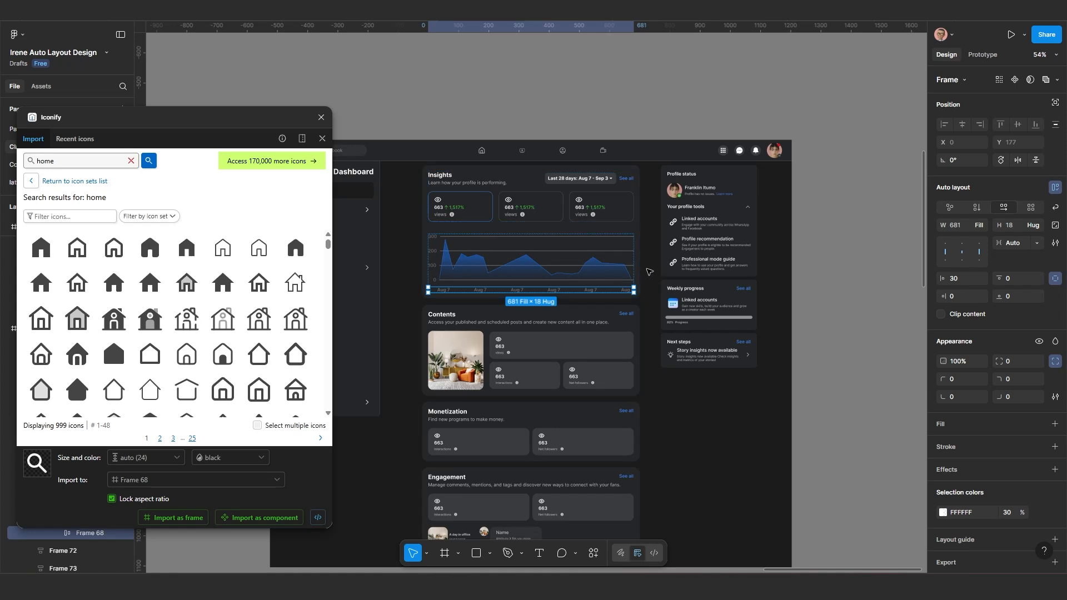
click(640, 271)
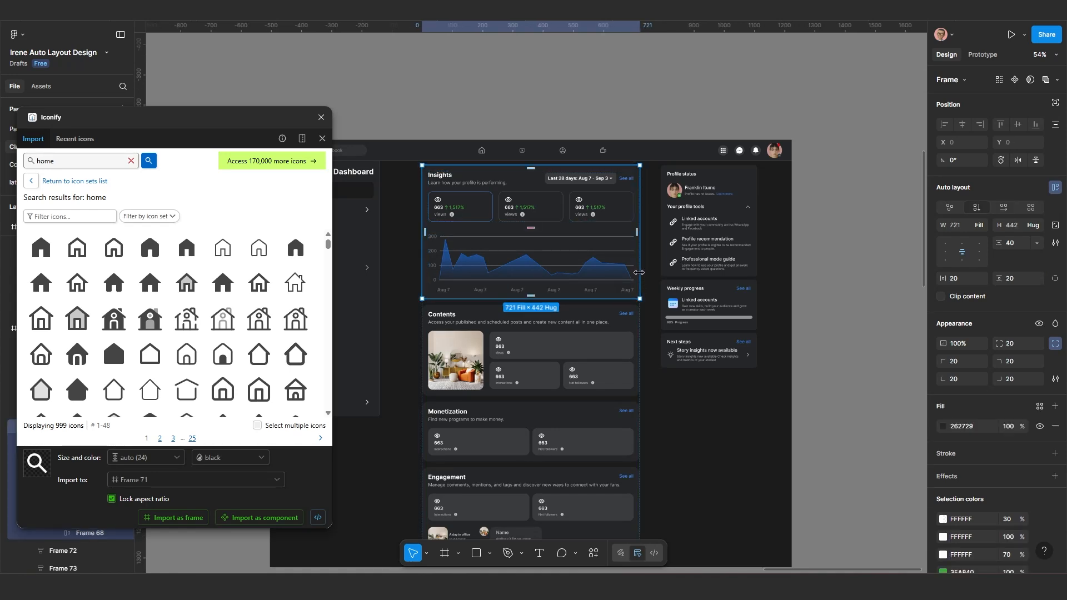
drag(644, 269, 604, 275)
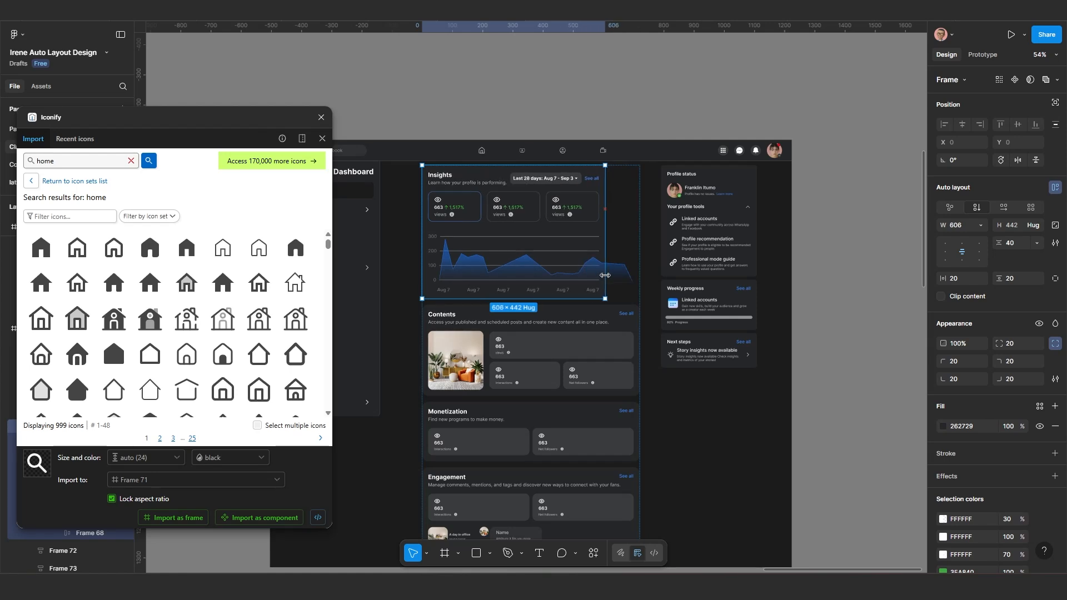
key(ctrl+z)
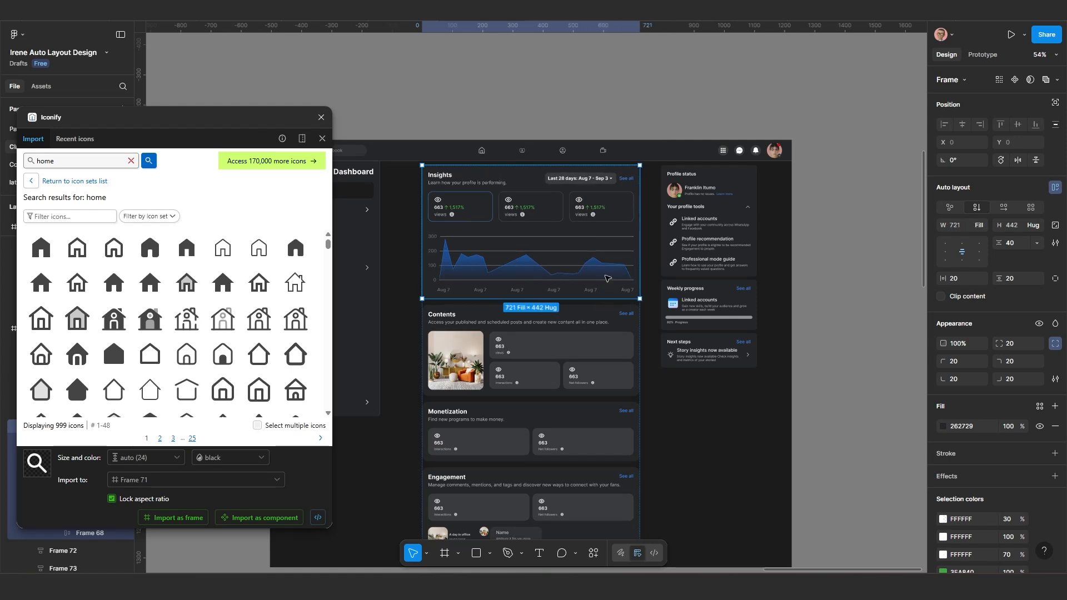
- Set the width of the blue graph's vector group inside its frame to fill the container
click(562, 268)
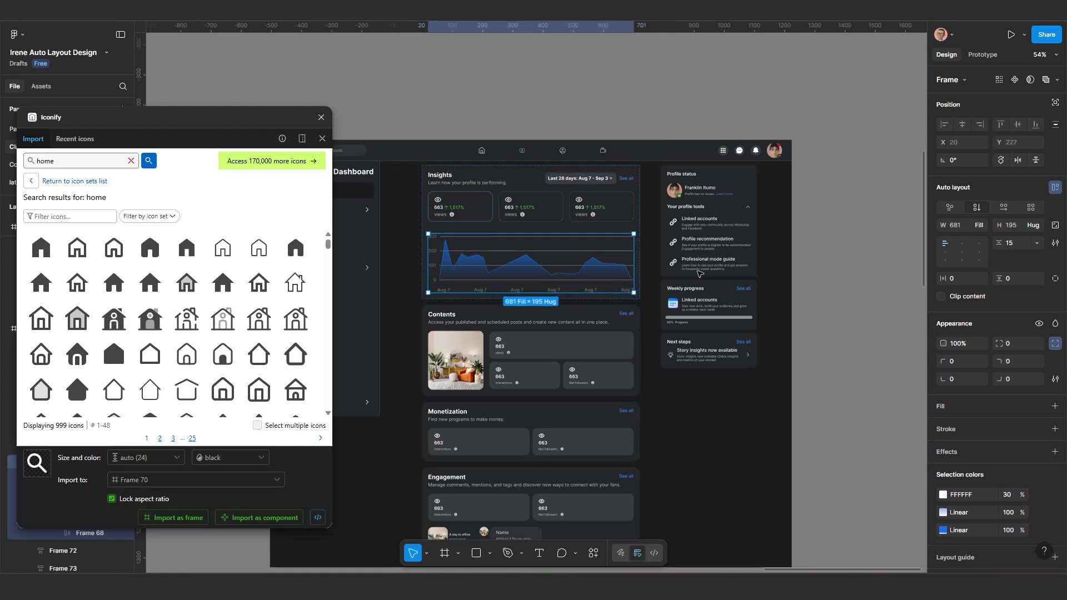
click(570, 273)
click(570, 272)
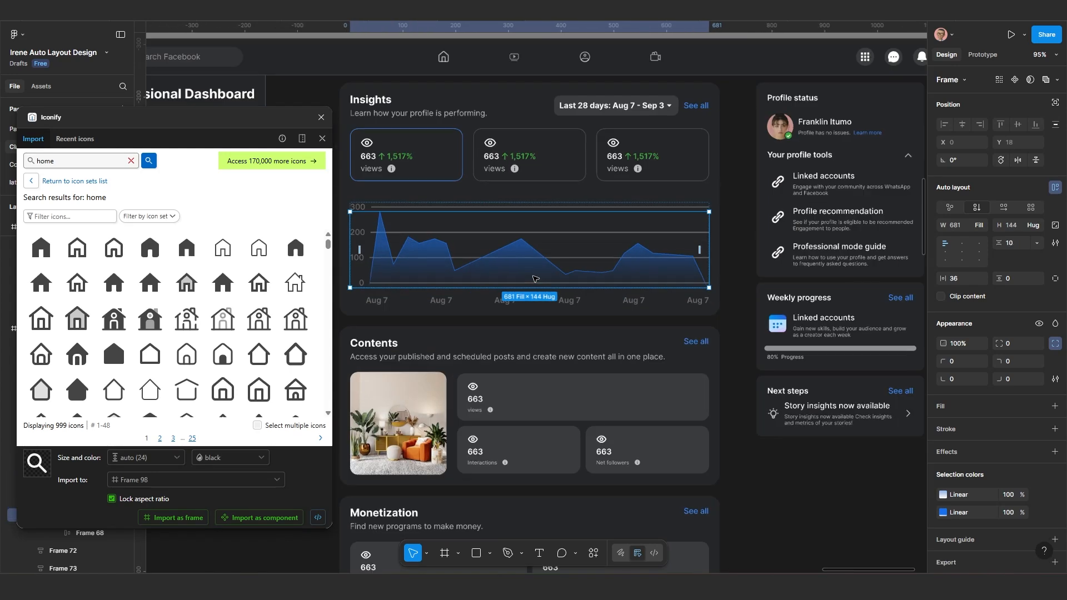
scroll(570, 272, up, 3)
click(535, 267)
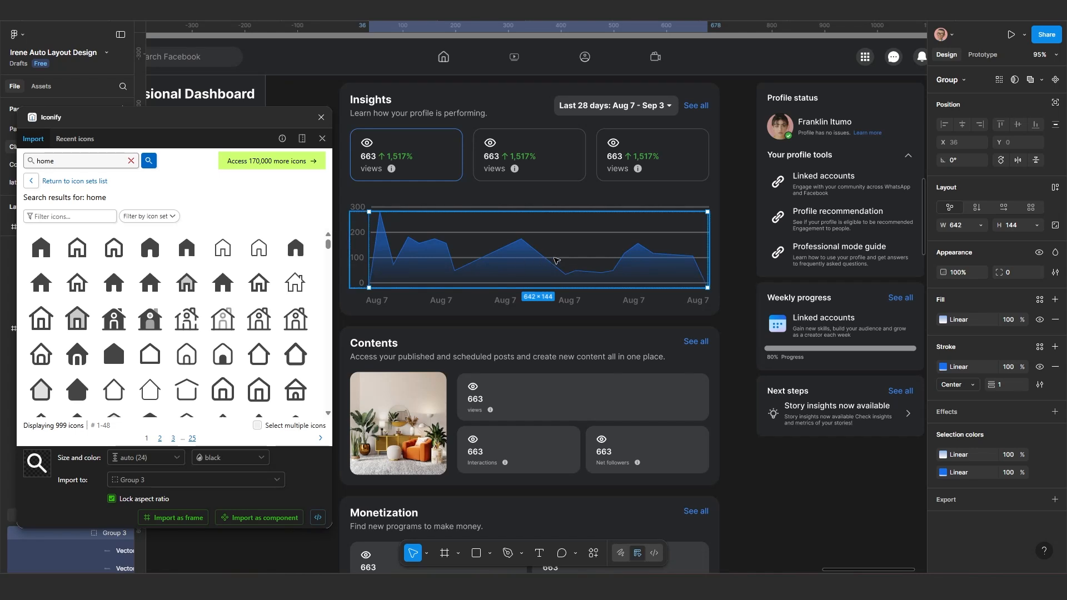
click(982, 225)
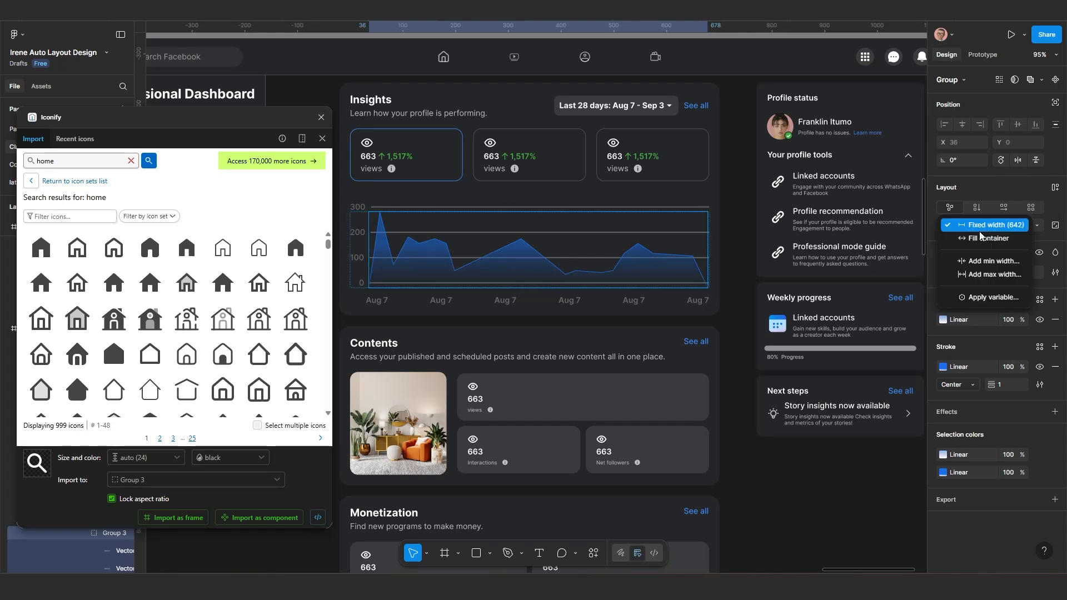
click(976, 241)
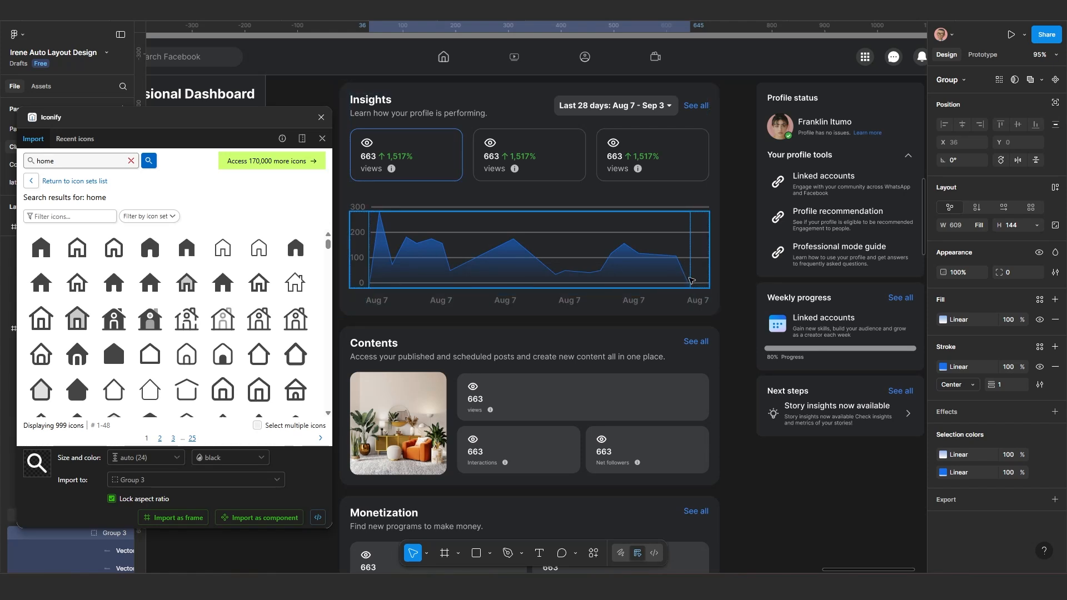
- Set the horizontal padding of the frame around the blue graph group to 0
key(shift+a)
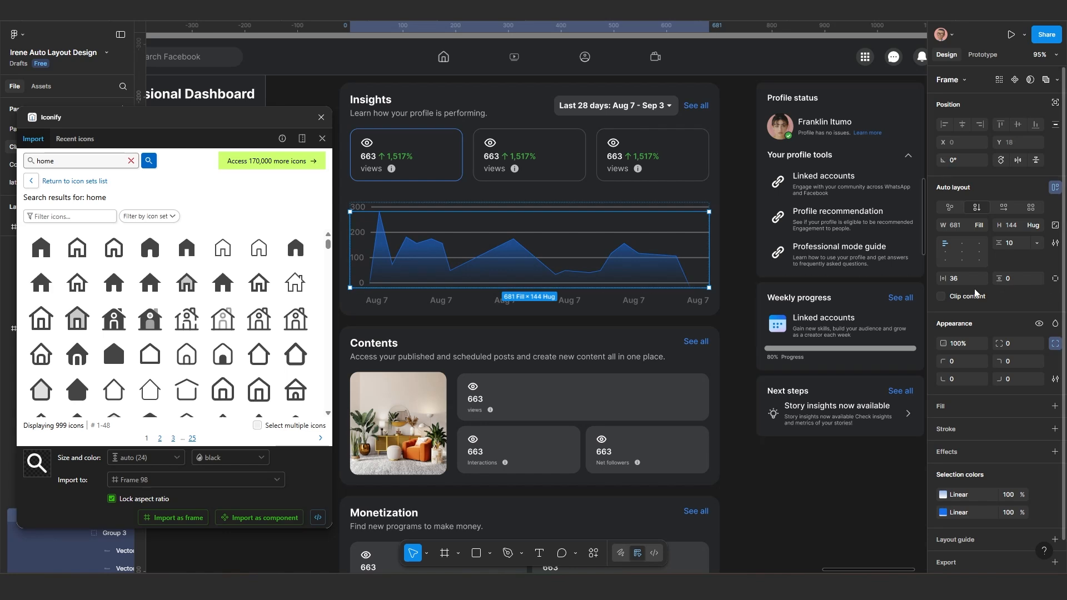
text(0)
key(Return)
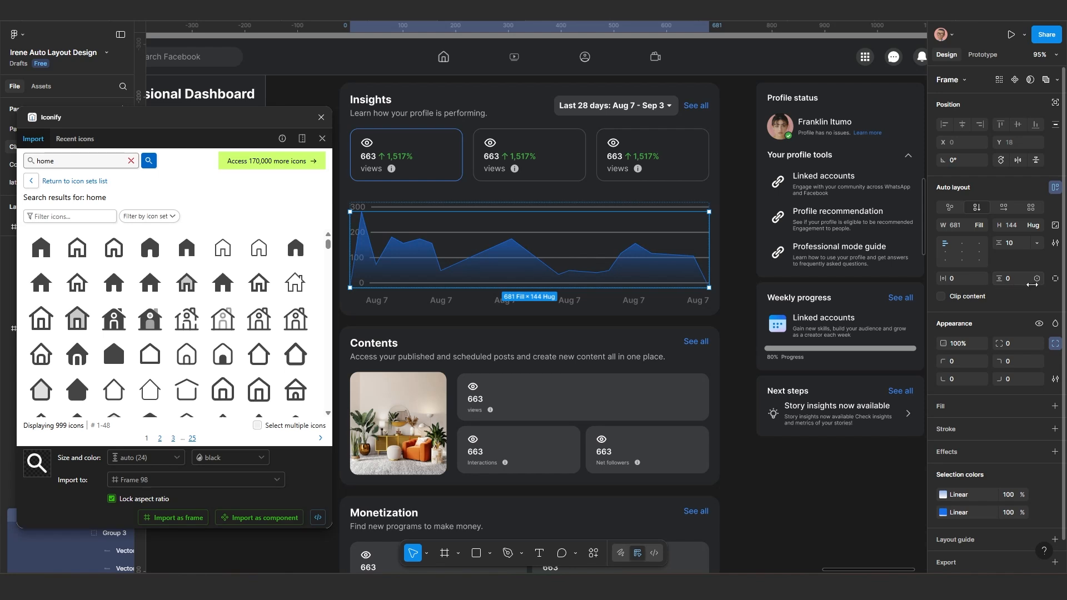
- Switch the blue graph's frame to individual paddings and set only its left padding to 30
click(1056, 280)
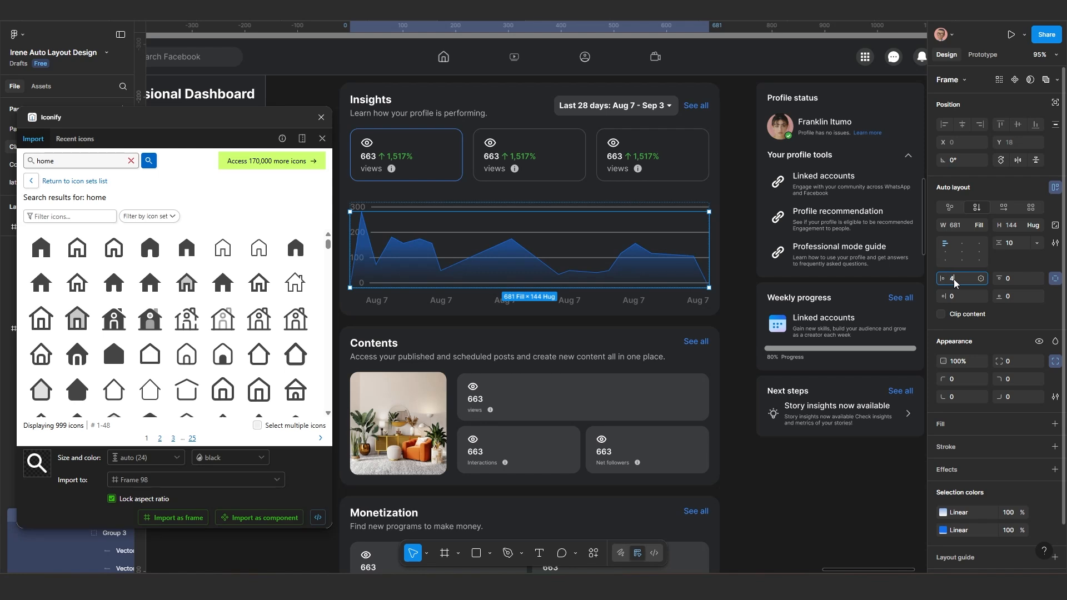
key(Return)
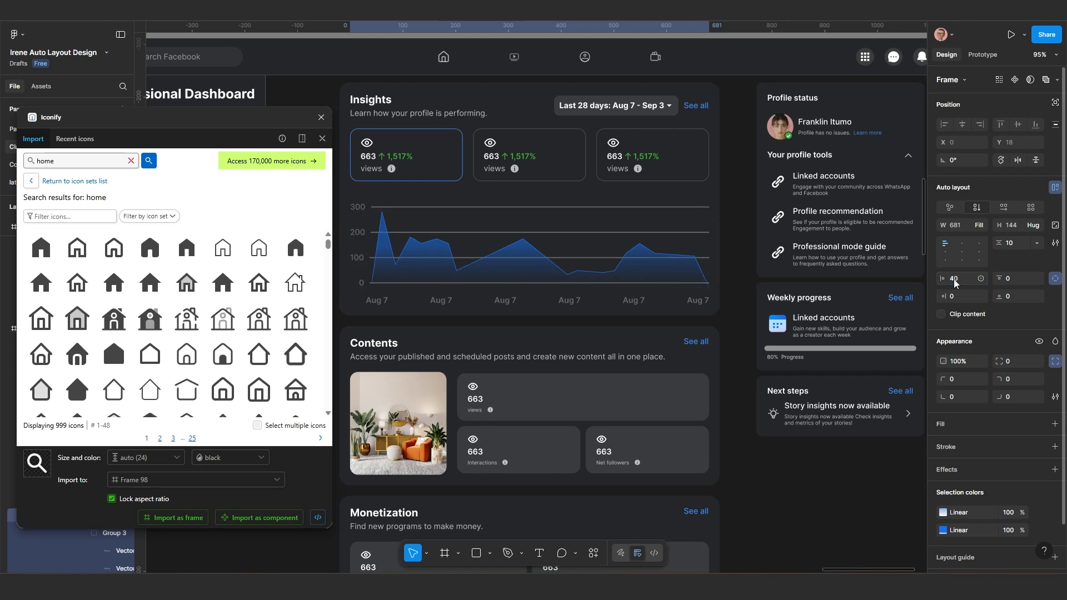
click(953, 279)
key(Return)
click(954, 281)
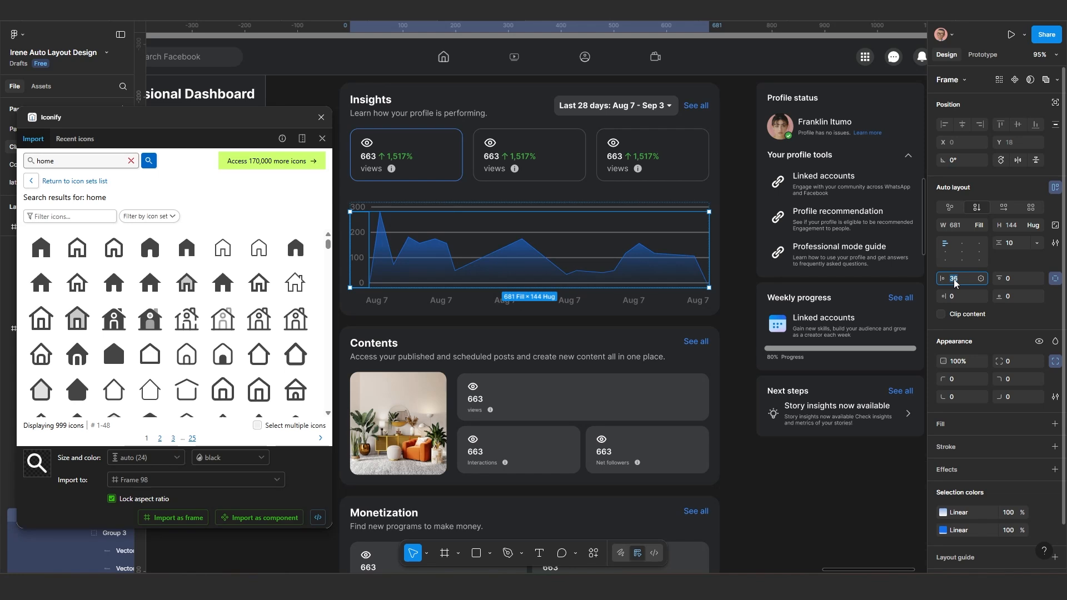
key(Return)
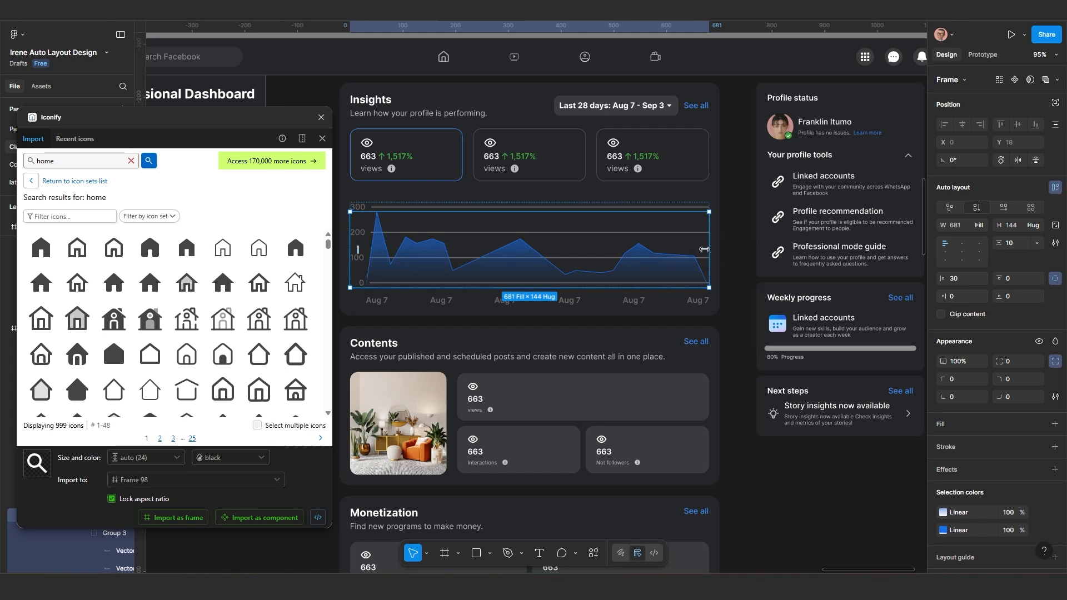
- Test how the Insights card responds to a change of its width, and restore the original width
click(721, 242)
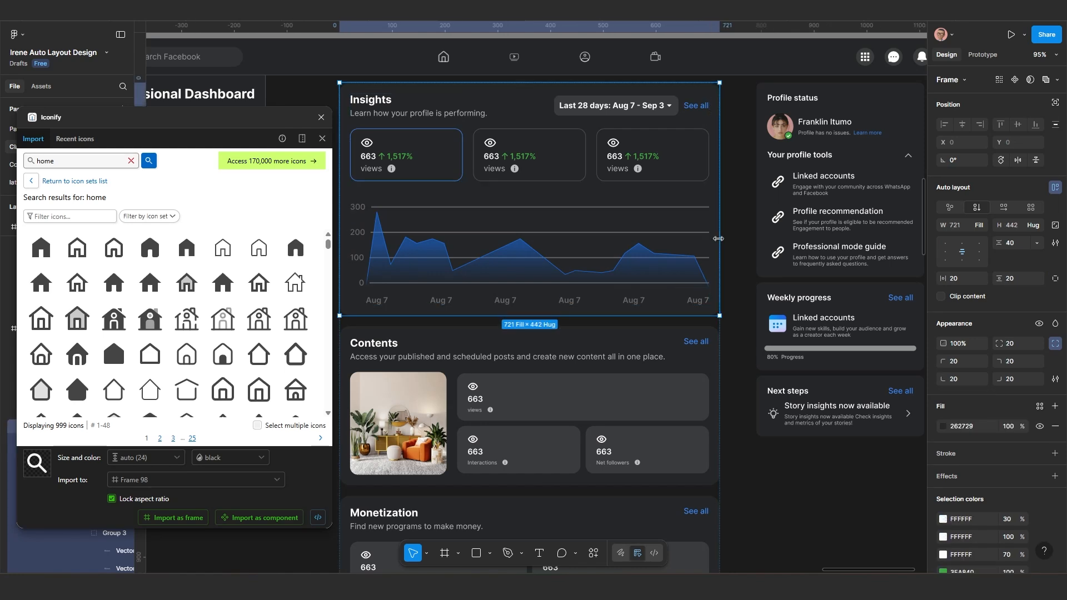
mouse_move(720, 236)
mouse_down()
mouse_move(542, 242)
mouse_move(720, 246)
mouse_up()
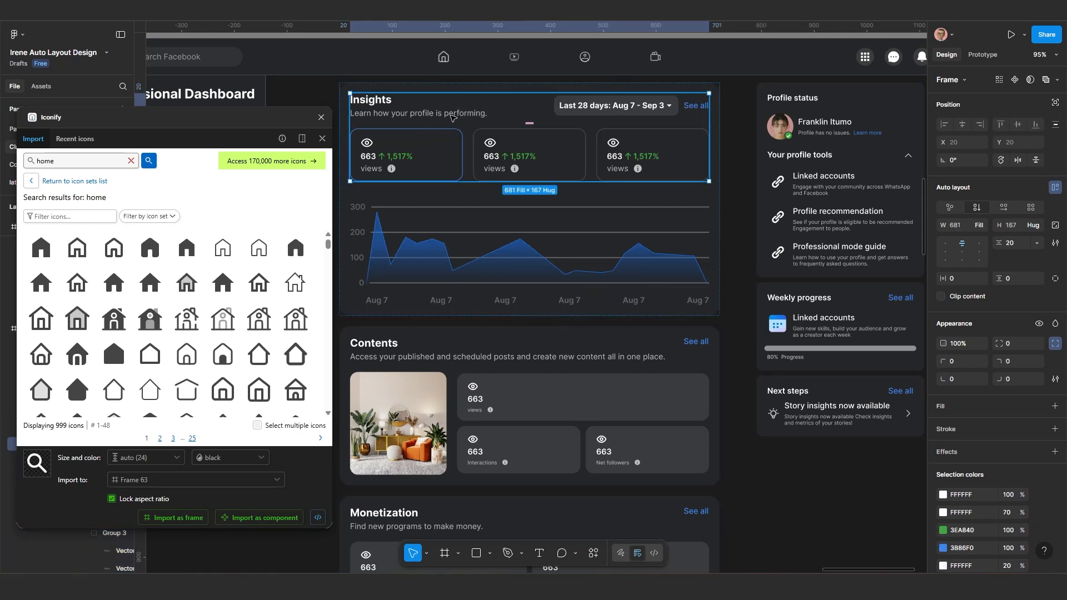
- Set the width of the frame holding the Insights title and description to fill the container
click(453, 116)
click(452, 116)
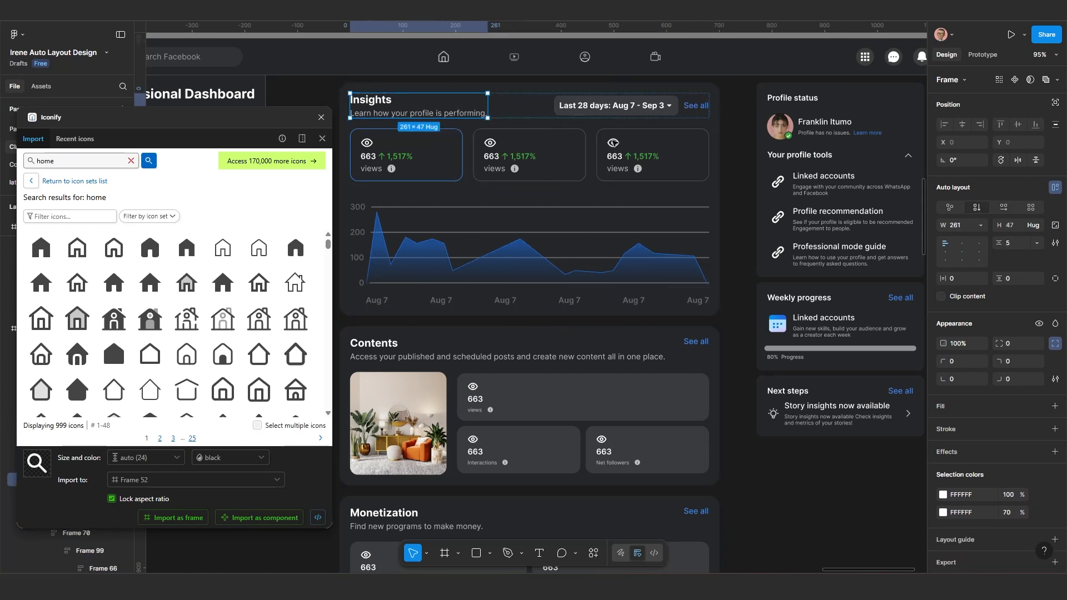
click(466, 115)
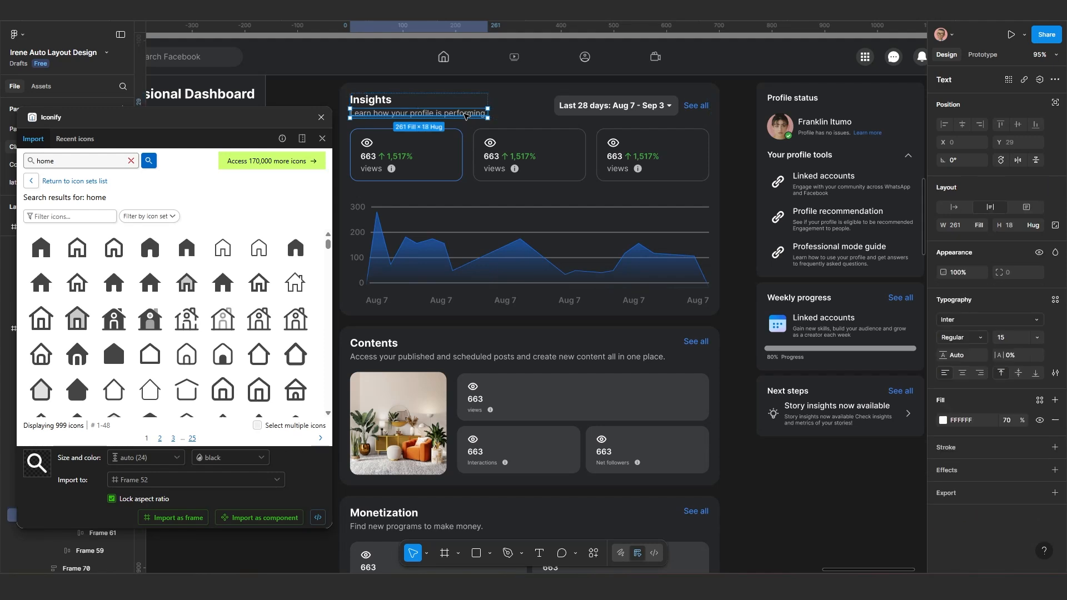
click(491, 107)
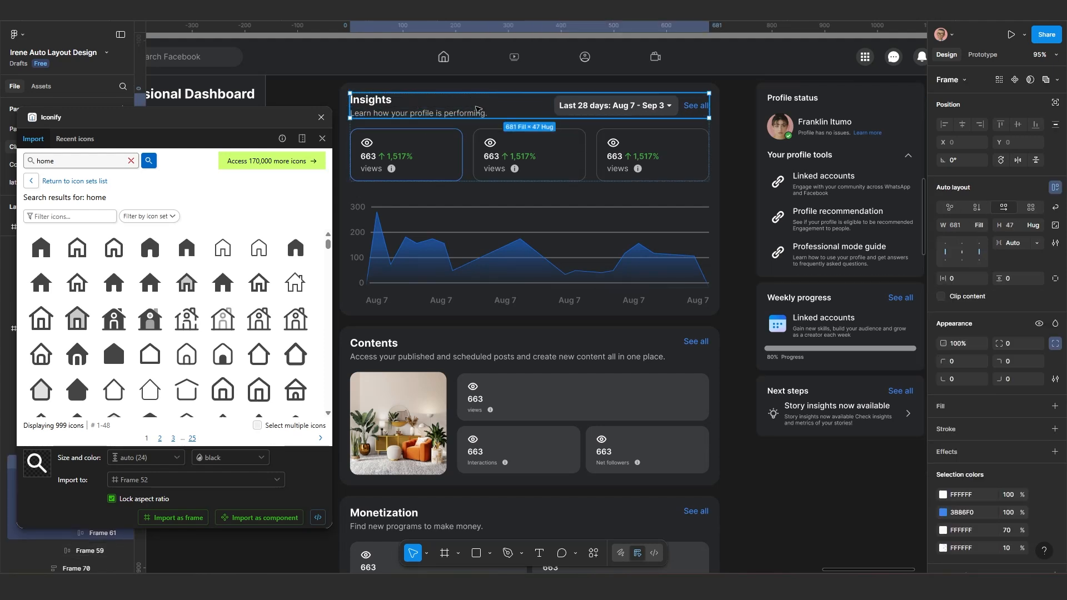
double_click(477, 107)
click(980, 225)
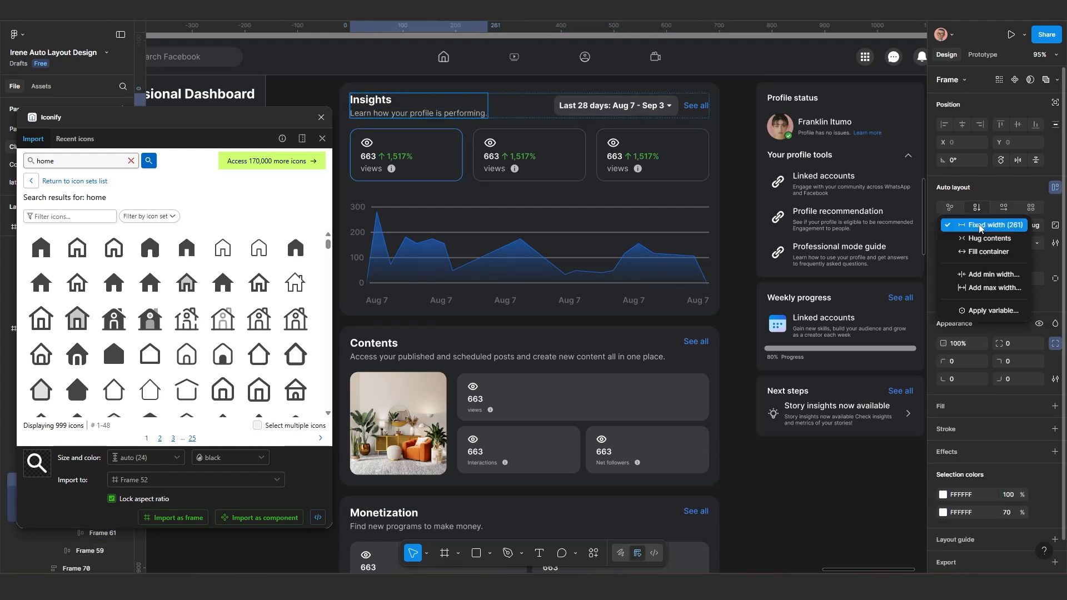
click(981, 252)
- Test how the Contents card responds when narrowed to a width of about 447, and restore its original width
scroll(557, 272, down, 5)
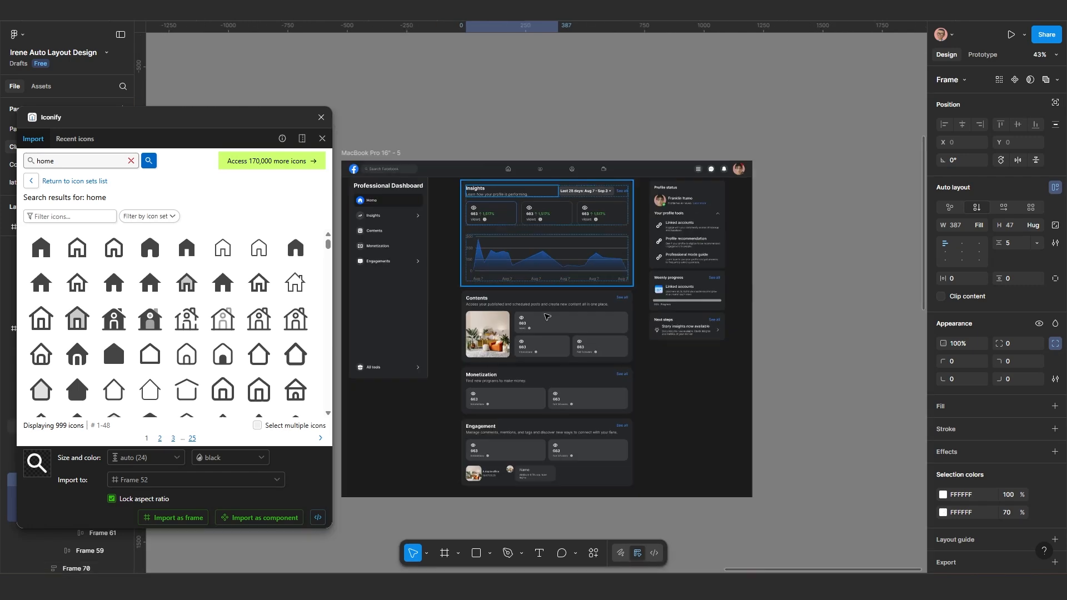
scroll(543, 369, up, 4)
drag(567, 364, 600, 351)
click(630, 295)
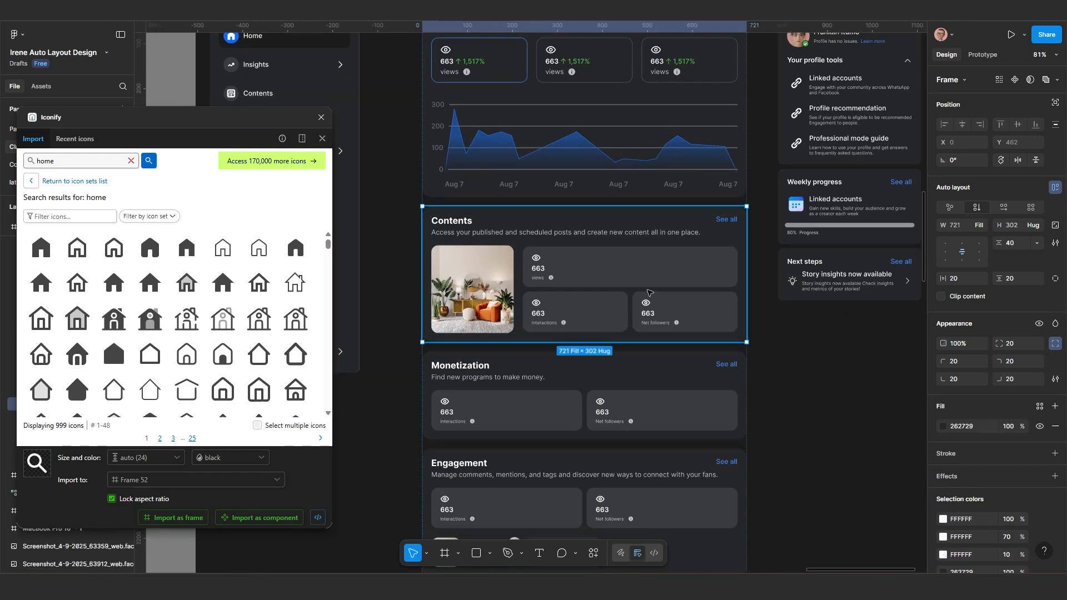
drag(748, 281, 622, 288)
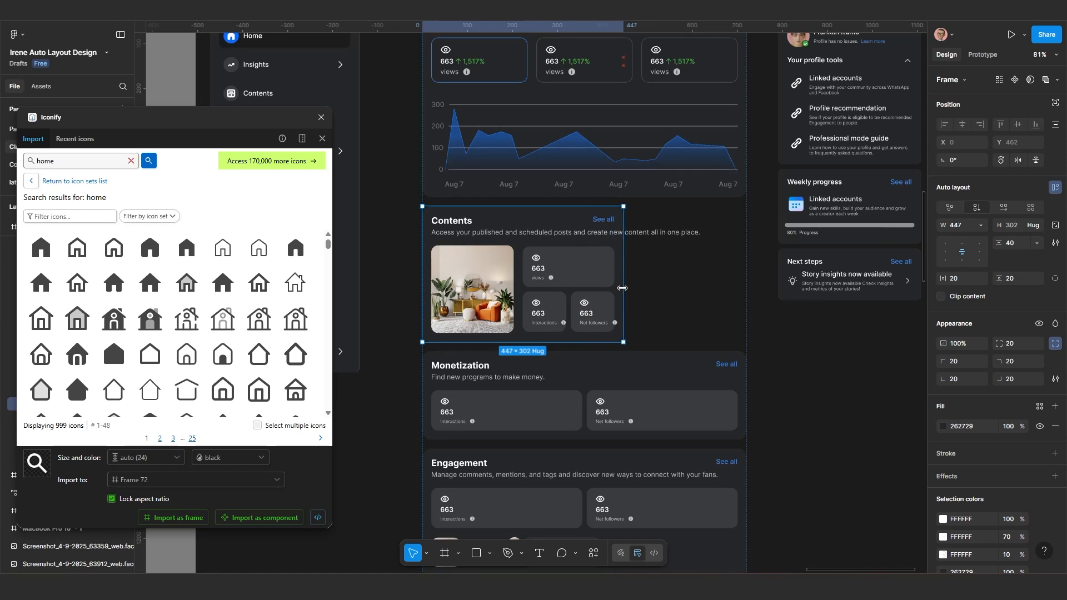
double_click(621, 288)
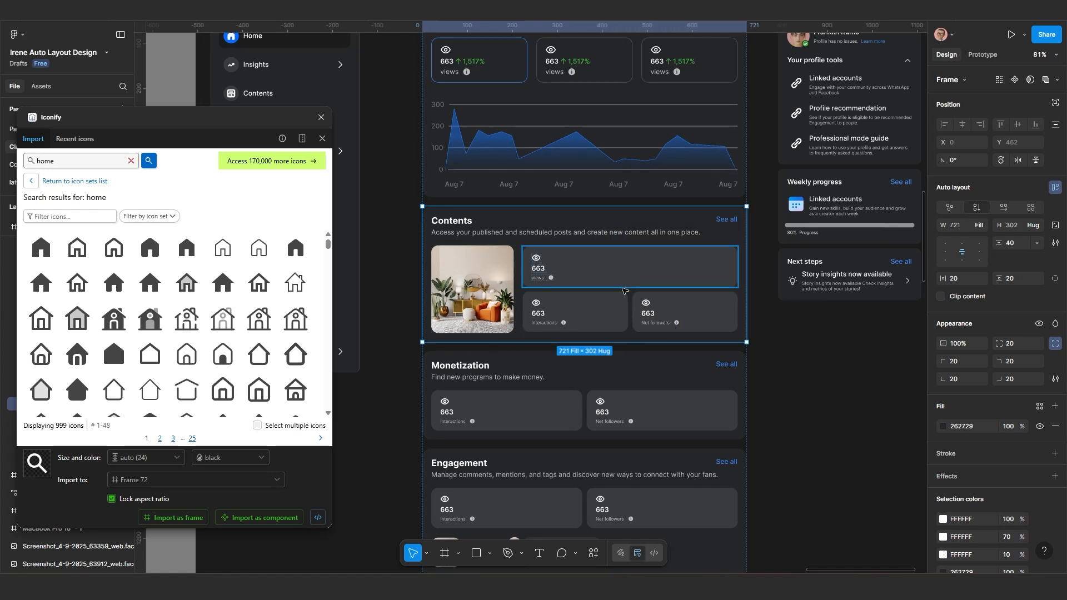
- Set the width of the frame holding the Contents title and description to fill the container
click(637, 236)
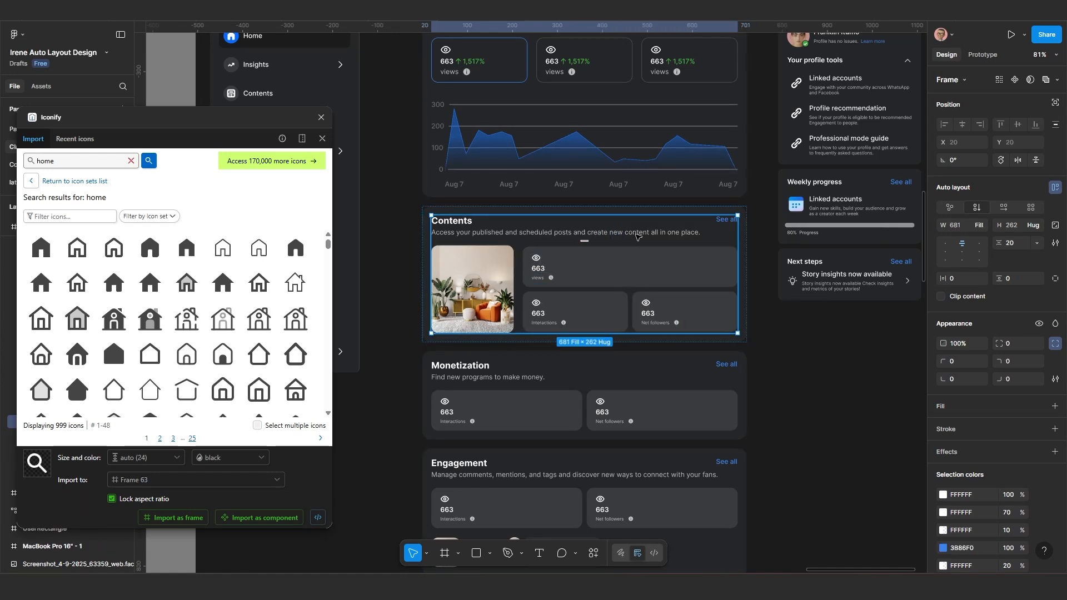
click(638, 236)
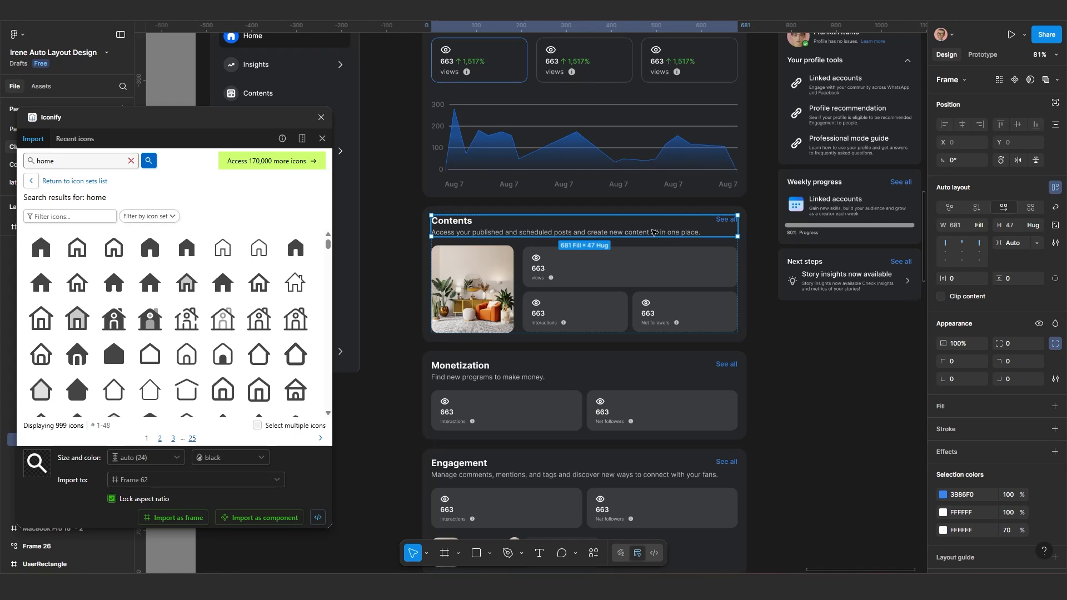
click(654, 233)
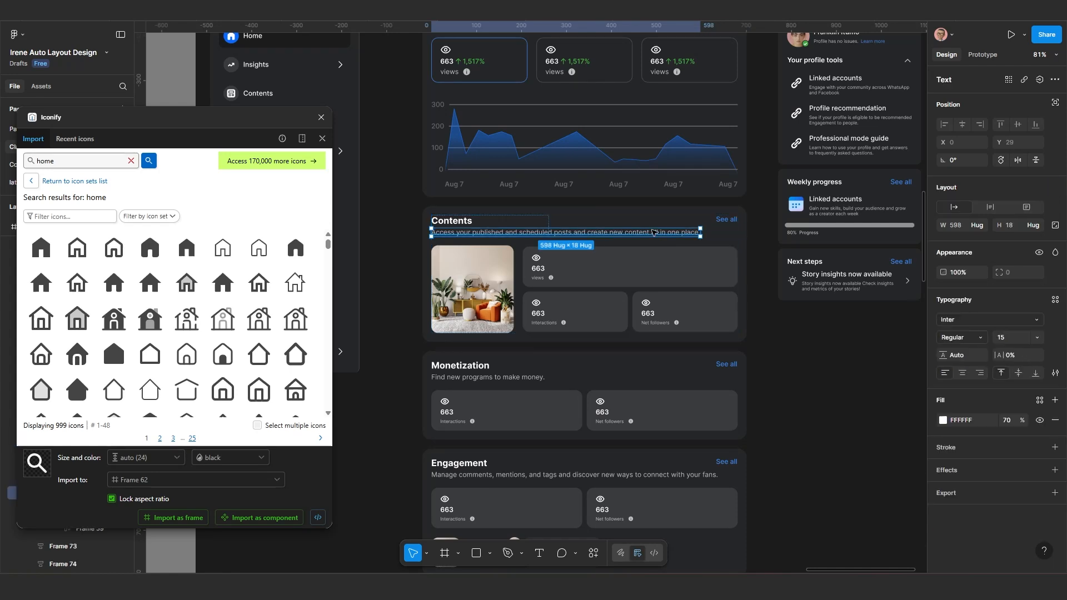
click(522, 222)
click(986, 228)
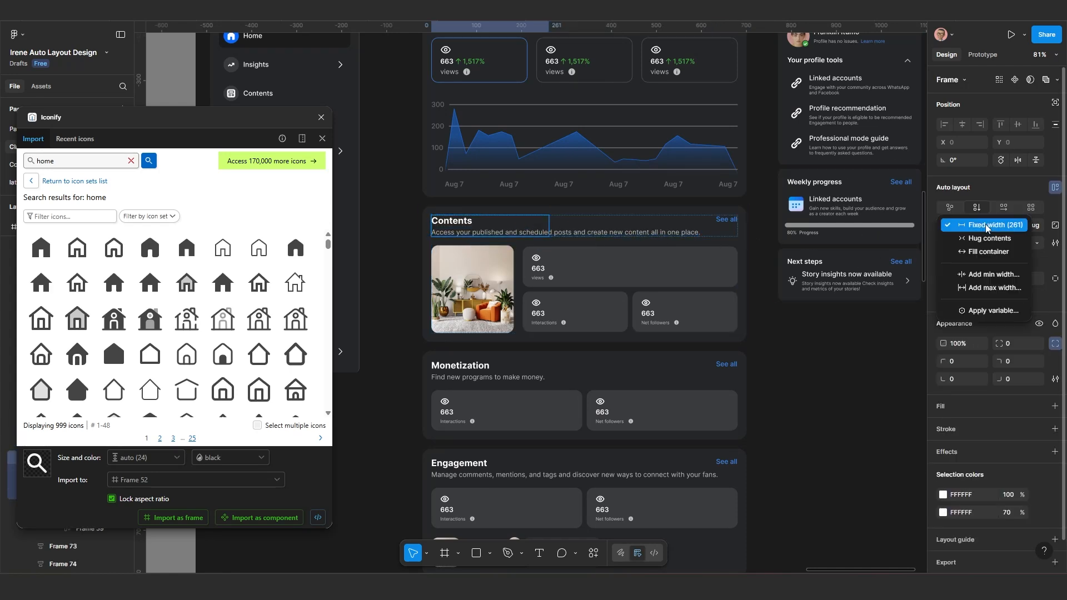
click(975, 253)
- Set the width of the Contents card's description text to fill its container
double_click(629, 235)
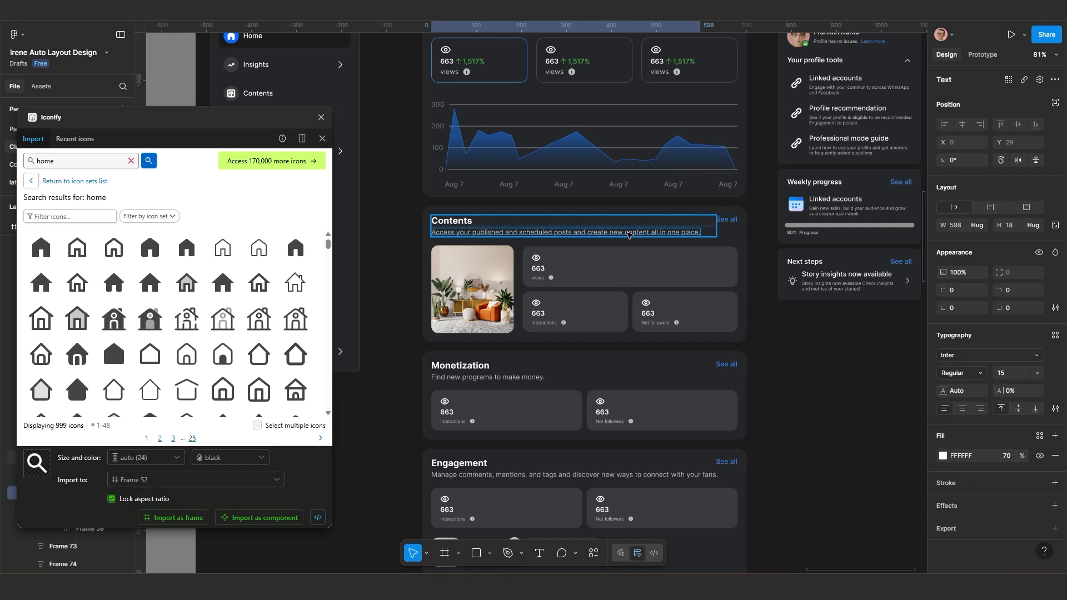
click(979, 226)
click(981, 239)
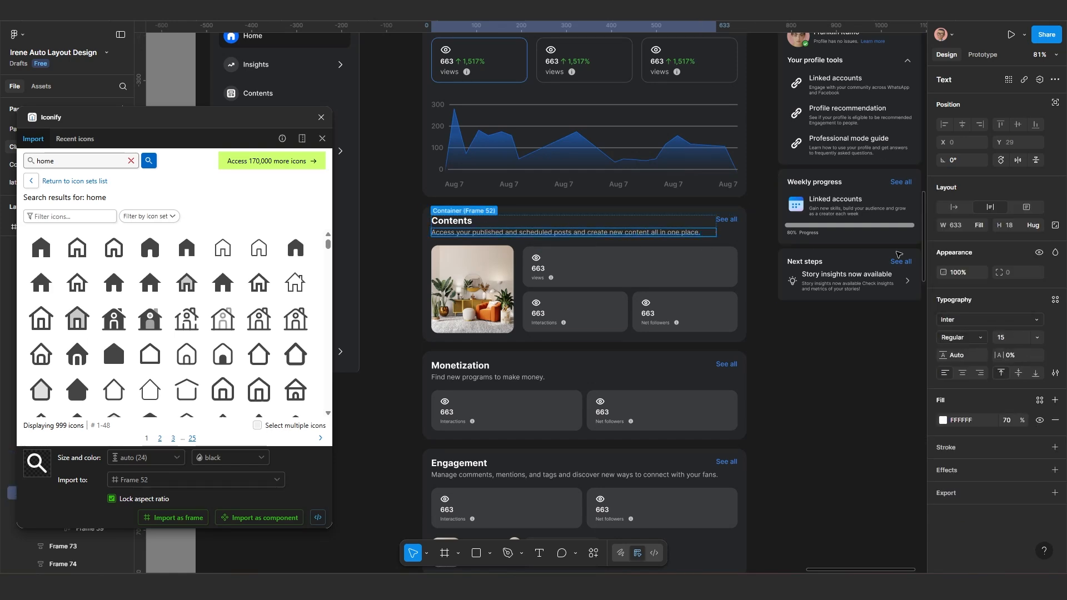
- Test how the Contents card and its description respond to a narrower card width, and undo the resize
scroll(526, 291, down, 1)
scroll(536, 356, up, 1)
scroll(576, 298, down, 1)
scroll(554, 322, up, 2)
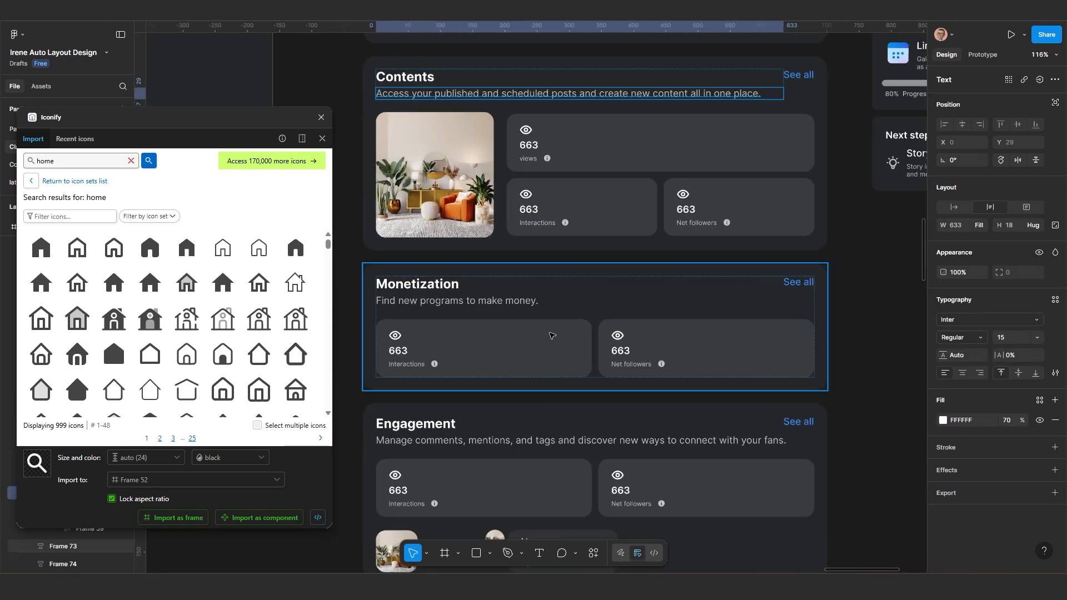
scroll(550, 335, down, 1)
click(436, 245)
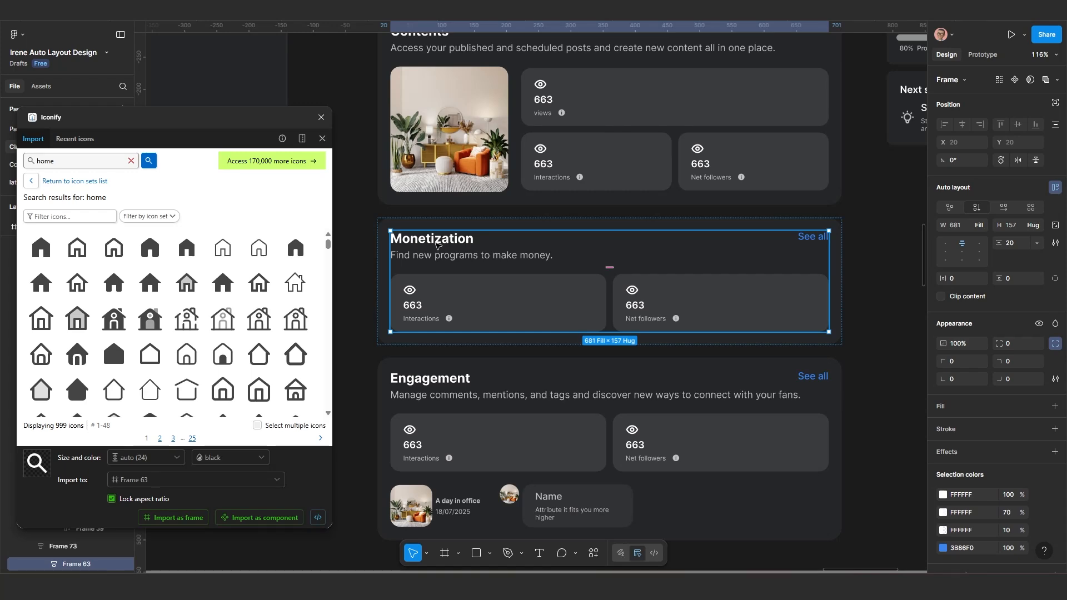
scroll(523, 287, down, 1)
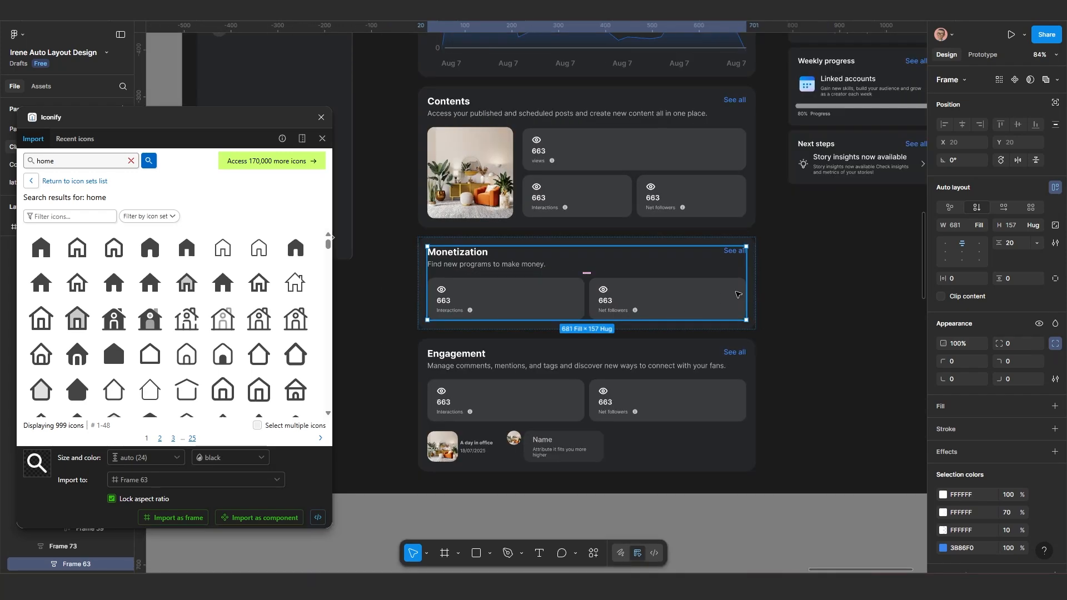
key(Escape)
click(742, 297)
click(723, 177)
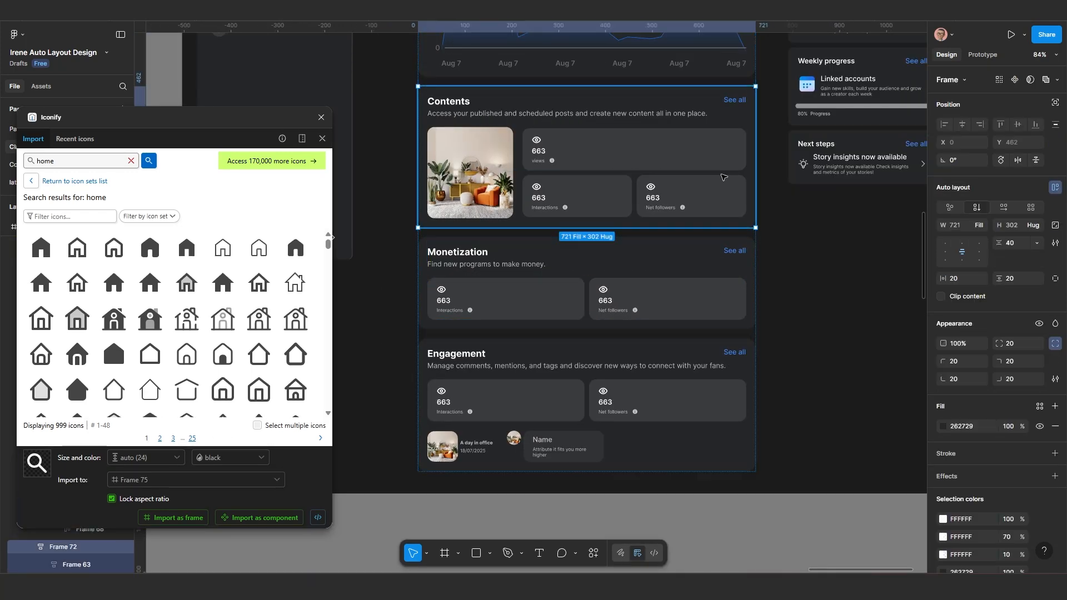
drag(754, 168, 647, 167)
key(ctrl+z)
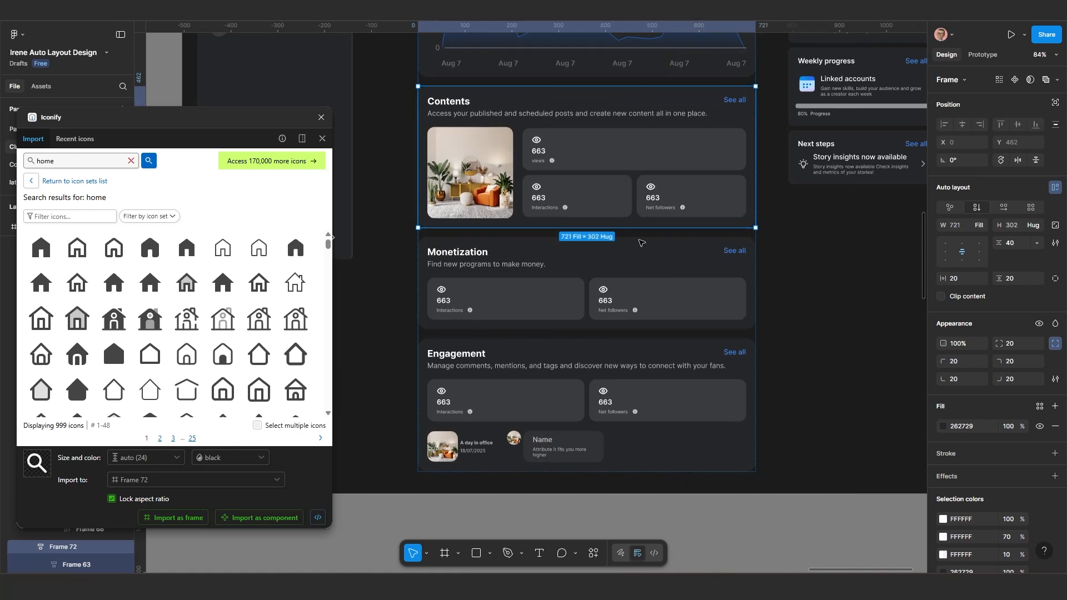
- Set the width of the frame holding the Monetization title and description to fill the container
click(643, 291)
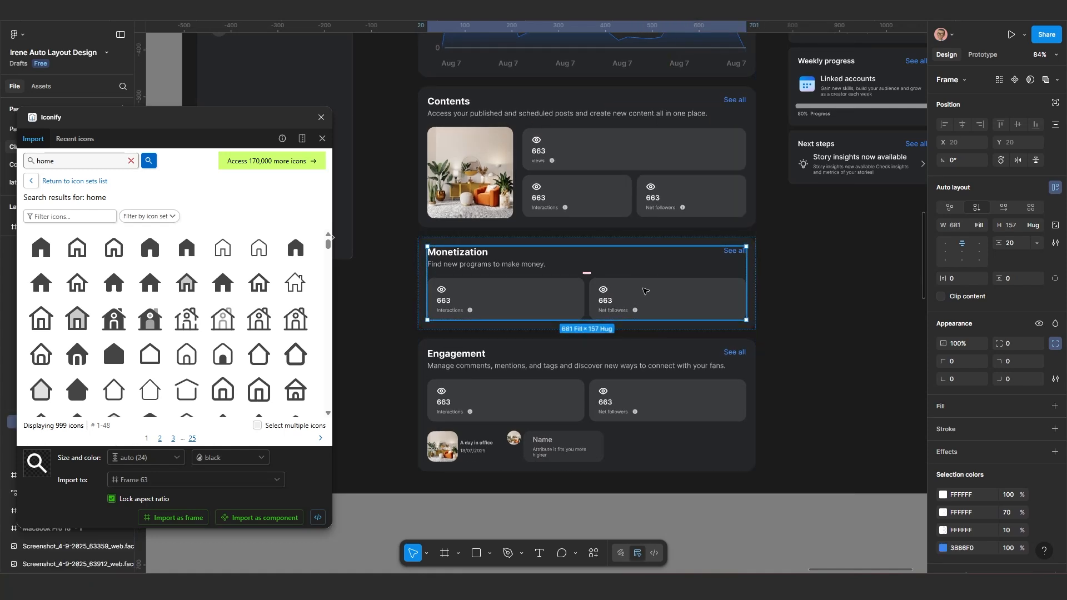
click(496, 264)
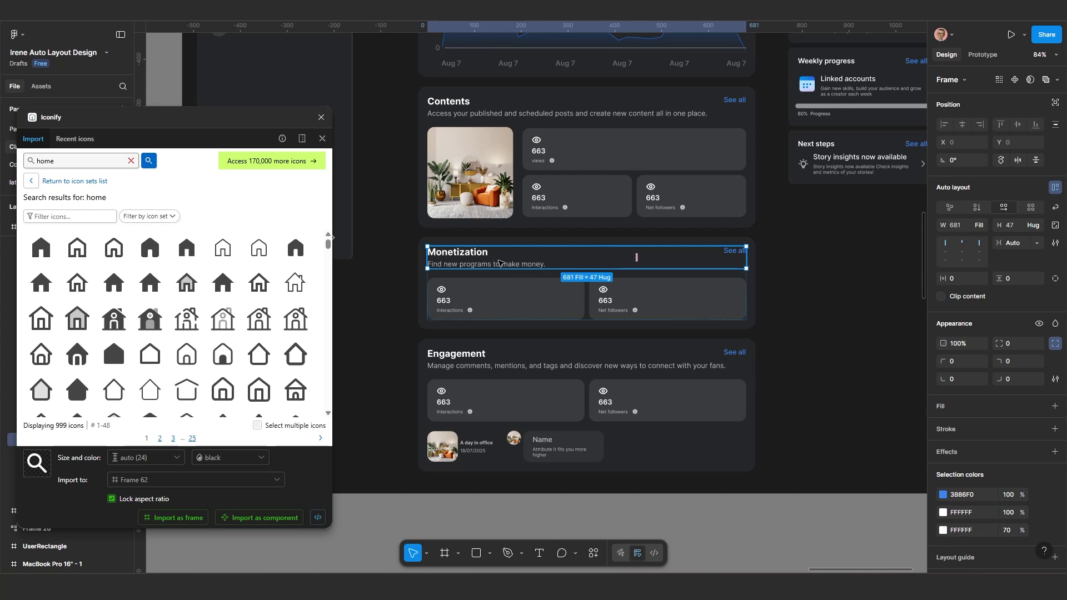
click(977, 207)
click(979, 225)
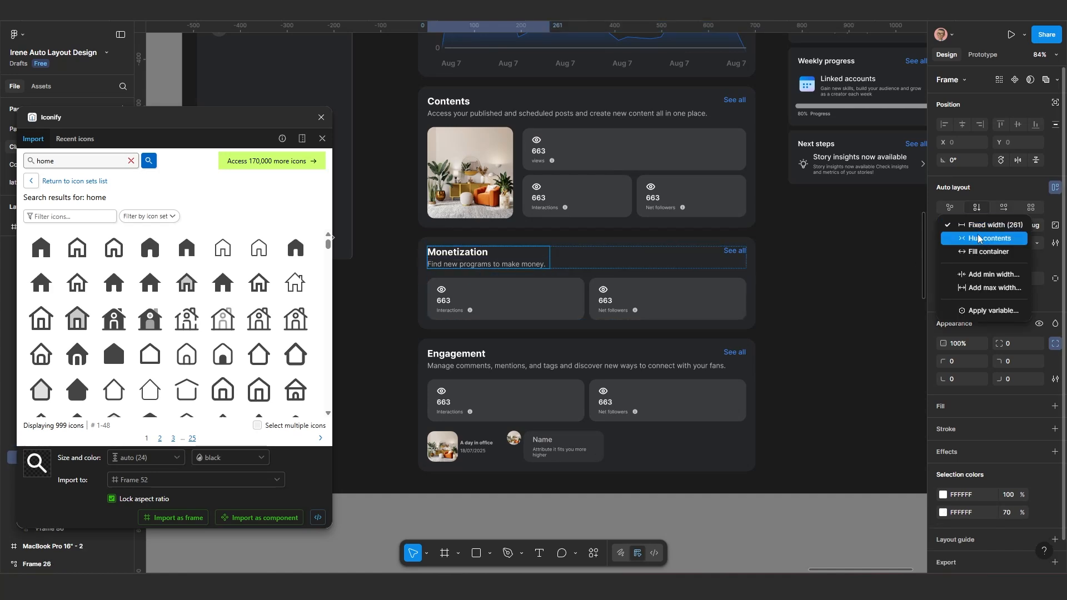
click(989, 252)
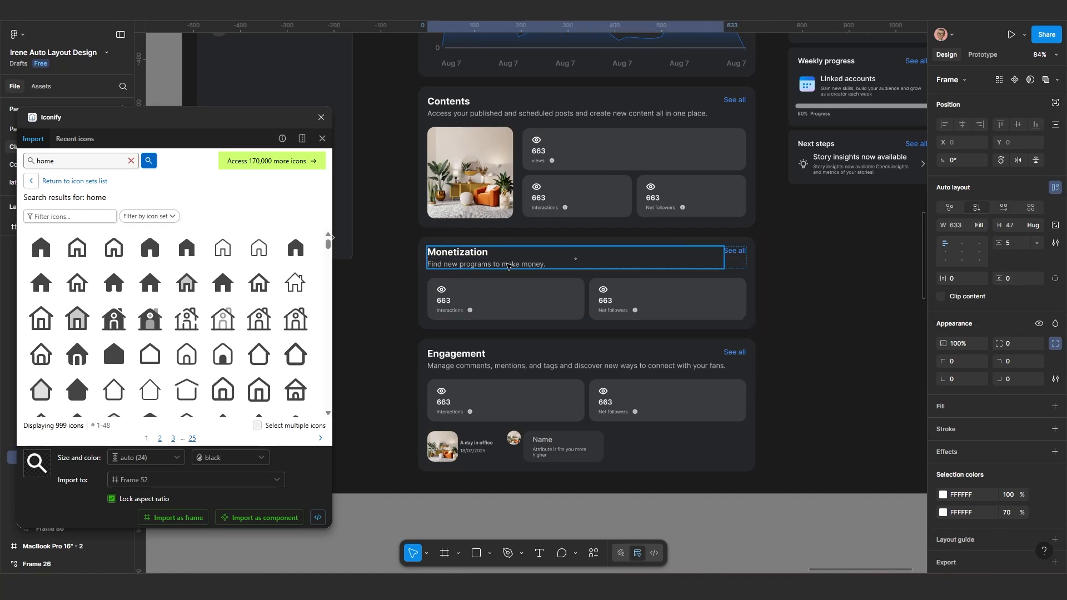
- Set the width of the Monetization card's description text to fill its container
click(508, 265)
click(980, 227)
click(972, 245)
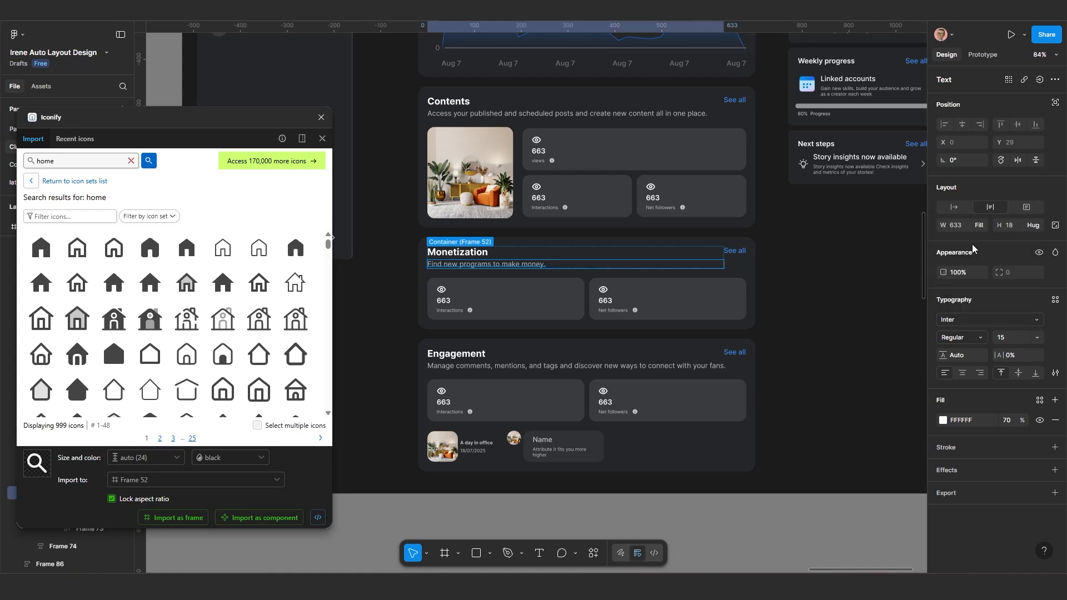
- Set the width of the frame holding the Engagement title and description to fill the container
scroll(693, 380, down, 5)
scroll(667, 355, down, 2)
scroll(629, 305, up, 3)
double_click(528, 267)
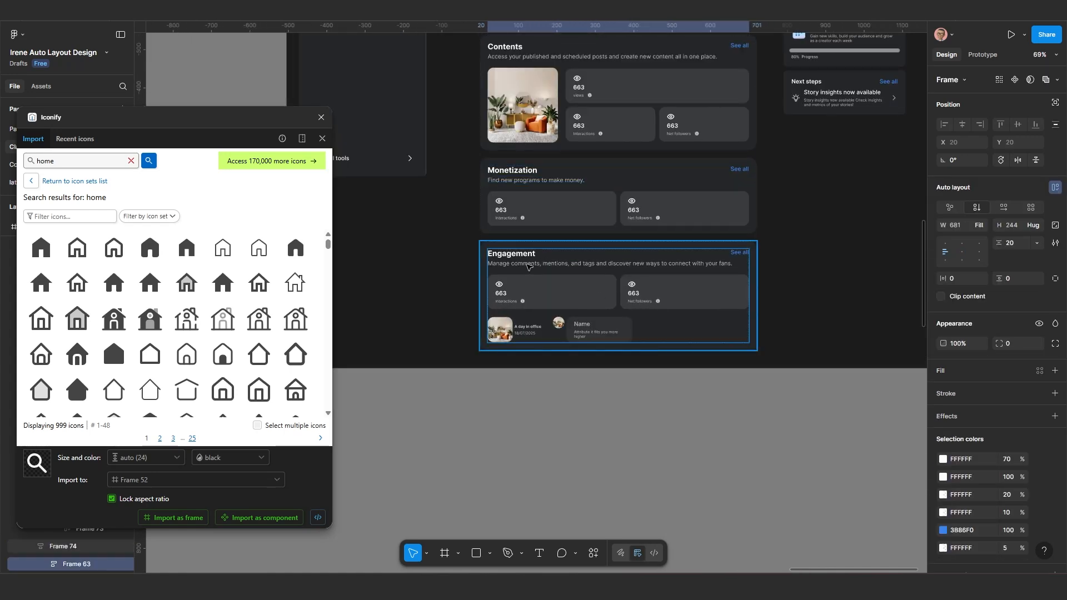
click(529, 267)
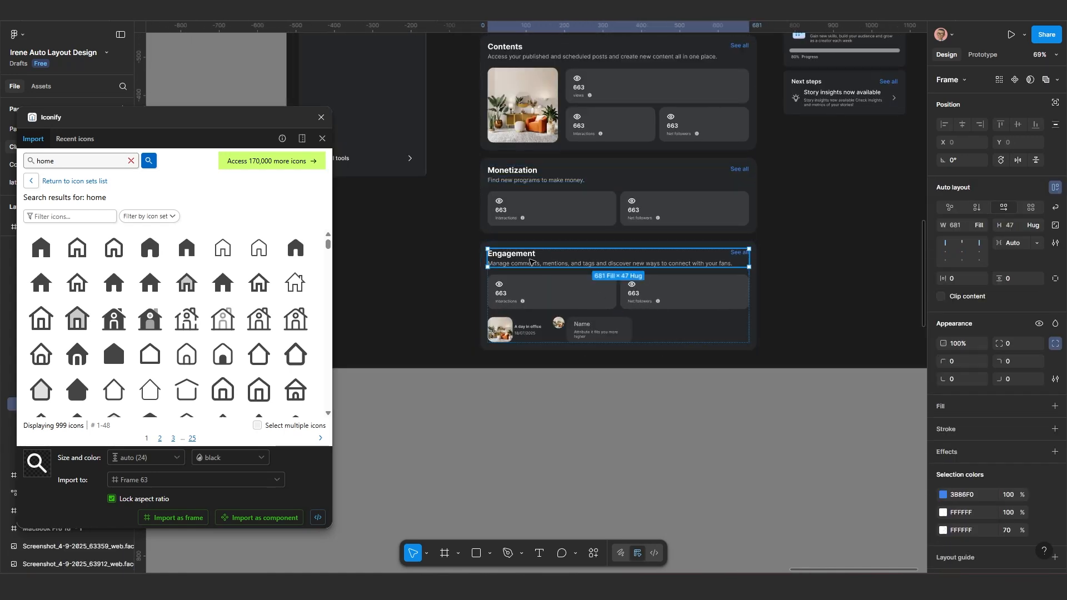
click(609, 265)
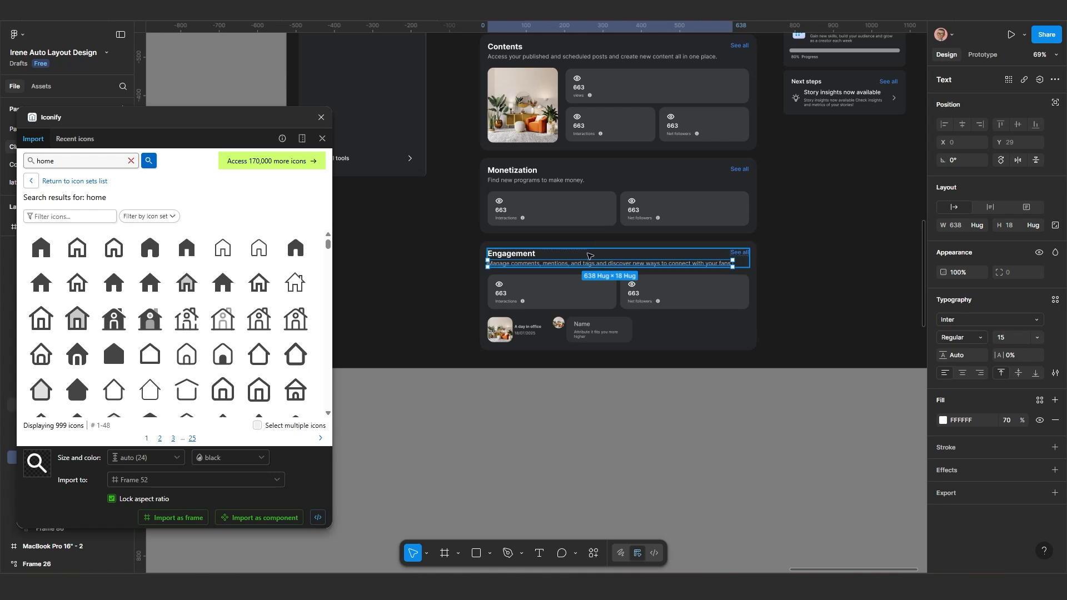
key(Escape)
click(981, 225)
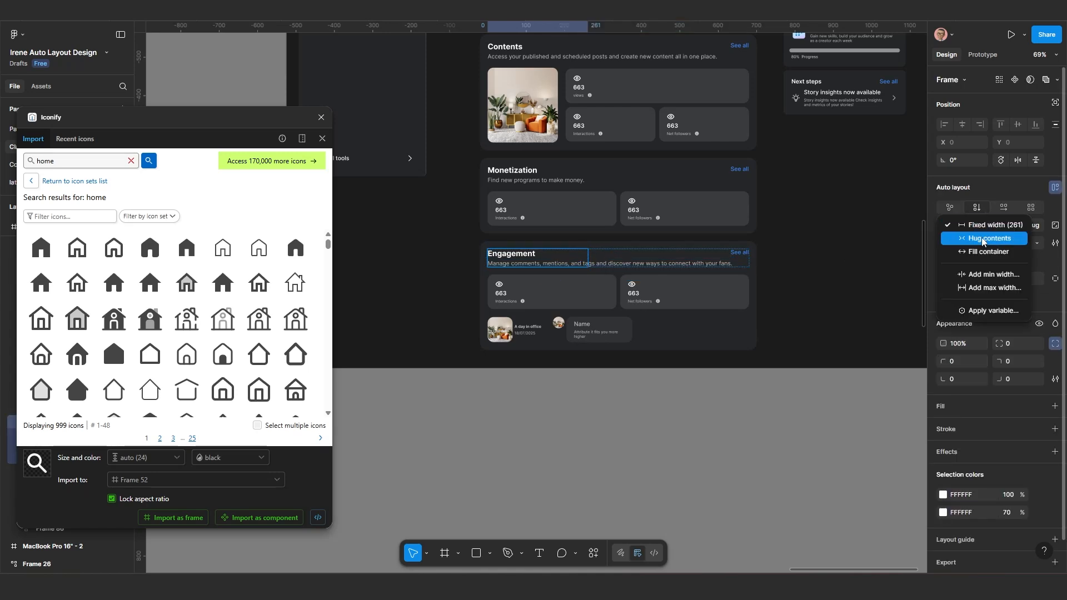
click(978, 252)
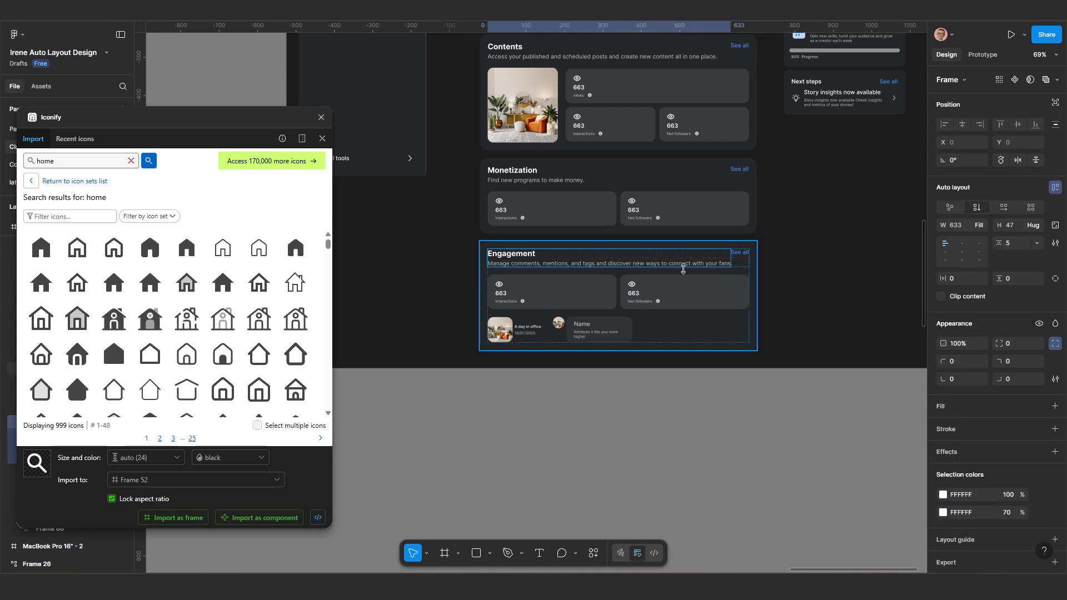
- Set the width of the Engagement card's description text to fill its container
click(578, 264)
click(982, 226)
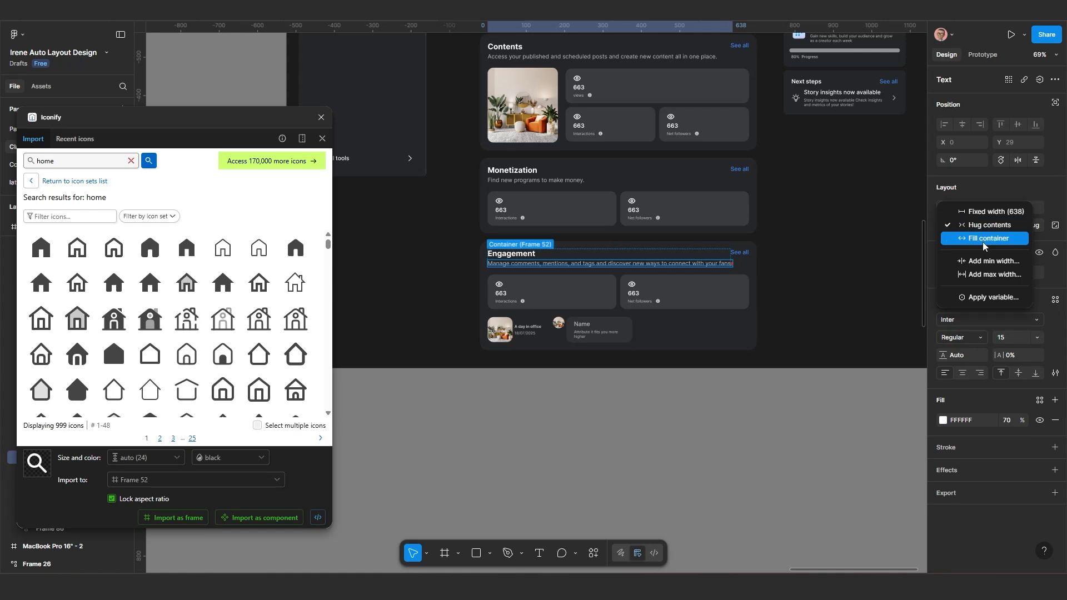
click(983, 238)
scroll(623, 354, up, 3)
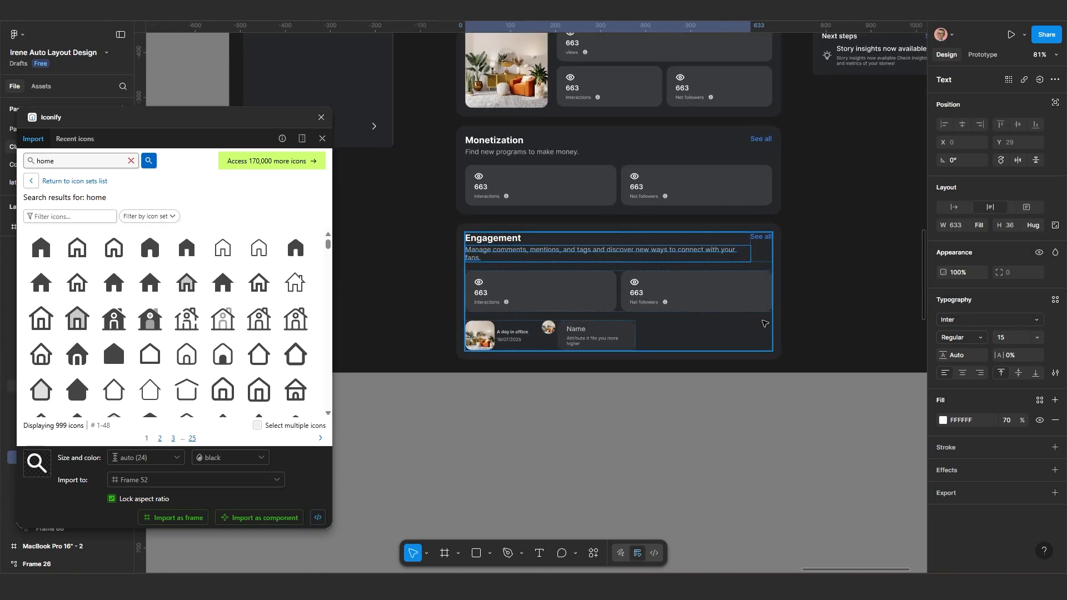
- Check the auto layout sizing of the Engagement card's bottom post-and-comment row and of the metrics row above it
click(801, 310)
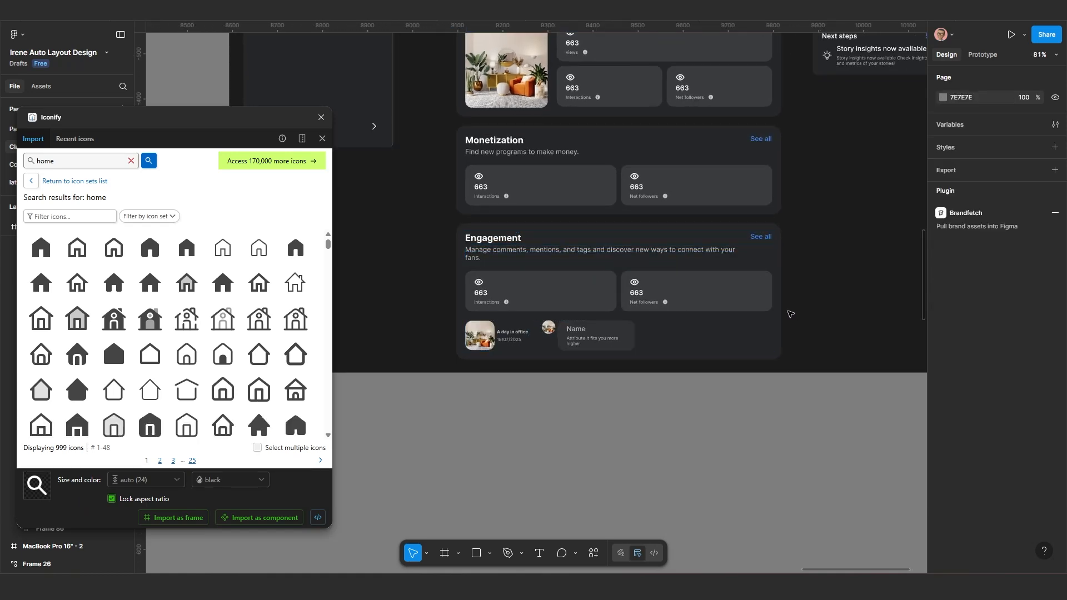
scroll(769, 315, up, 1)
click(572, 340)
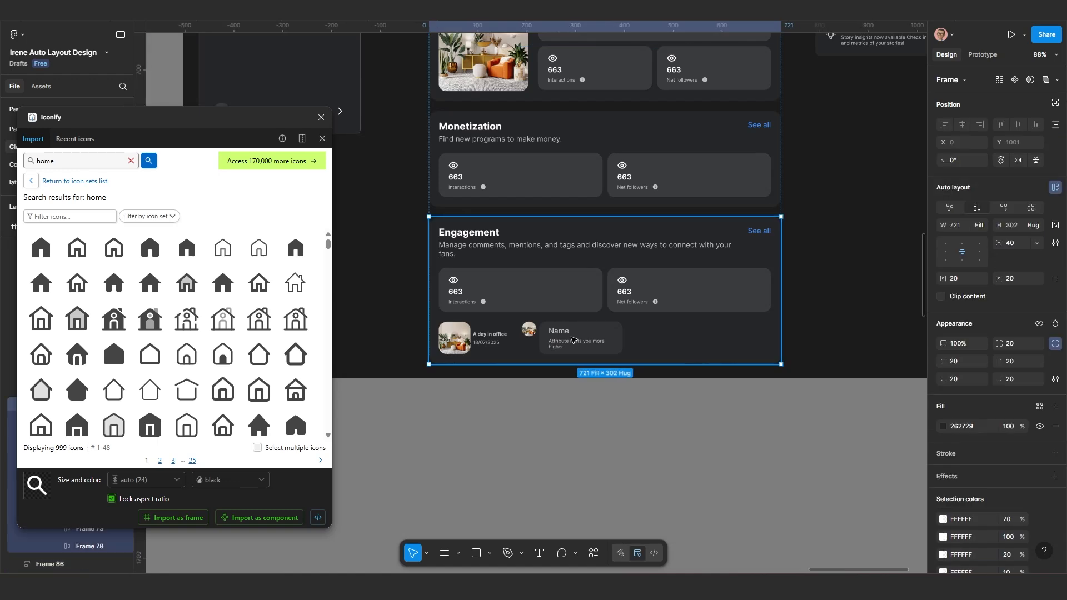
click(572, 340)
scroll(664, 336, down, 3)
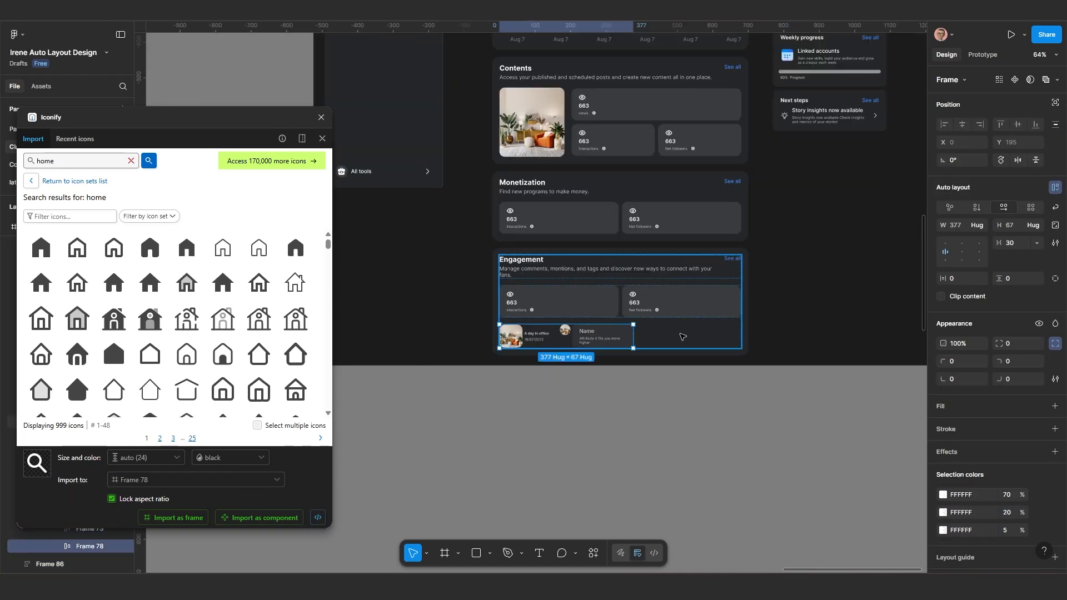
click(698, 310)
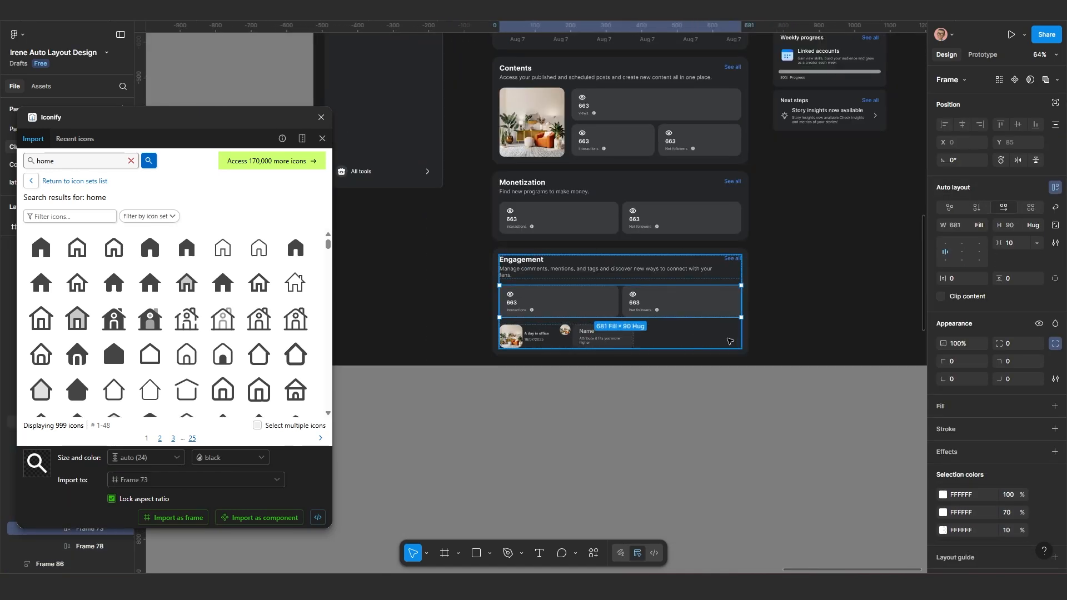
- Try narrowing the whole Engagement card to test how its contents respond, and undo the resize
click(745, 320)
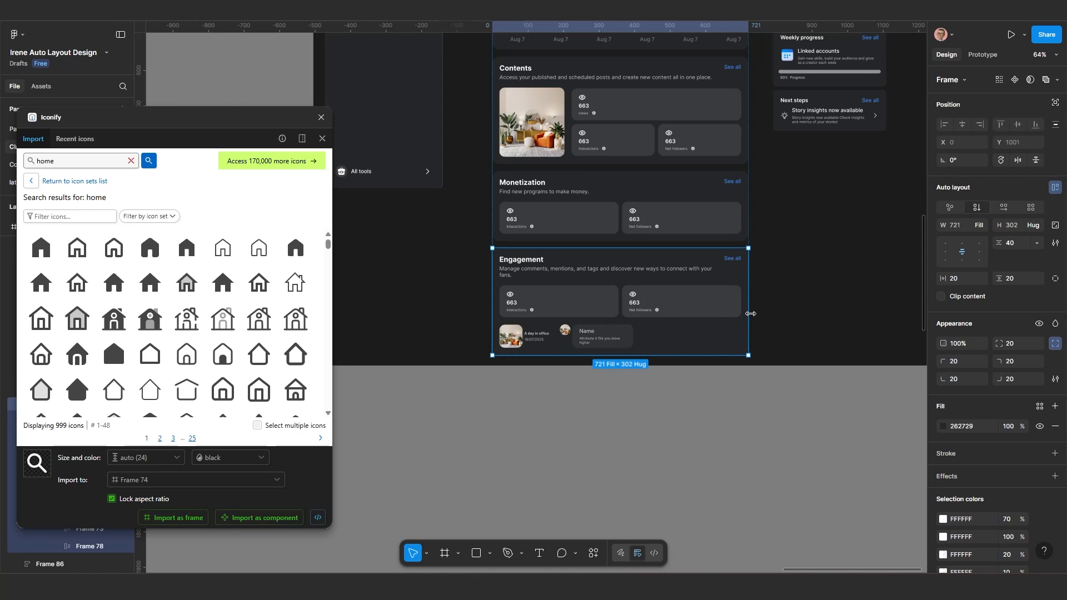
drag(751, 313, 643, 314)
key(ctrl+z)
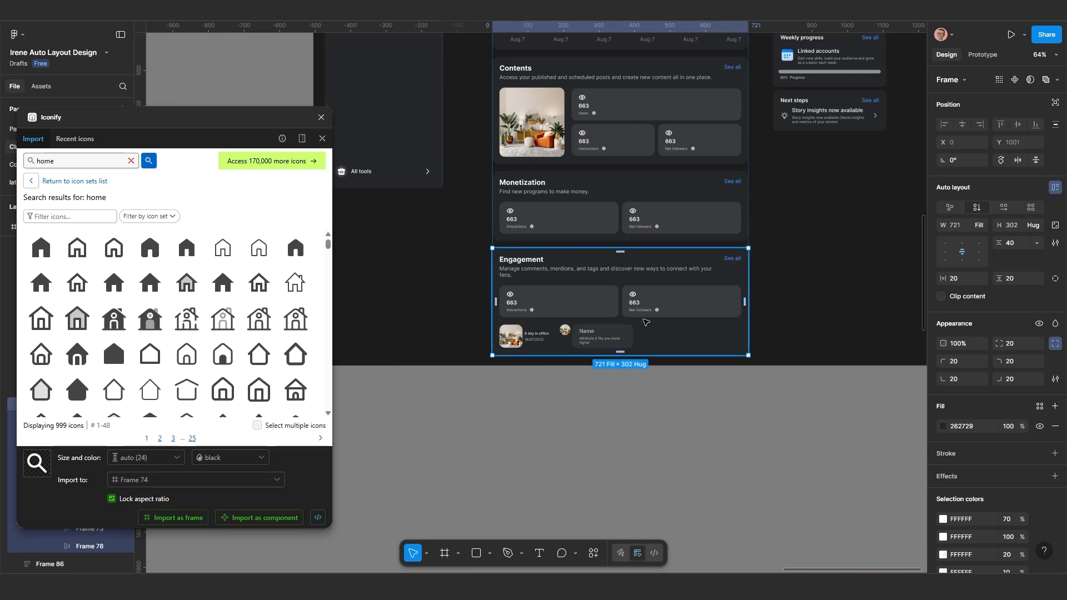
- Try resizing the column that holds the Profile status, Weekly progress and Next steps cards to test its responsiveness
scroll(643, 318, down, 3)
scroll(645, 322, down, 3)
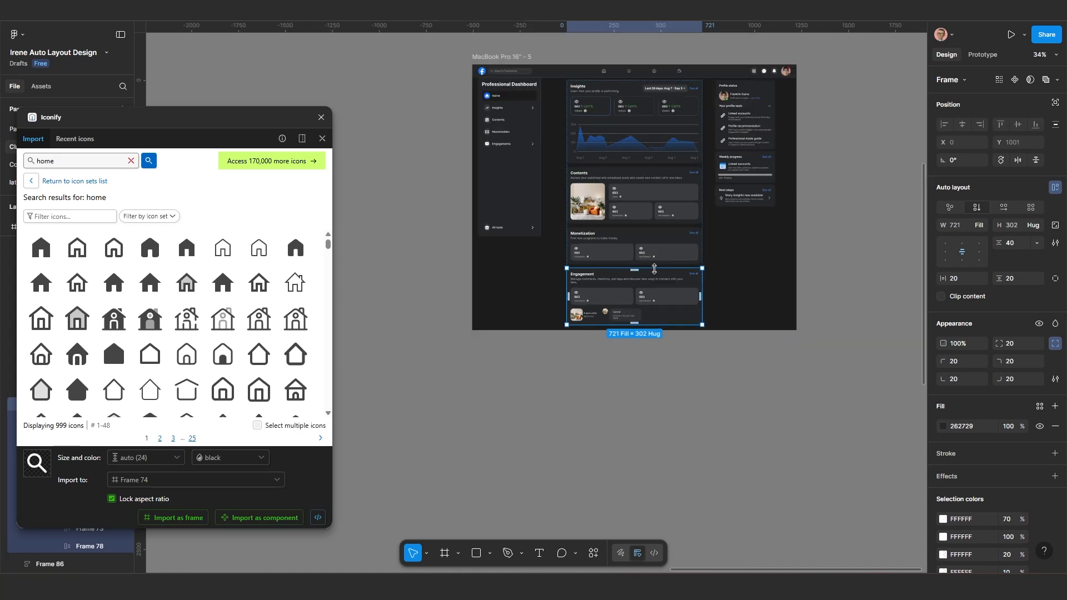
click(682, 305)
scroll(682, 305, up, 2)
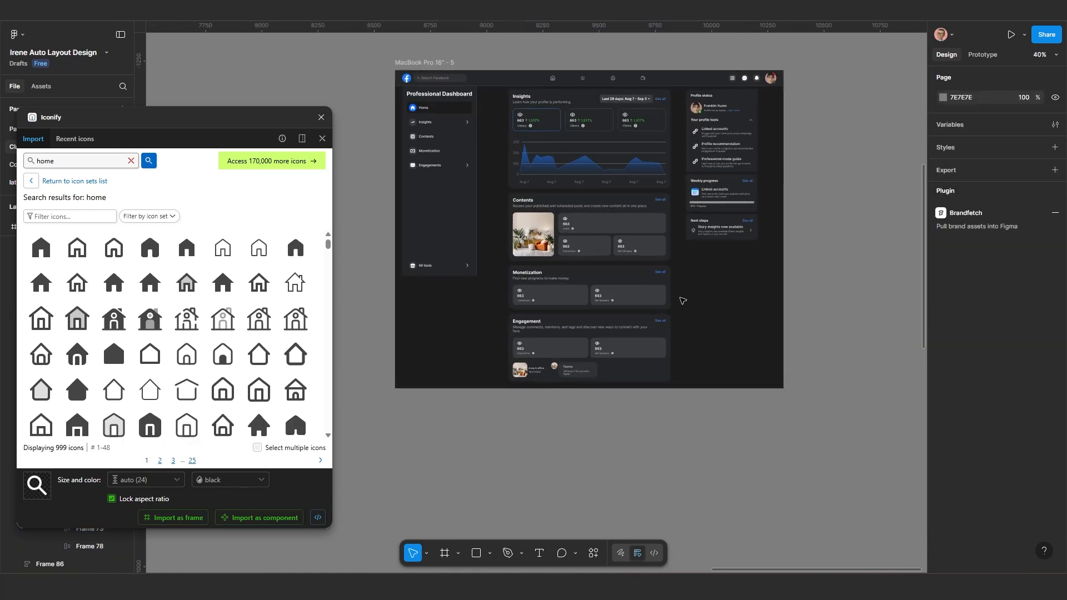
scroll(682, 301, up, 5)
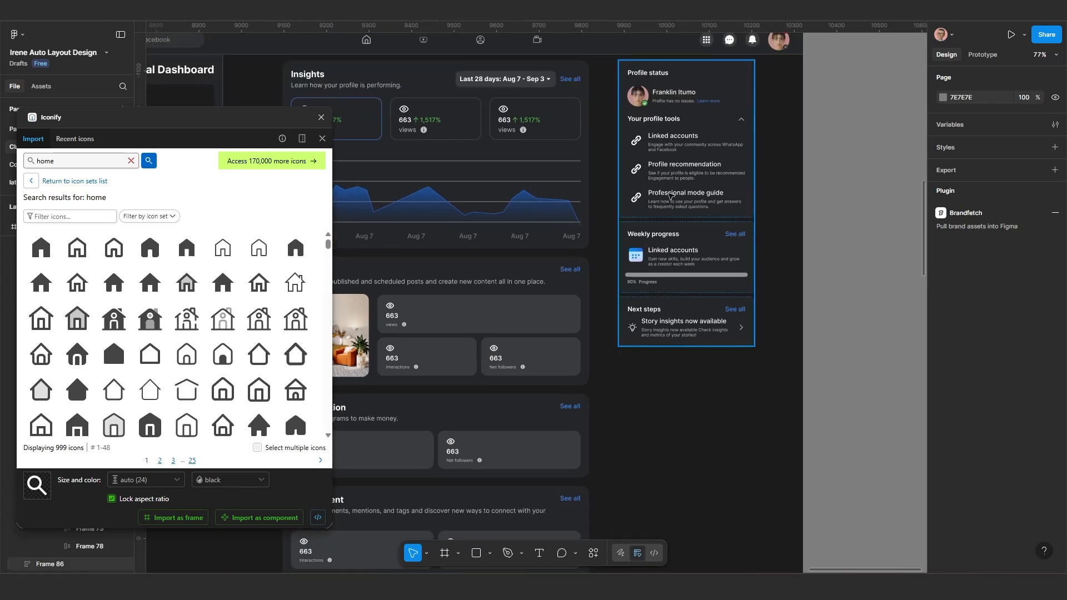
click(685, 151)
drag(754, 188, 754, 213)
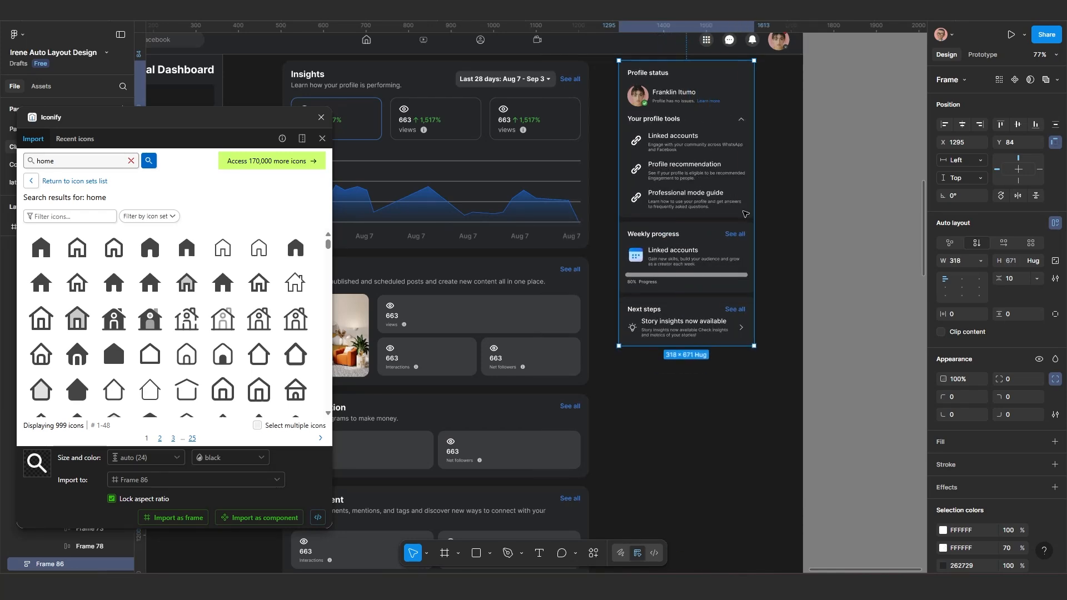
- Turn on wrapping for the row holding the profile issue text and the Learn more link in the Profile status card
scroll(698, 177, up, 5)
scroll(698, 176, up, 3)
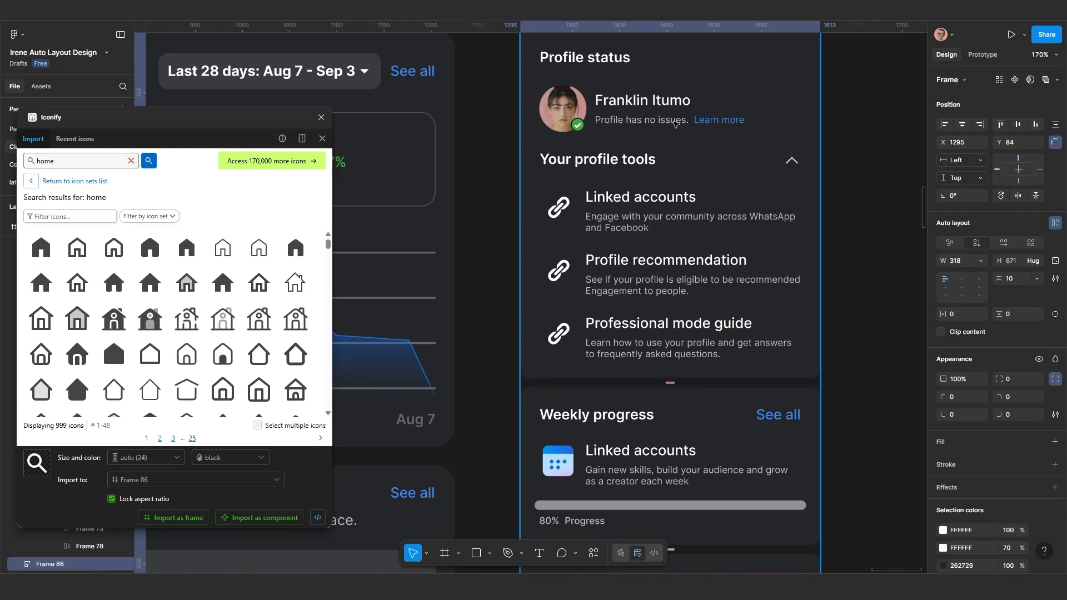
click(675, 123)
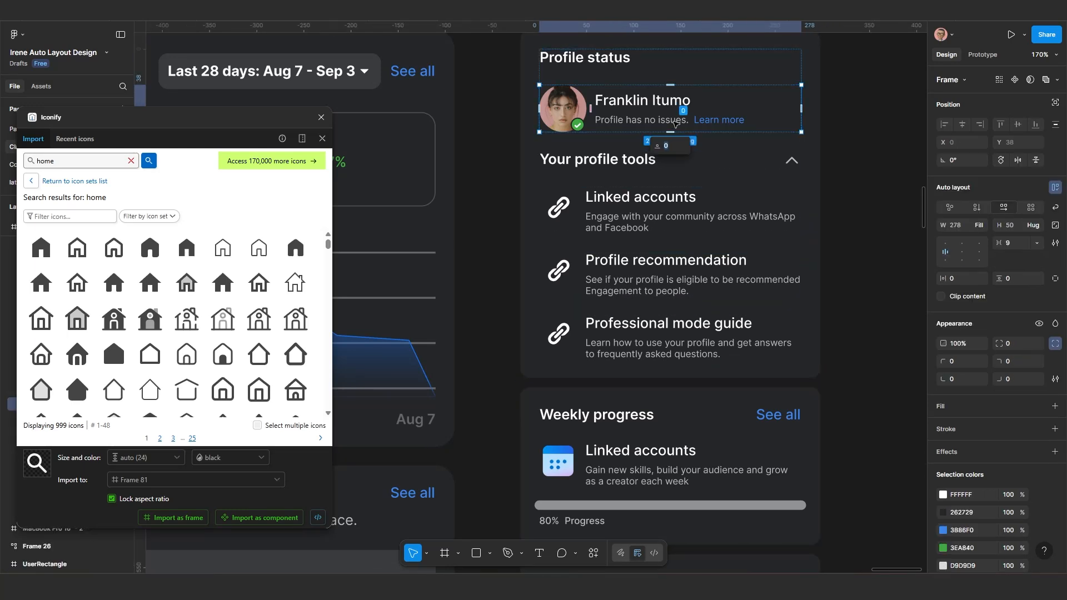
double_click(673, 122)
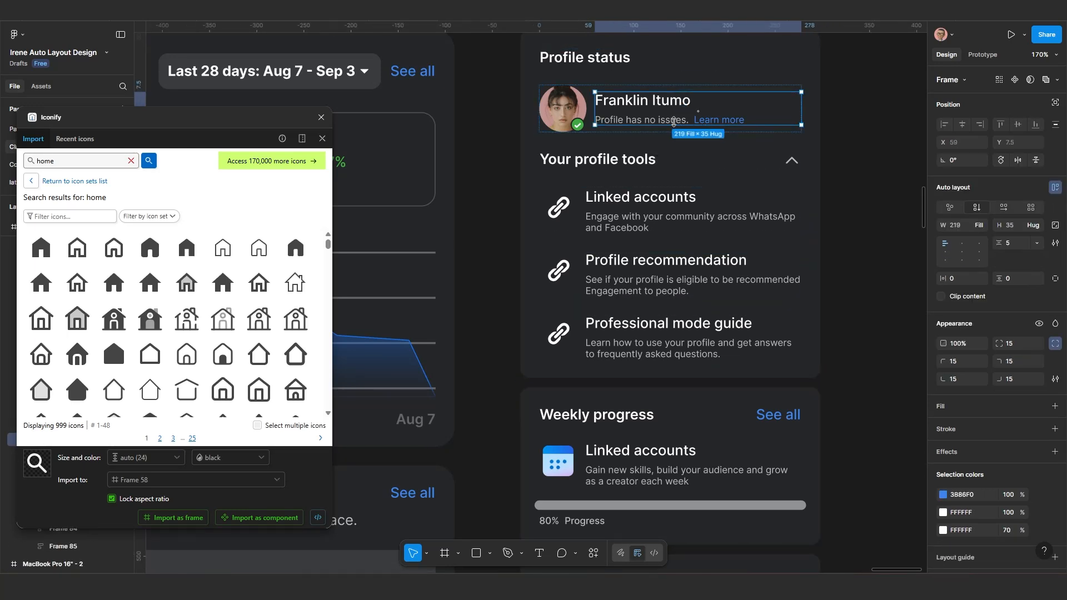
click(672, 122)
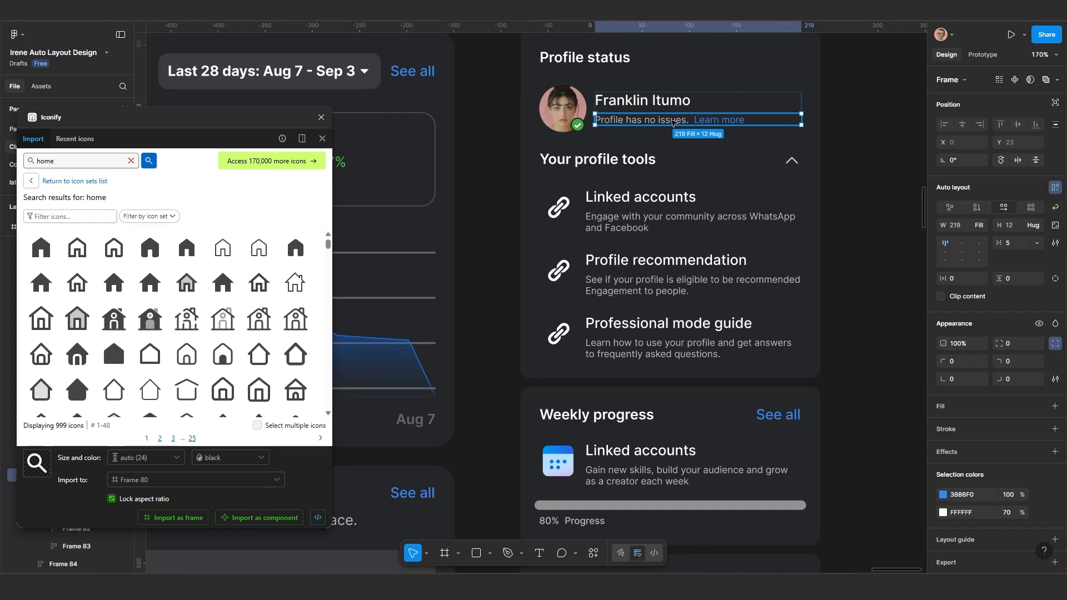
click(1056, 208)
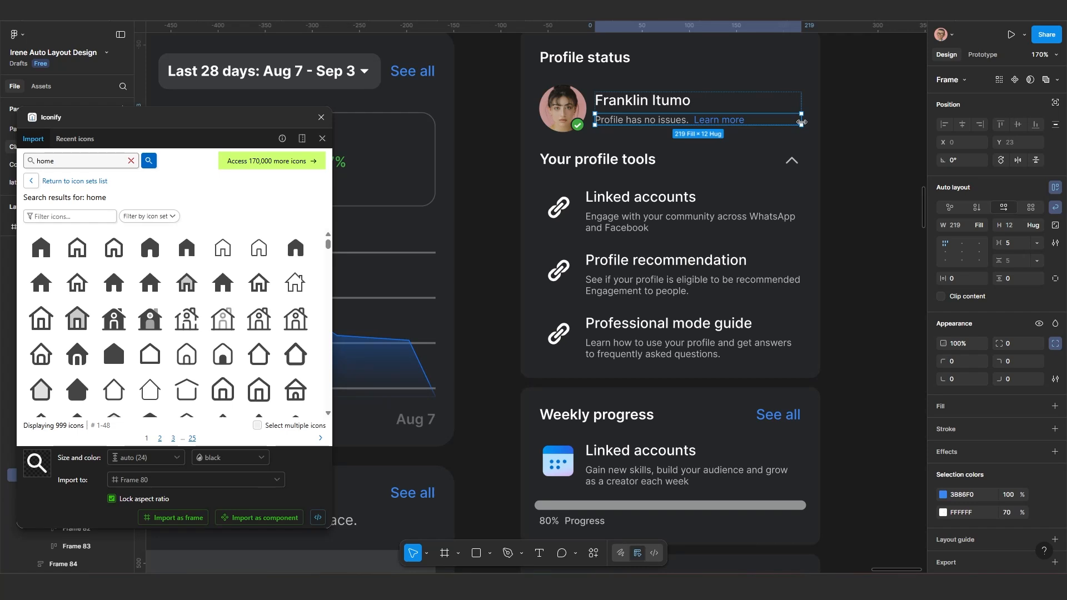
- Try narrowing the issue text and Learn more row to about 113 wide to test wrapping, and undo the resize
drag(802, 121, 683, 141)
key(ctrl+z)
key(ctrl+z)
key(ctrl+z)
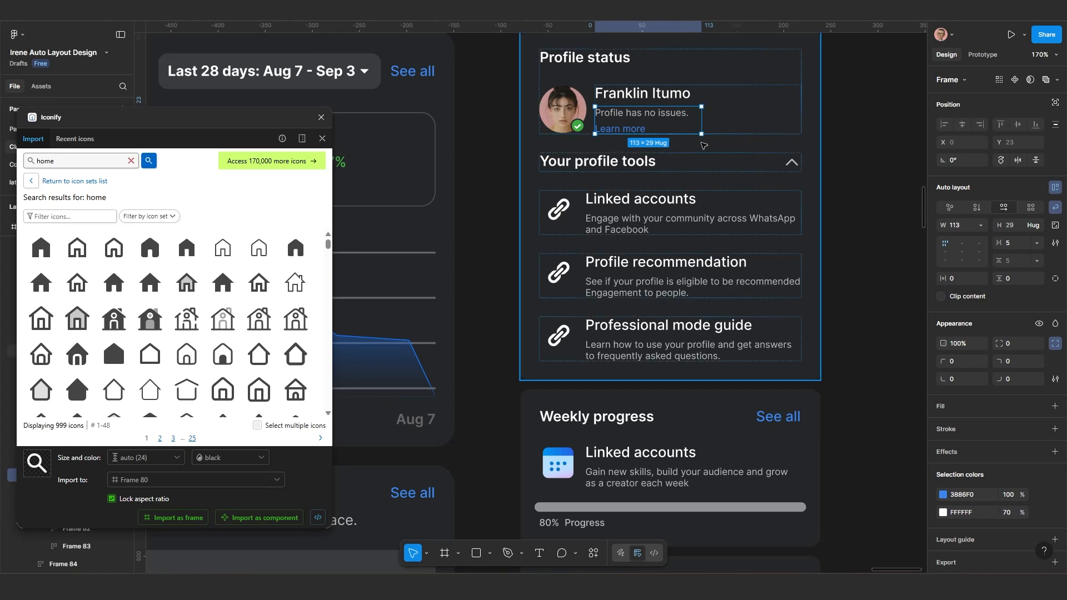
- Test the width of the whole Profile status column again with its wrapping row, and review the full dashboard
scroll(671, 260, down, 5)
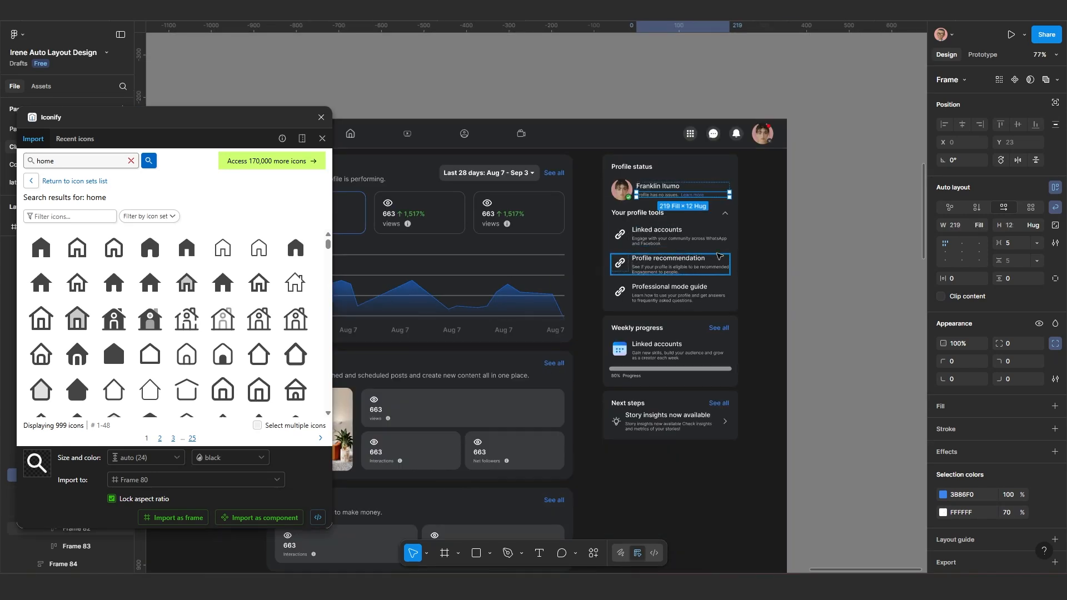
key(Escape)
click(725, 284)
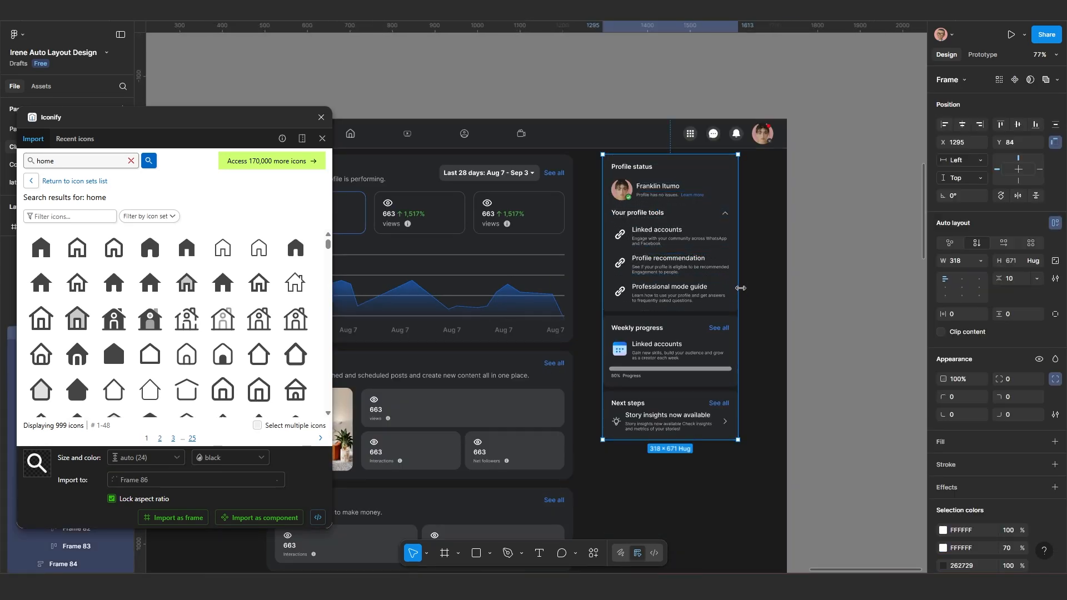
mouse_move(738, 286)
mouse_down()
mouse_move(704, 292)
mouse_move(739, 295)
mouse_up()
scroll(708, 332, down, 5)
click(770, 349)
scroll(760, 355, up, 2)
drag(760, 355, 808, 320)
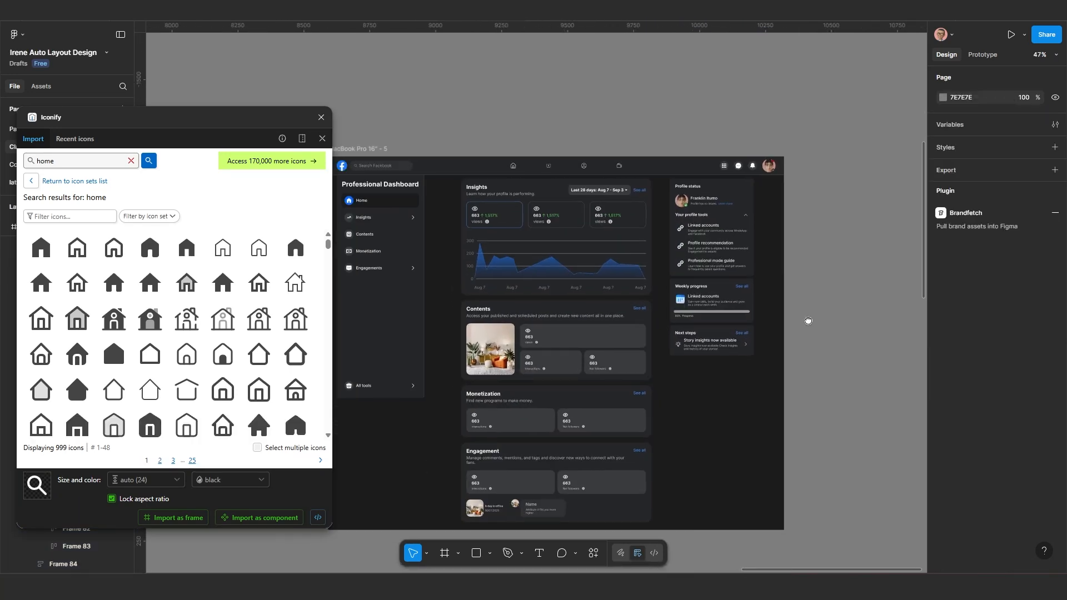
- Wrap the main card column and the Profile status column together in one auto layout frame, and test narrowing it
scroll(640, 332, down, 3)
click(626, 334)
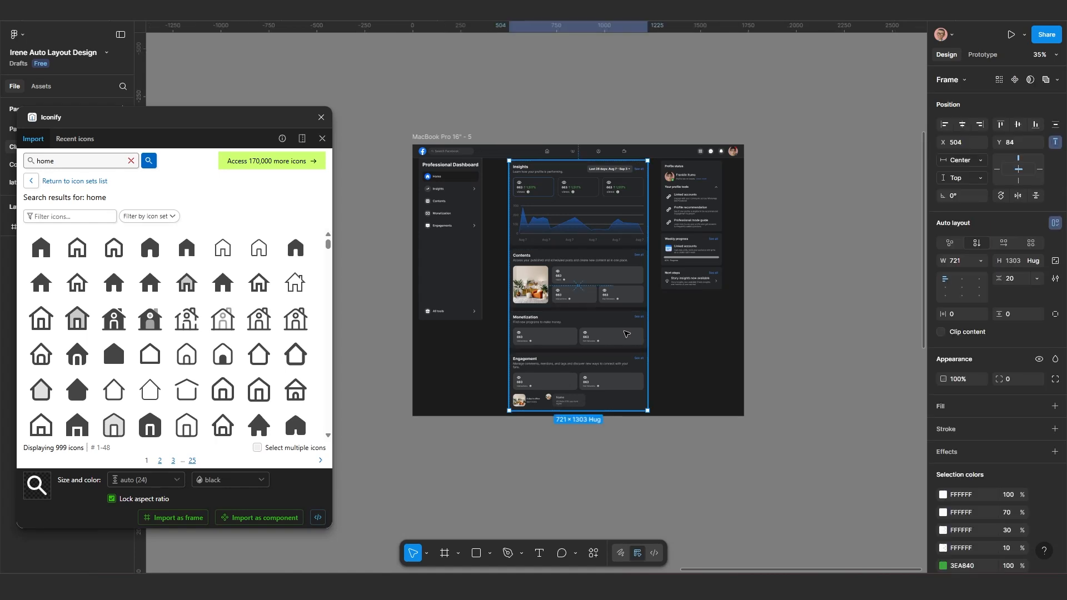
shift+click(699, 264)
key(shift+a)
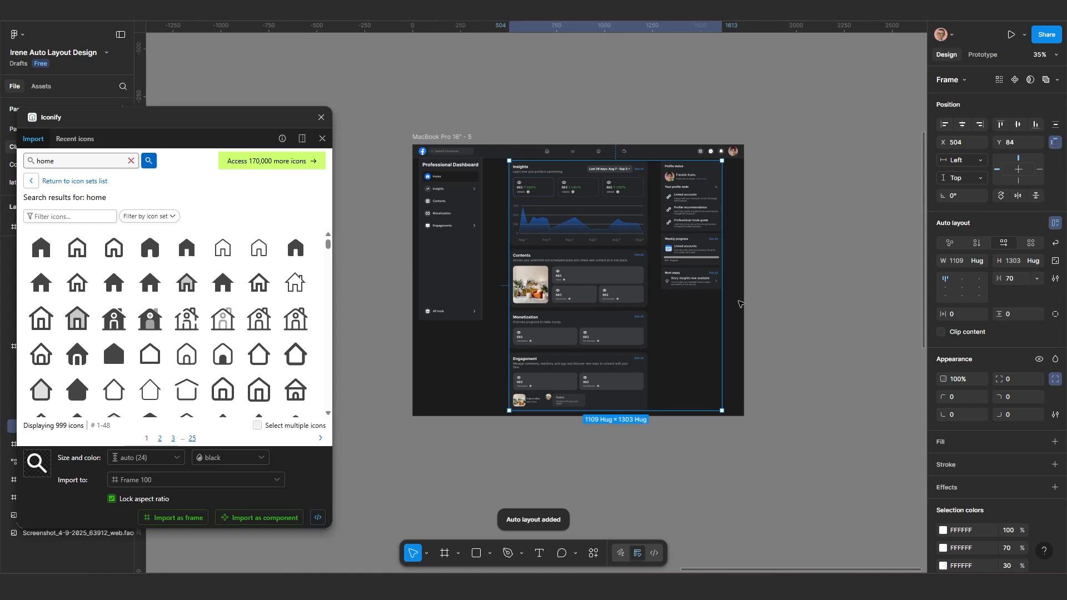
drag(722, 302, 682, 309)
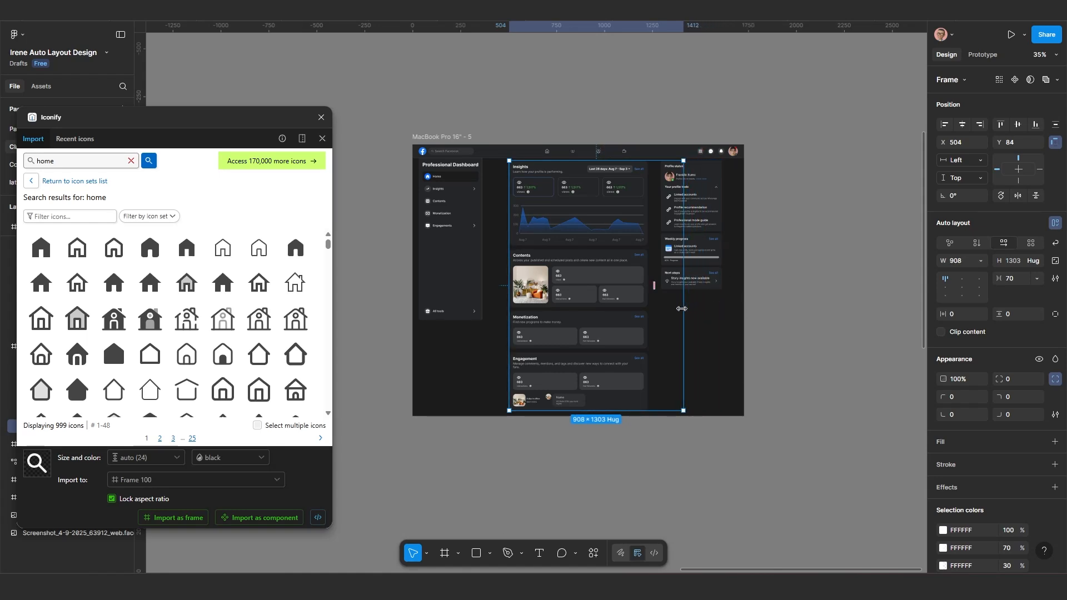
double_click(681, 308)
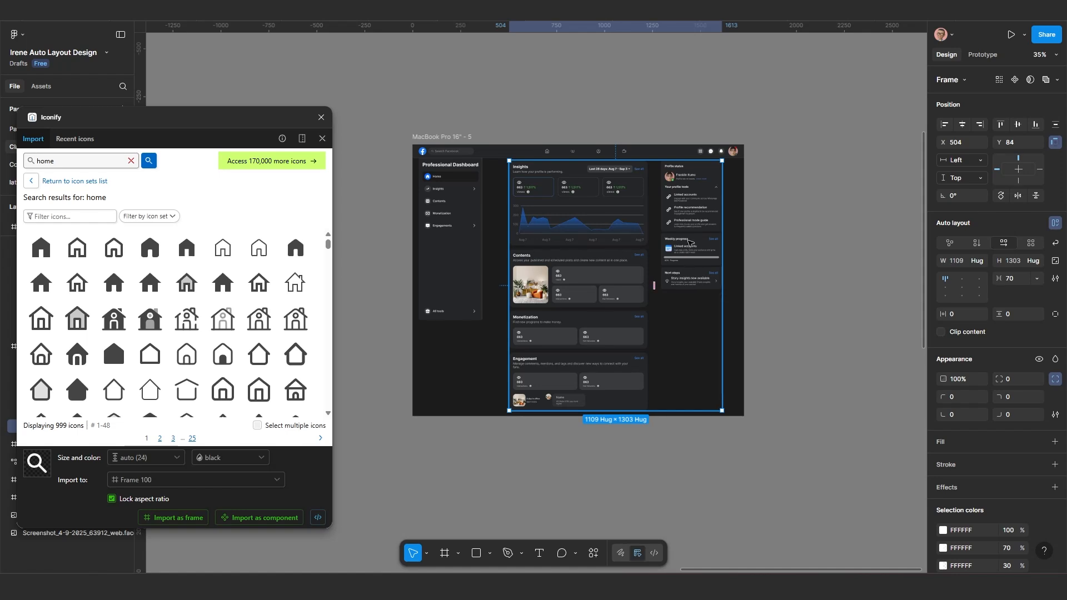
- Set the widths of the Profile status column and the main card column to fill their shared frame
click(691, 239)
click(983, 224)
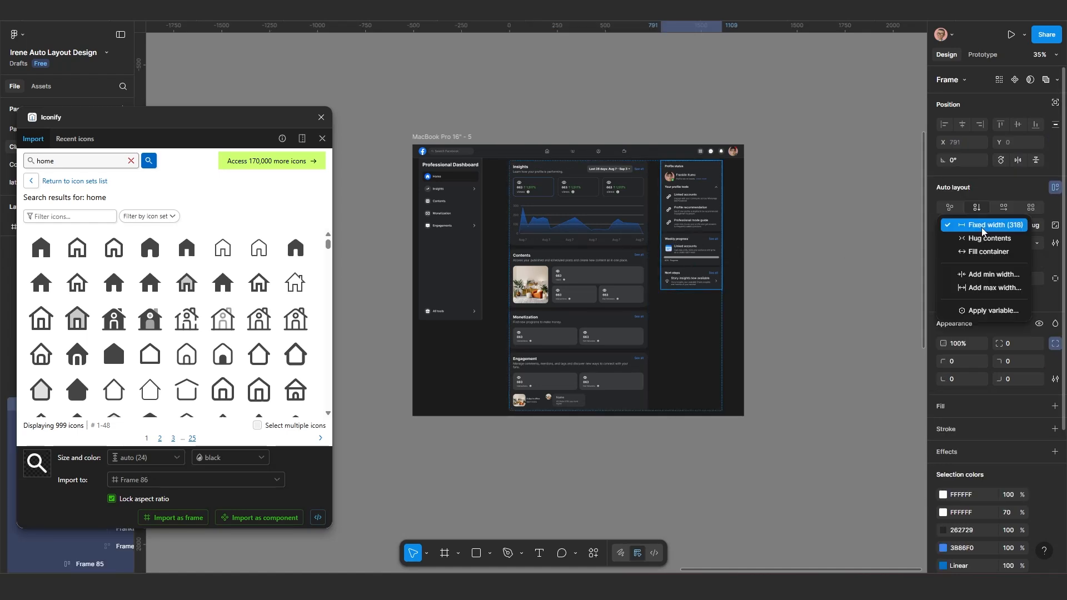
click(978, 252)
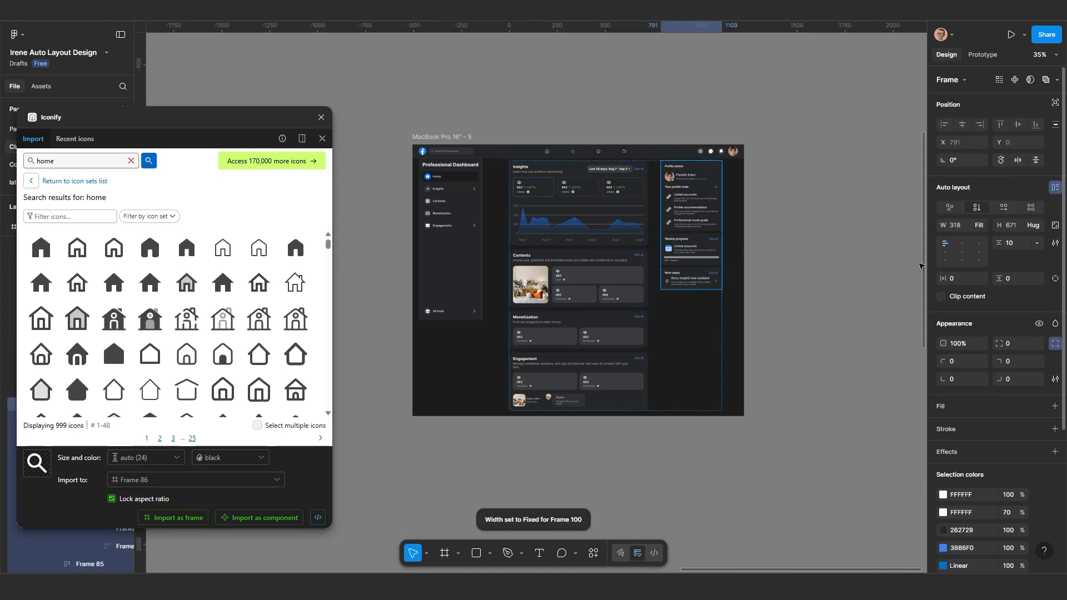
click(634, 279)
click(984, 226)
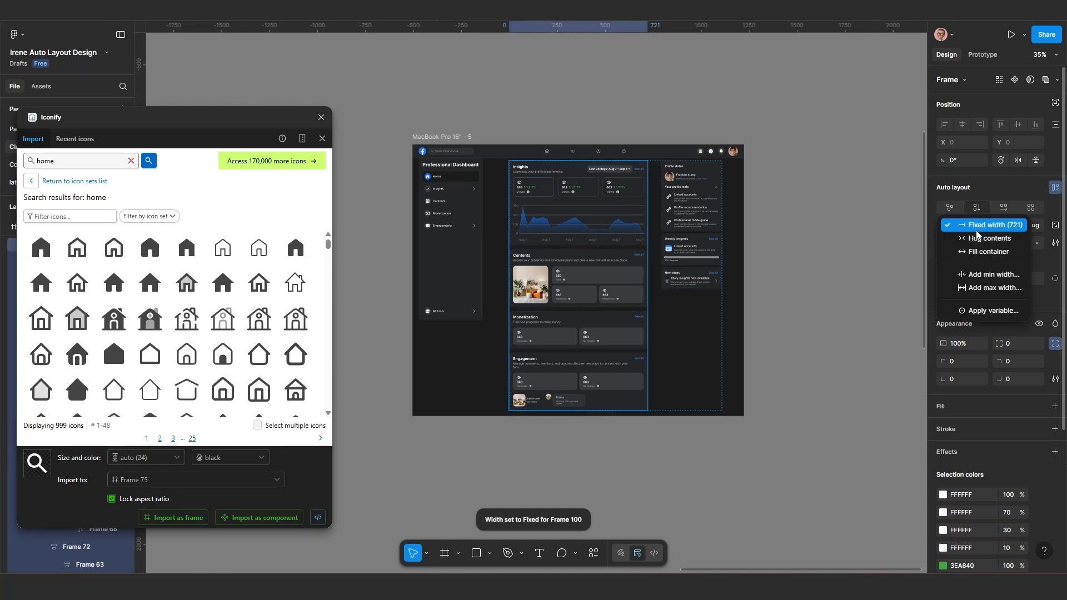
click(982, 251)
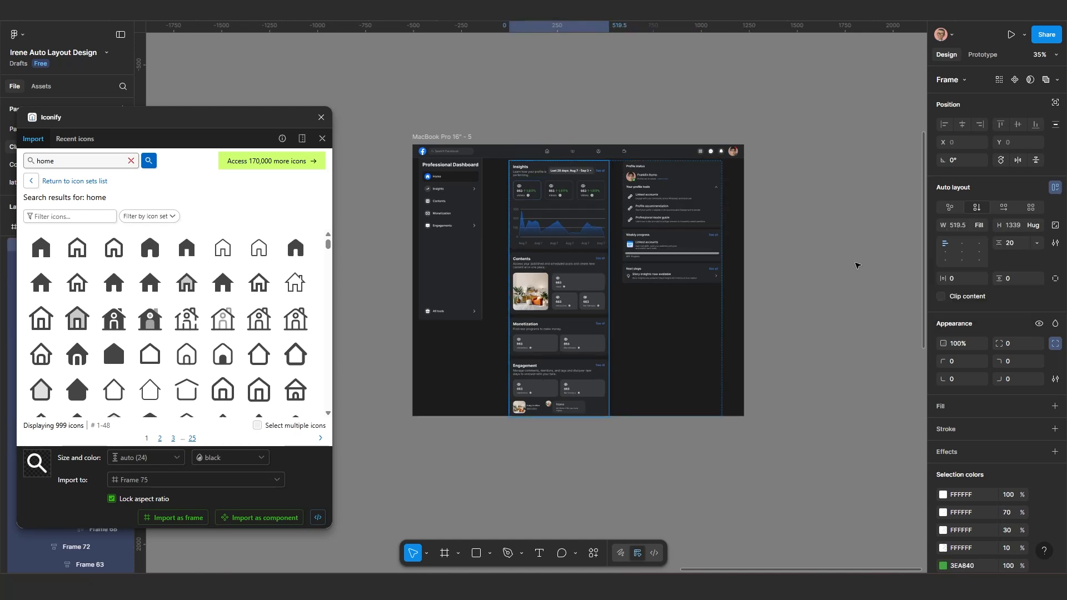
- Try widening the frame holding both columns to about 1280, and undo the resize
click(683, 311)
mouse_move(723, 311)
mouse_down()
mouse_move(618, 313)
mouse_move(743, 309)
mouse_up()
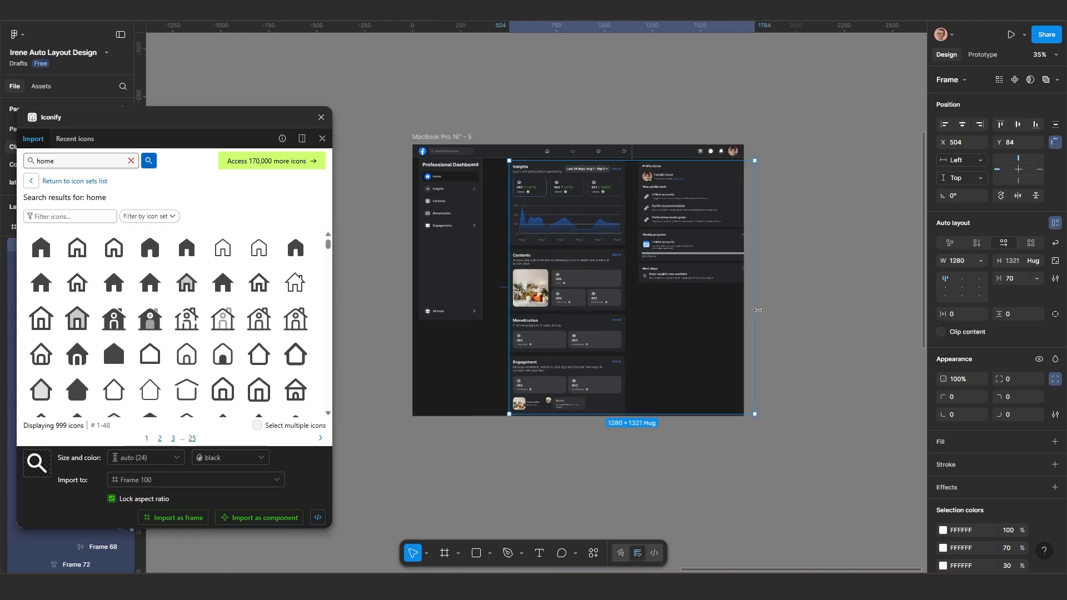
key(ctrl+z)
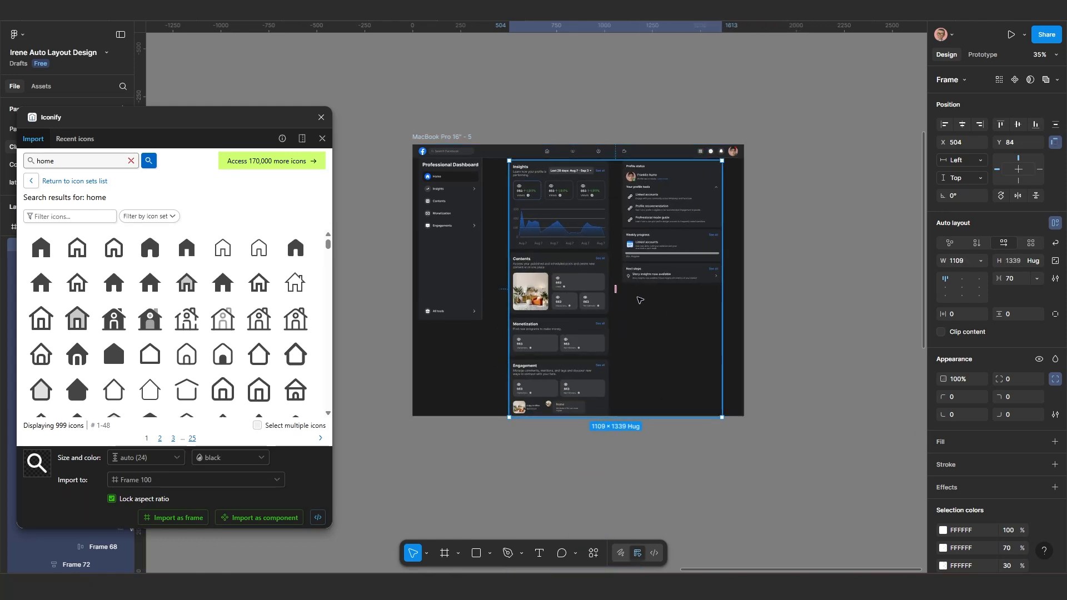
- Set the horizontal gap between the two columns in their shared frame to 30
scroll(639, 300, up, 3)
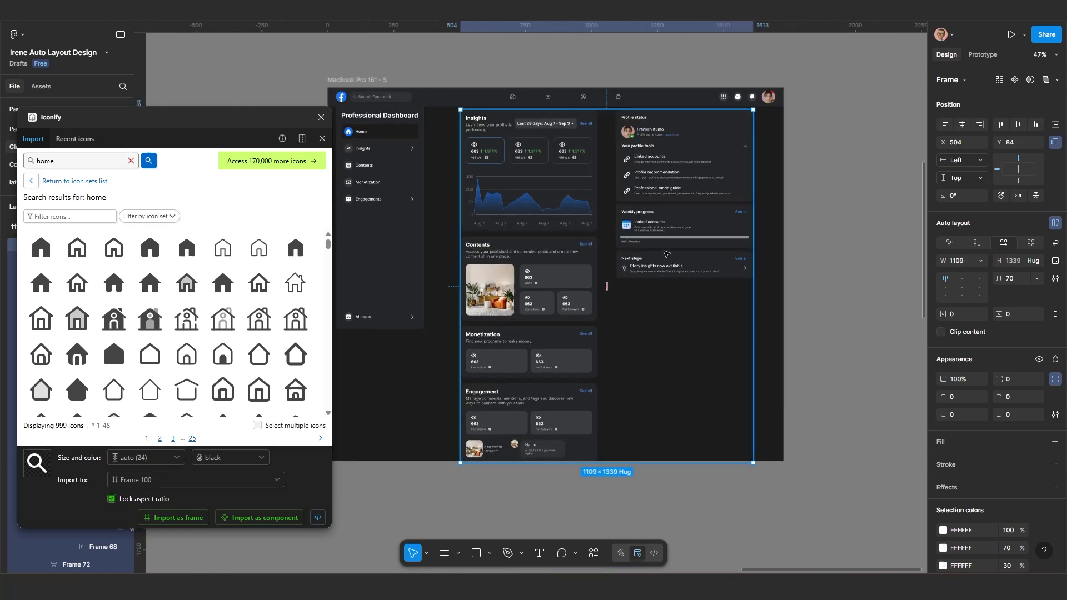
click(676, 183)
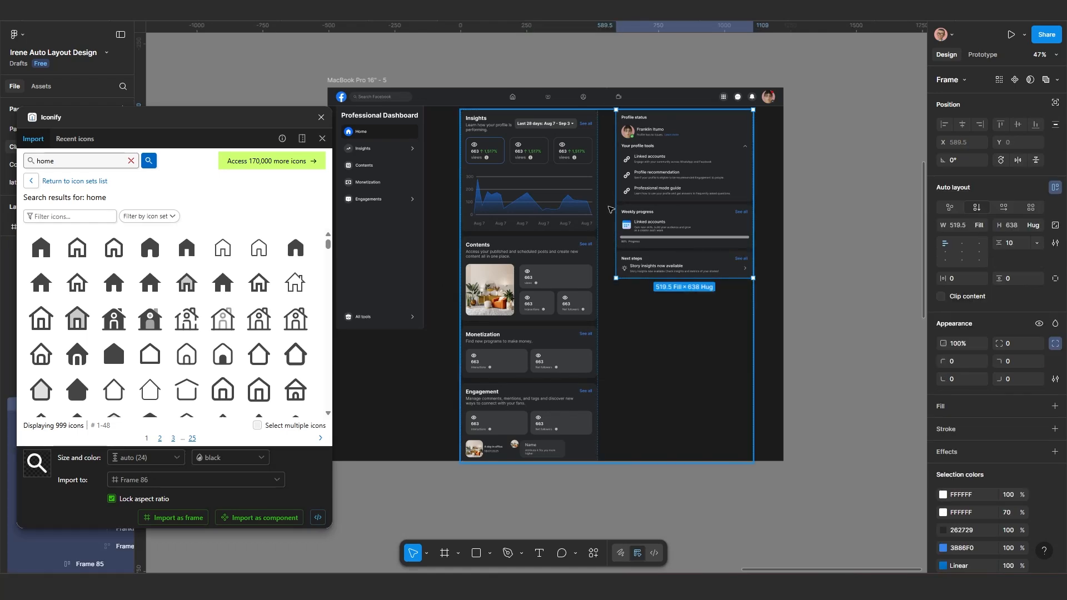
click(611, 183)
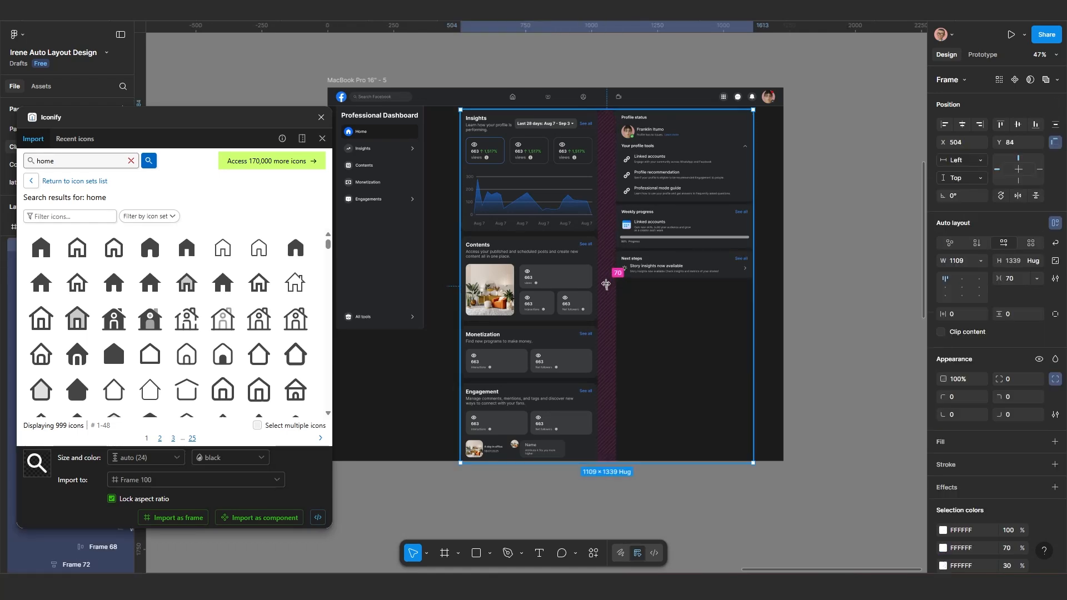
click(1015, 279)
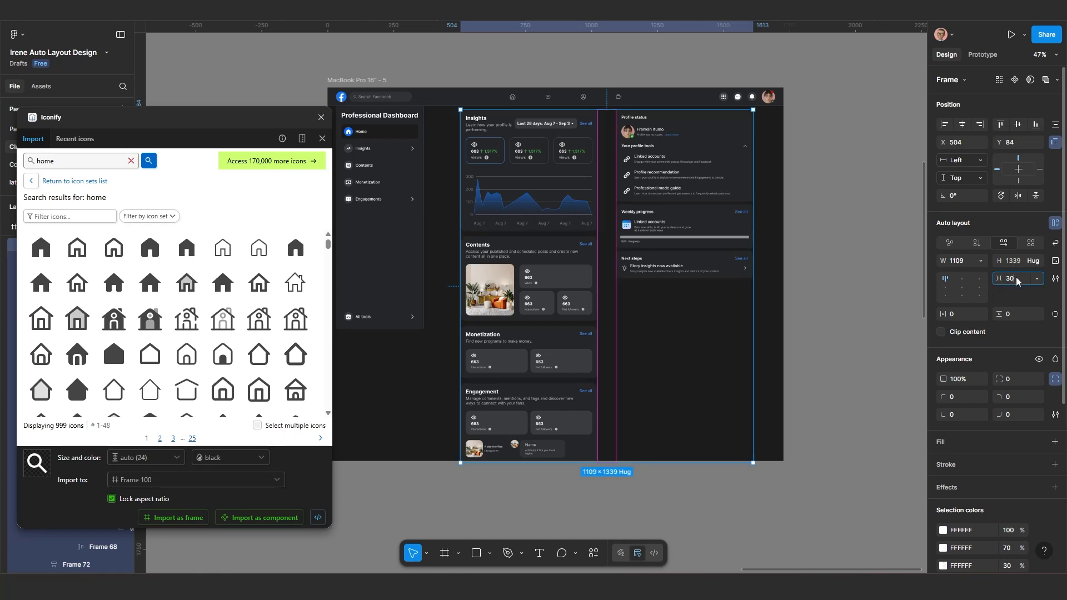
key(Return)
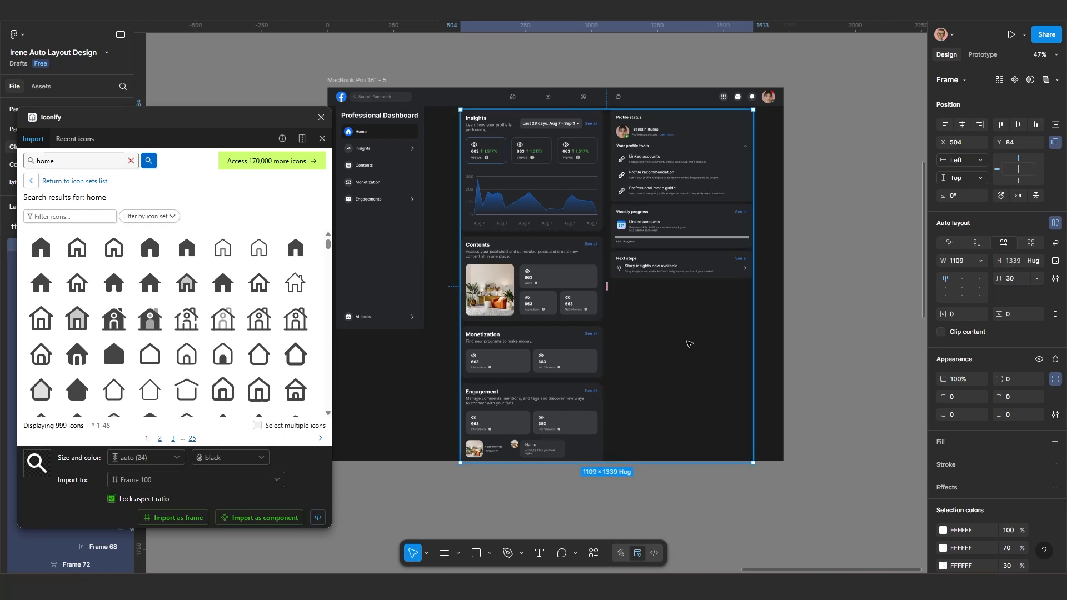
- Widen the main card column from Insights to Engagement so it is larger than the Profile status column
scroll(668, 176, up, 2)
scroll(627, 220, down, 2)
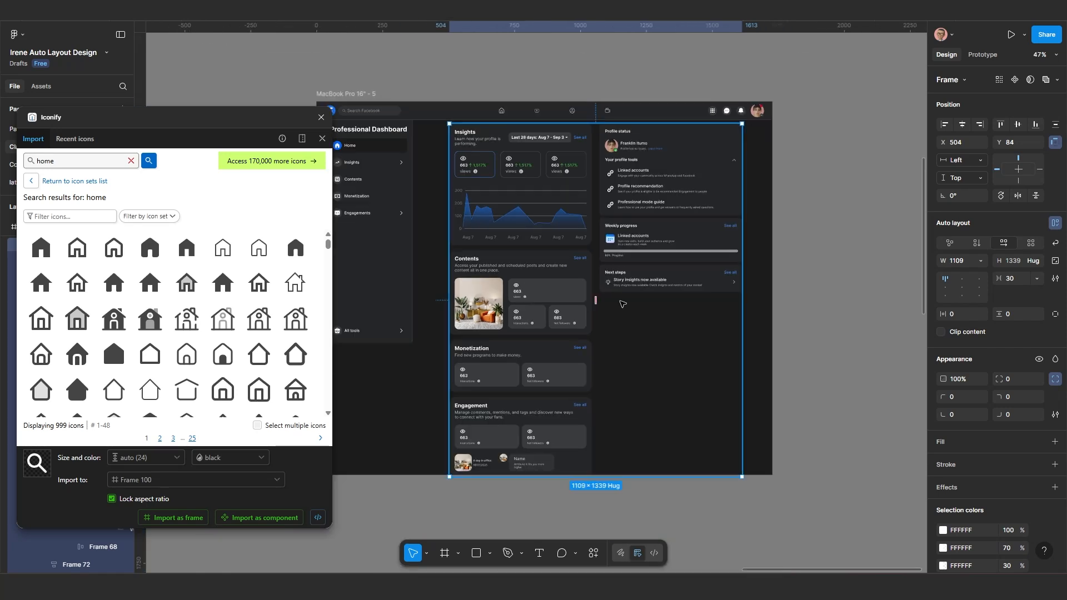
click(573, 221)
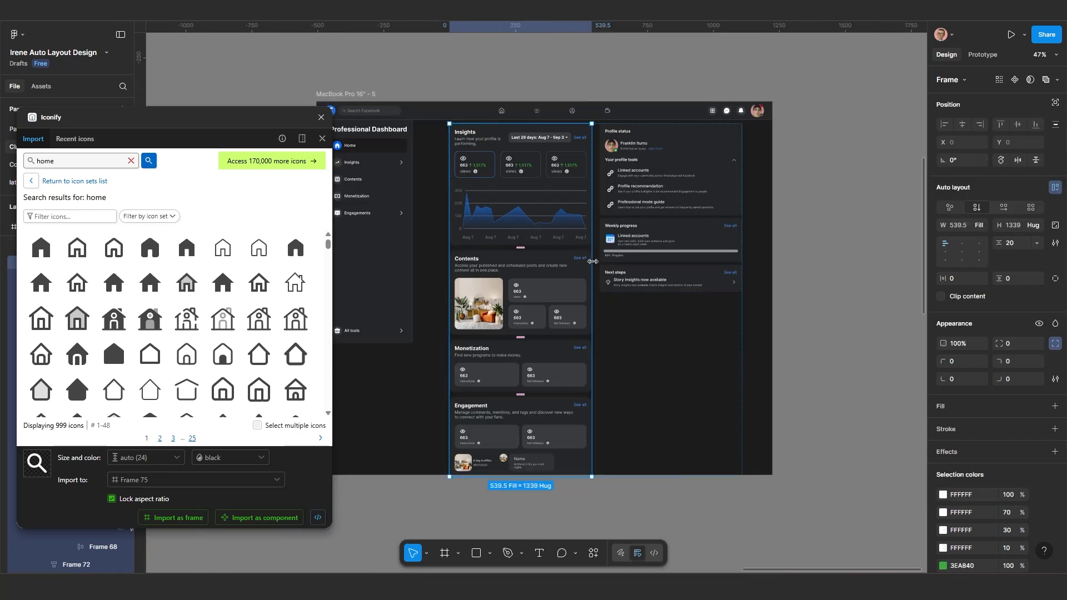
drag(593, 261, 646, 256)
- Turn on wrapping for the frame holding both columns and resize it to about 1005 wide
drag(699, 241, 694, 241)
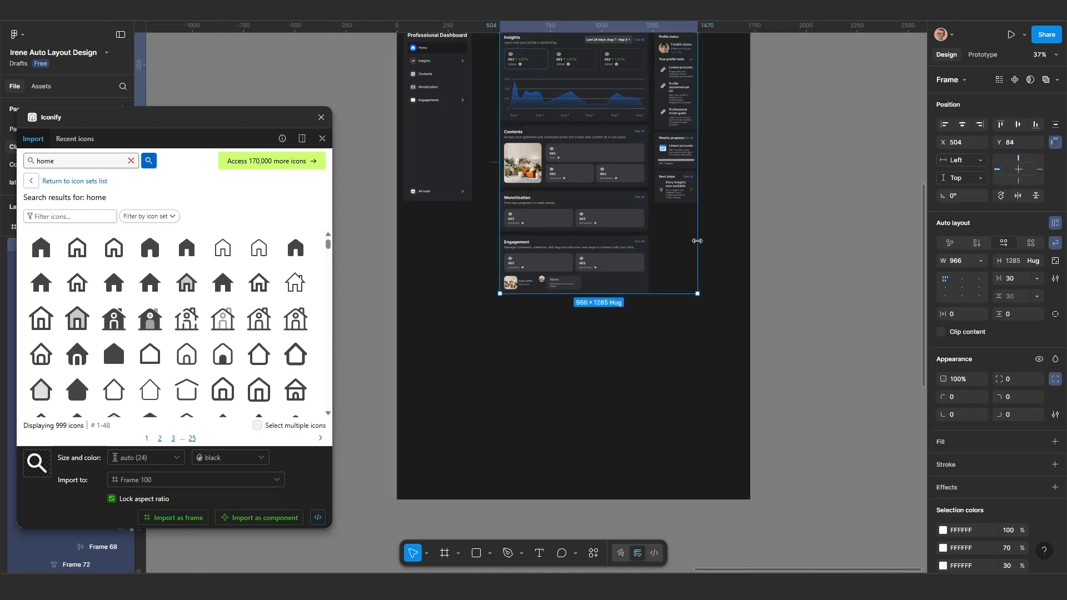
scroll(693, 242, up, 3)
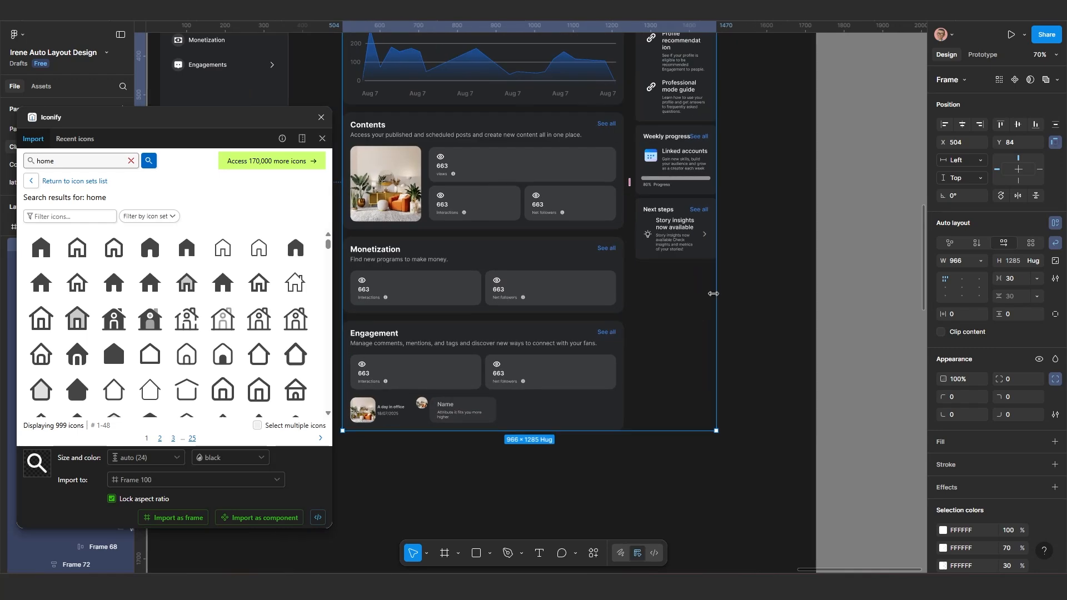
scroll(717, 322, up, 2)
drag(713, 326, 737, 330)
scroll(738, 329, up, 5)
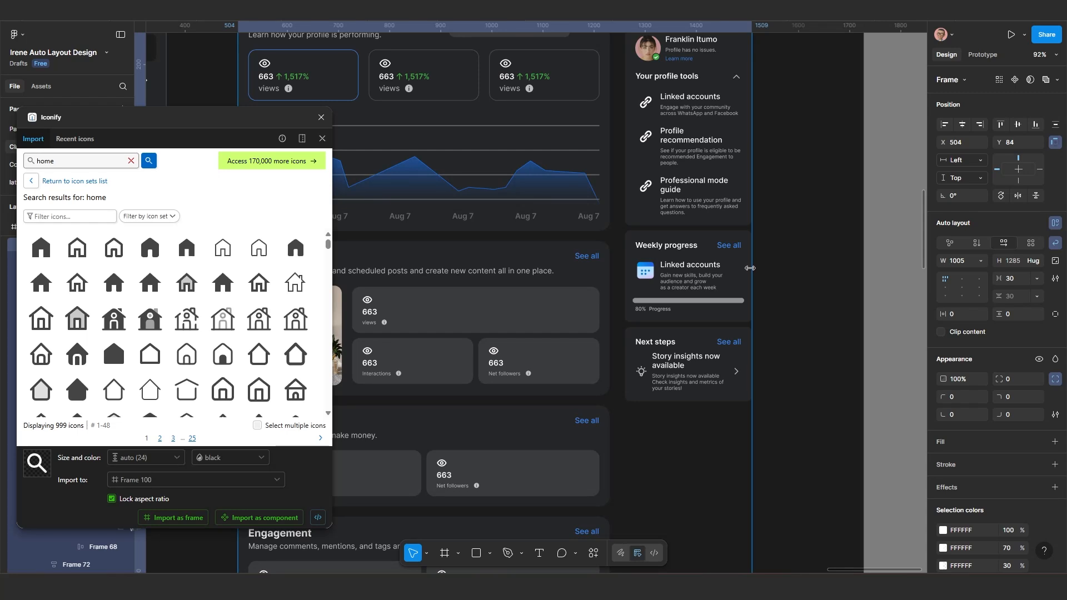
- Narrow the frame holding both columns to about 998 wide and clear the selection
mouse_move(750, 268)
mouse_down()
mouse_move(725, 275)
mouse_move(748, 276)
mouse_up()
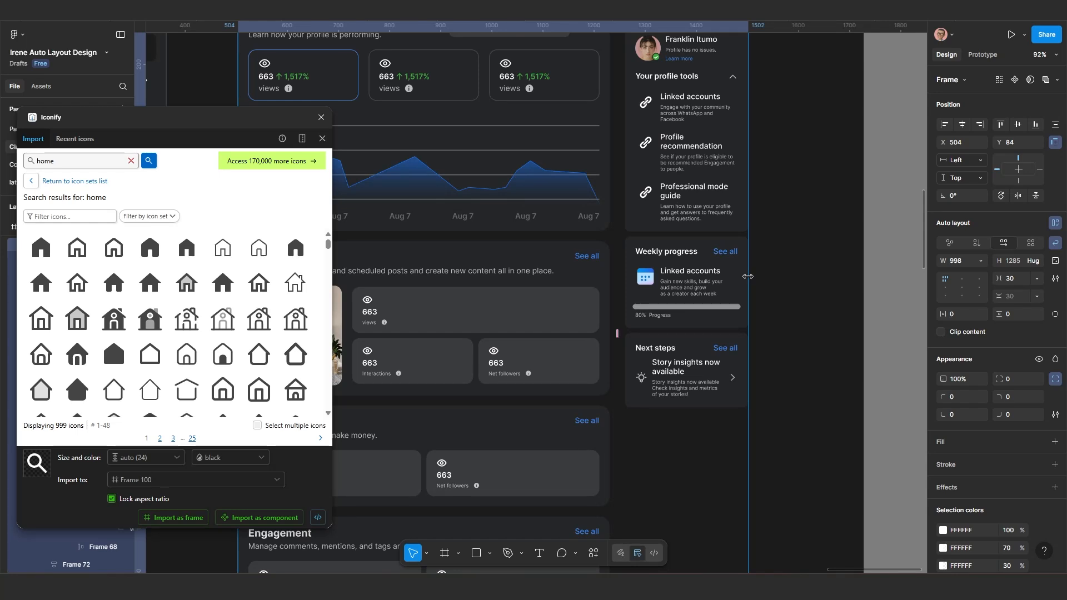
scroll(717, 272, down, 4)
click(765, 282)
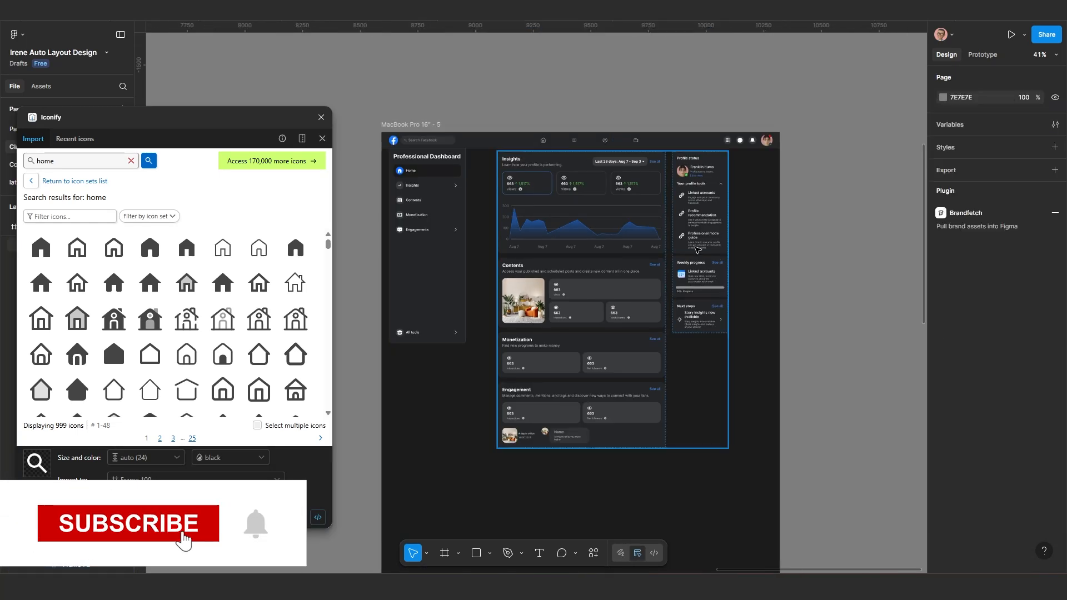
- Add a minimum width to the Profile status column and set it to the current width of 241
click(698, 249)
click(722, 272)
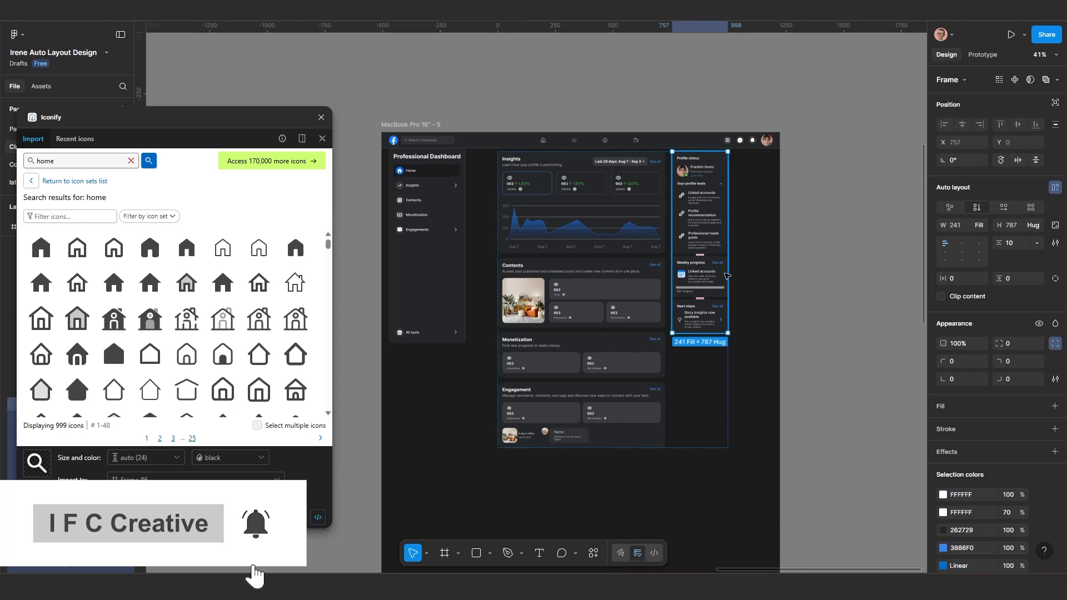
scroll(739, 297, up, 2)
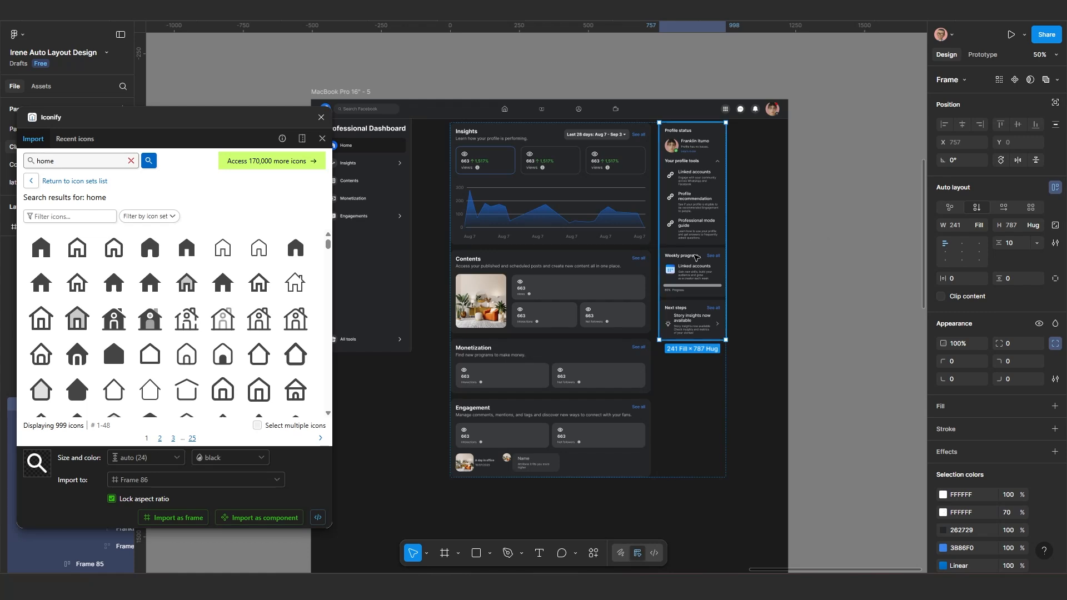
click(979, 225)
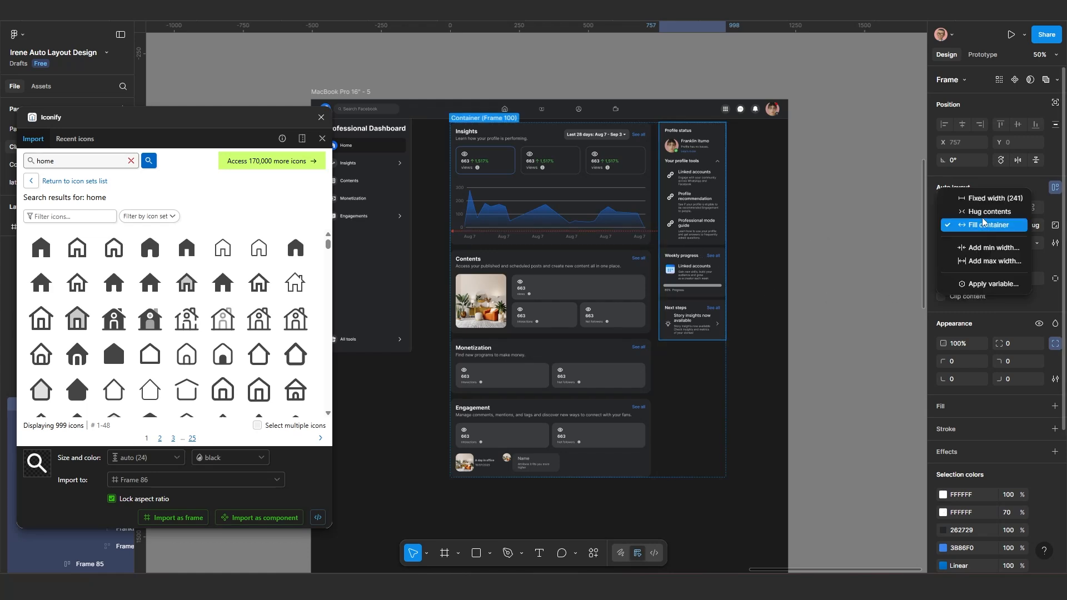
click(981, 251)
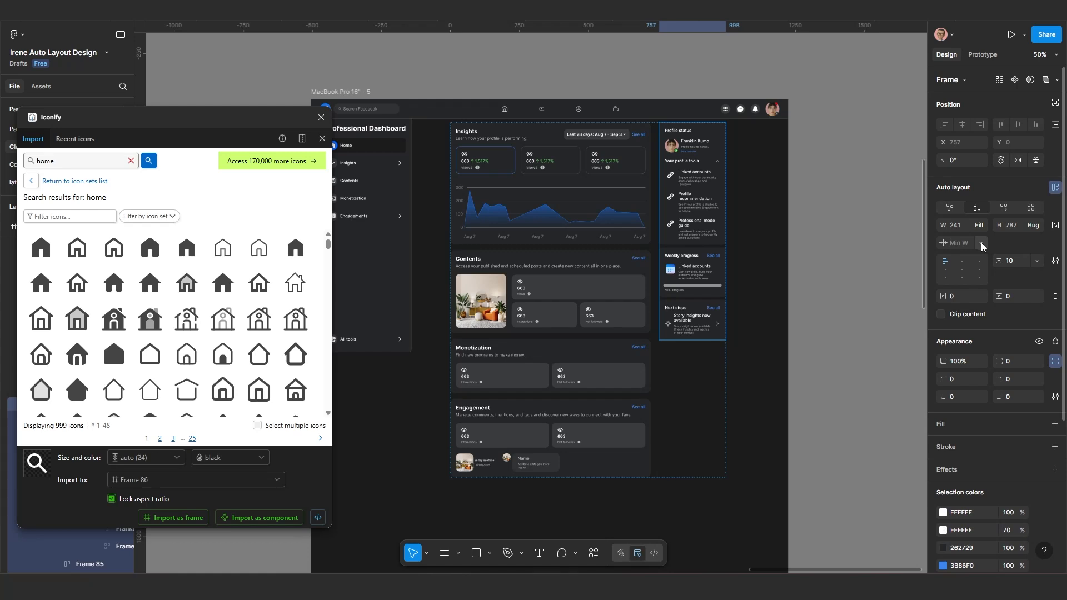
click(982, 243)
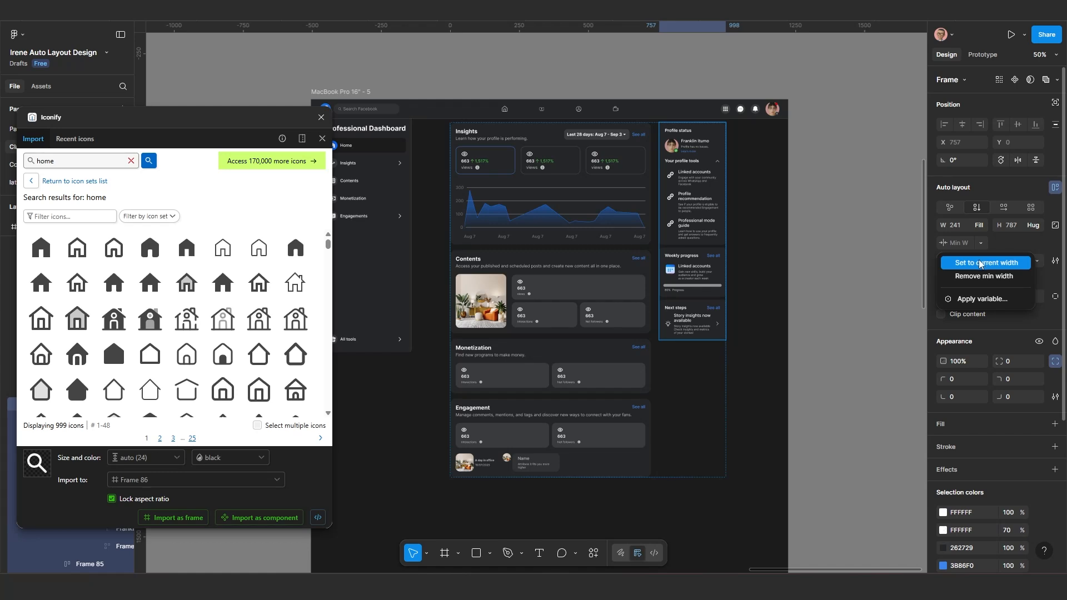
click(980, 261)
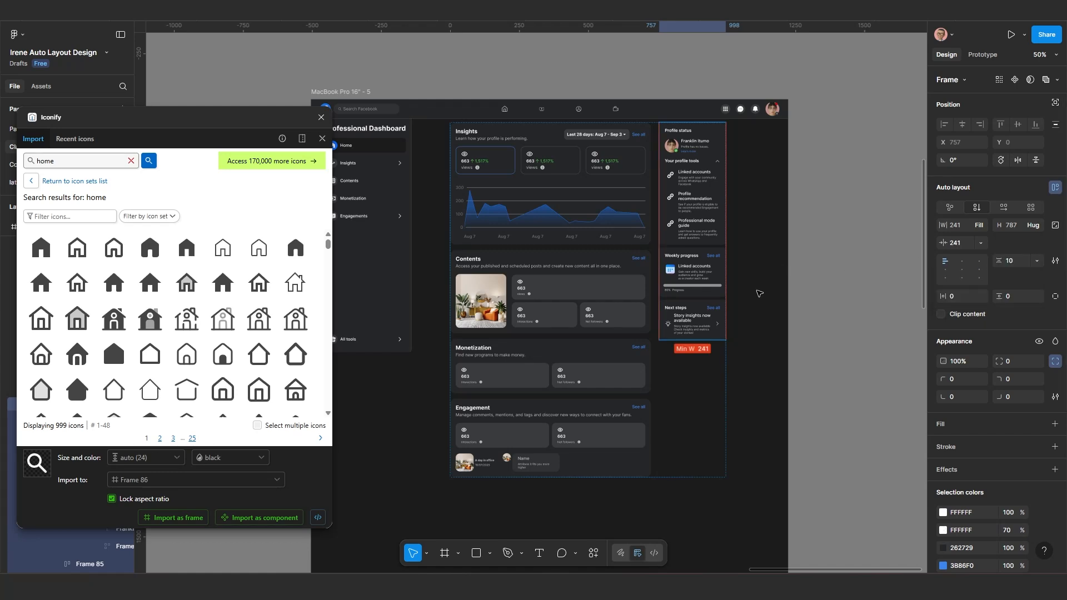
- Narrow the frame holding both columns to about 727 wide so the Profile status column wraps below the main cards
click(721, 400)
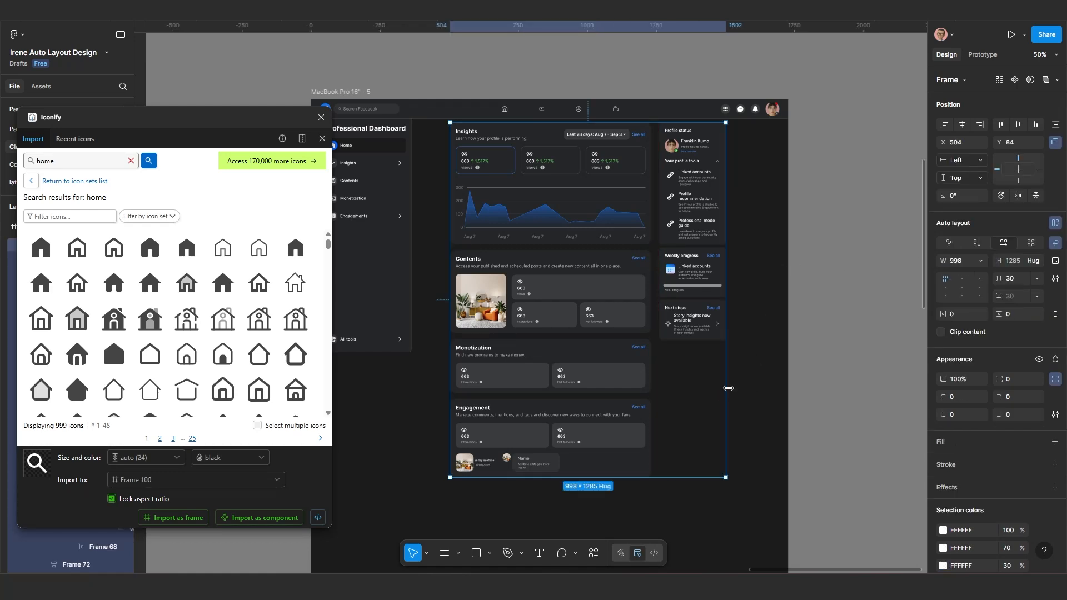
mouse_move(728, 388)
mouse_down()
mouse_move(801, 381)
mouse_move(719, 383)
mouse_up()
scroll(728, 373, down, 3)
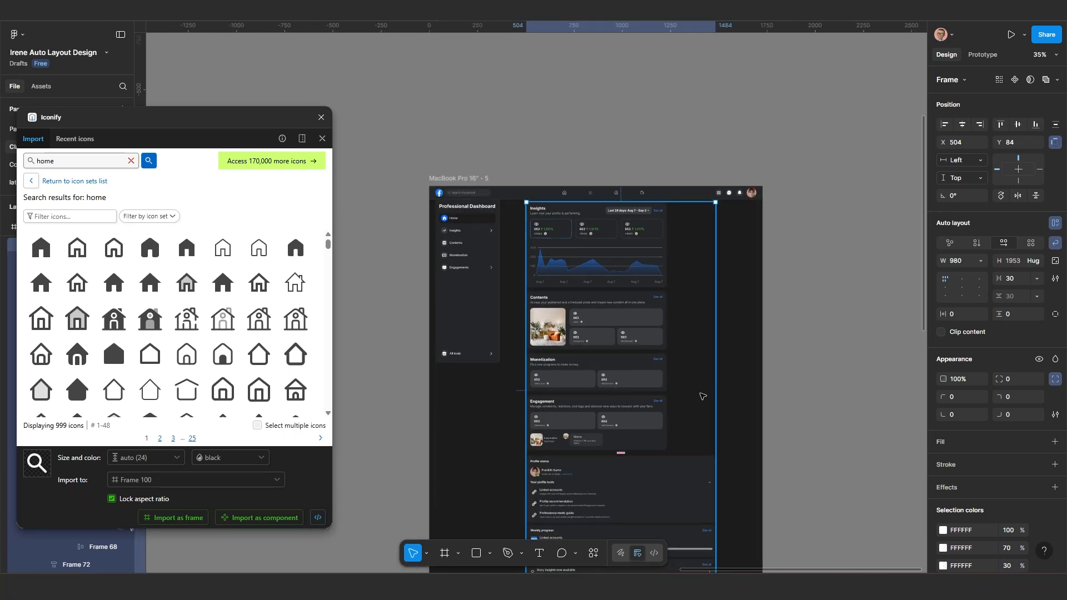
drag(763, 340, 712, 353)
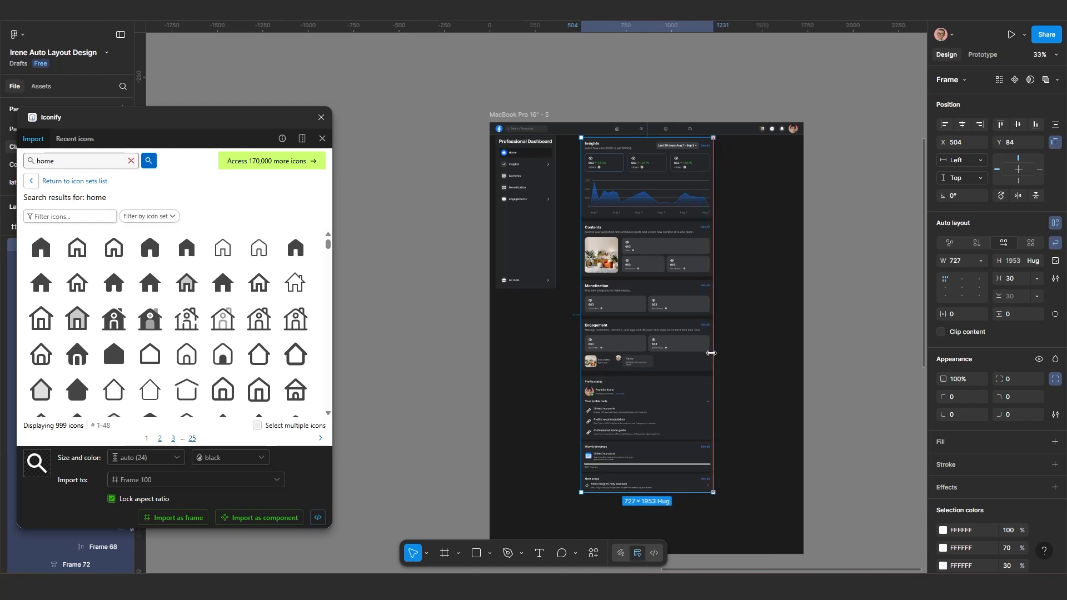
scroll(714, 353, up, 2)
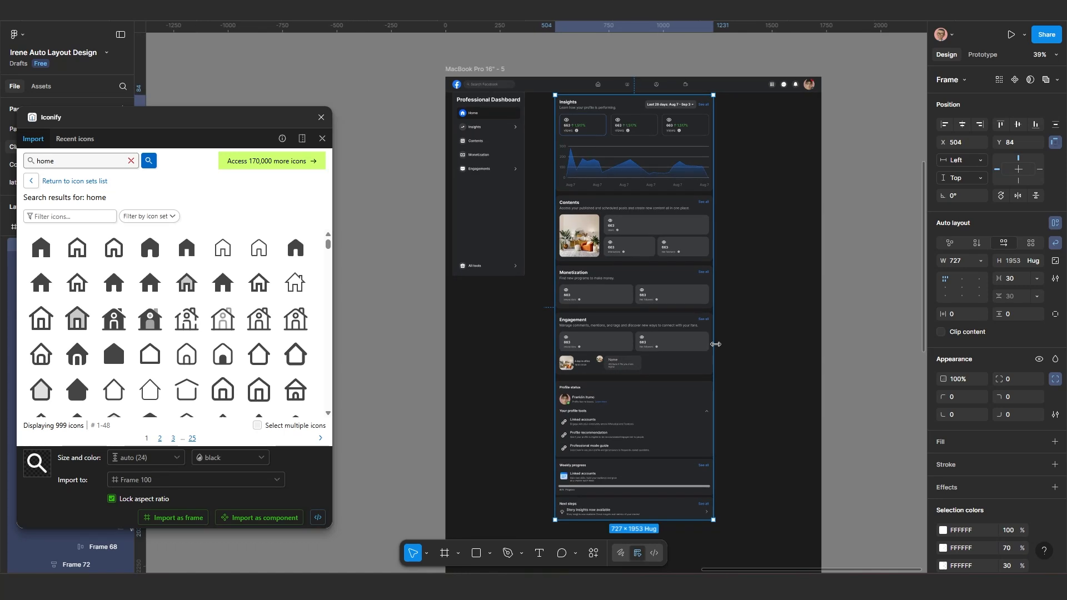
mouse_move(714, 351)
mouse_down()
mouse_move(728, 336)
mouse_move(802, 340)
mouse_move(734, 346)
mouse_move(714, 356)
mouse_move(794, 353)
mouse_move(717, 372)
mouse_up()
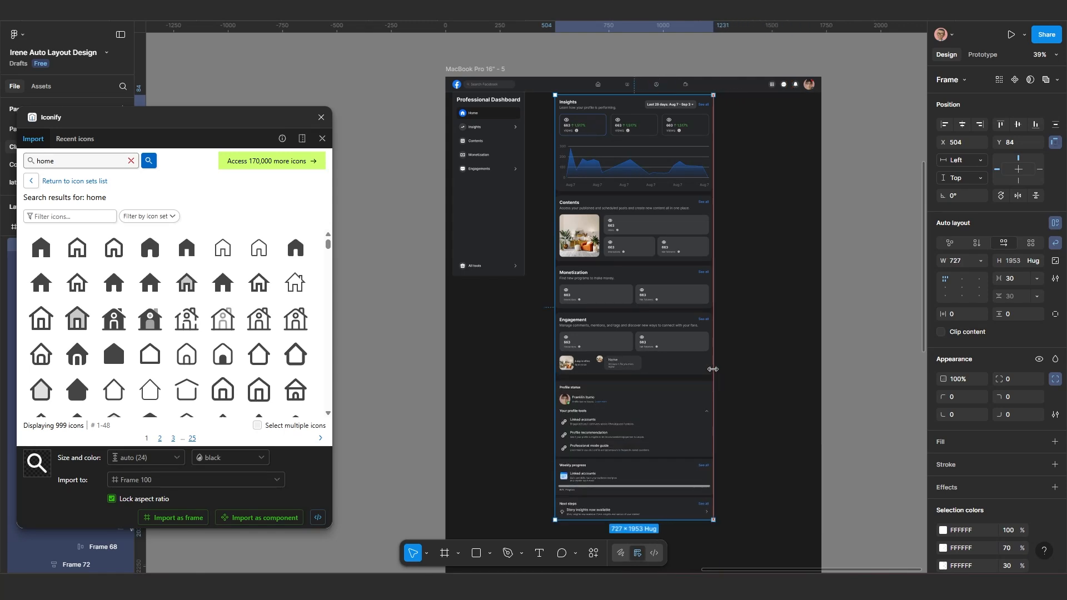
- Examine the narrow and wide reference screenshots of the professional dashboard, comparing how their columns are arranged
scroll(718, 373, down, 10)
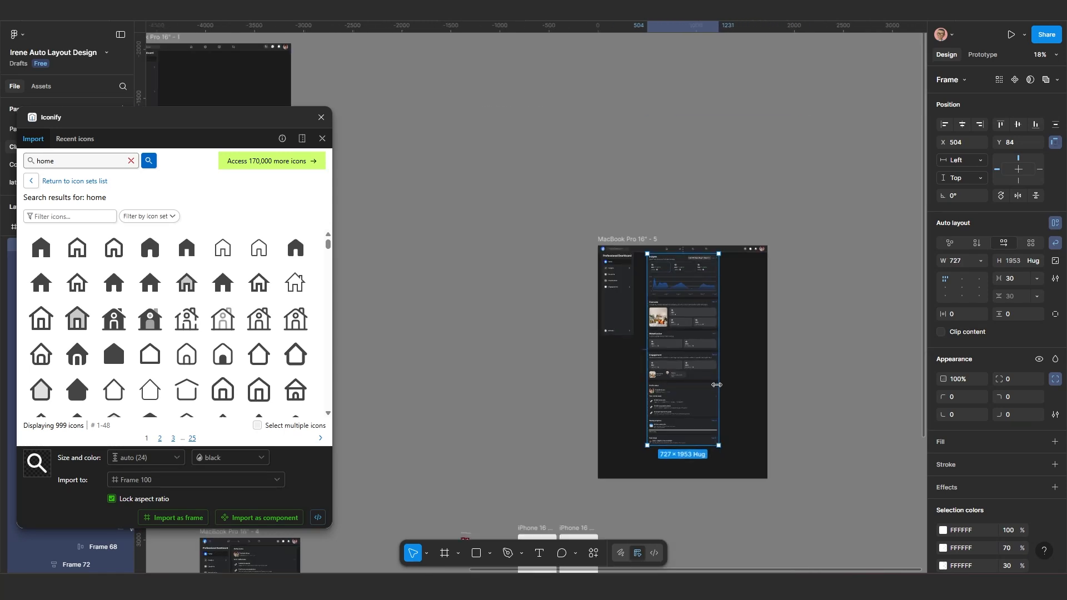
scroll(515, 336, up, 10)
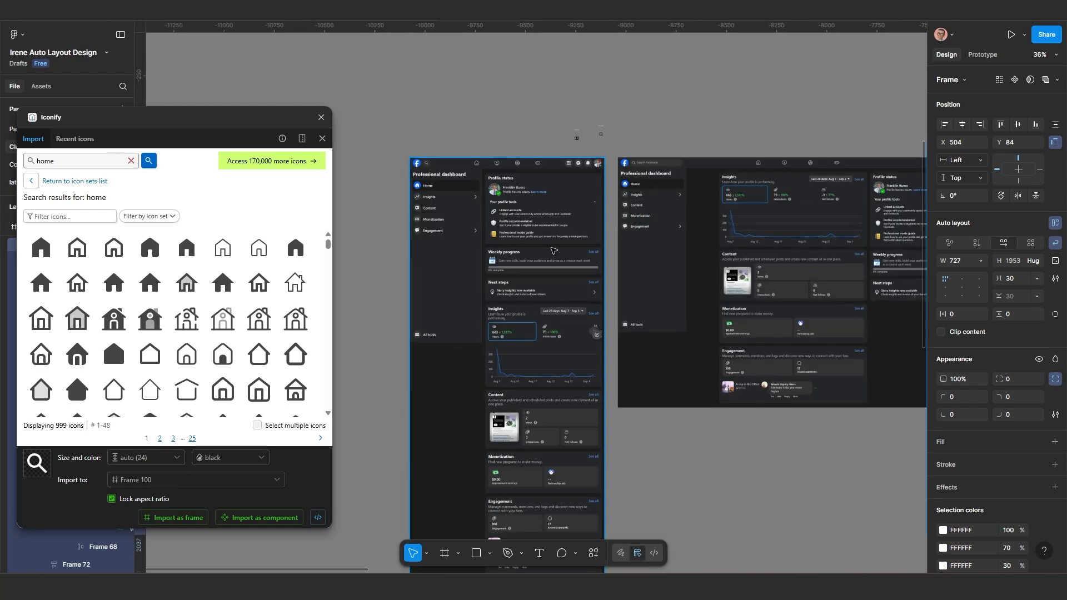
scroll(550, 222, up, 2)
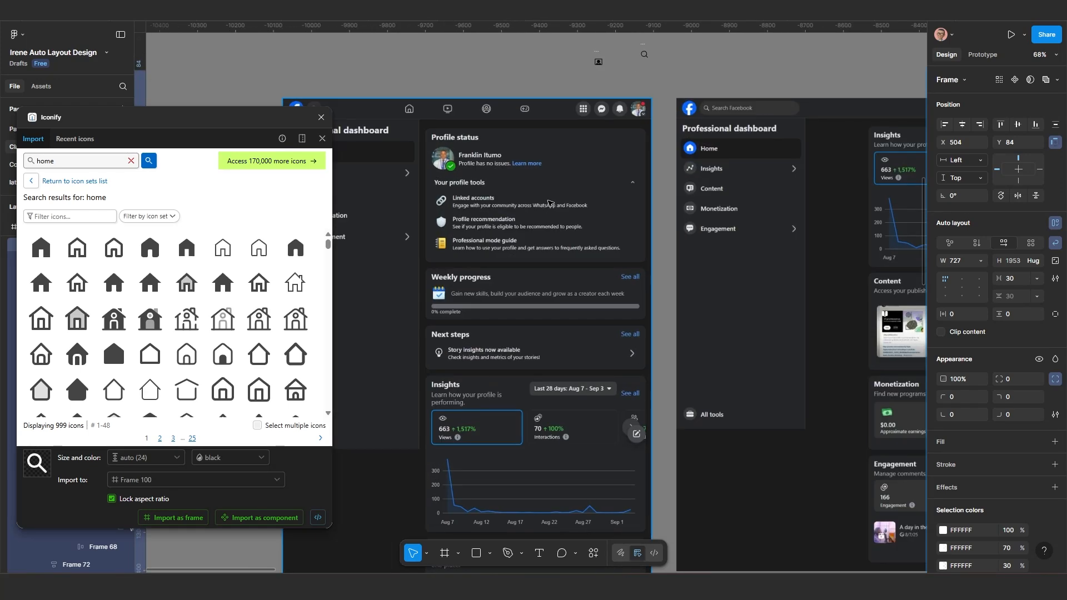
scroll(528, 229, down, 3)
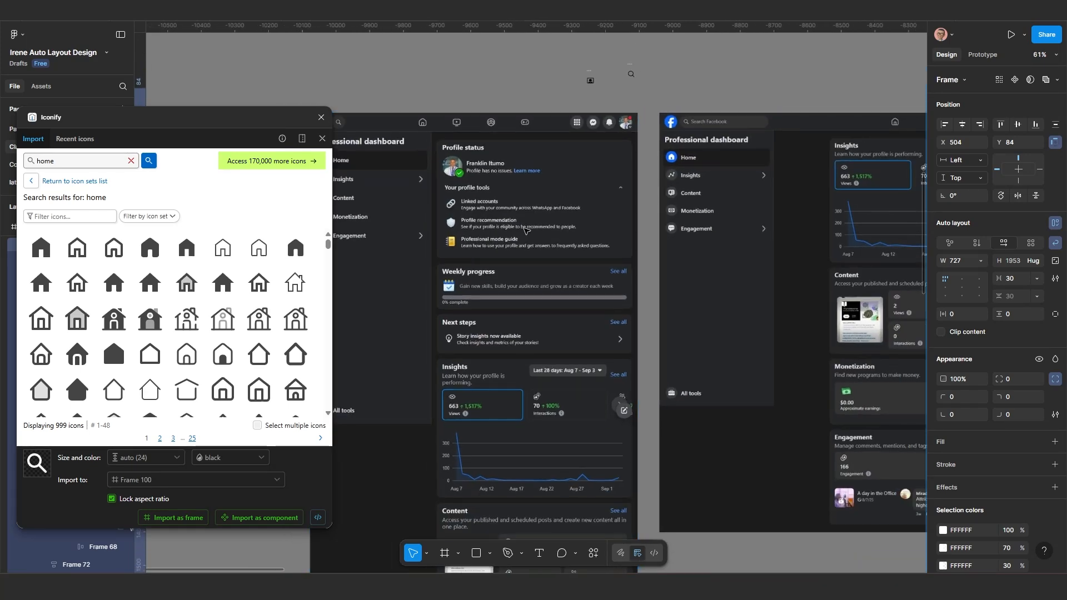
scroll(534, 265, up, 5)
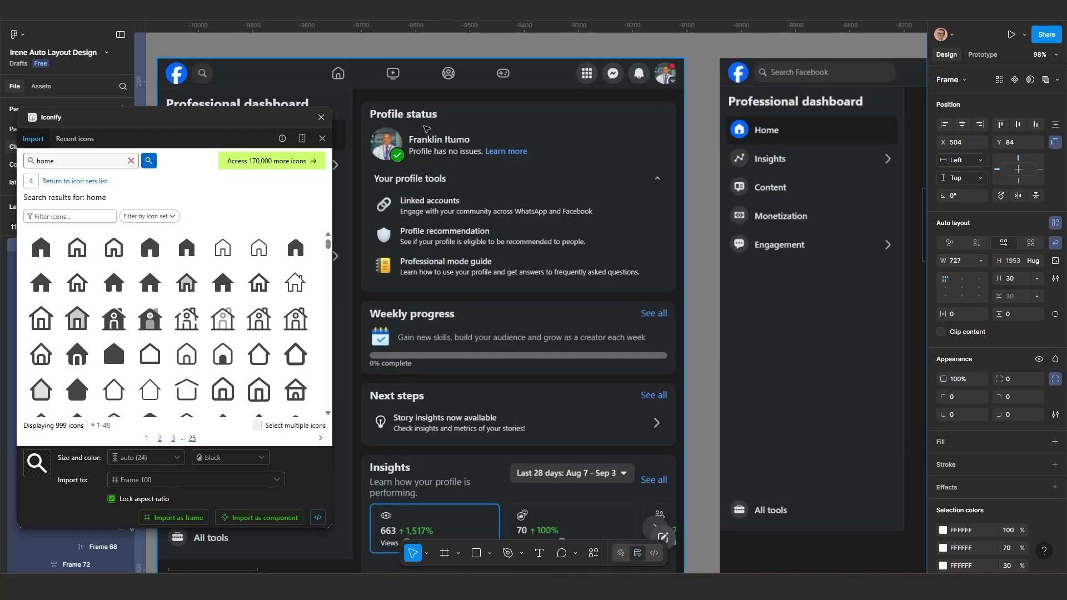
scroll(500, 211, down, 6)
scroll(535, 294, down, 2)
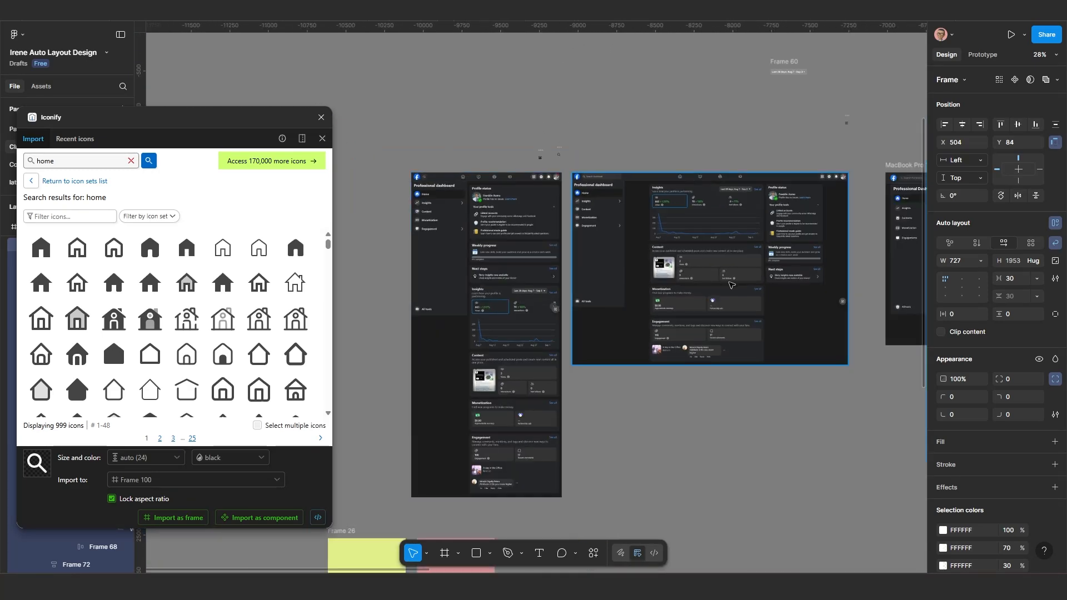
scroll(584, 273, right, 2)
scroll(630, 247, up, 4)
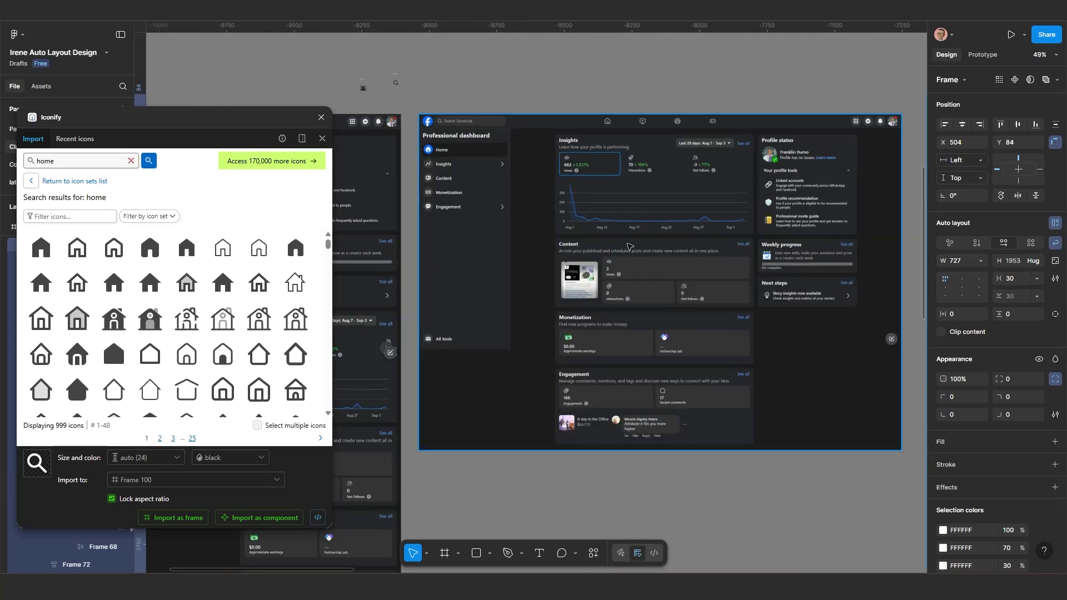
click(805, 177)
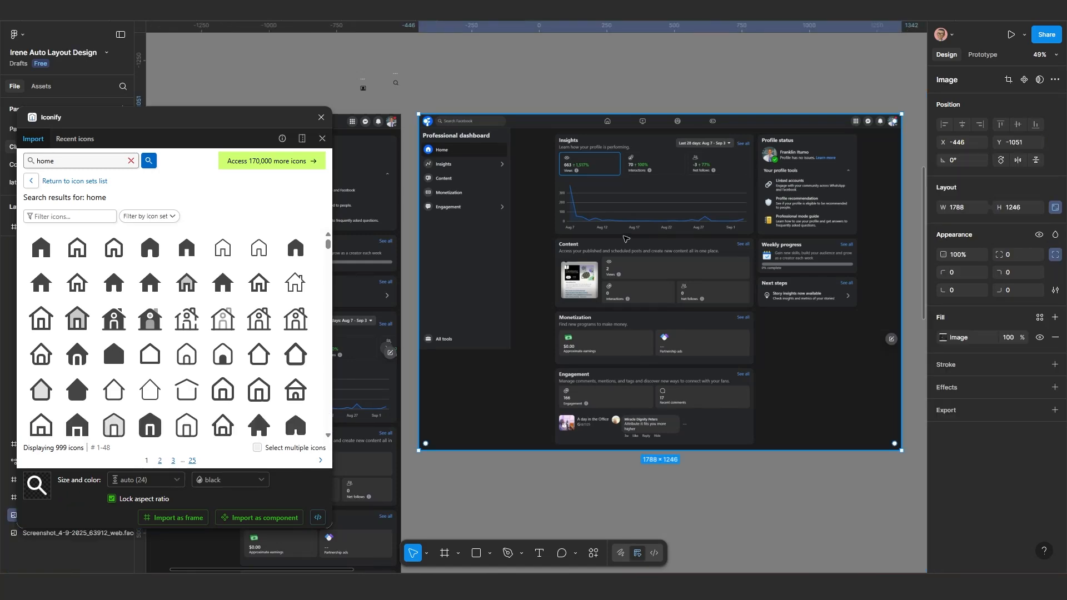
- Resize the frame holding both columns on the MacBook Pro 16" - 3 artboard to about 1105 wide
scroll(625, 239, down, 4)
scroll(605, 266, right, 5)
scroll(579, 289, up, 2)
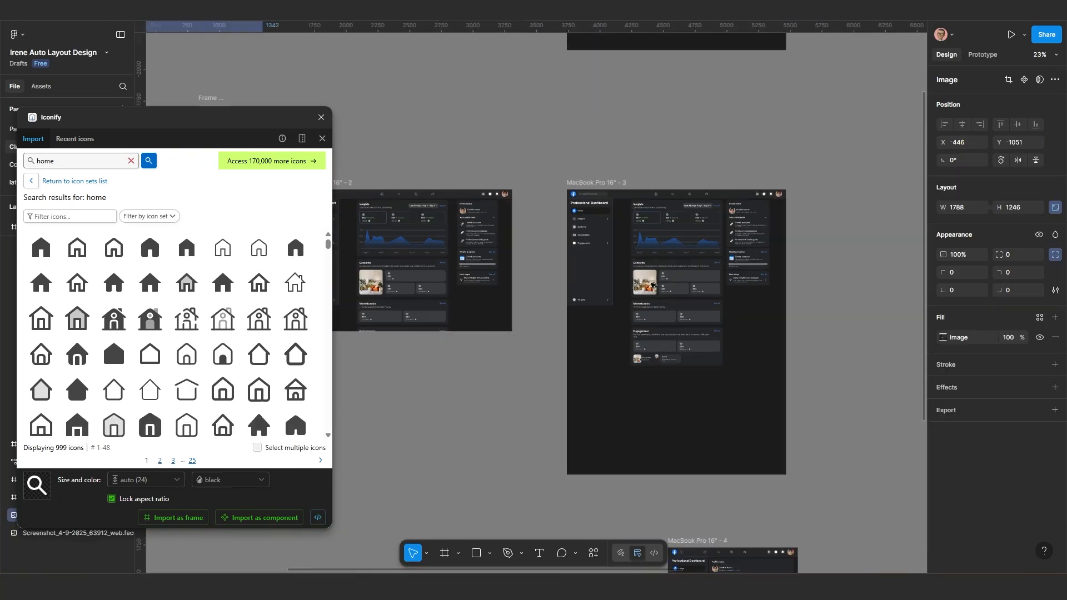
scroll(652, 285, up, 3)
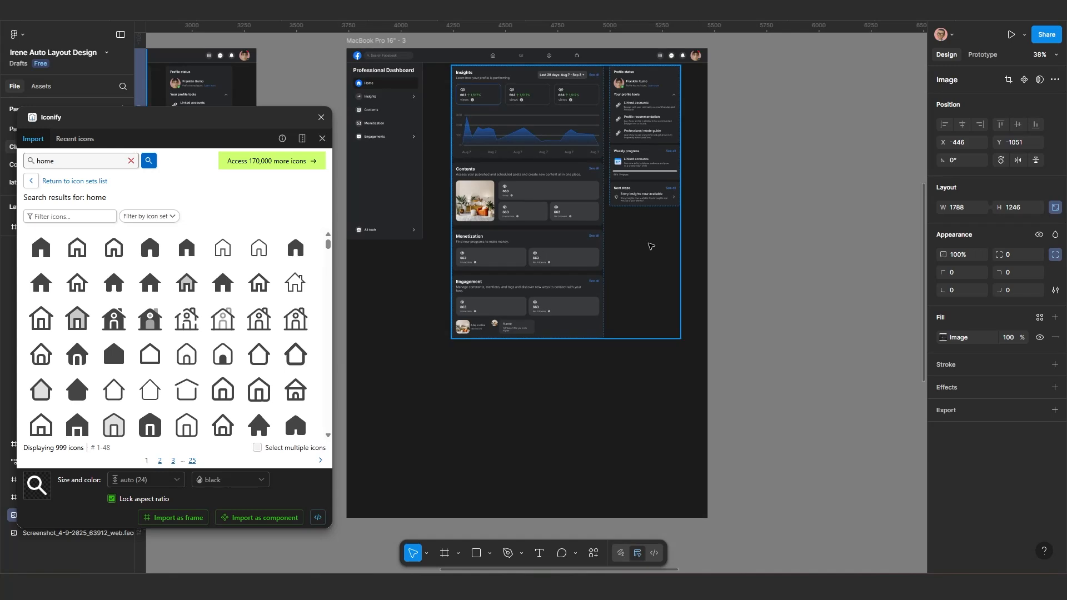
click(651, 247)
mouse_move(681, 252)
mouse_down()
mouse_move(623, 252)
mouse_move(683, 252)
mouse_up()
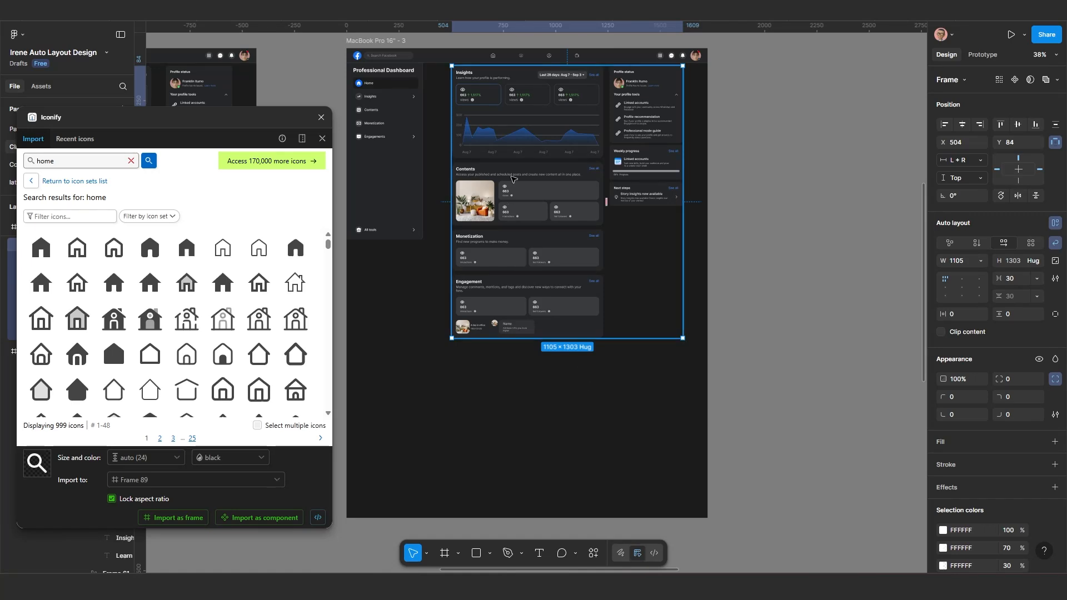
- Place the Profile status column before the main card column and narrow their shared frame to about 1068
scroll(542, 176, up, 2)
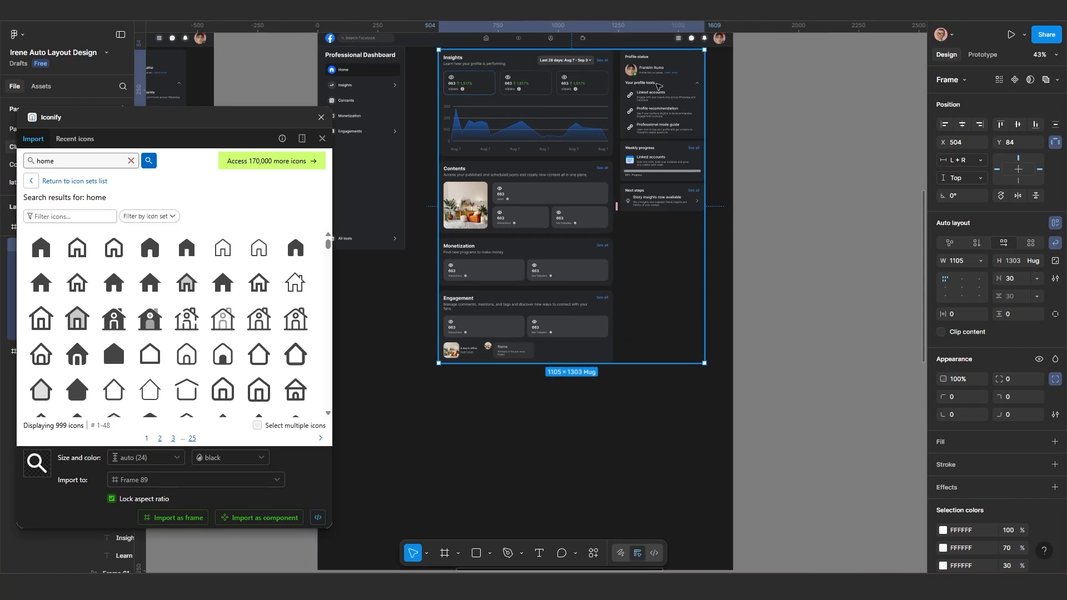
click(673, 99)
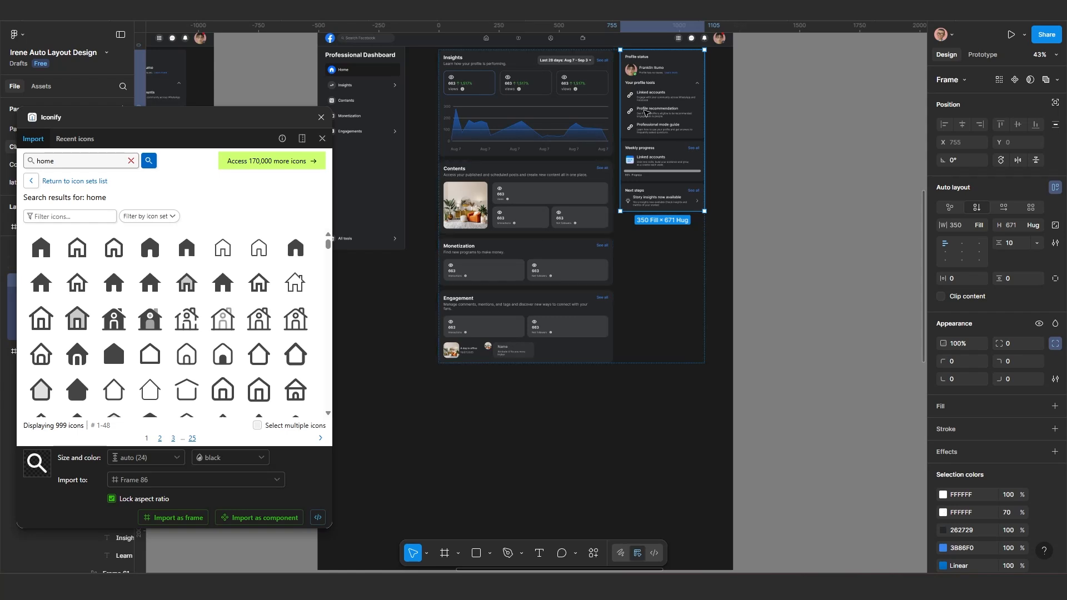
key(Left)
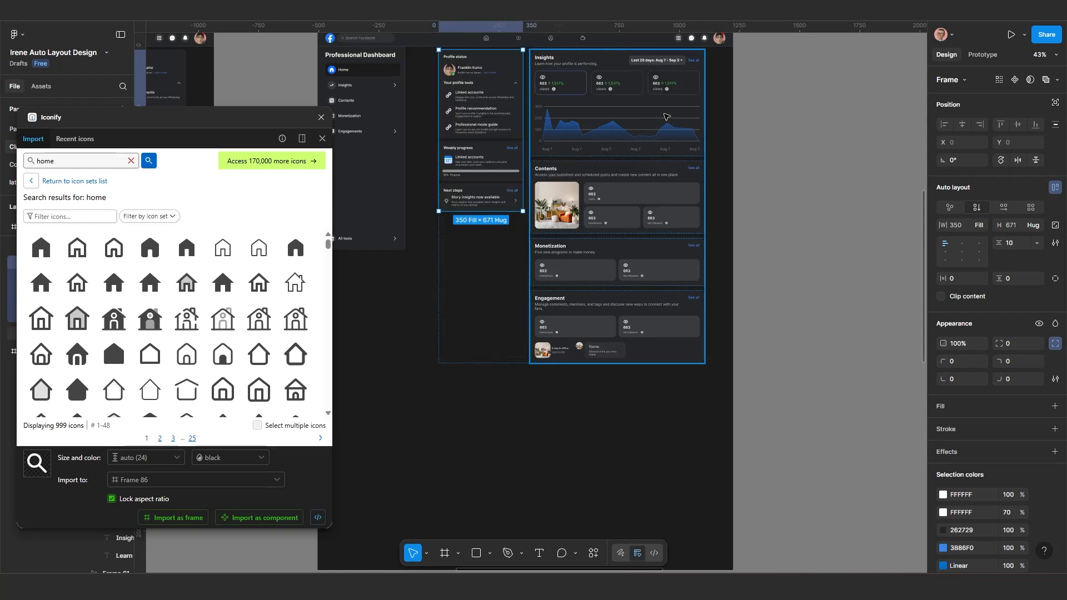
click(463, 305)
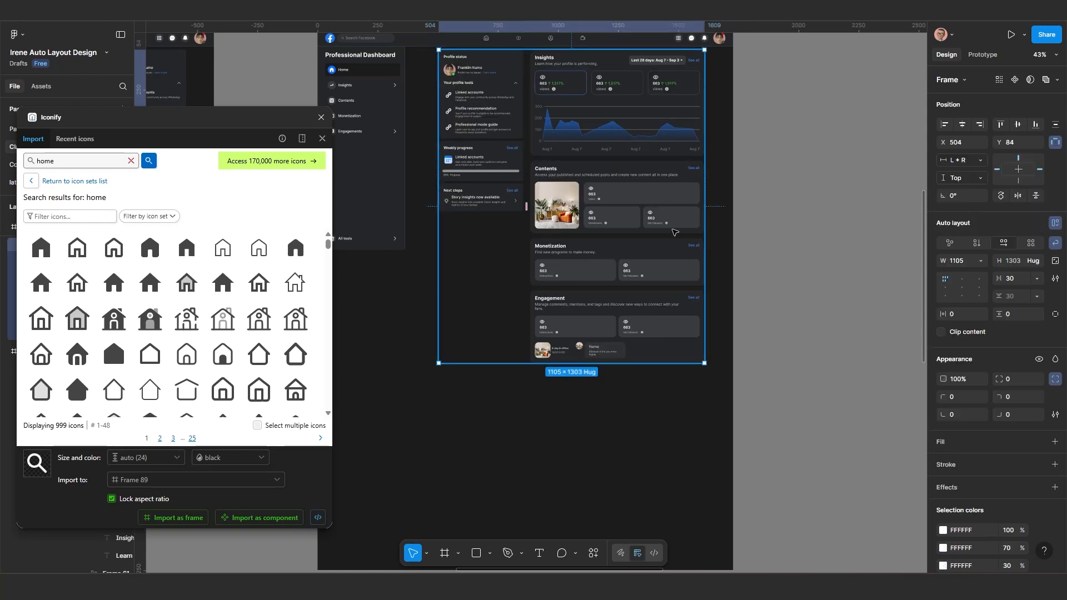
mouse_move(704, 205)
mouse_down()
mouse_move(611, 222)
mouse_move(695, 213)
mouse_up()
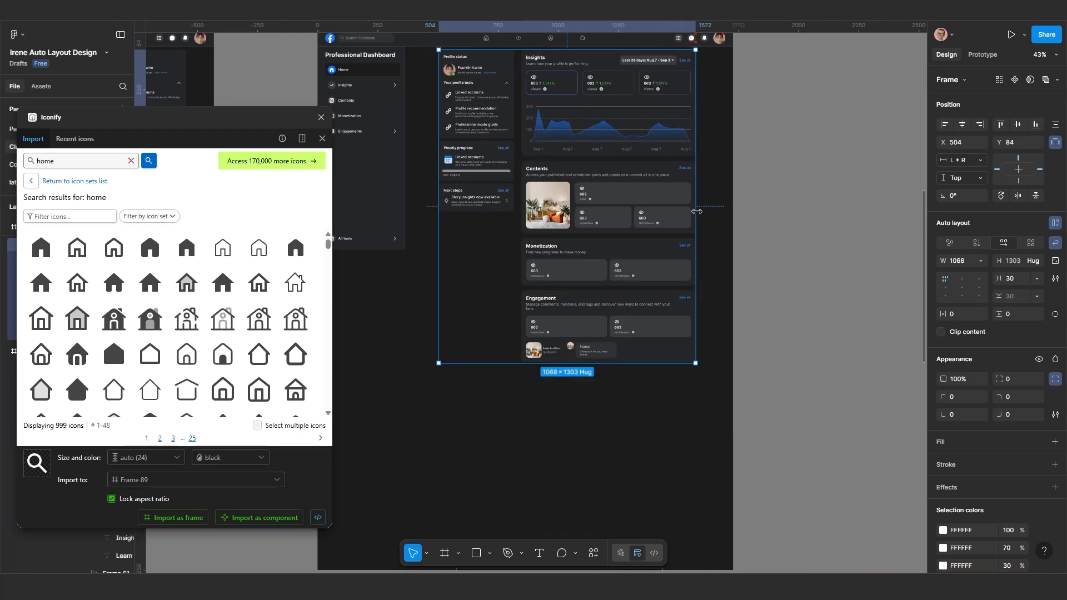
- Move the Profile status column back after the main card column
click(474, 164)
key(Right)
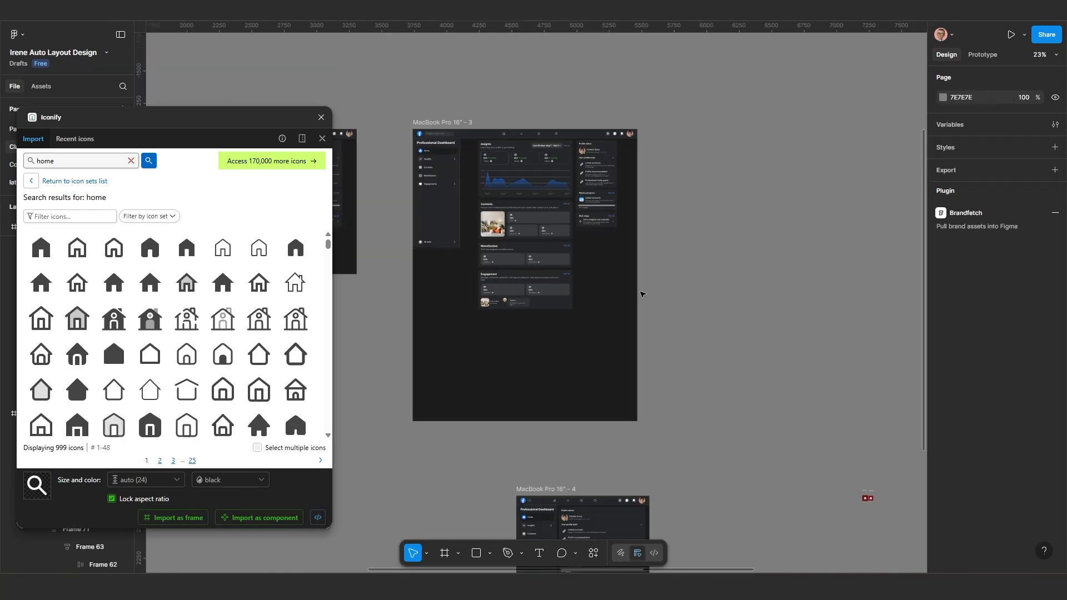
- Try narrowing the MacBook Pro 16" - 3 artboard and undo the resize
click(632, 285)
drag(632, 282, 601, 274)
key(ctrl+z)
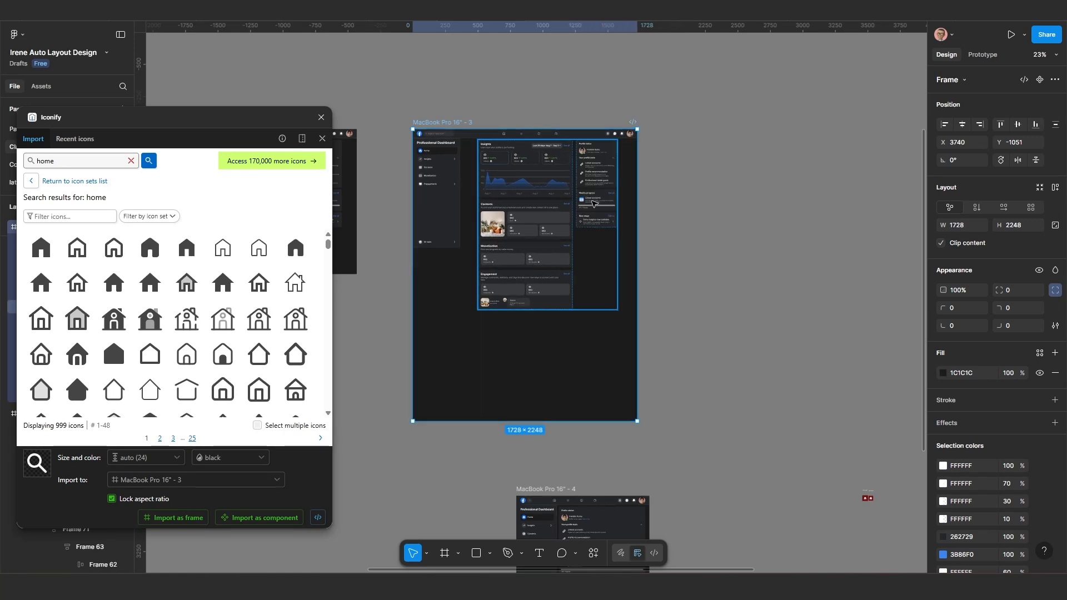
- Try resizing the width of the MacBook Pro 16" - 3 artboard to test its navigation bar, and undo the resize
scroll(537, 177, up, 5)
click(664, 102)
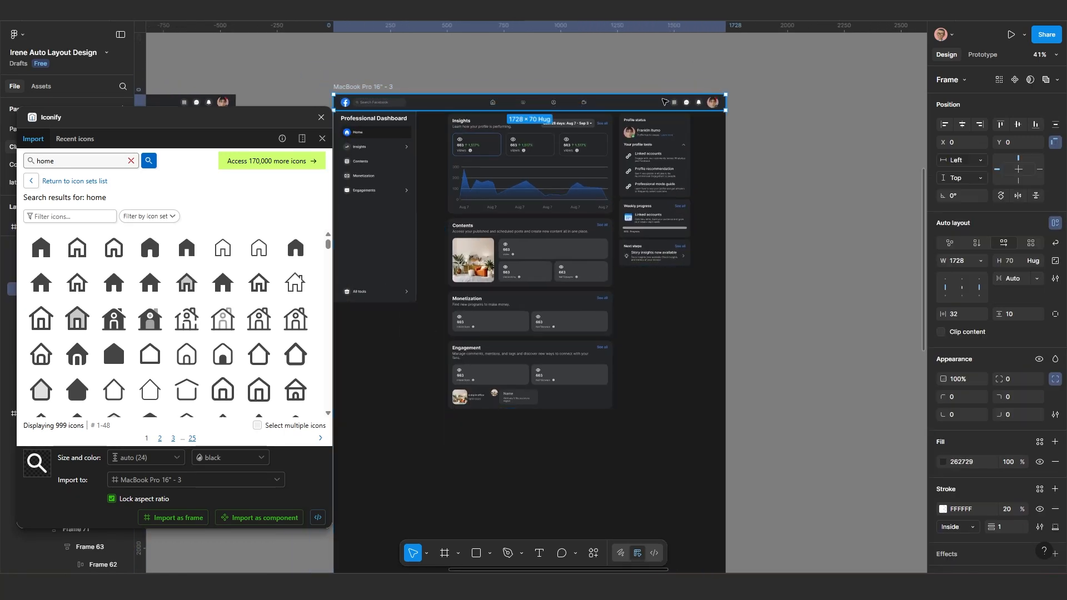
click(720, 231)
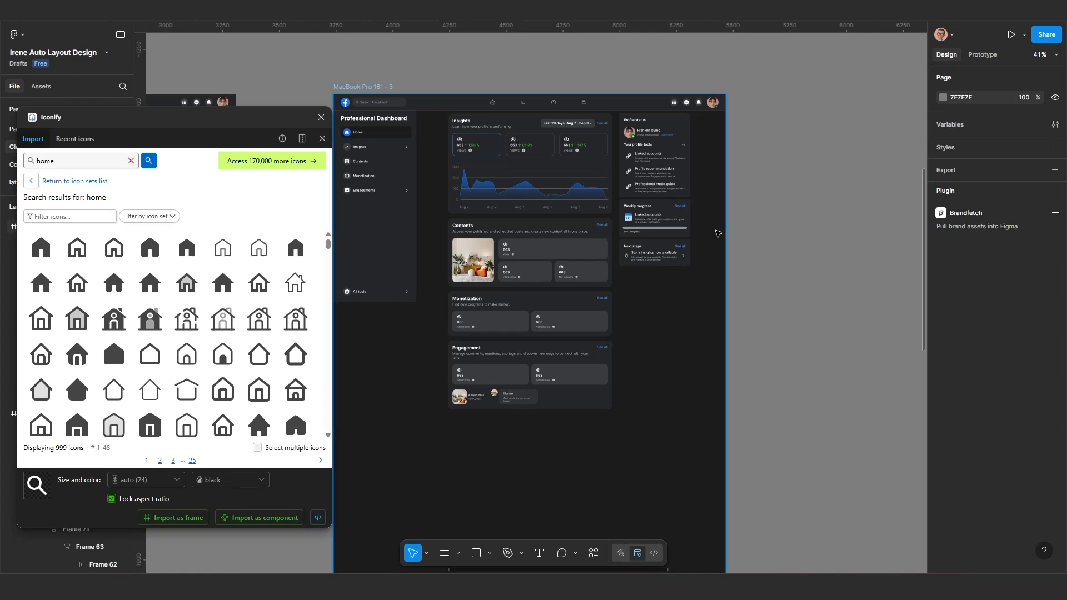
click(719, 234)
mouse_move(725, 248)
mouse_down()
mouse_move(698, 248)
mouse_move(726, 248)
mouse_up()
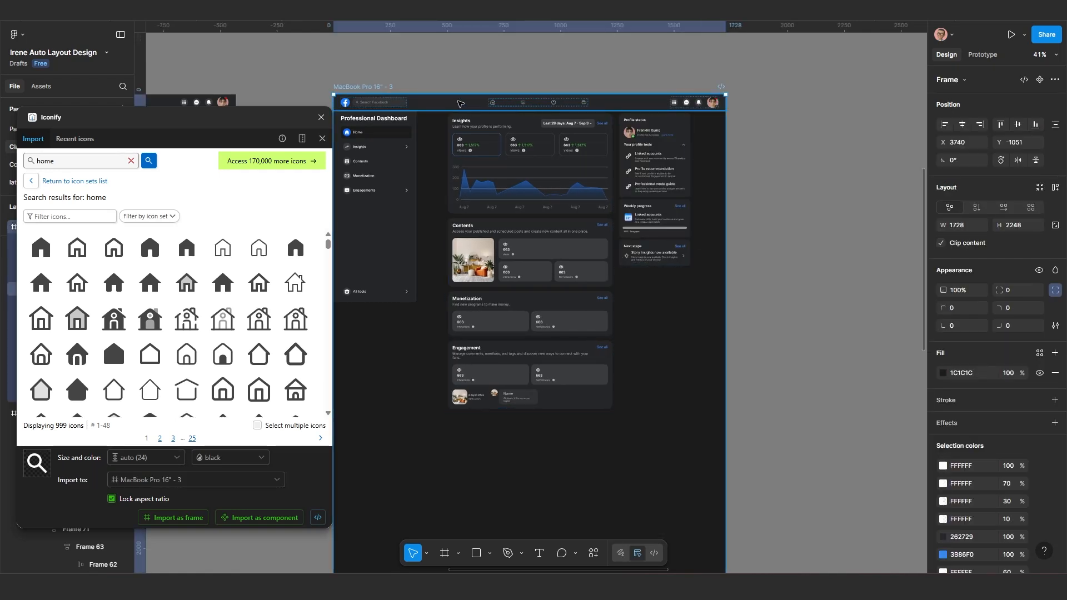
click(619, 105)
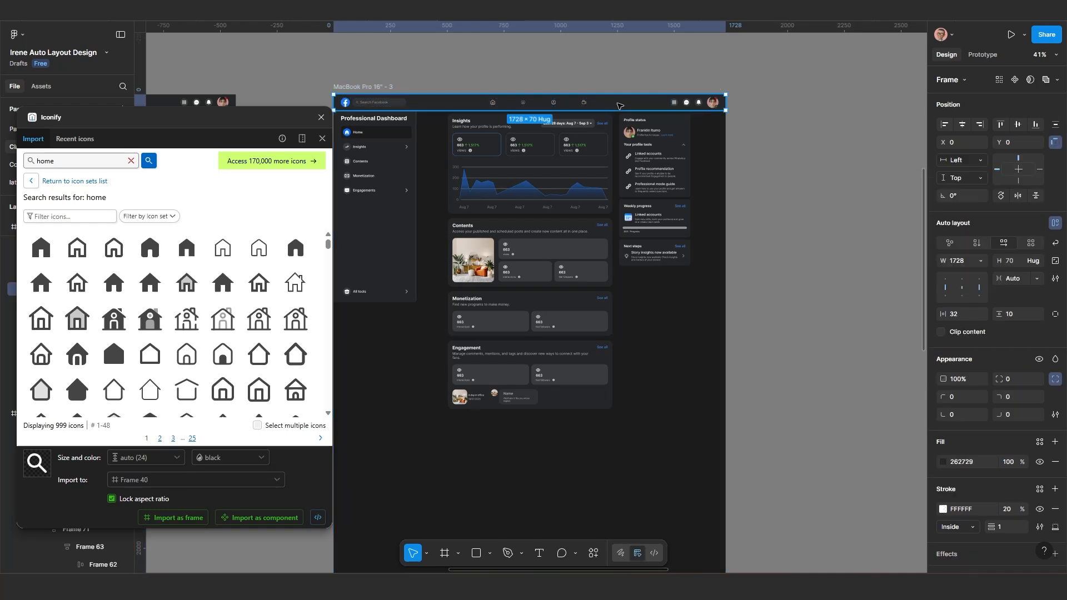
click(717, 230)
drag(725, 224, 728, 261)
key(ctrl+z)
scroll(674, 220, up, 2)
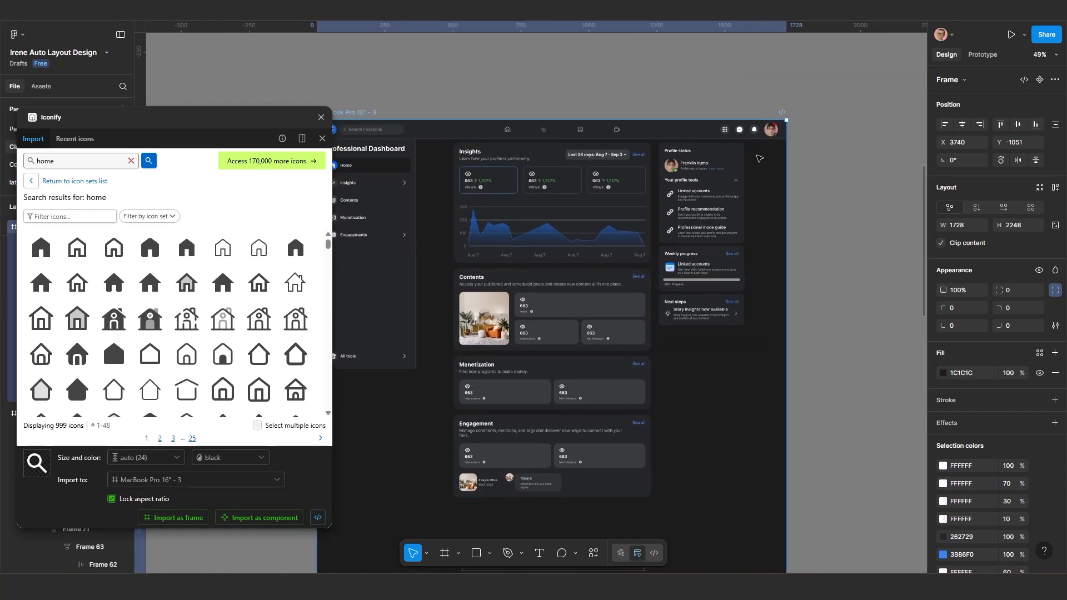
- Check the navigation bar's width sizing options and its horizontal gap setting, keeping the gap on Auto
click(700, 134)
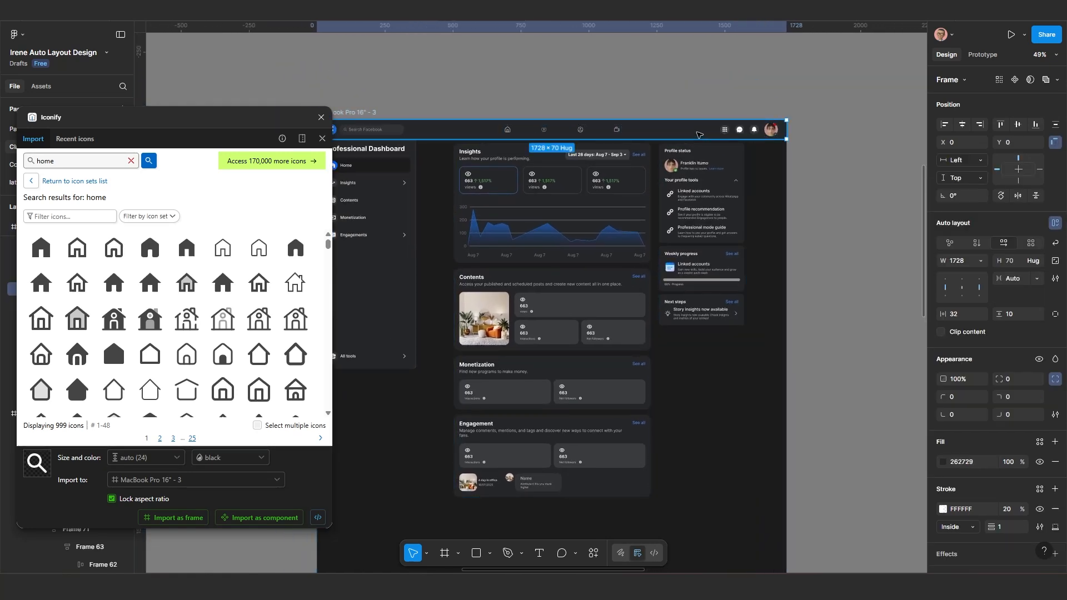
click(981, 262)
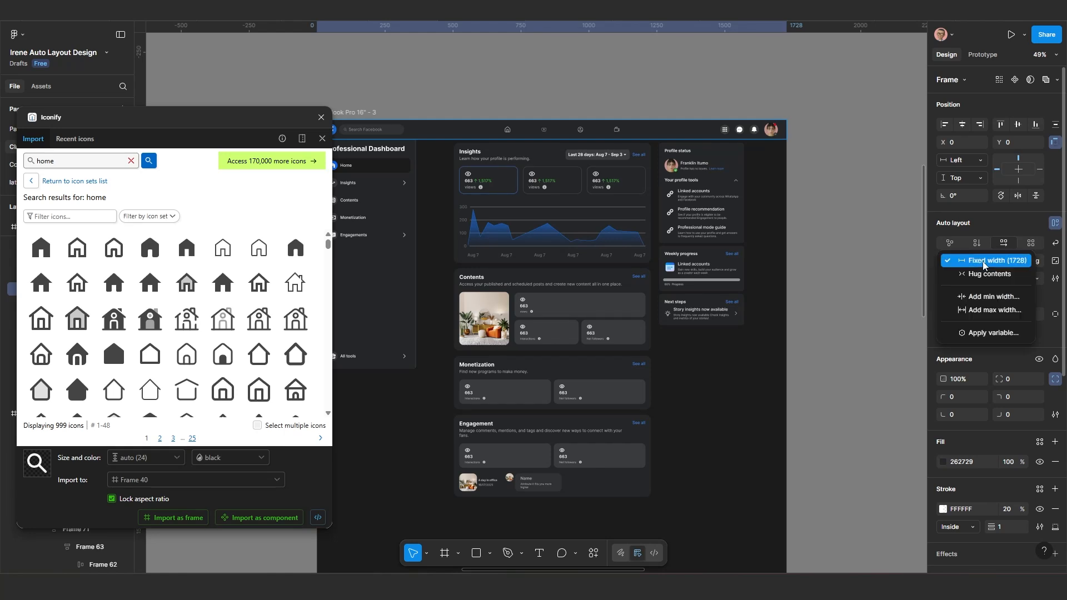
click(717, 128)
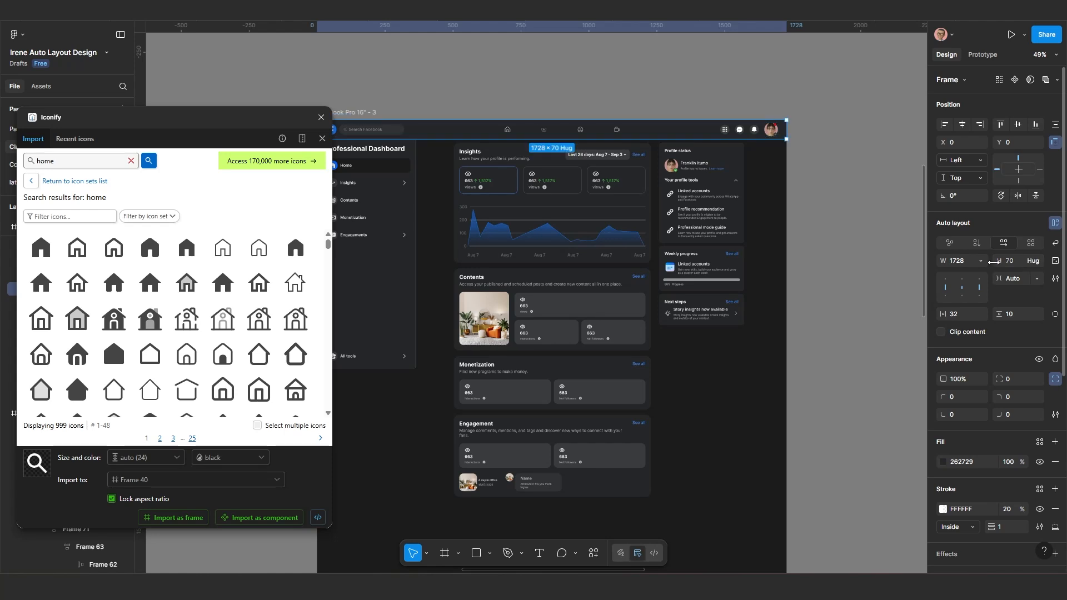
click(1037, 279)
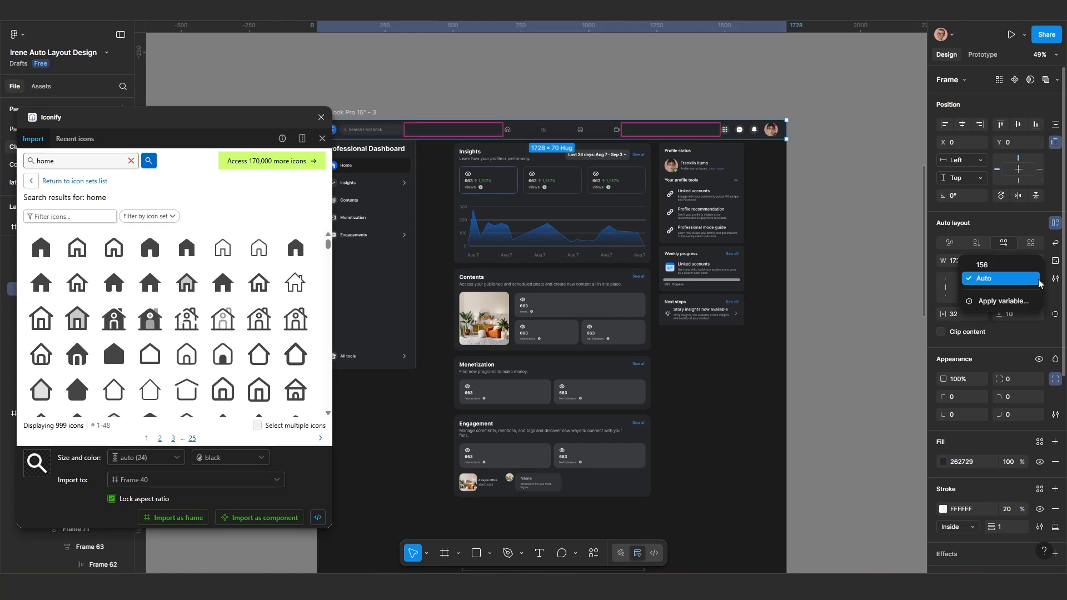
click(1006, 279)
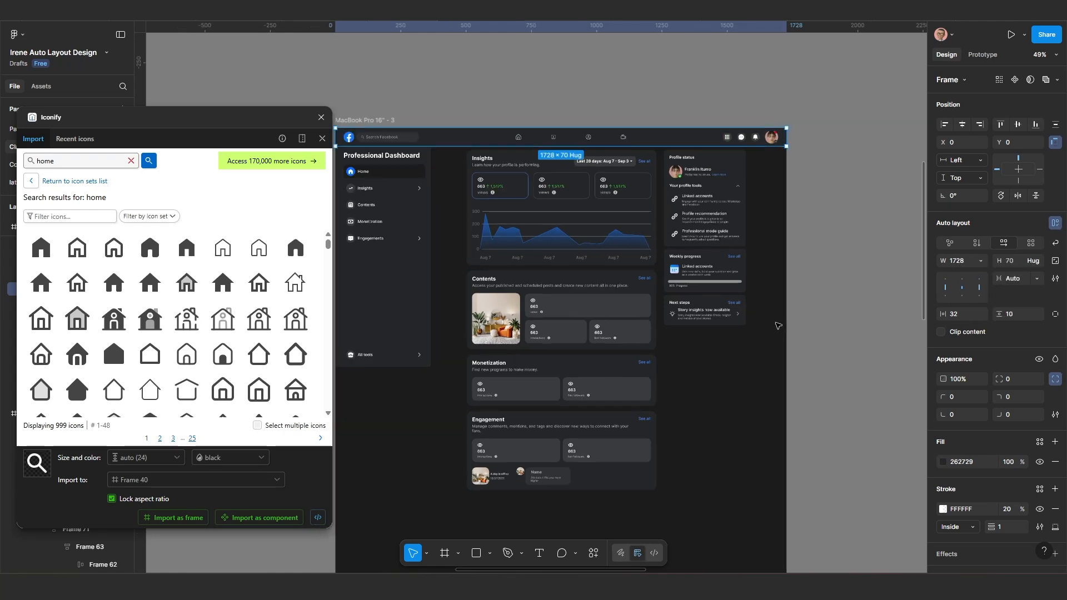
- Move the MacBook Pro 16" - 3 artboard on the canvas to about X 3667, Y -1110
scroll(835, 337, down, 3)
click(835, 338)
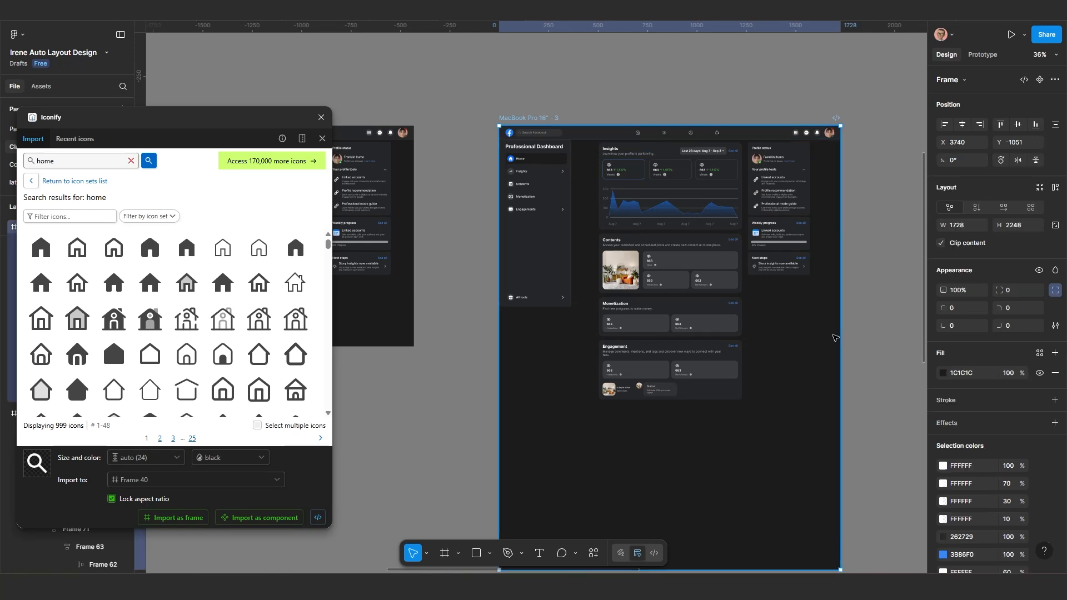
drag(517, 119, 503, 107)
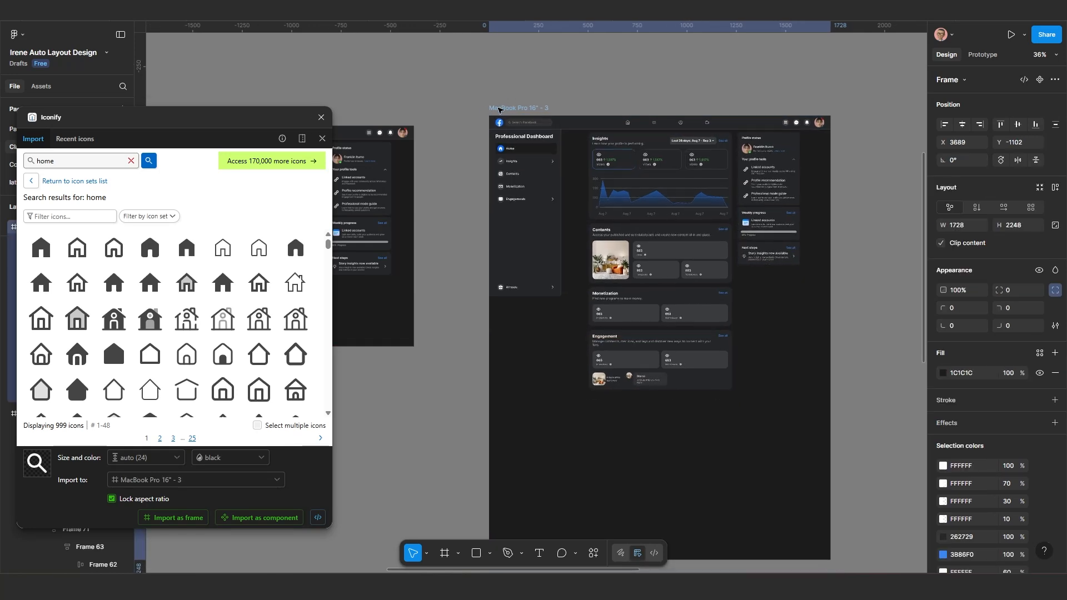
click(789, 299)
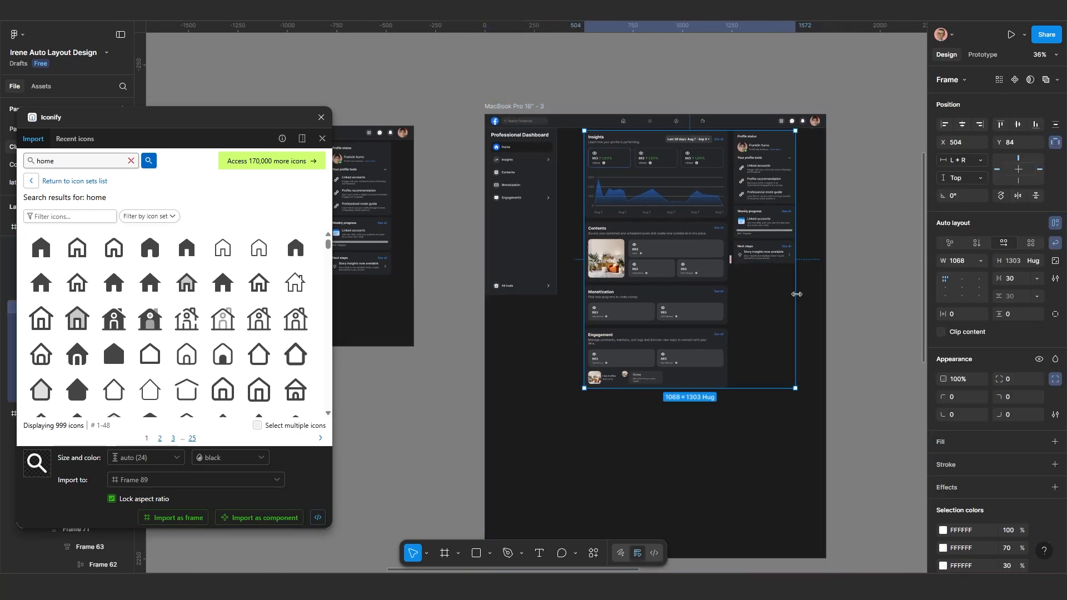
mouse_move(795, 295)
mouse_down()
mouse_move(761, 292)
mouse_move(798, 291)
mouse_up()
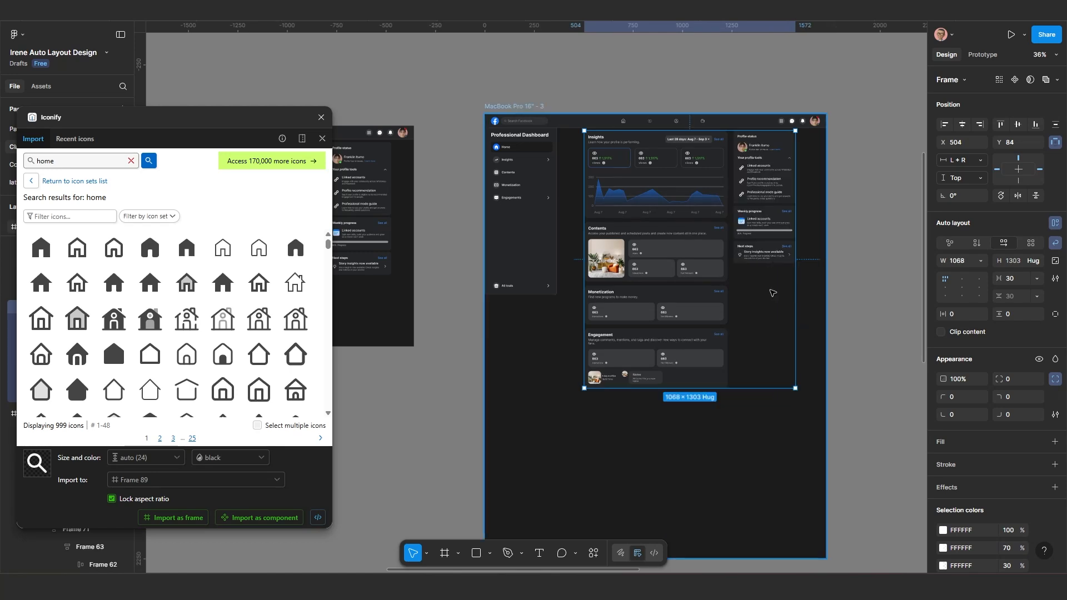
- Try narrowing the MacBook Pro 16" - 3 artboard to about 1610 wide, check the navigation bar, and undo the resize
click(519, 107)
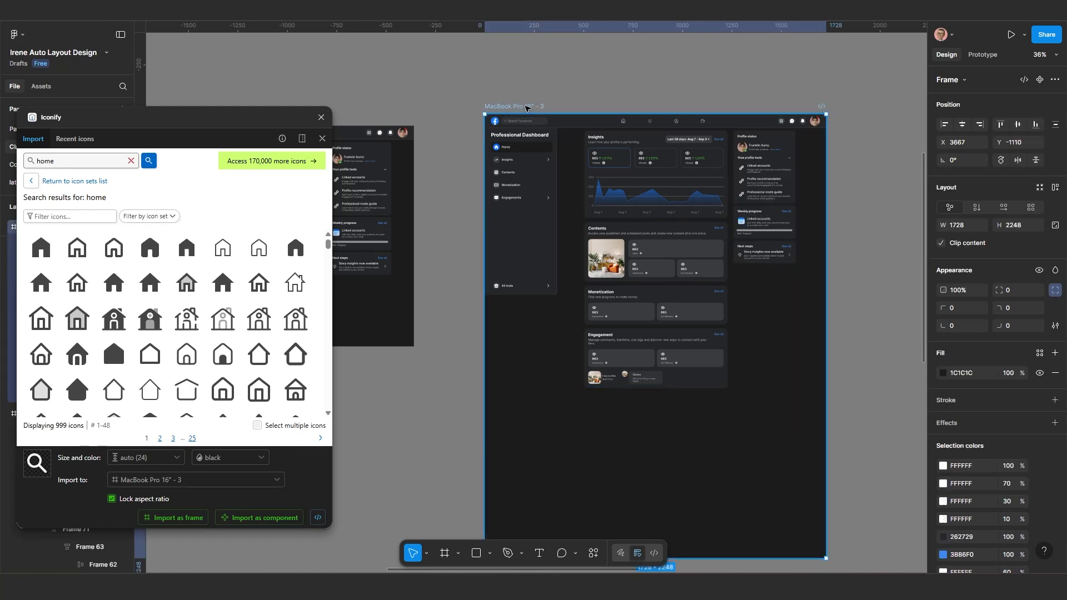
scroll(583, 166, down, 1)
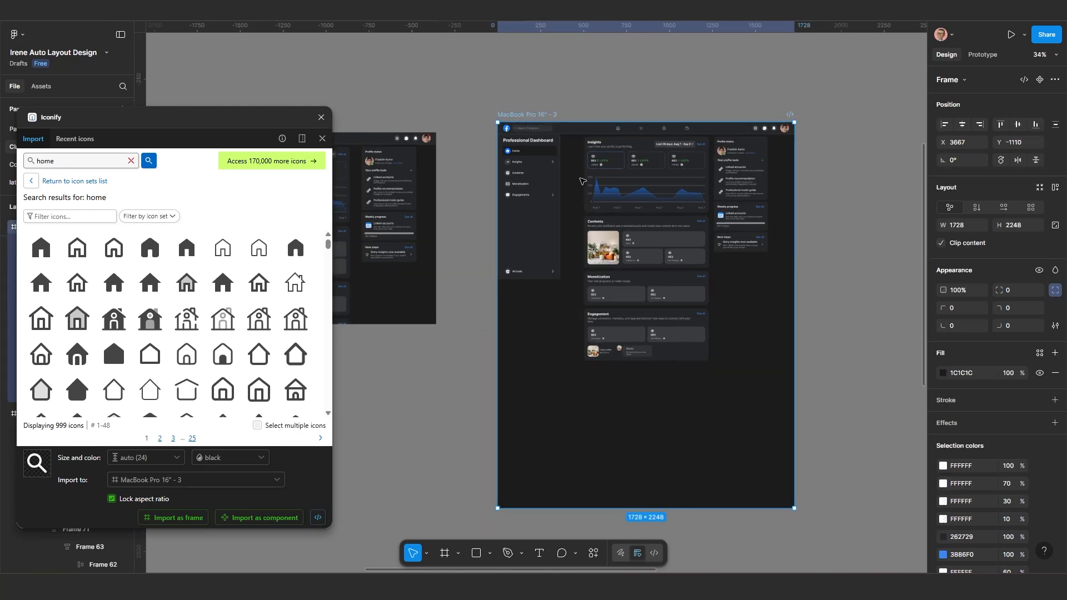
drag(665, 218, 630, 217)
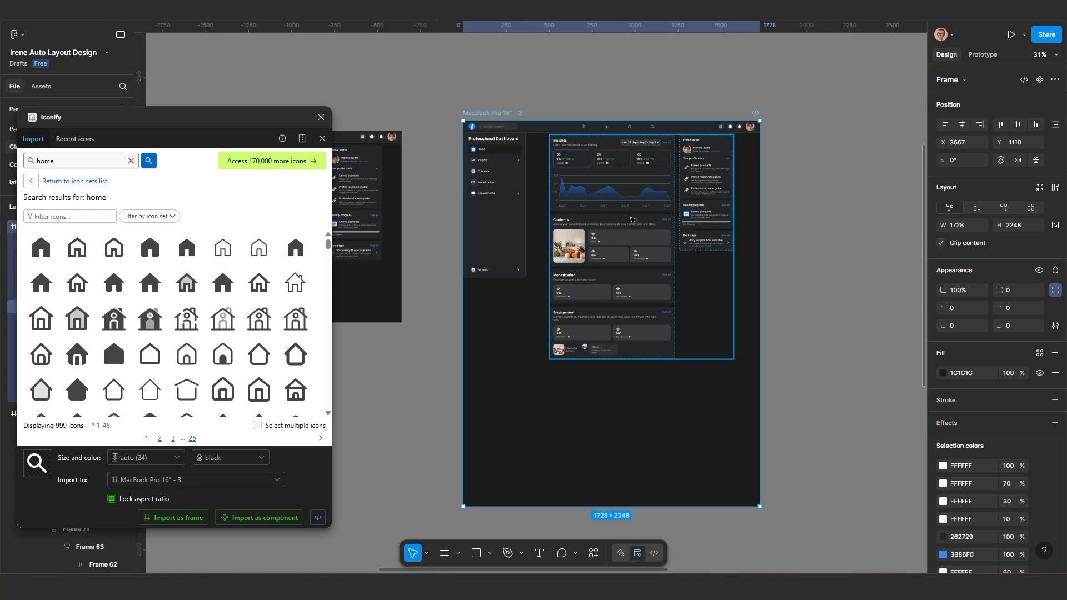
drag(758, 273, 741, 259)
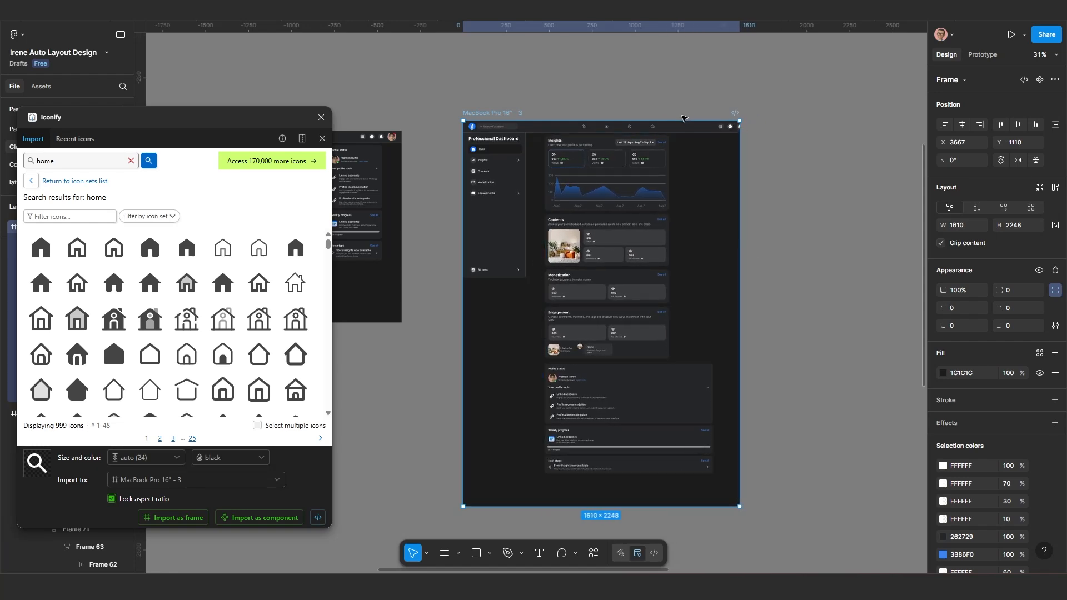
click(684, 128)
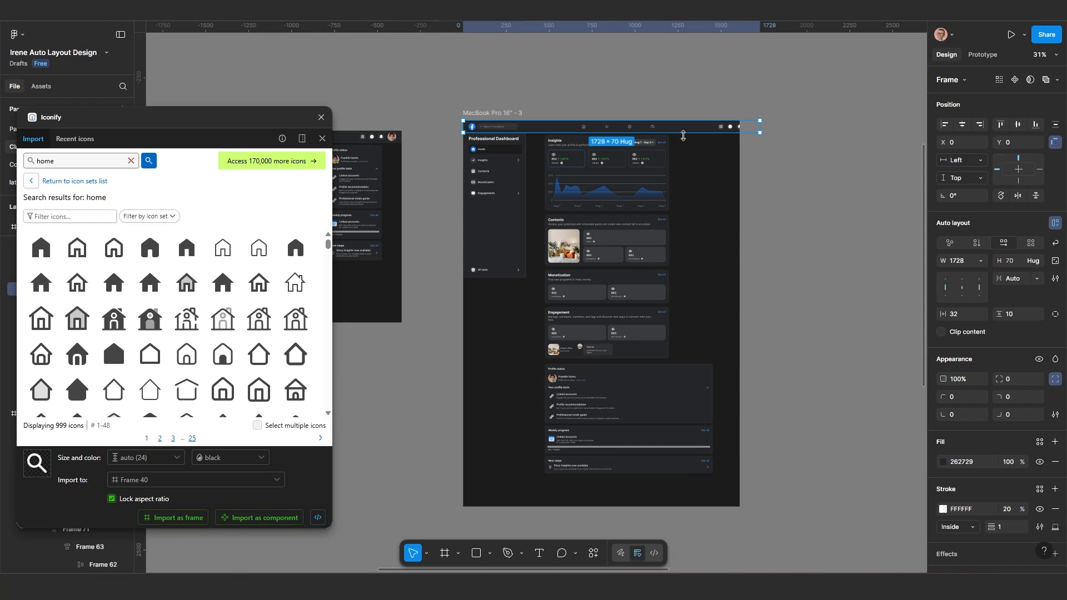
key(ctrl+z)
key(ctrl+z)
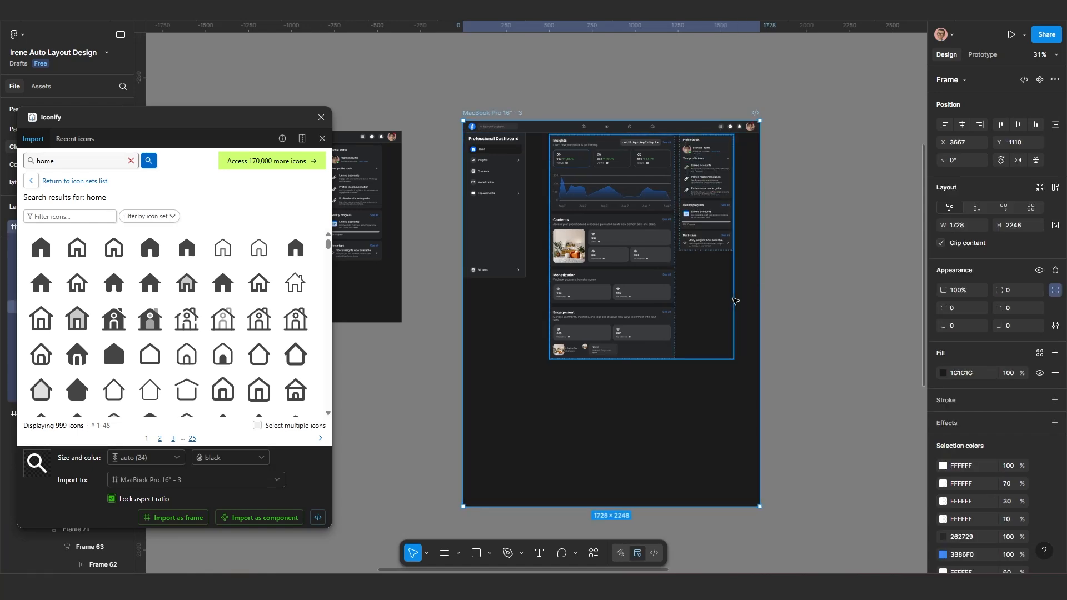
- Set the navigation bar's horizontal constraint to Left + Right on the MacBook Pro 16" - 3 artboard
click(668, 223)
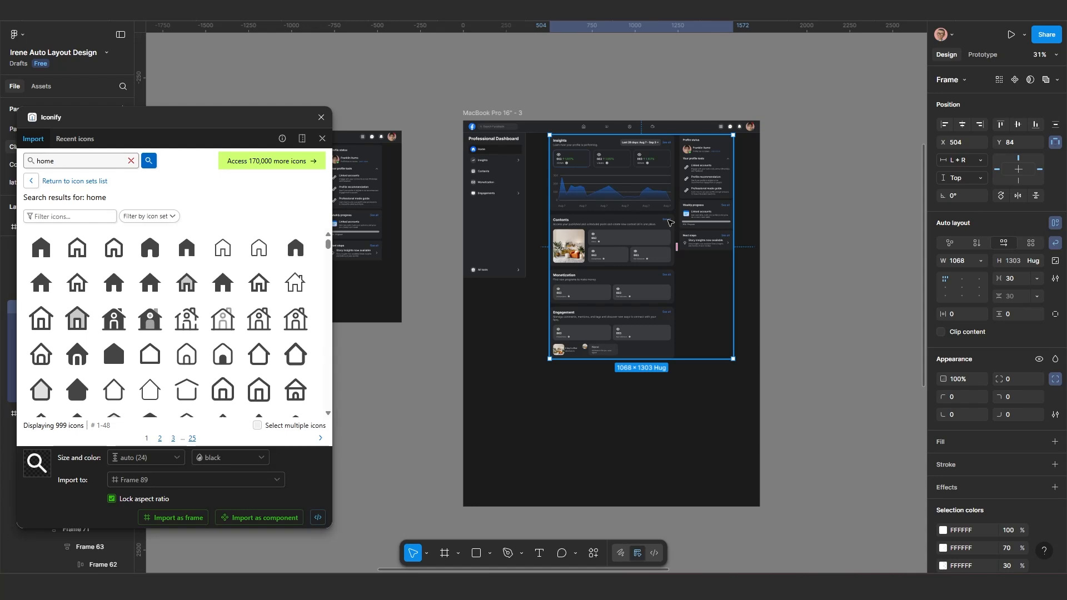
scroll(688, 272, up, 1)
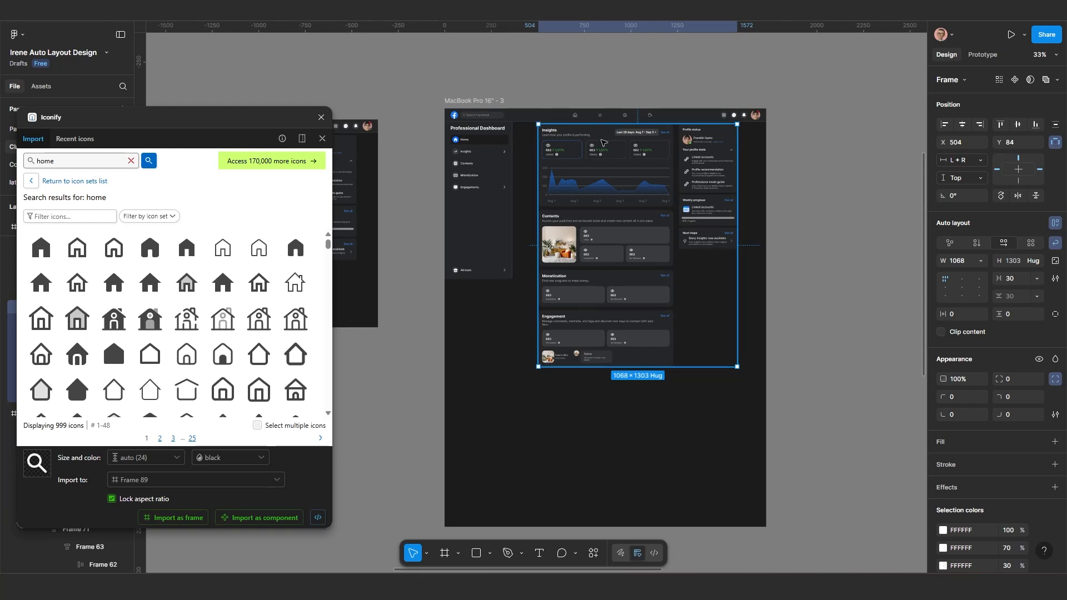
click(527, 116)
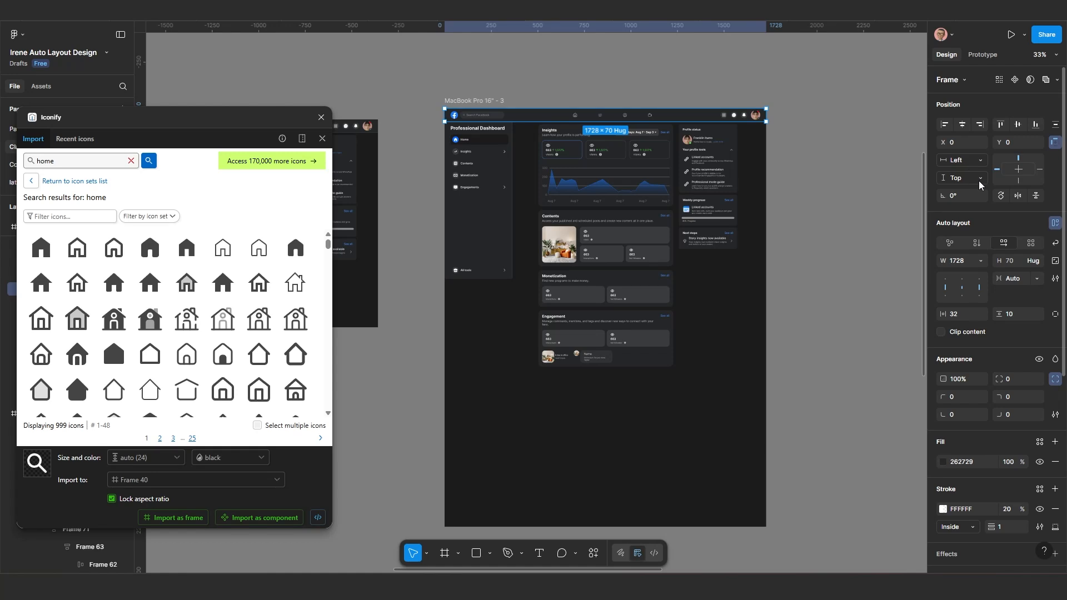
click(1055, 143)
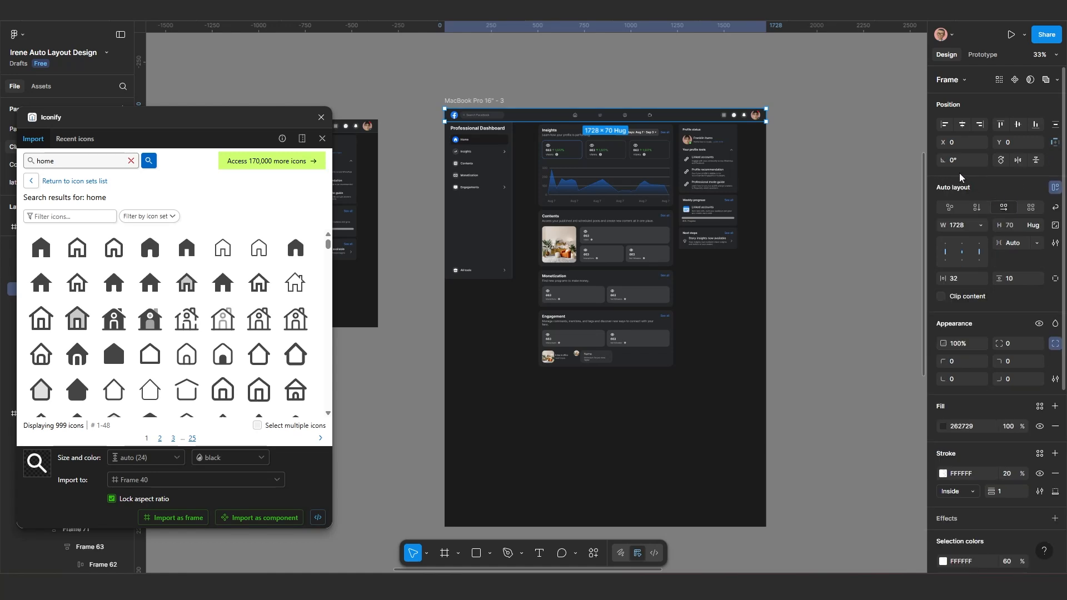
click(1055, 143)
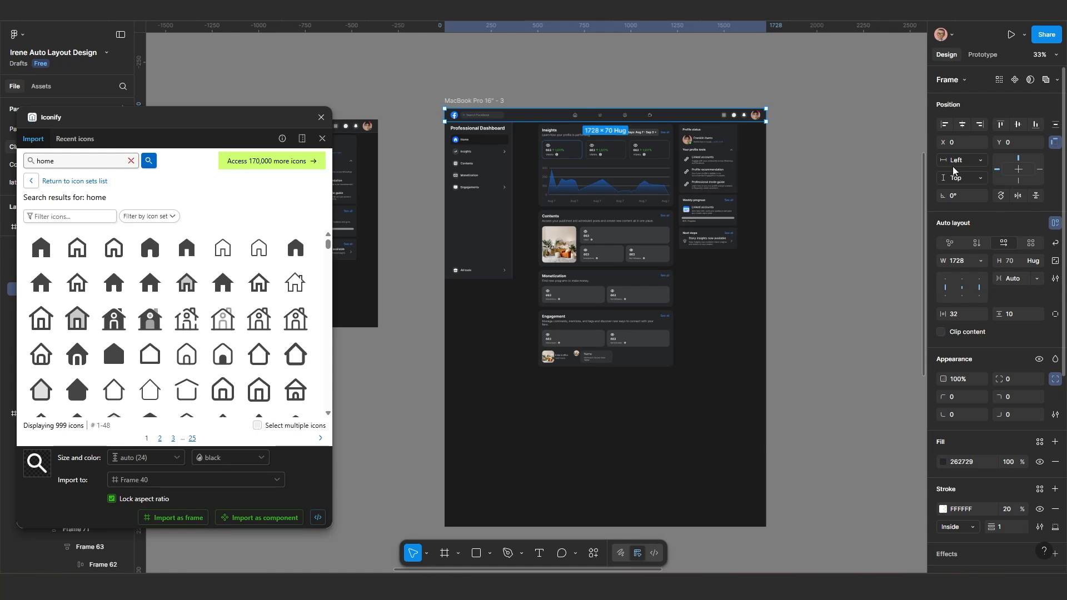
click(967, 159)
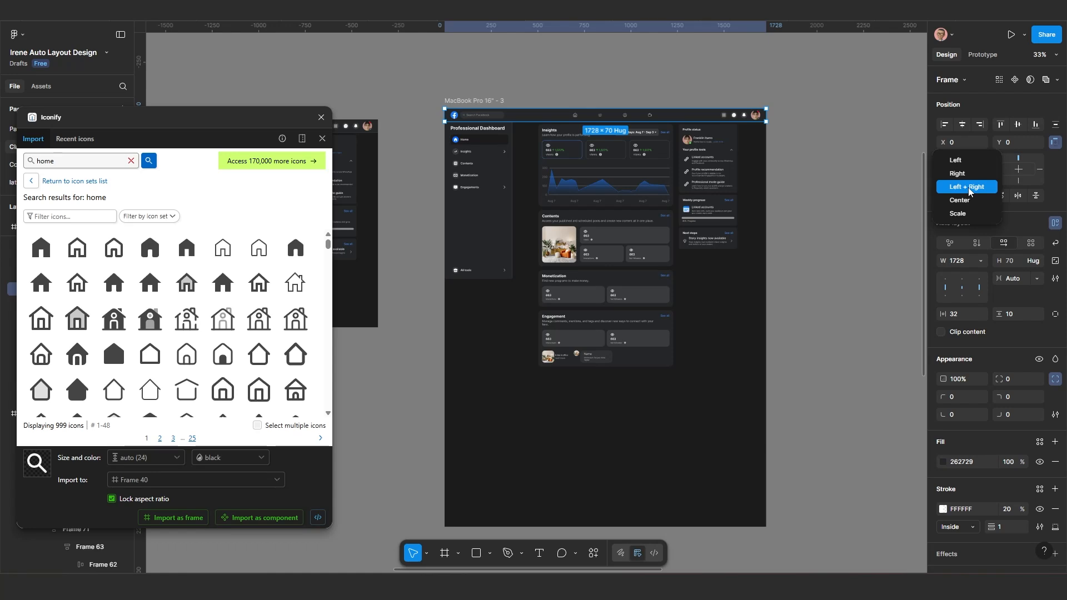
click(967, 187)
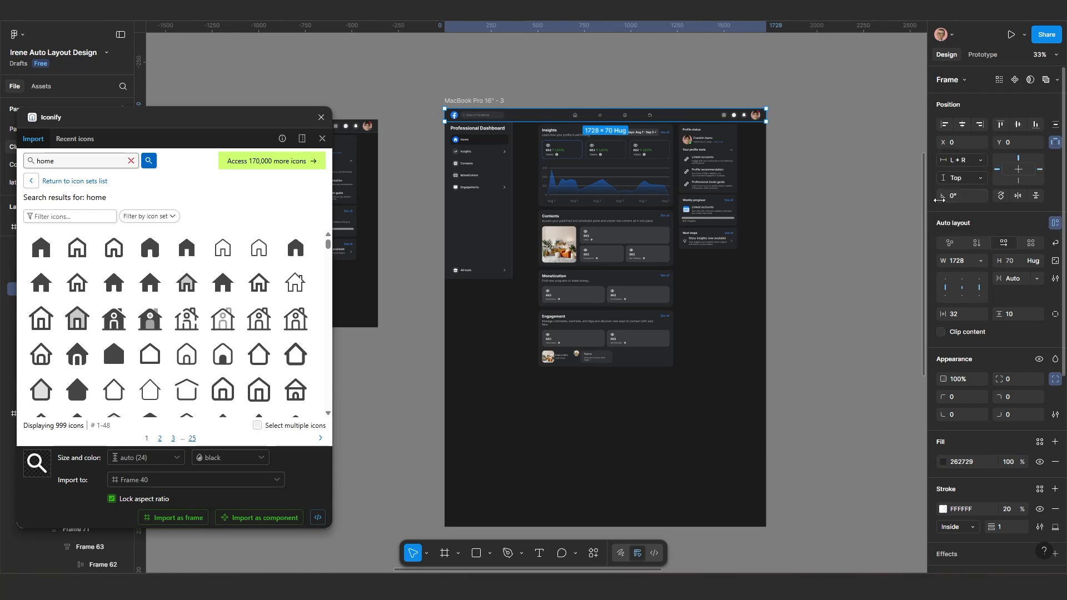
- Test the navigation bar by resizing the artboard's width and back to 1728, and check the bar's Auto gap setting
click(469, 102)
mouse_move(766, 232)
mouse_down()
mouse_move(634, 224)
mouse_move(794, 220)
mouse_move(736, 221)
mouse_move(767, 221)
mouse_up()
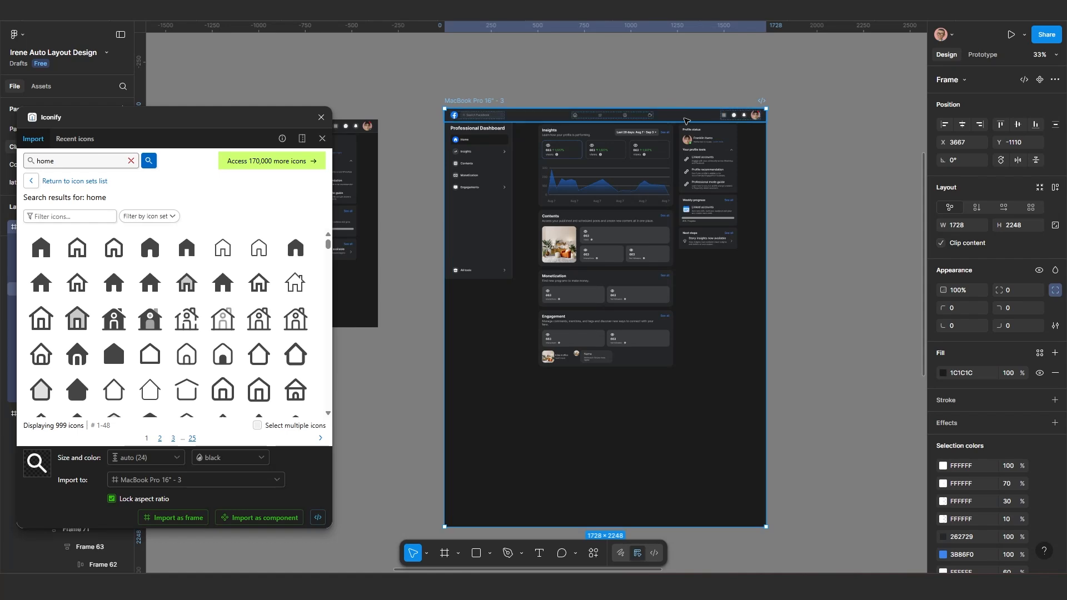
click(685, 119)
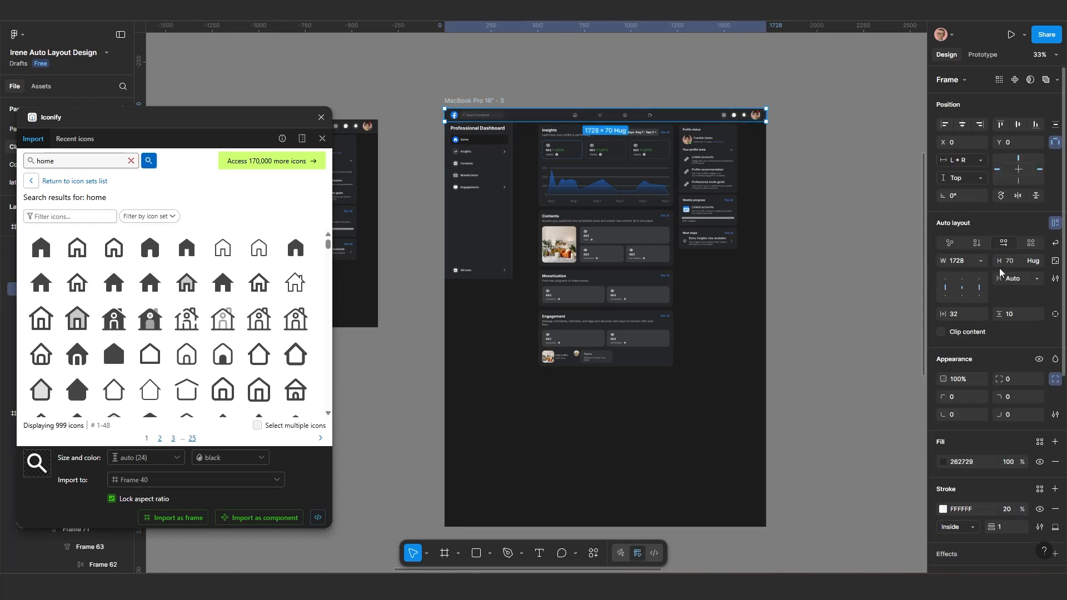
click(1037, 280)
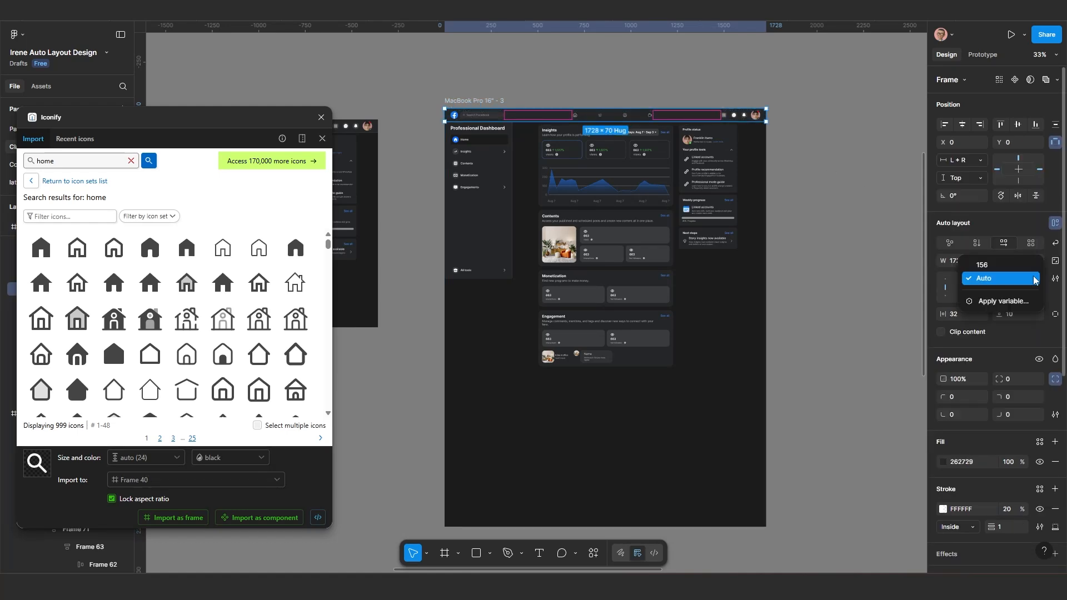
click(994, 278)
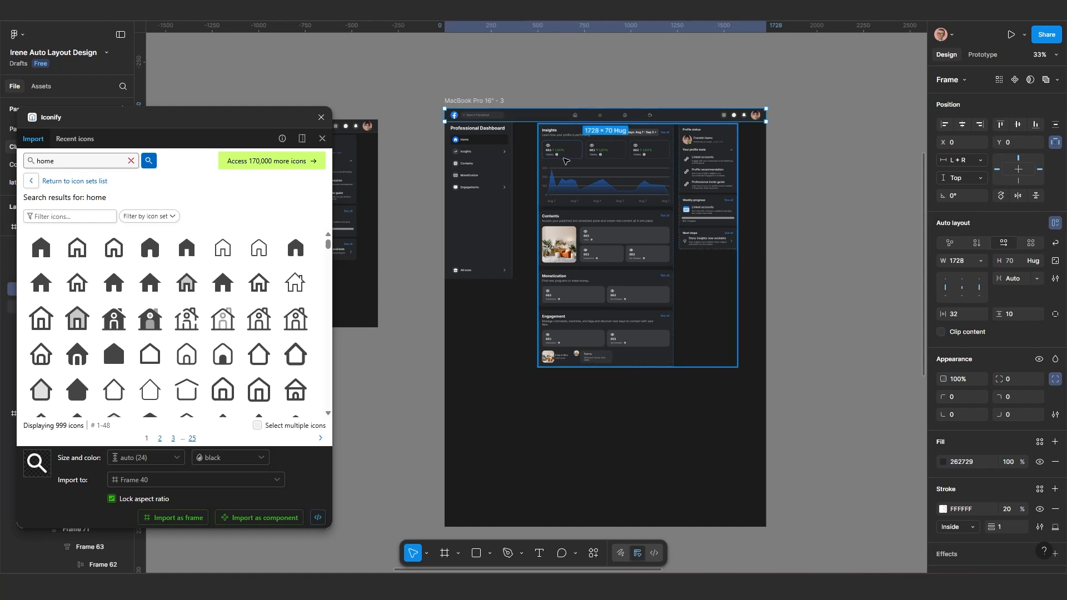
- Examine the constraints and auto layout settings of the frame holding both content columns
scroll(535, 158, up, 3)
scroll(671, 222, down, 5)
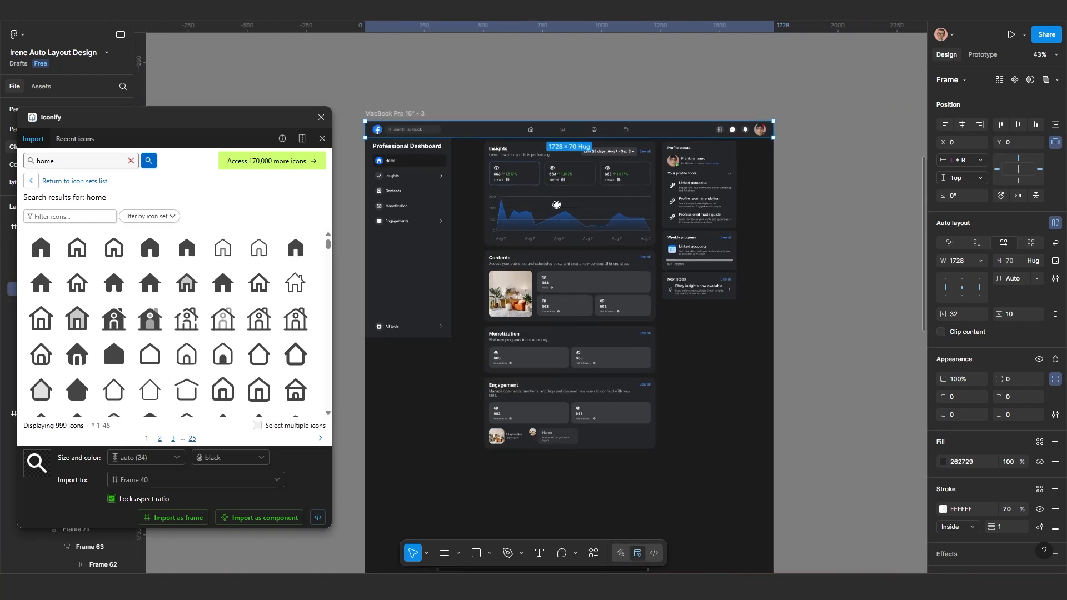
scroll(683, 220, right, 2)
click(730, 219)
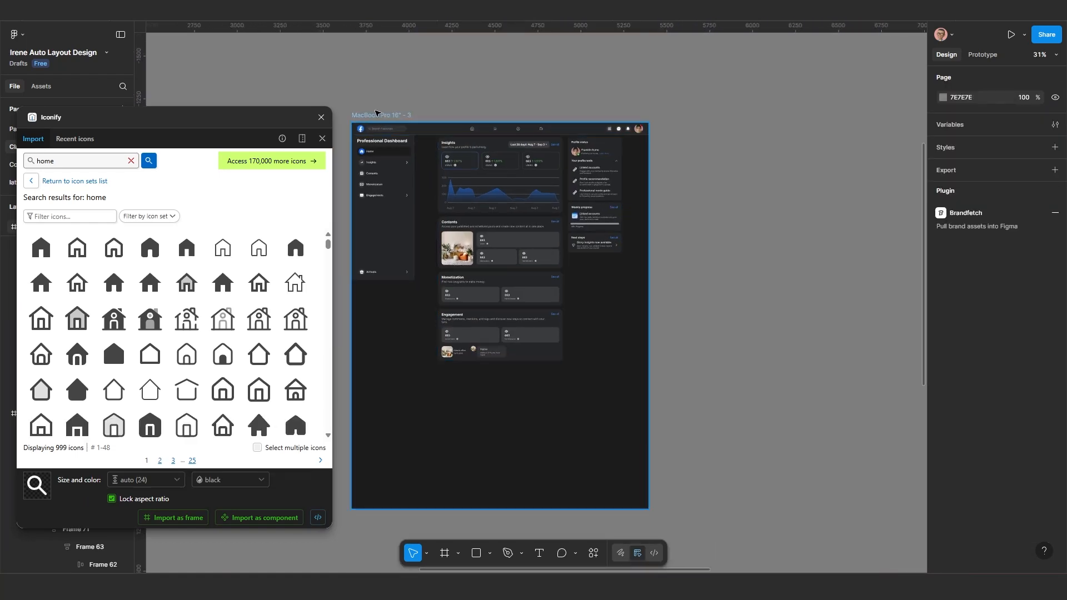
click(495, 211)
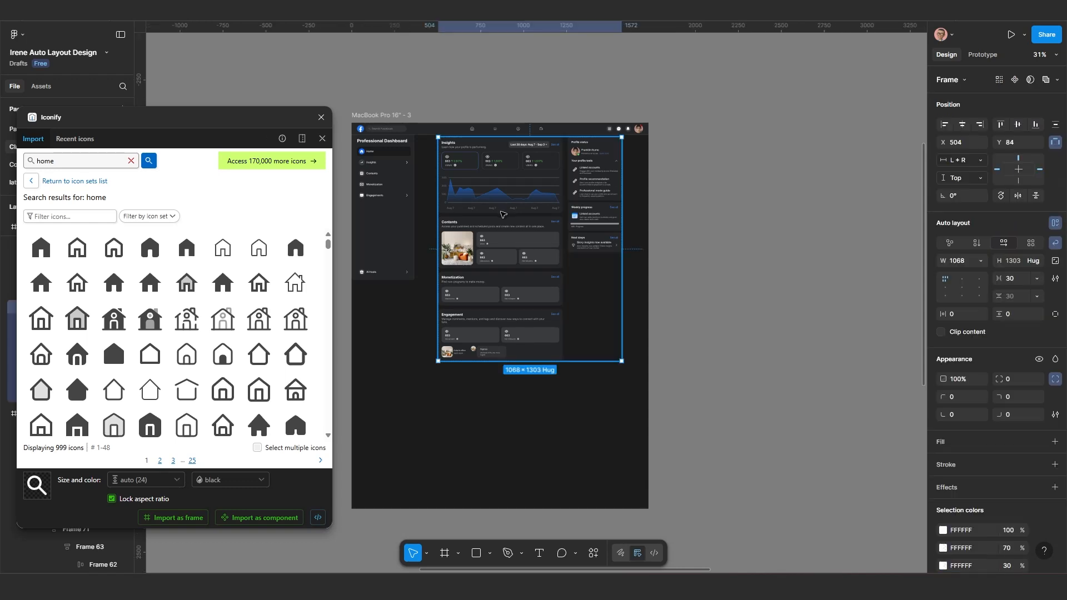
scroll(503, 200, up, 3)
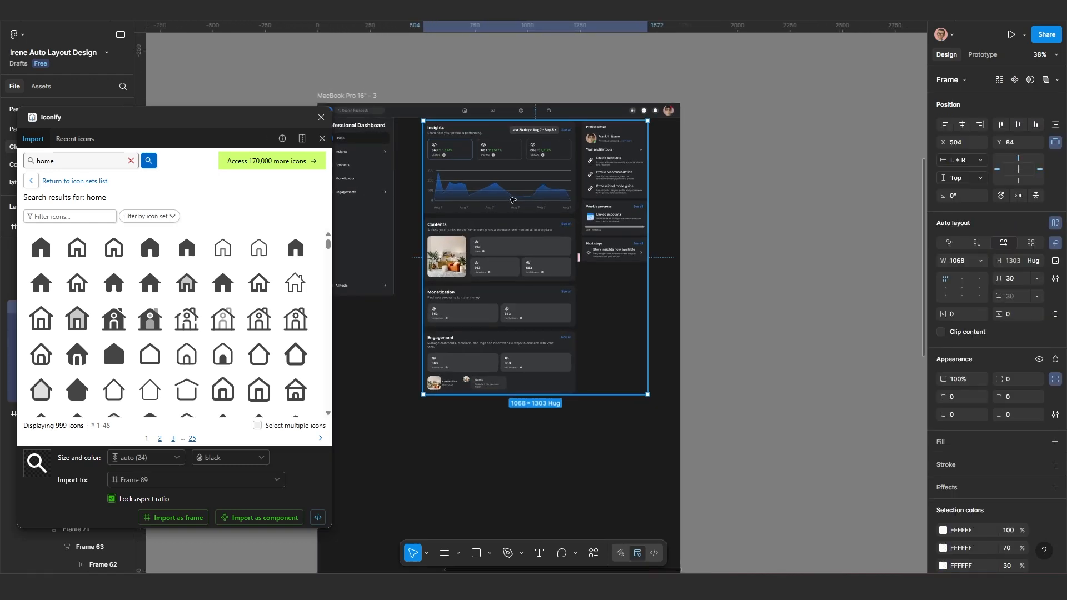
- Check the width sizing options and horizontal and vertical constraints of the frame holding both content columns
scroll(511, 204, down, 2)
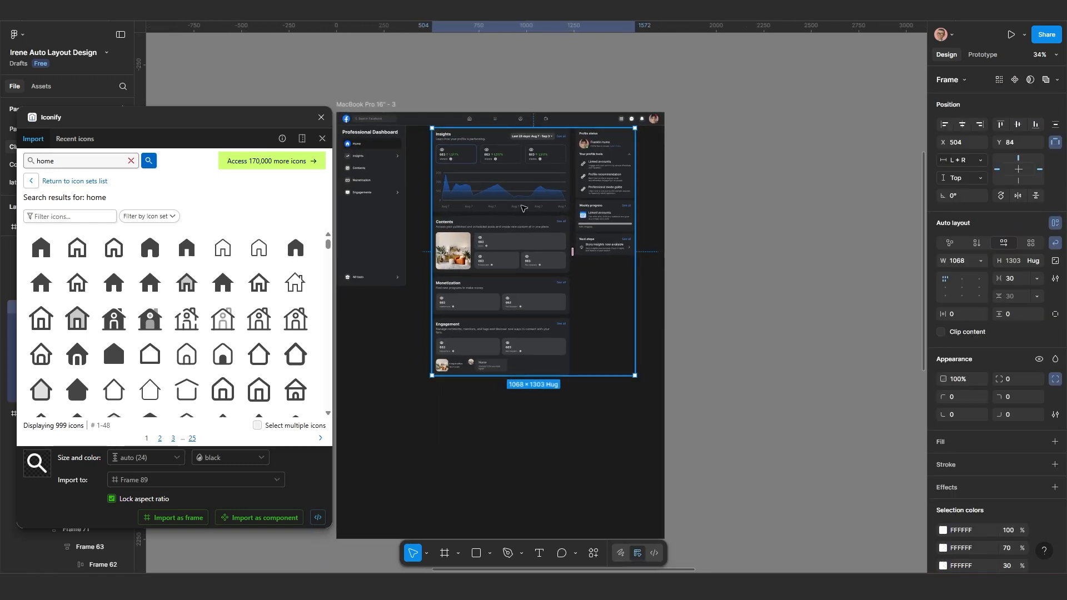
click(981, 261)
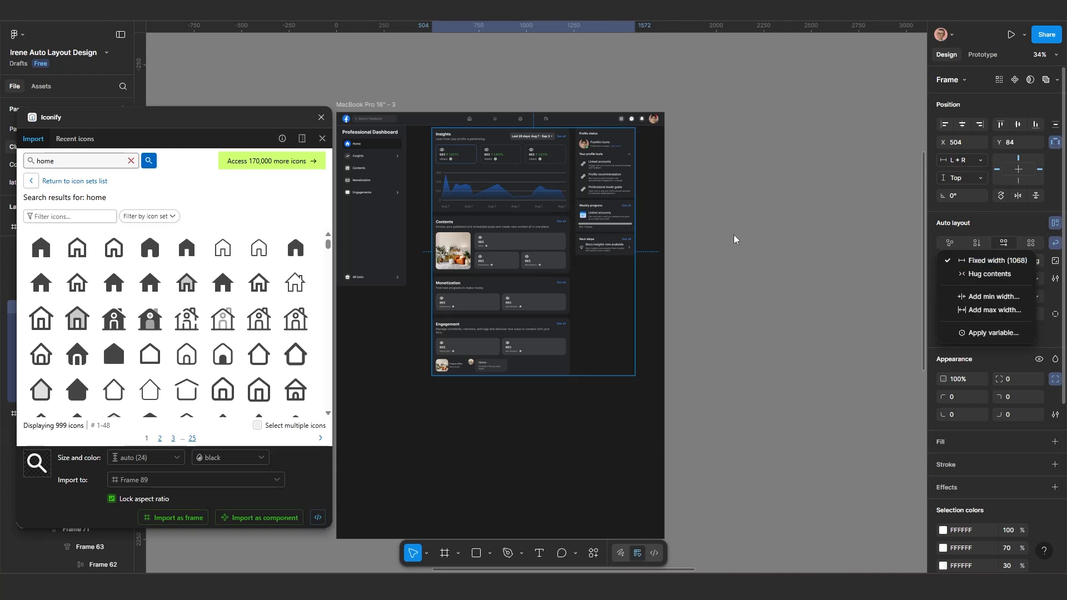
click(613, 203)
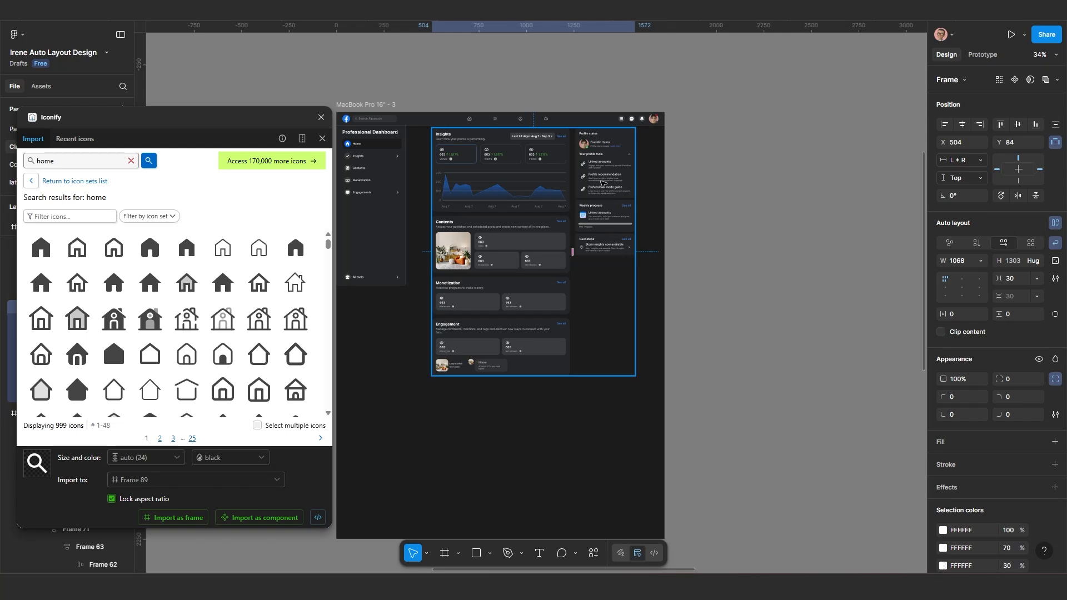
click(977, 161)
click(974, 191)
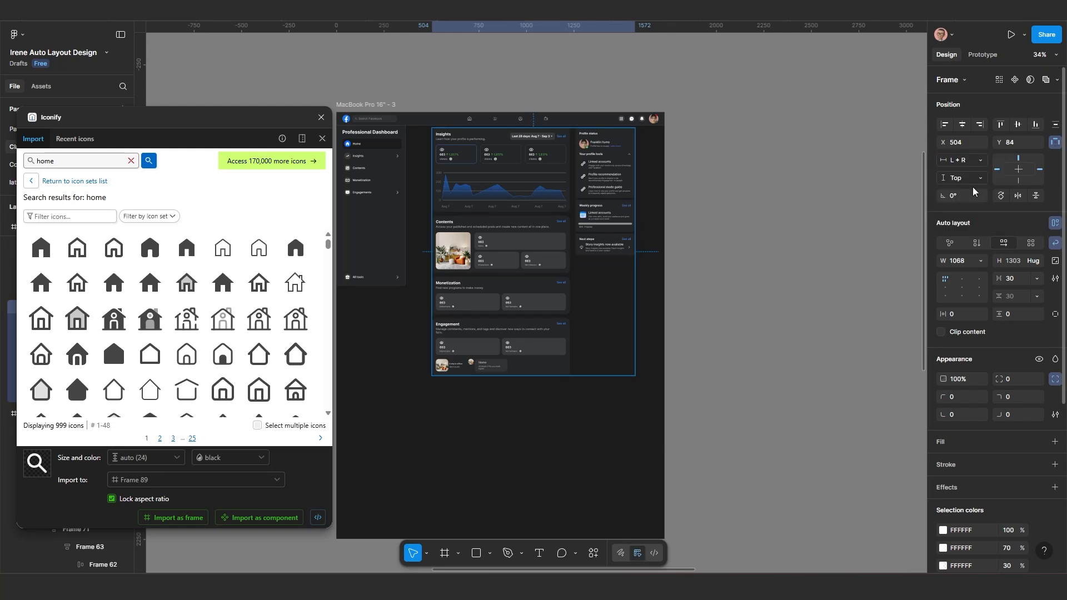
scroll(714, 292, down, 2)
scroll(670, 284, up, 2)
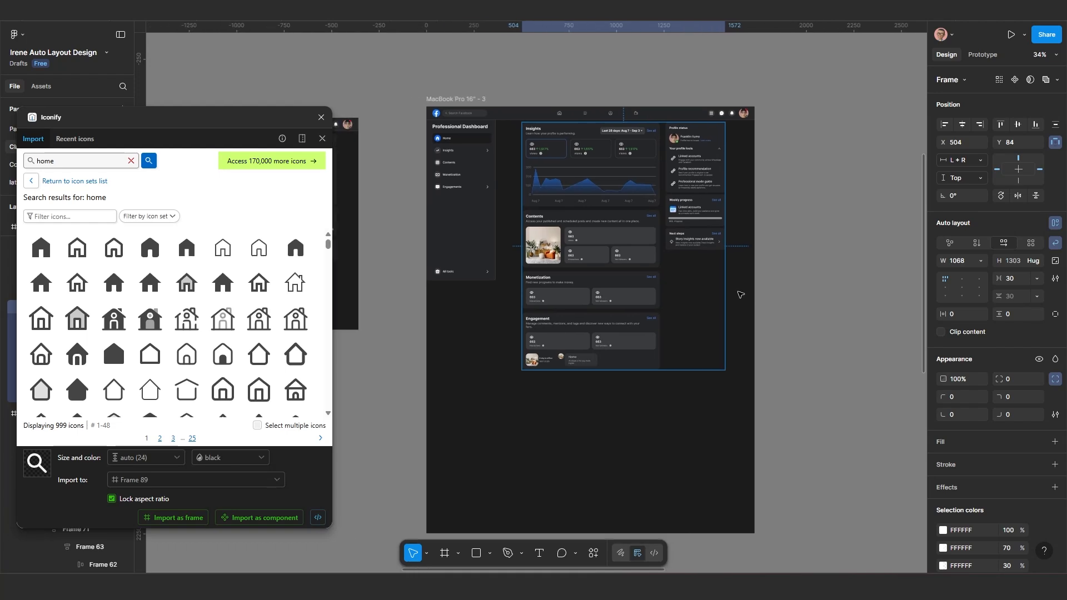
- Test the column wrapping by narrowing the MacBook Pro 16" - 3 artboard to about 1259 wide, and undo the resize
click(756, 298)
click(752, 309)
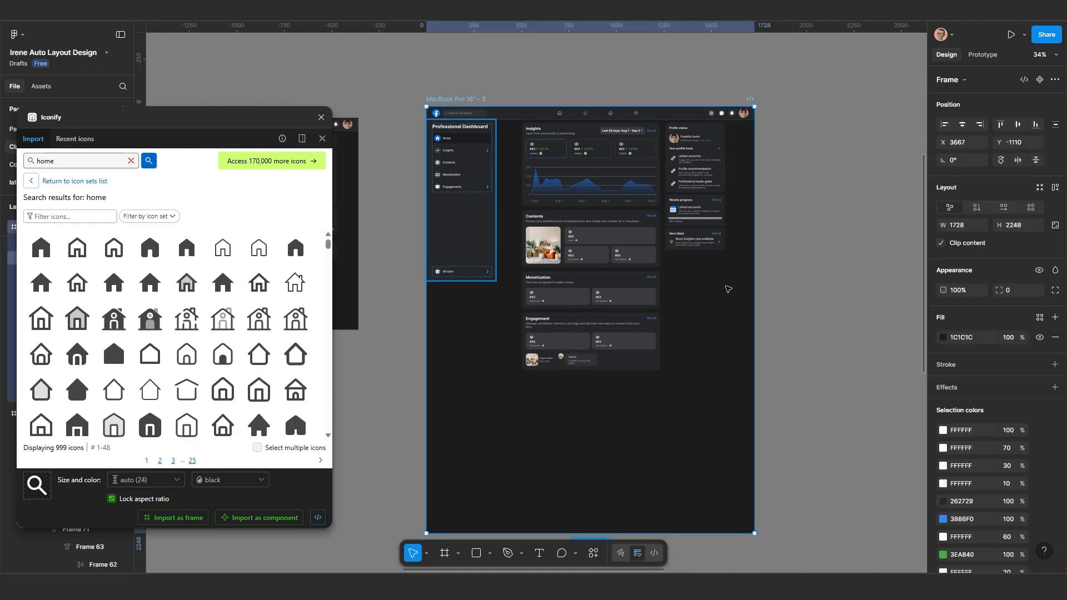
drag(726, 303, 666, 321)
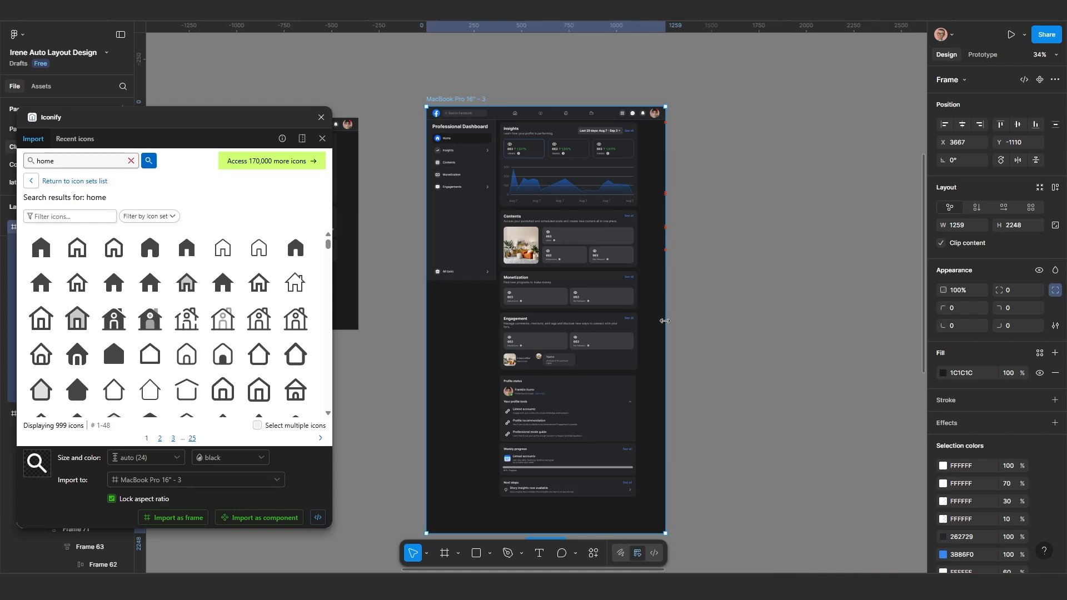
key(ctrl+z)
- Move the MacBook Pro 16" - 4 artboard farther below MacBook Pro 16" - 3, to about X 3970, Y 2587
scroll(673, 331, down, 3)
scroll(676, 335, down, 4)
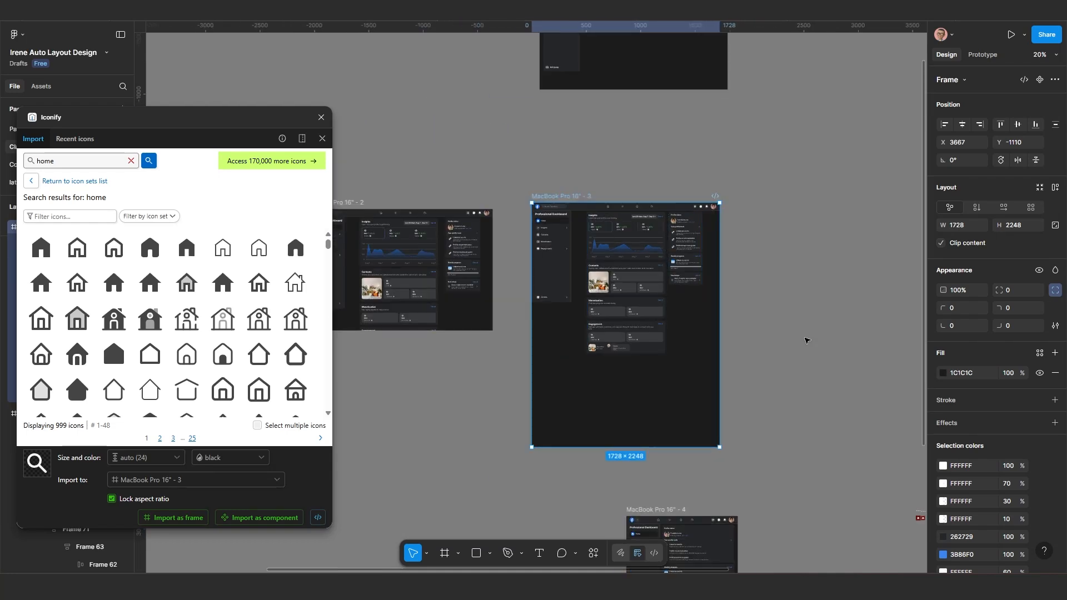
scroll(598, 390, up, 3)
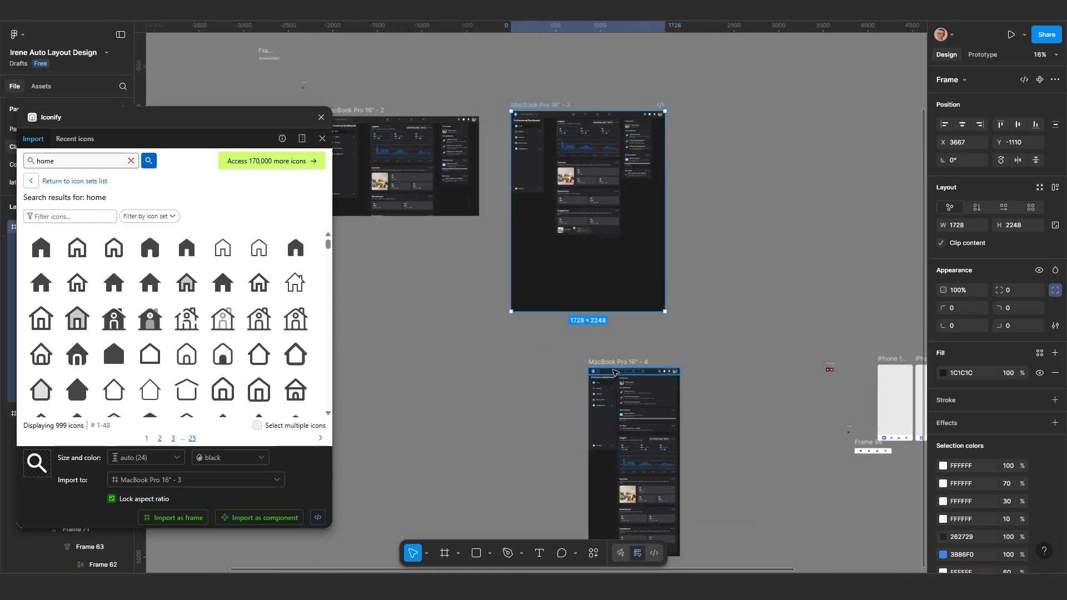
drag(602, 365, 550, 438)
- Examine the other dashboard artboards on the canvas, including the narrow layout and MacBook Pro 16" - 5
scroll(492, 389, down, 3)
scroll(491, 388, left, 3)
scroll(437, 258, up, 3)
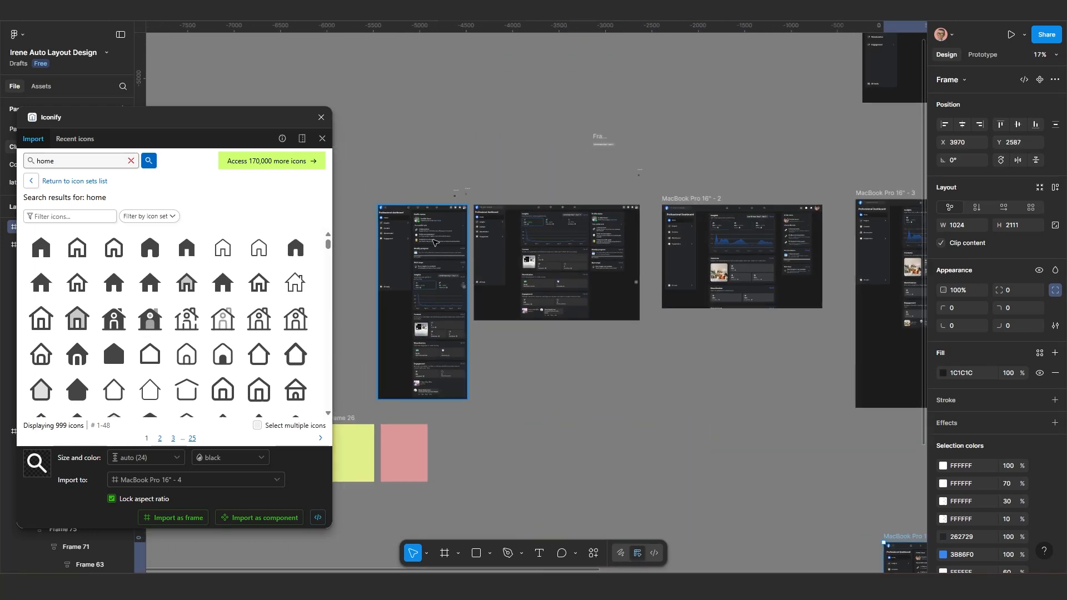
scroll(581, 395, down, 2)
drag(724, 374, 514, 374)
scroll(693, 371, up, 1)
drag(760, 394, 534, 367)
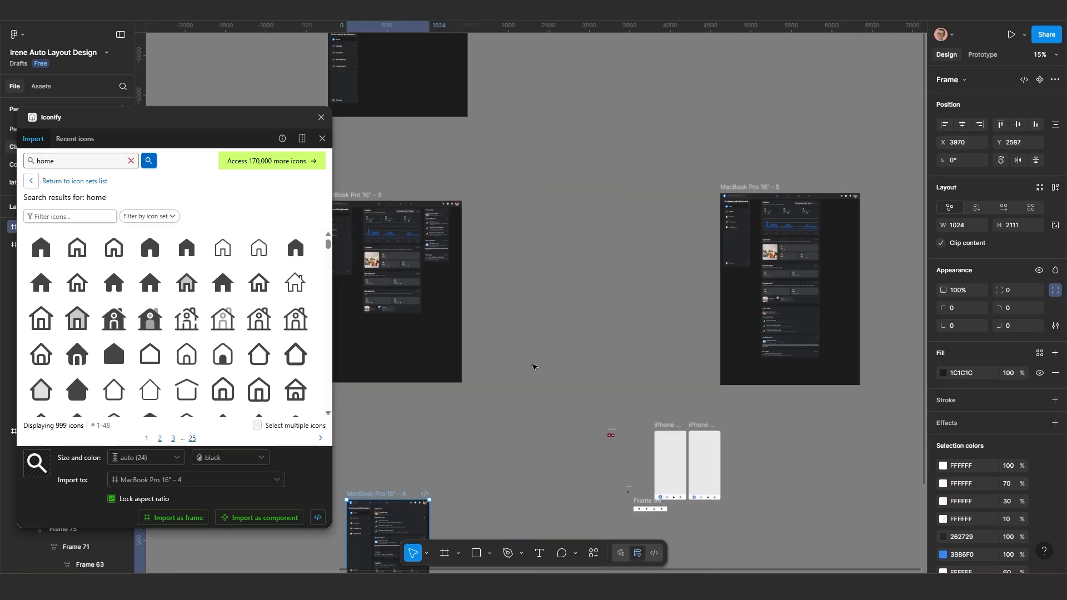
- Move the MacBook Pro 16" - 5 artboard together with the iPhone frames farther away, clearing the space beside MacBook Pro 16" - 3
scroll(542, 370, down, 1)
drag(530, 180, 826, 526)
drag(708, 304, 763, 427)
scroll(555, 372, up, 3)
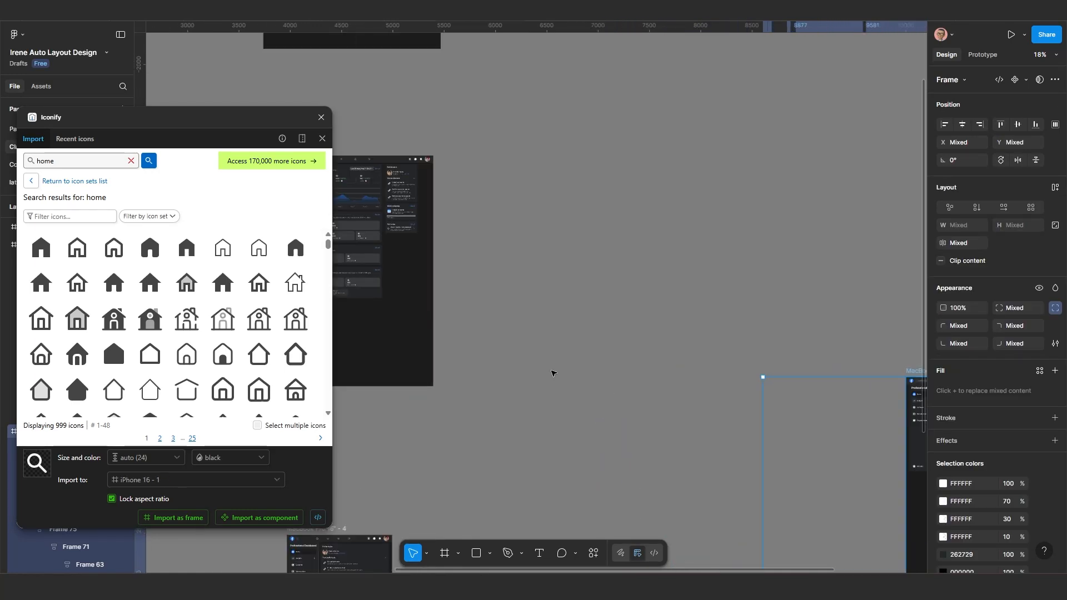
drag(499, 333, 698, 338)
scroll(698, 339, up, 1)
click(723, 339)
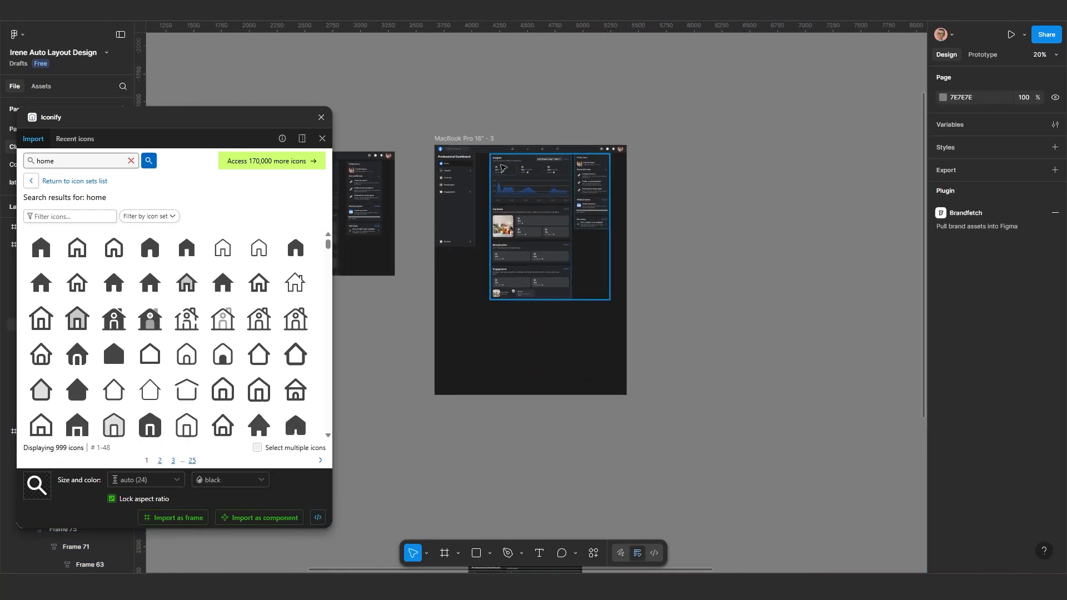
- Duplicate the MacBook Pro 16" - 3 artboard and place the copy beside it at about X 5678, Y -1110
click(463, 139)
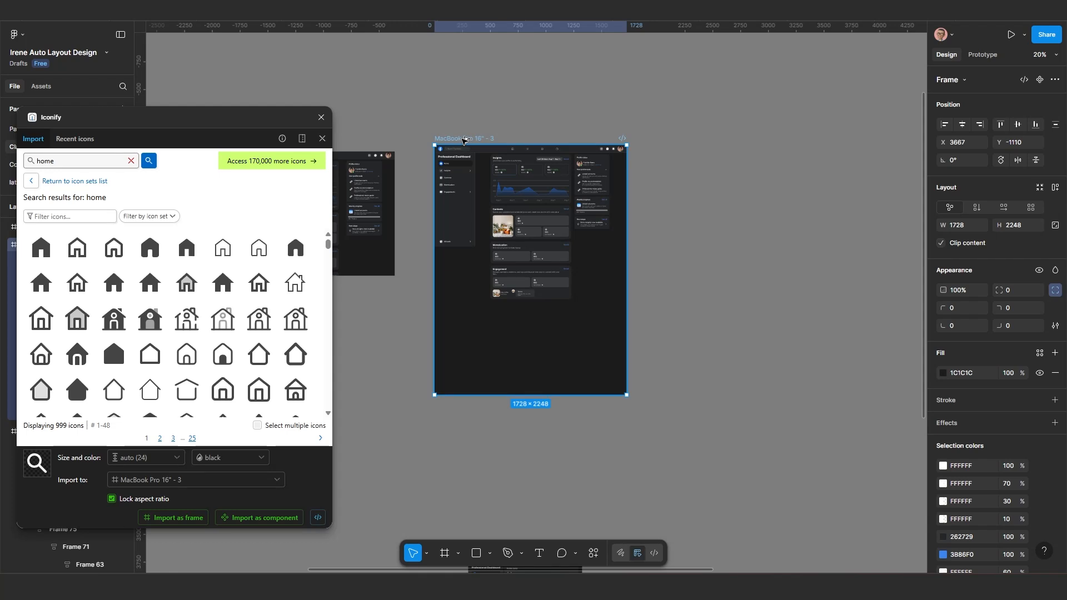
drag(463, 139, 679, 116)
scroll(682, 203, up, 2)
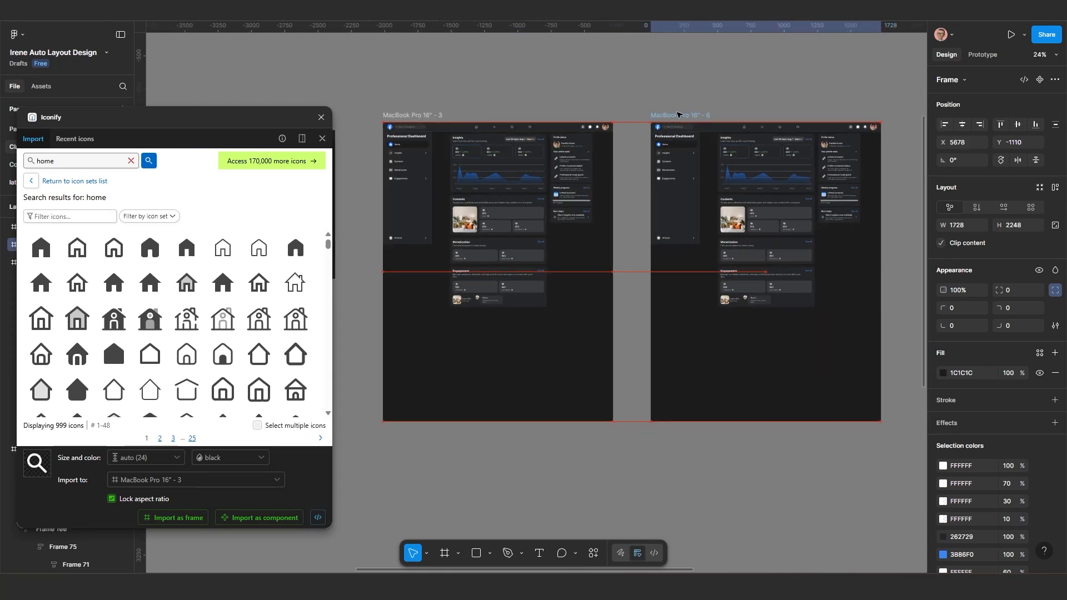
scroll(636, 255, down, 2)
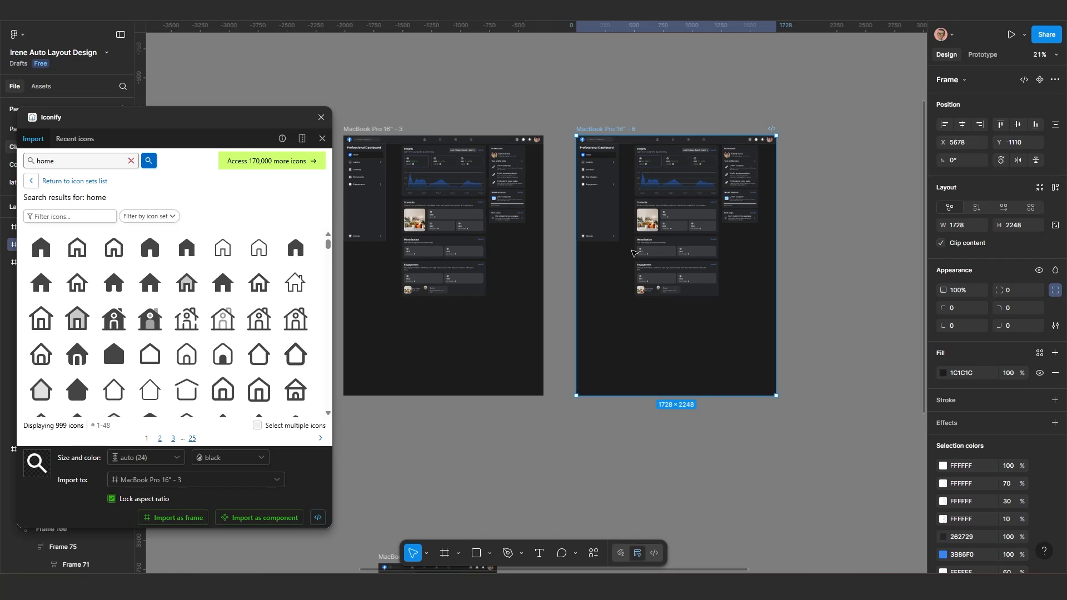
scroll(653, 270, up, 2)
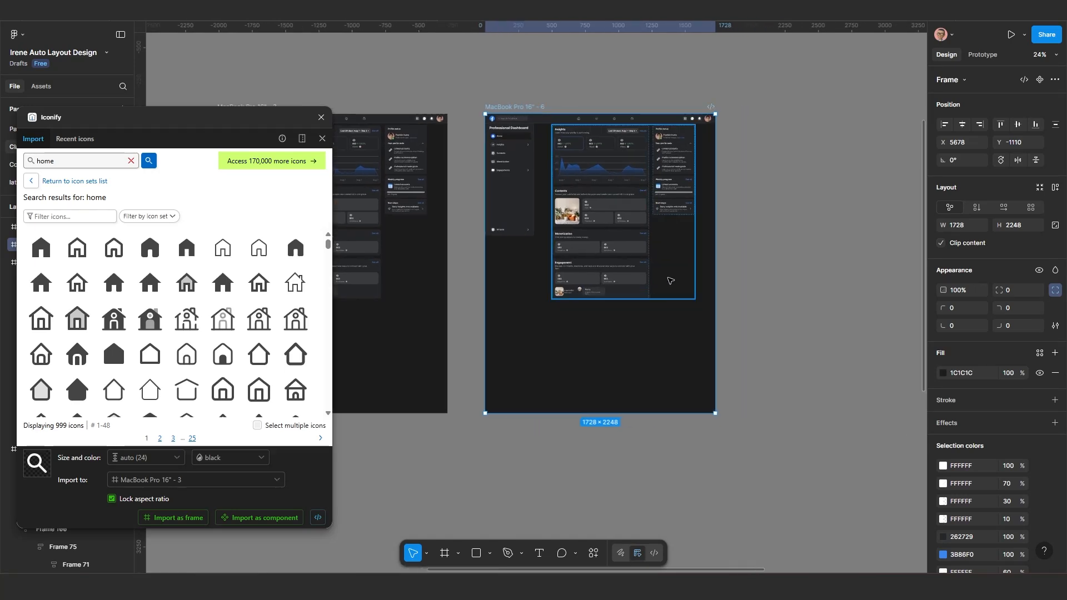
scroll(682, 271, up, 1)
click(776, 230)
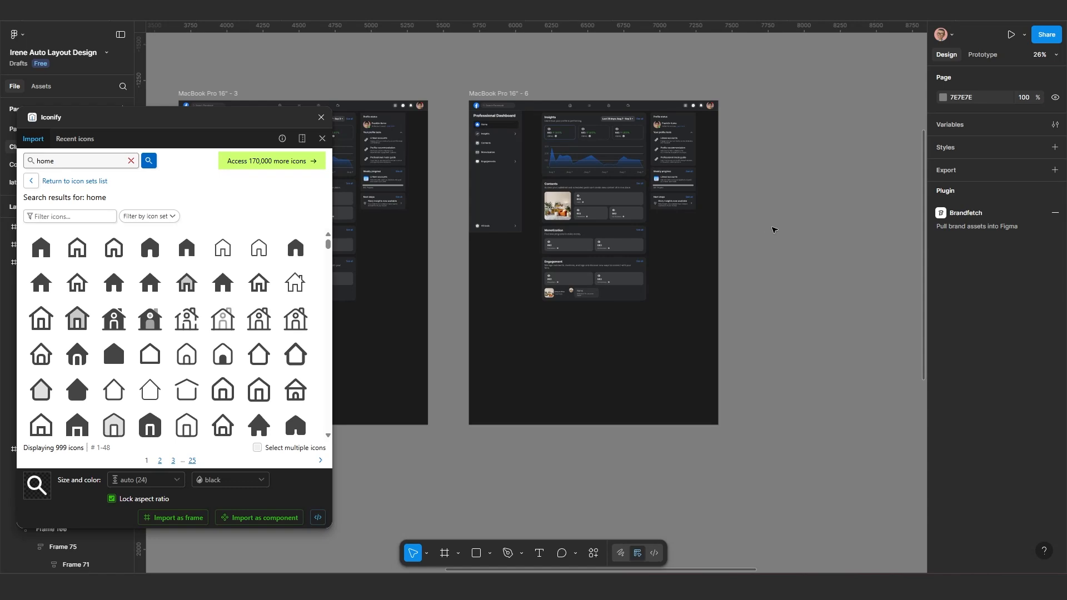
- Try resizing the width of the frame holding both columns on the duplicated artboard, and undo the resize
click(688, 281)
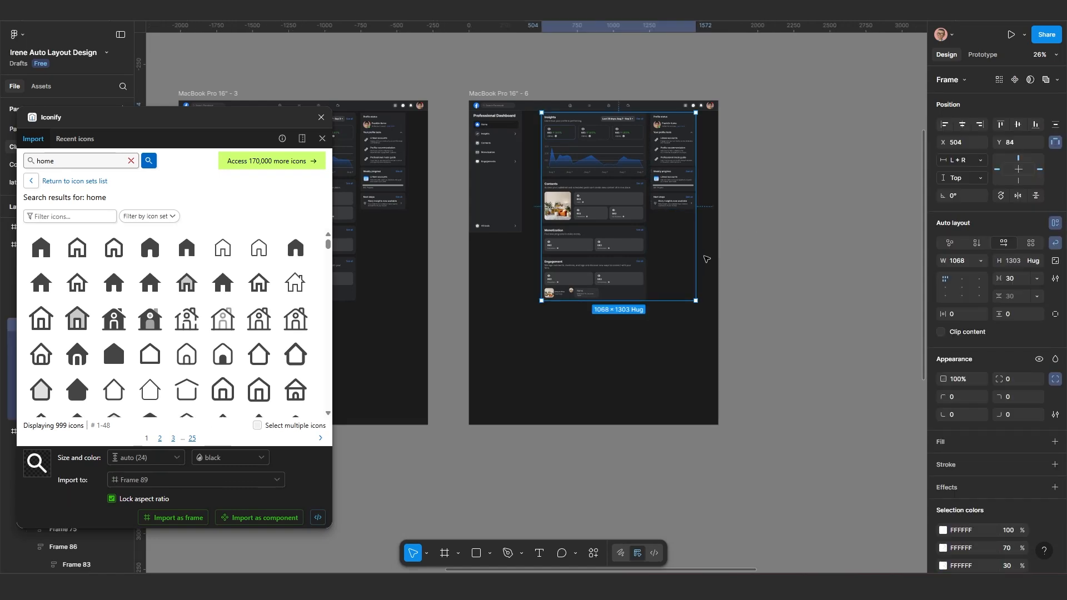
mouse_move(696, 251)
mouse_down()
mouse_move(636, 247)
mouse_move(702, 234)
mouse_up()
key(ctrl+z)
click(723, 275)
ctrl+scroll(501, 223, down, 2)
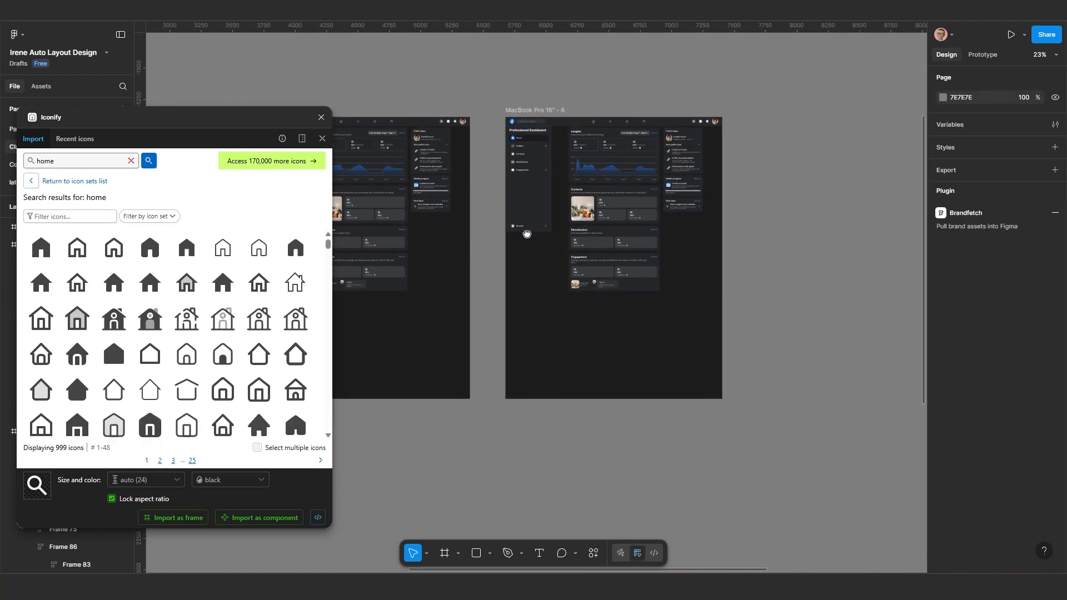
ctrl+scroll(437, 233, up, 1)
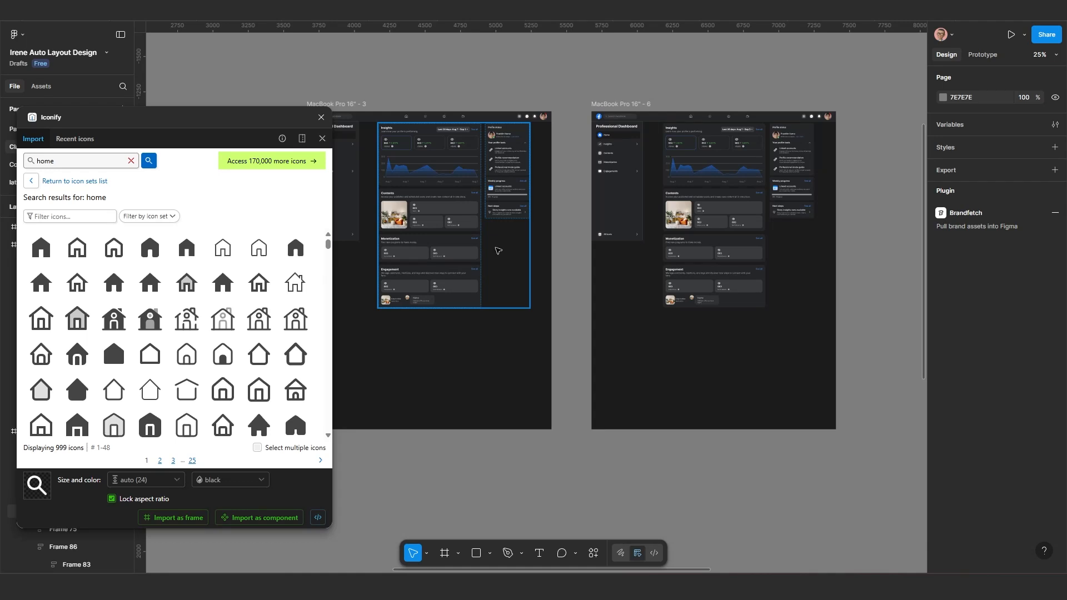
scroll(498, 251, down, 1)
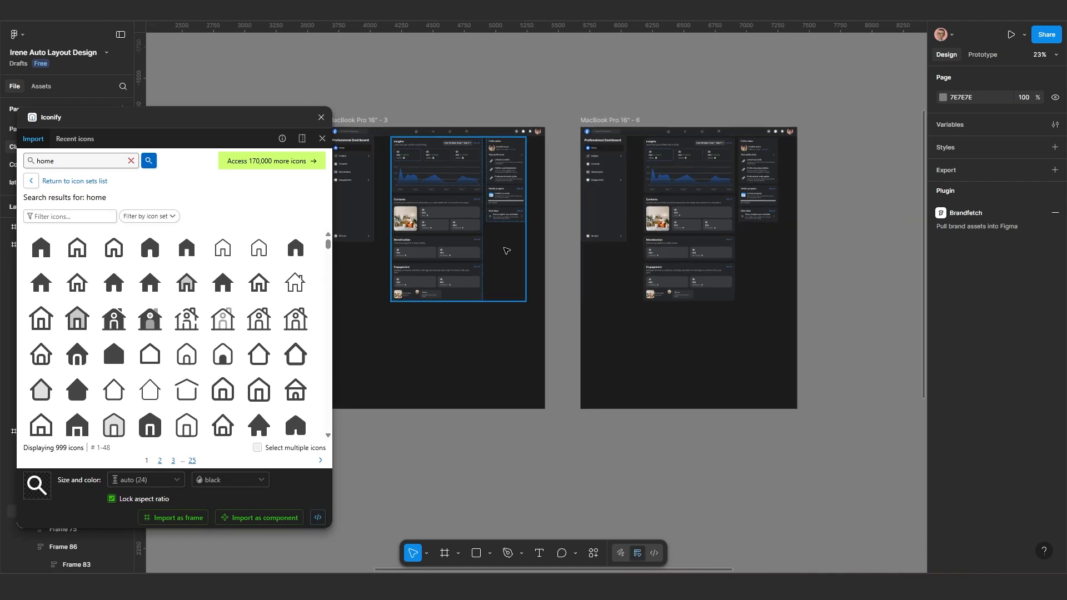
scroll(506, 251, down, 1)
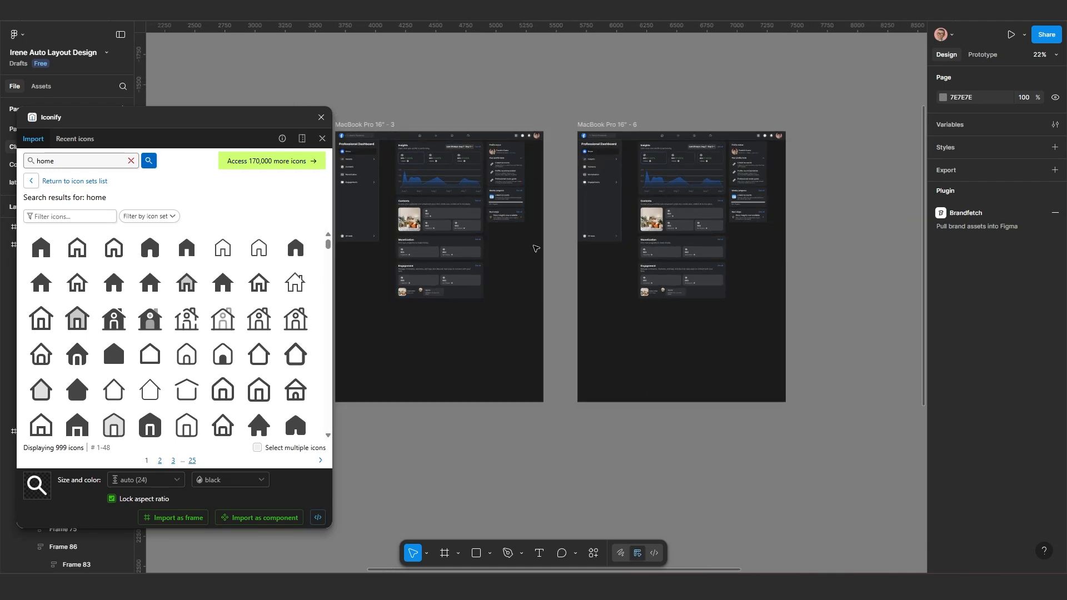
scroll(559, 249, down, 2)
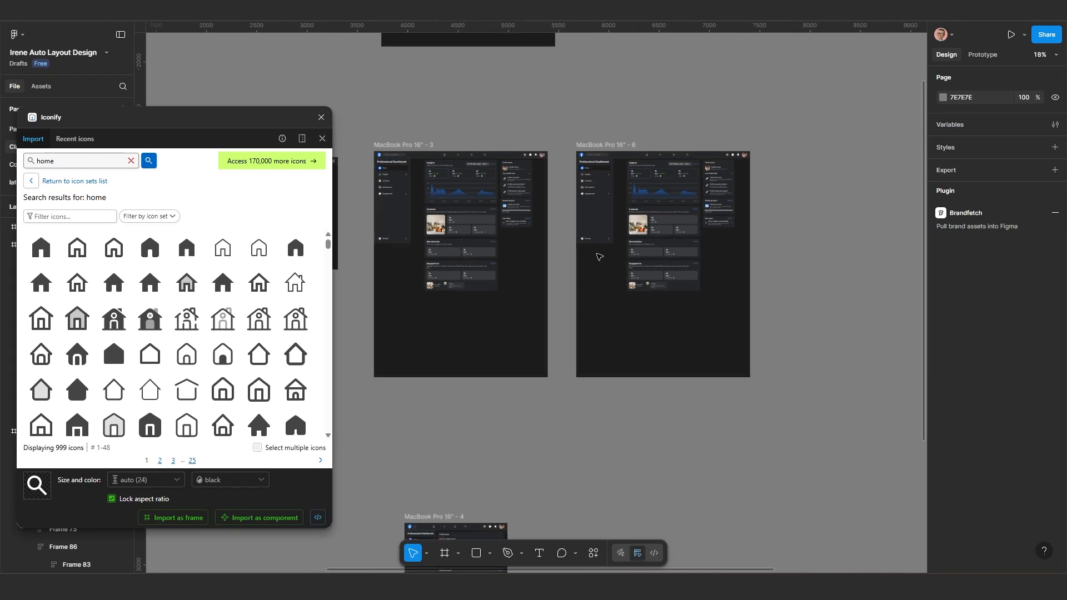
scroll(695, 267, up, 5)
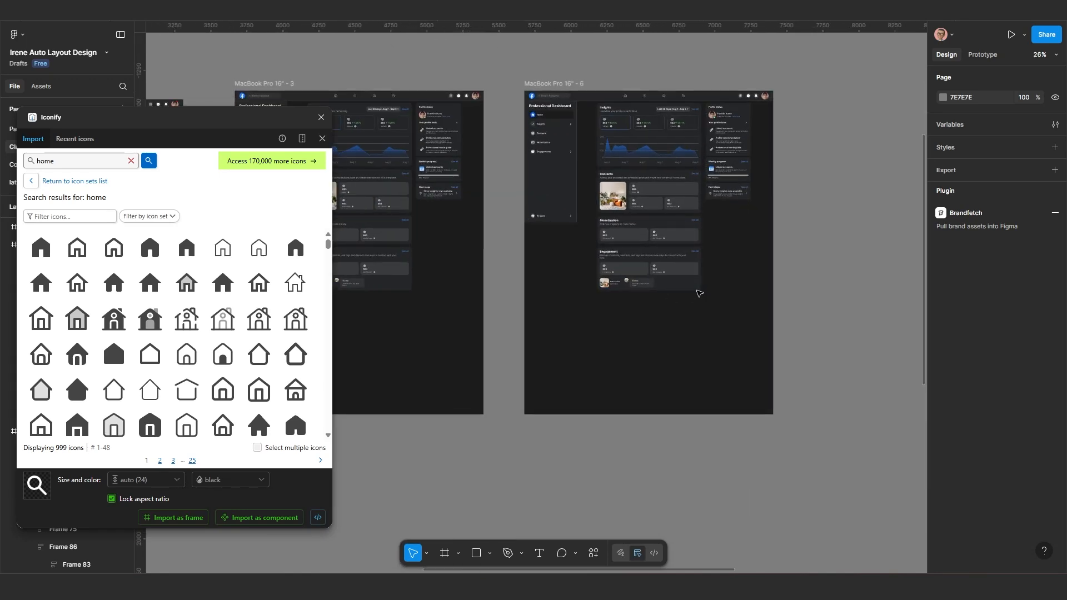
drag(675, 292, 671, 296)
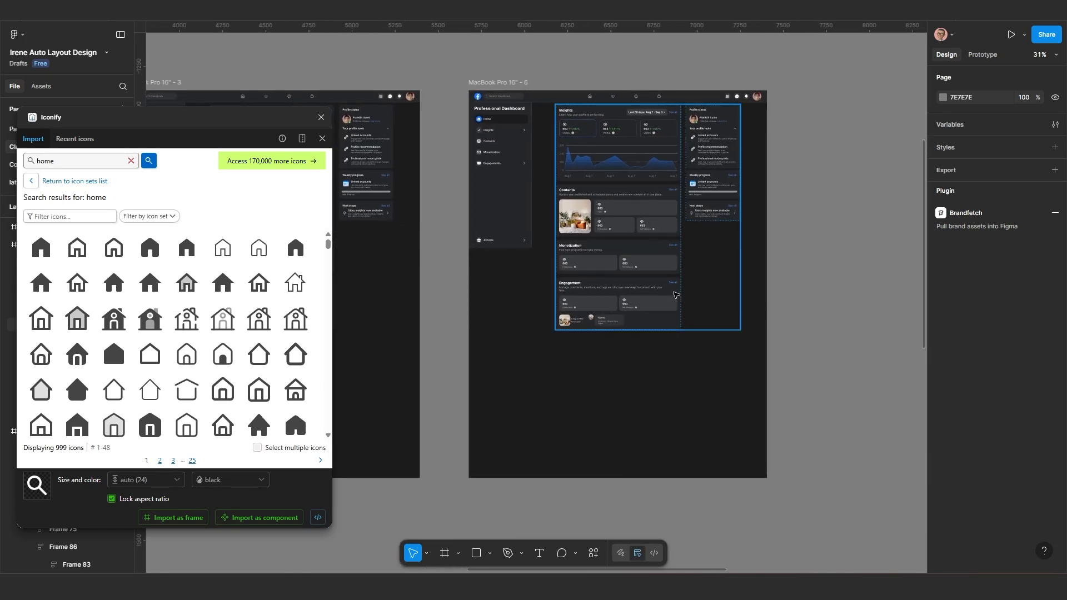
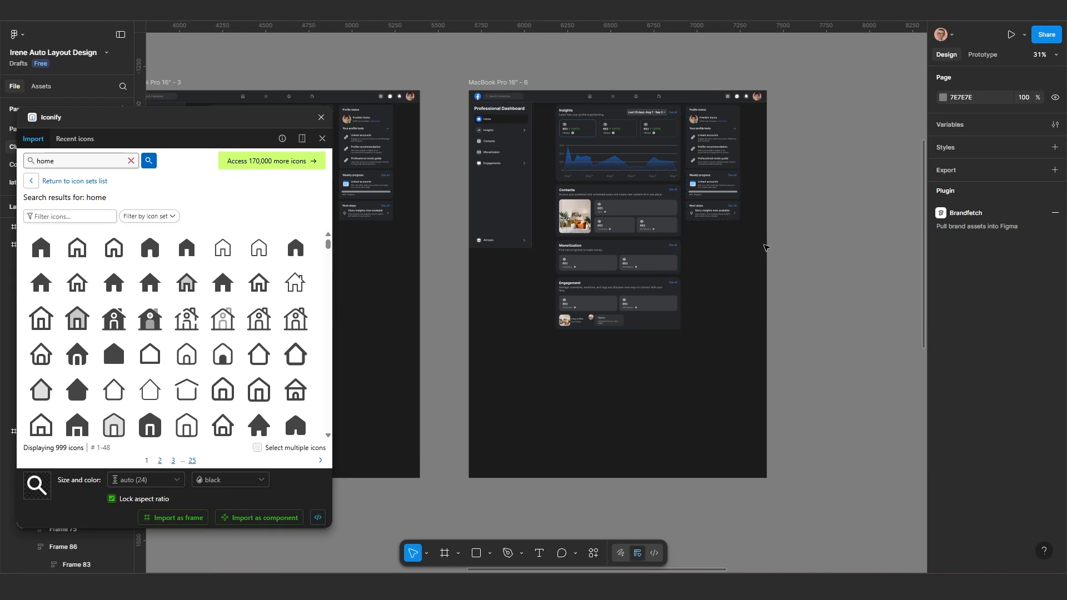
- Resize the duplicated MacBook Pro 16" - 6 artboard to the iPad Pro 12.9" preset, 1024 × 1366
click(502, 84)
drag(502, 84, 504, 85)
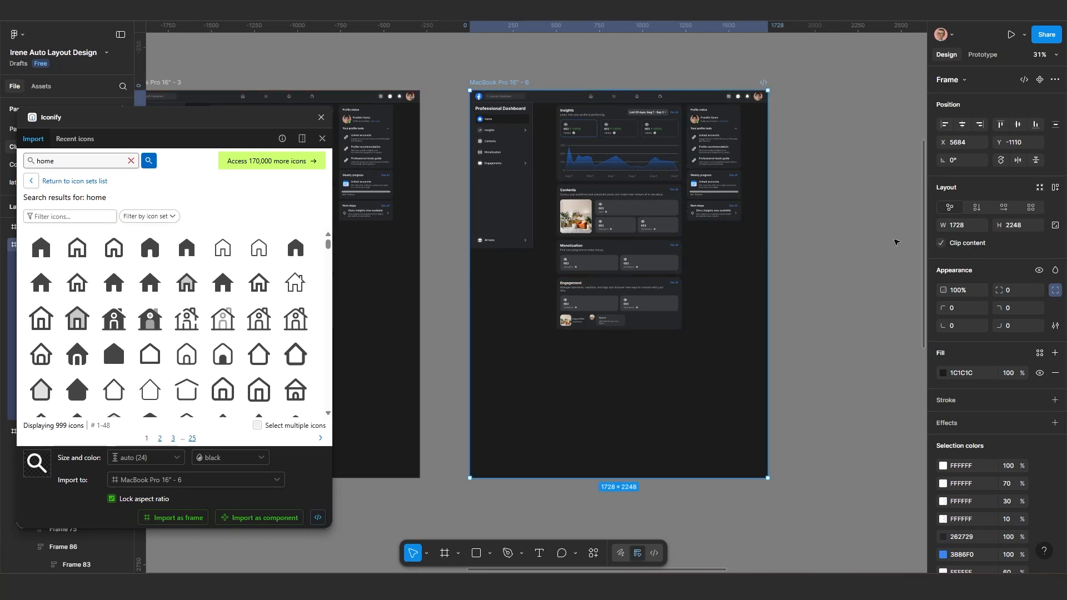
click(957, 80)
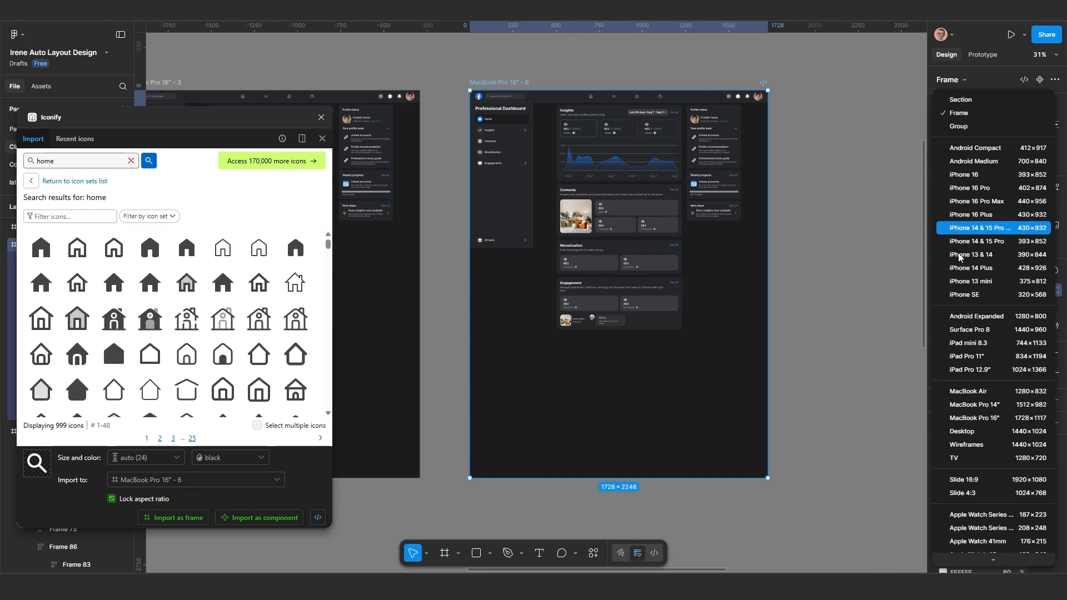
click(988, 369)
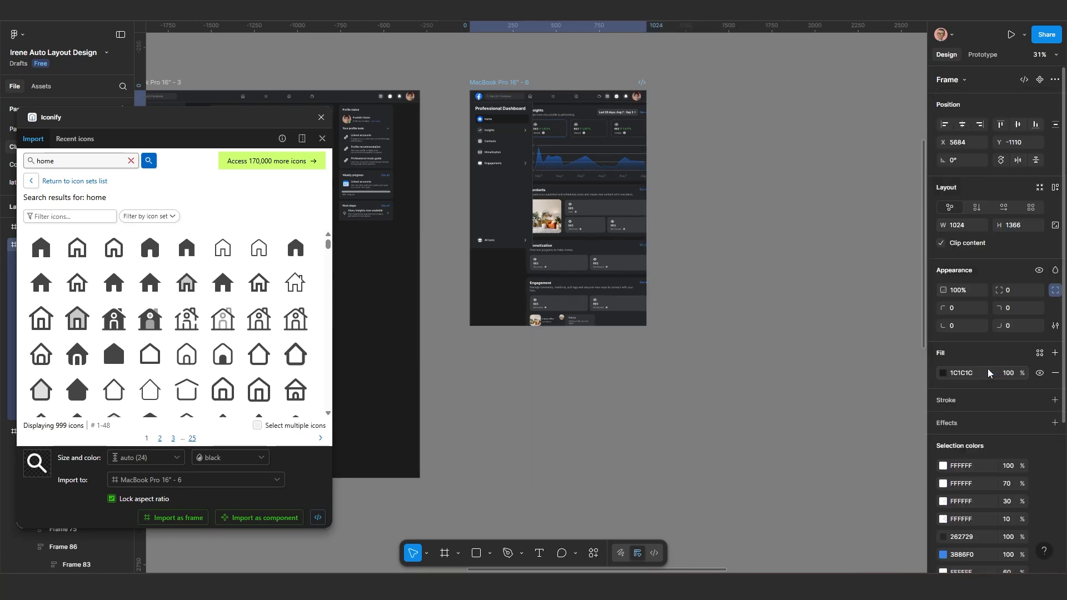
- Set the width of the main column with Insights, Contents, Monetization and Engagement to Fill container on the resized artboard
scroll(595, 312, up, 3)
scroll(595, 313, up, 2)
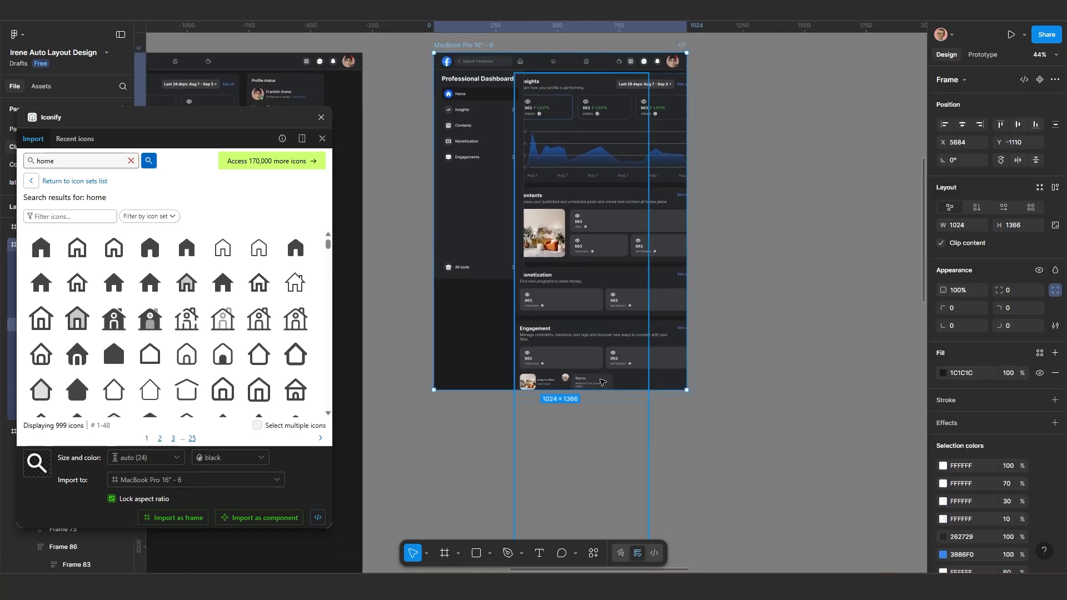
click(629, 254)
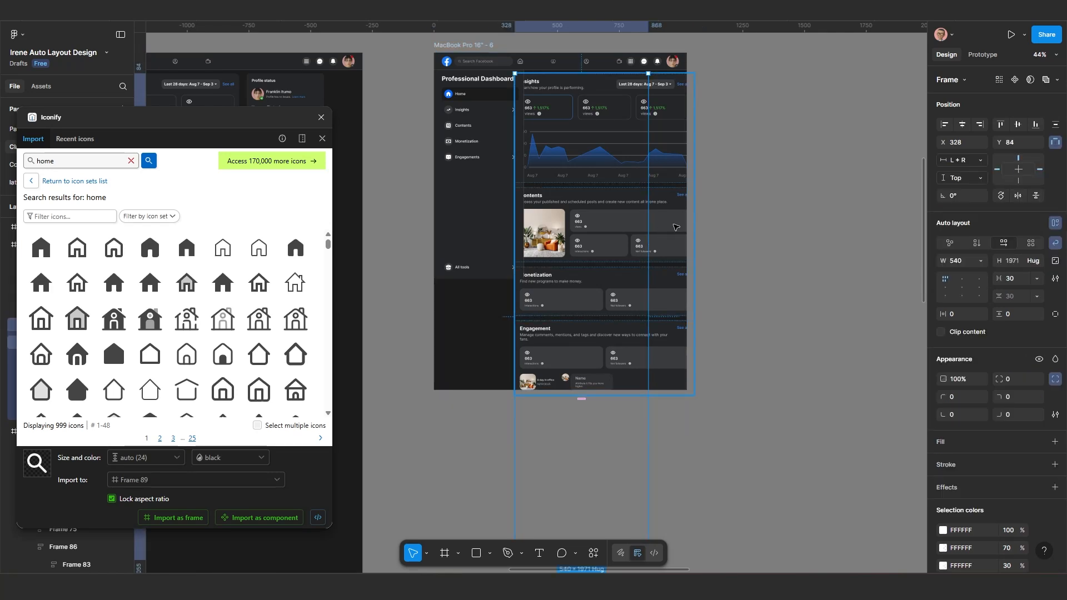
click(639, 208)
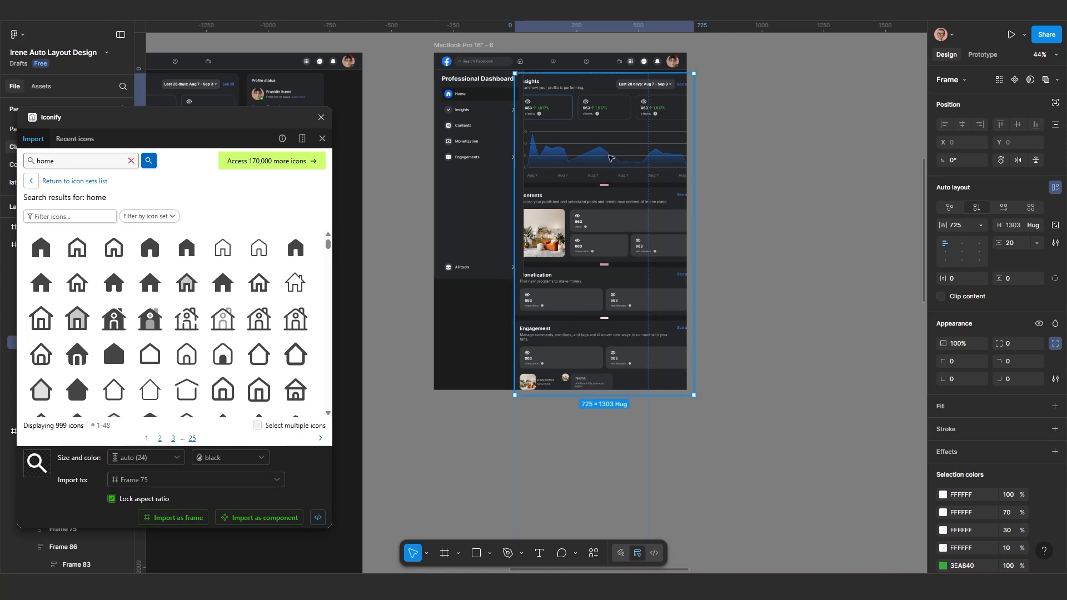
click(976, 225)
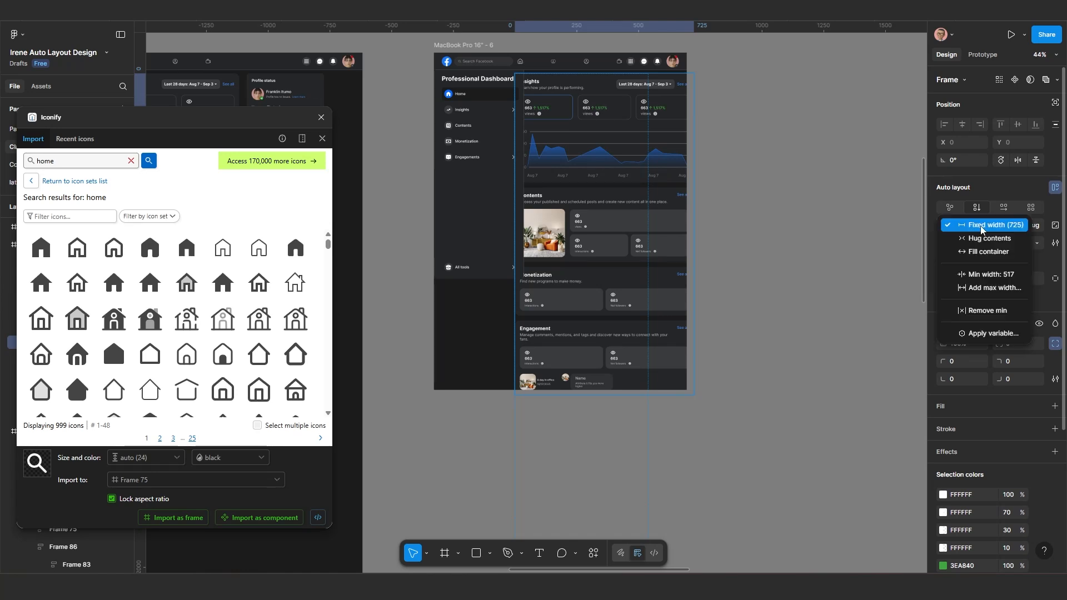
click(982, 253)
scroll(638, 296, up, 2)
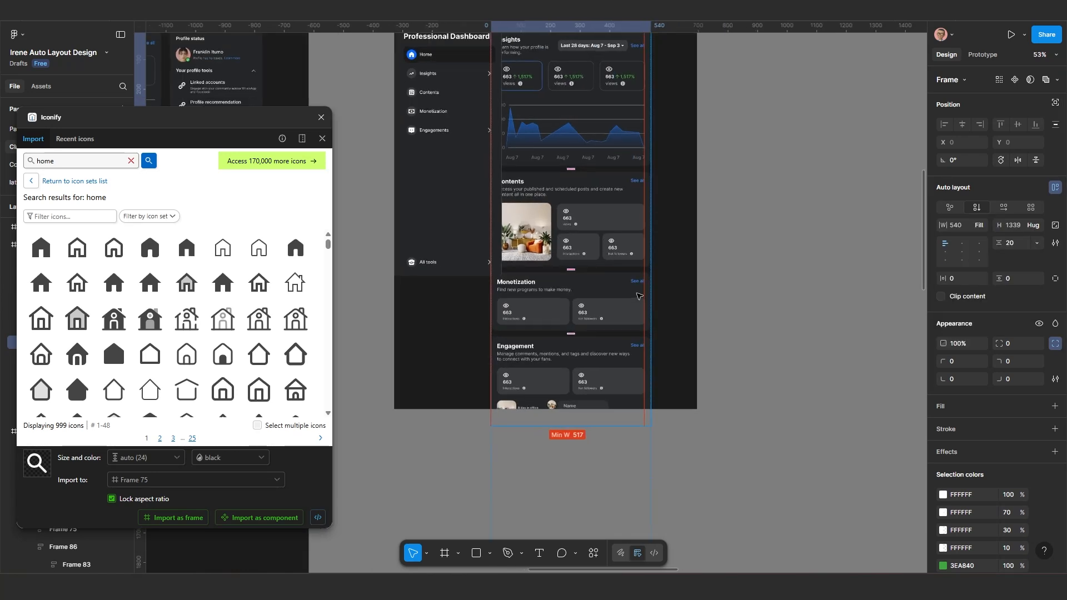
- Widen the frame holding both columns on the tablet-sized artboard to 586 and narrow the Professional Dashboard sidebar to 310
scroll(663, 274, down, 2)
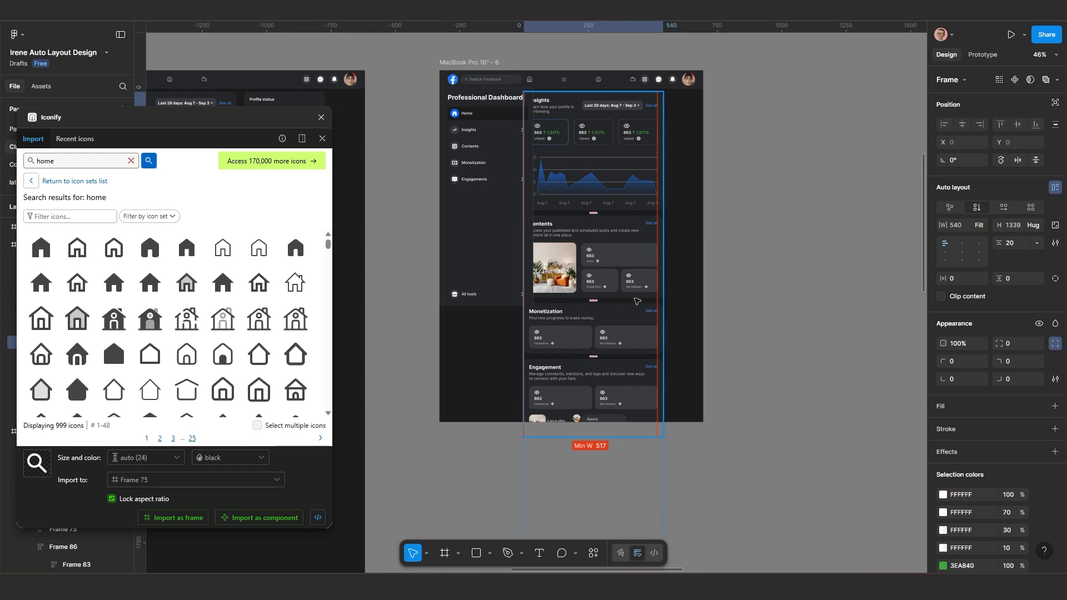
click(775, 311)
click(661, 298)
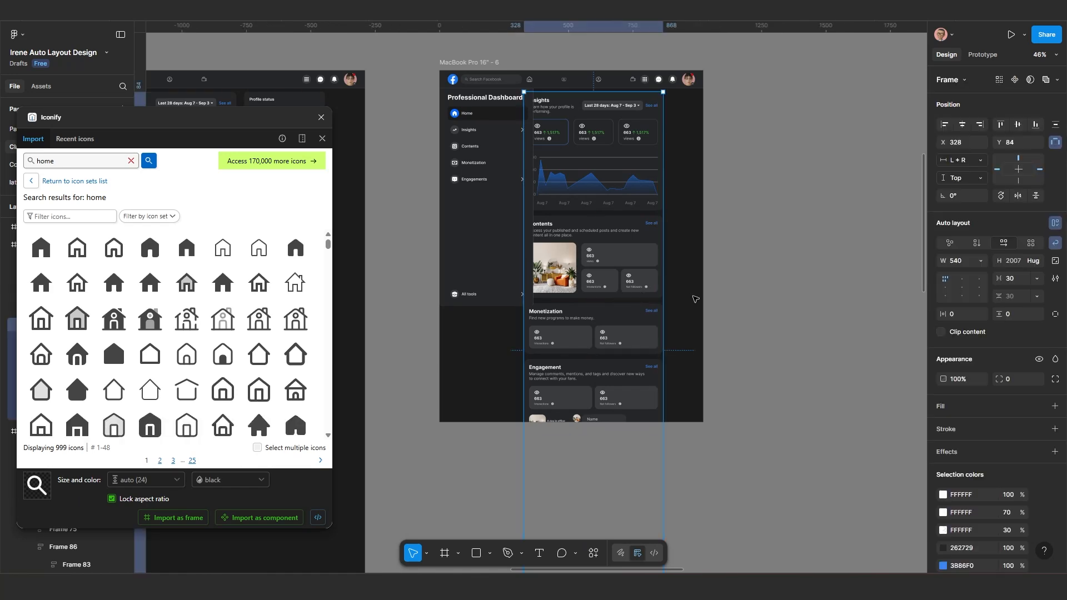
drag(667, 297, 674, 294)
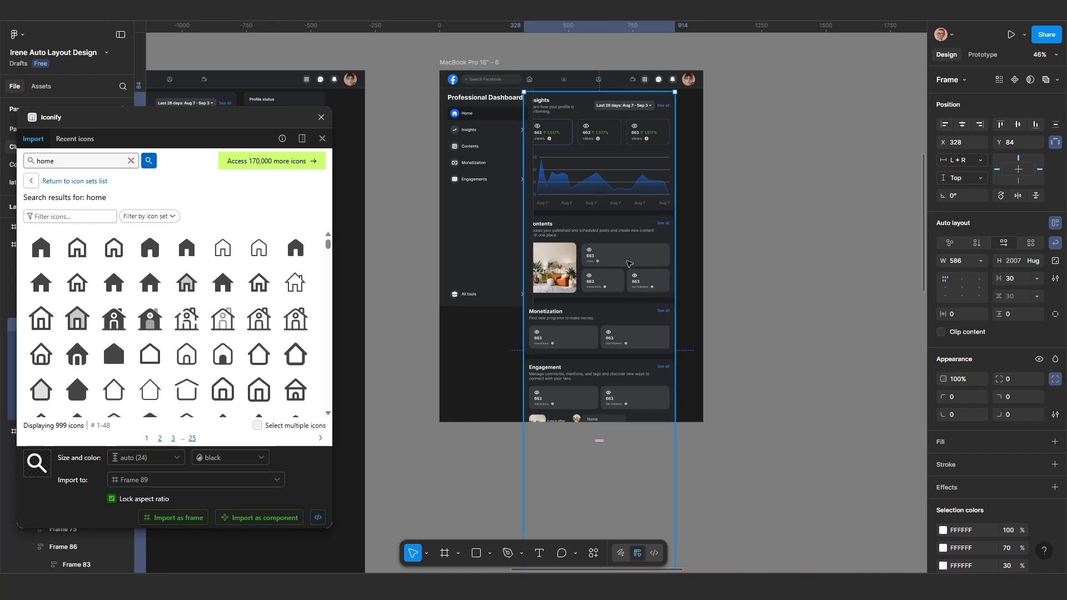
click(488, 261)
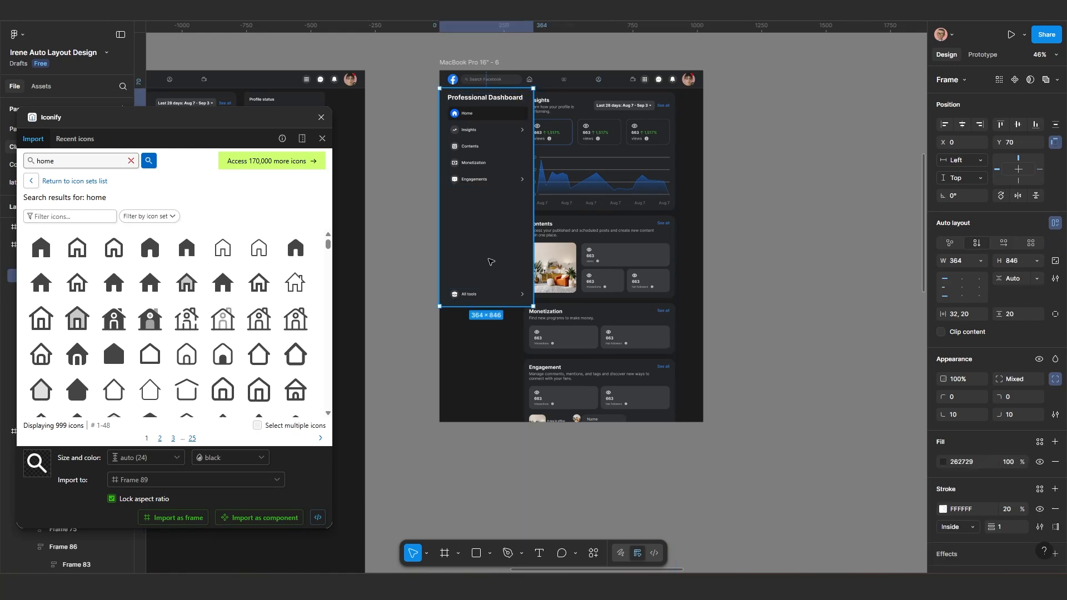
drag(531, 233, 519, 239)
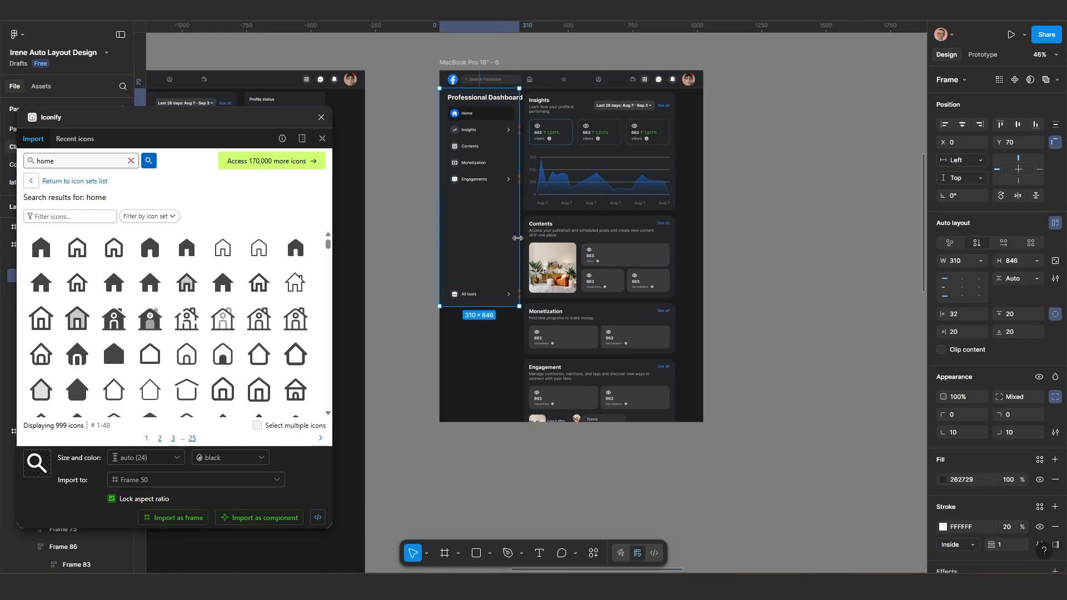
- Reduce the font size of the sidebar's Professional Dashboard heading to 22
scroll(537, 312, up, 2)
scroll(537, 313, up, 5)
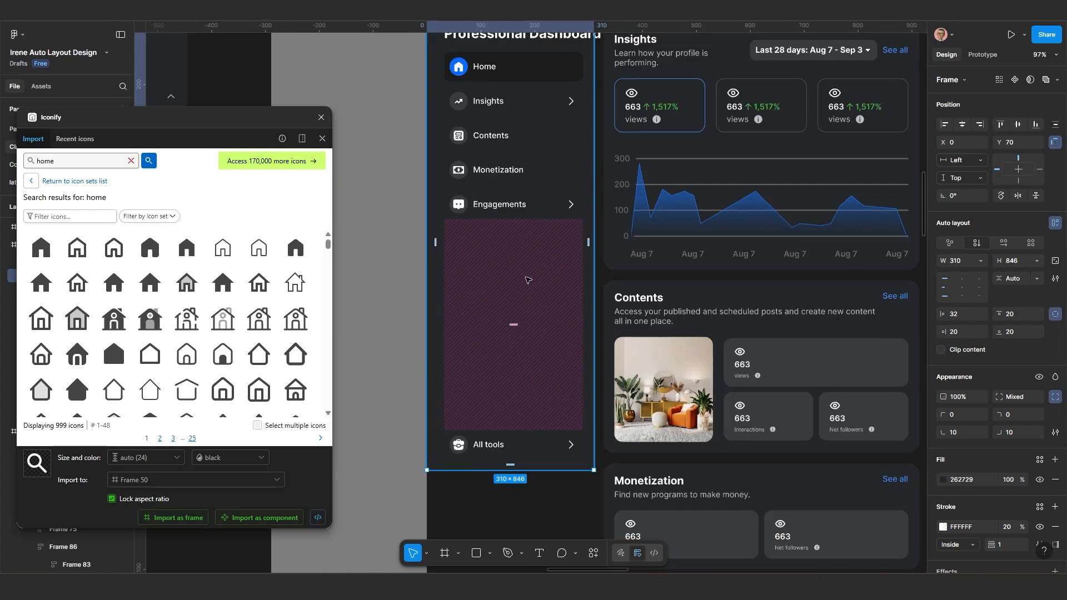
scroll(578, 291, down, 2)
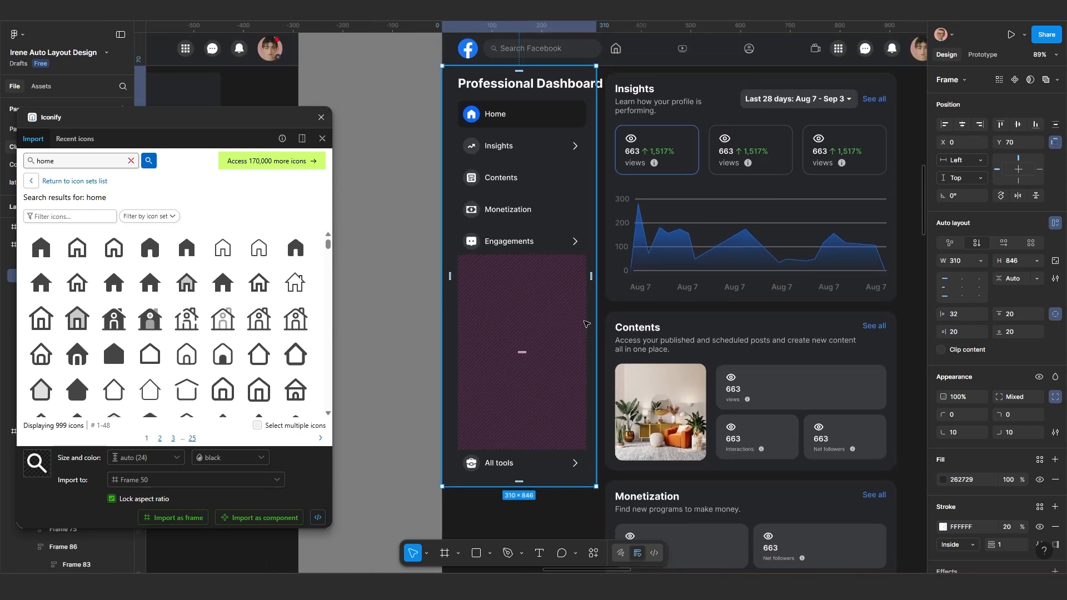
click(544, 97)
click(547, 95)
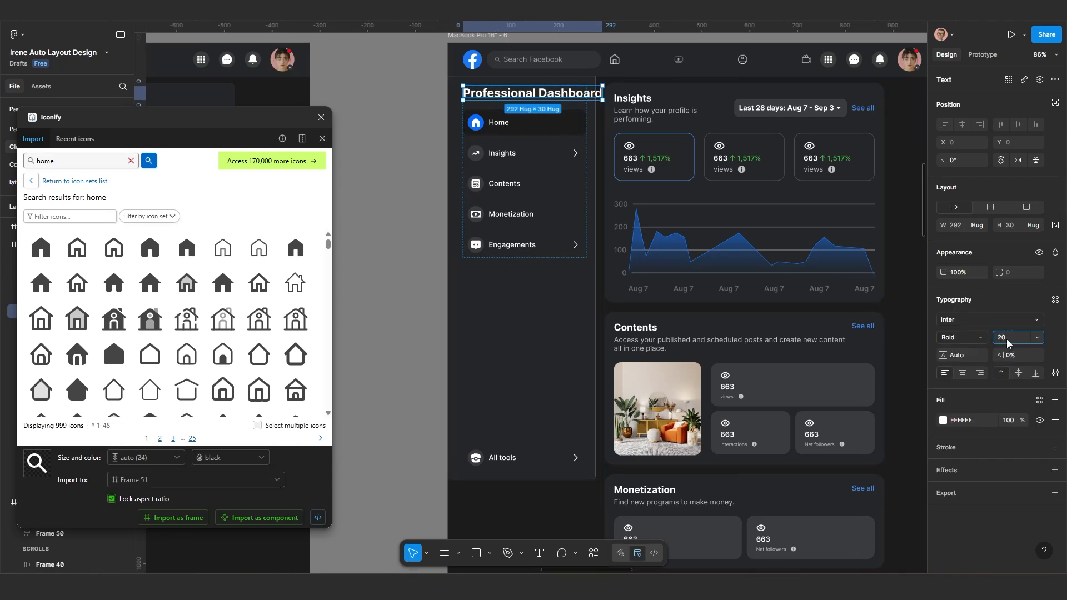
key(Return)
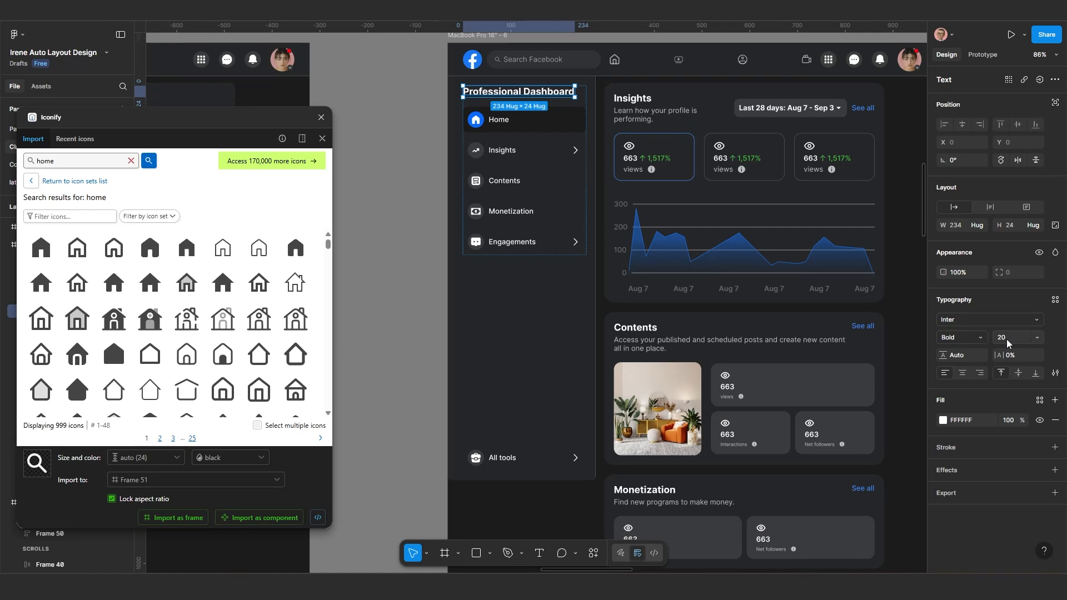
click(1006, 339)
text(22)
key(Return)
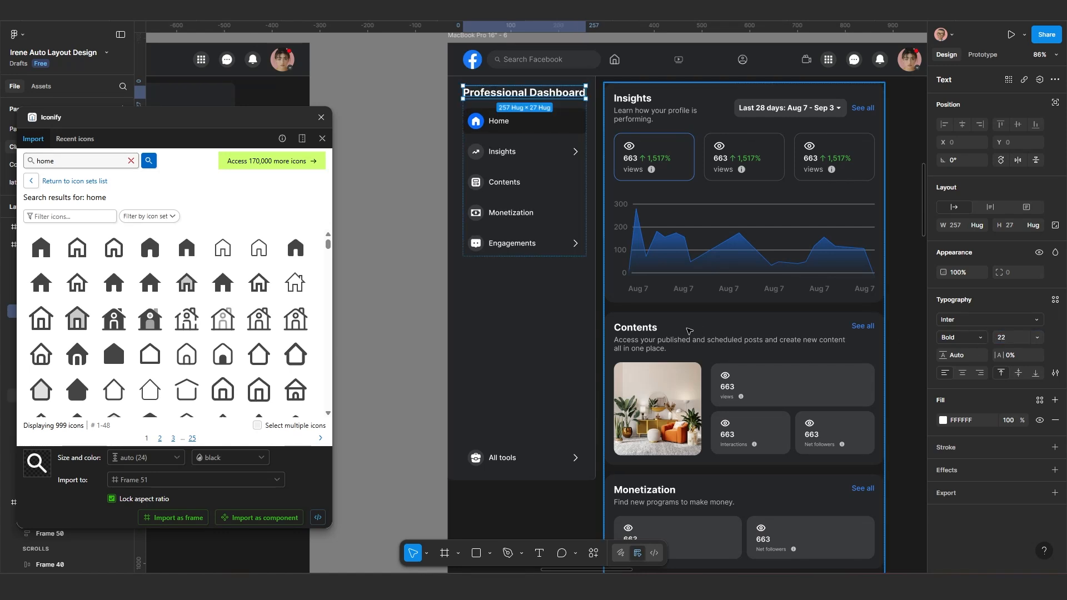
- Move the frame holding both columns to about X 362, Y 90, clear of the sidebar
scroll(689, 331, down, 5)
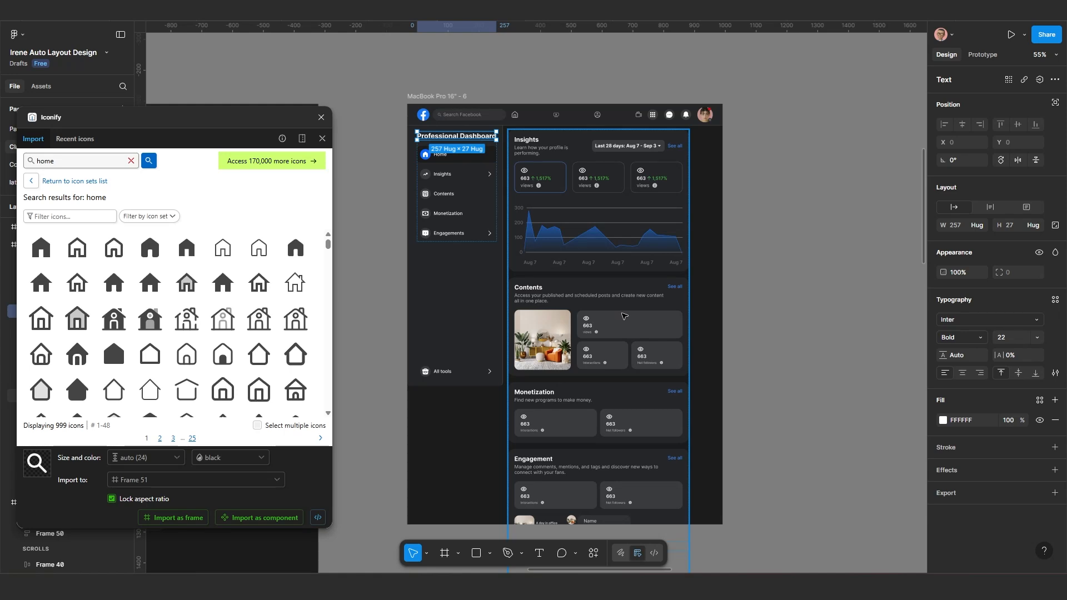
drag(624, 316, 632, 318)
scroll(507, 378, down, 3)
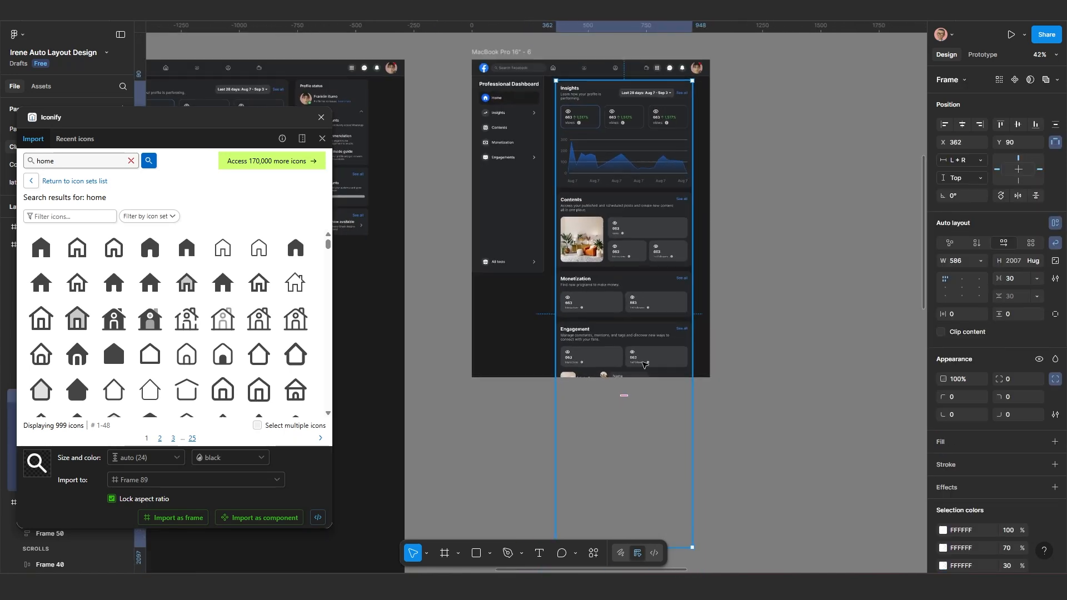
- Extend the MacBook Pro 16" - 6 artboard downward to a height of 2248 to contain all stacked sections
click(514, 374)
drag(516, 378, 511, 477)
scroll(498, 527, down, 4)
scroll(515, 437, up, 1)
scroll(610, 412, up, 1)
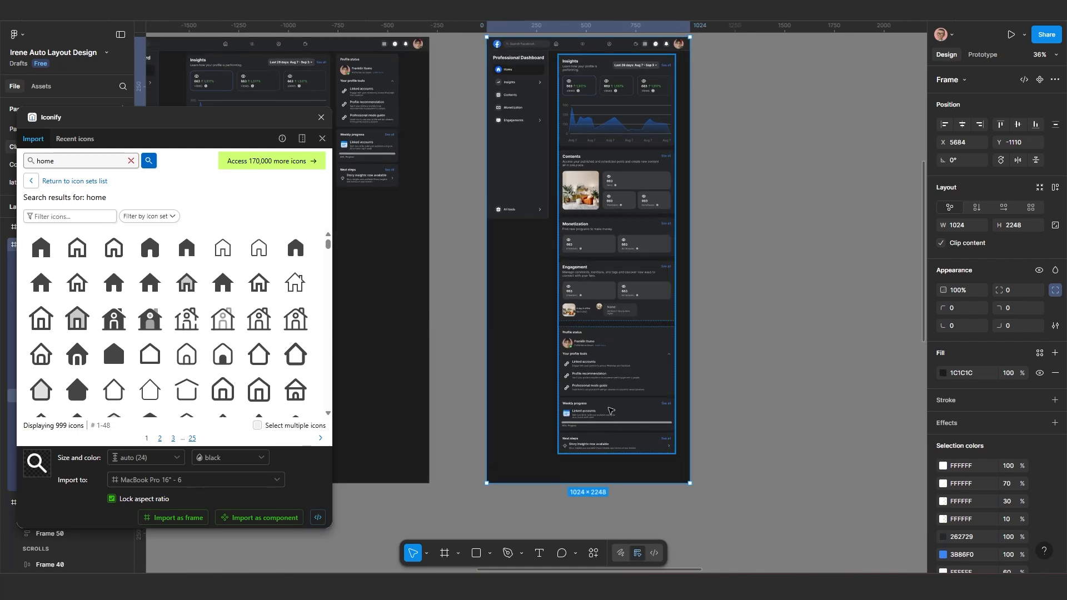
- Reorder the Profile status column so it sits above the Insights column in the wrapping frame
double_click(613, 394)
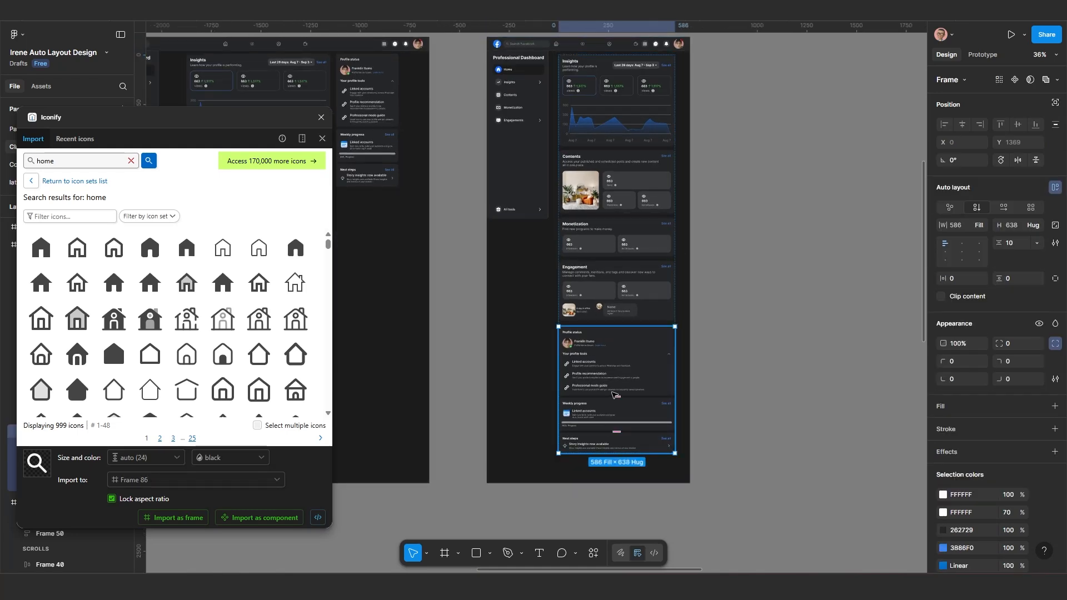
key(Up)
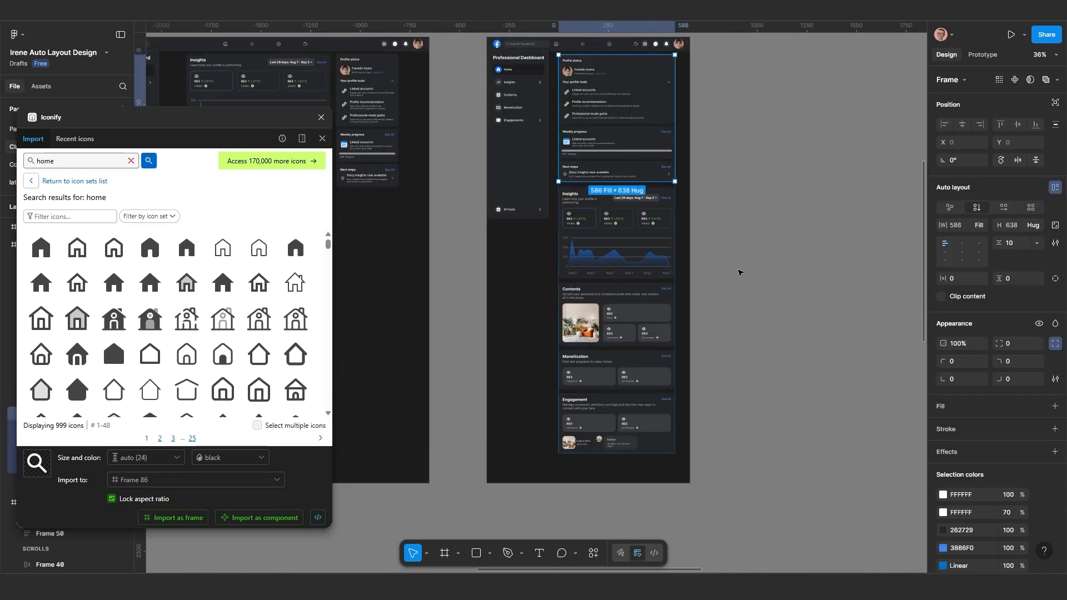
click(739, 245)
- Shrink the Search Facebook bar in the resized artboard's header to a width of 41
scroll(616, 139, up, 2)
scroll(632, 223, up, 2)
scroll(635, 248, up, 3)
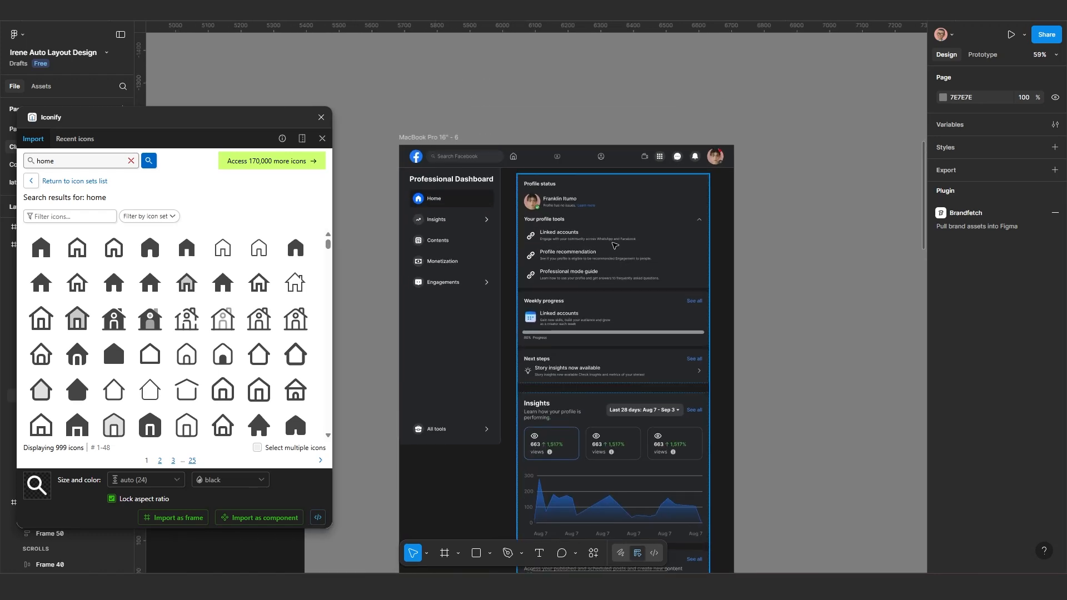
scroll(550, 193, up, 4)
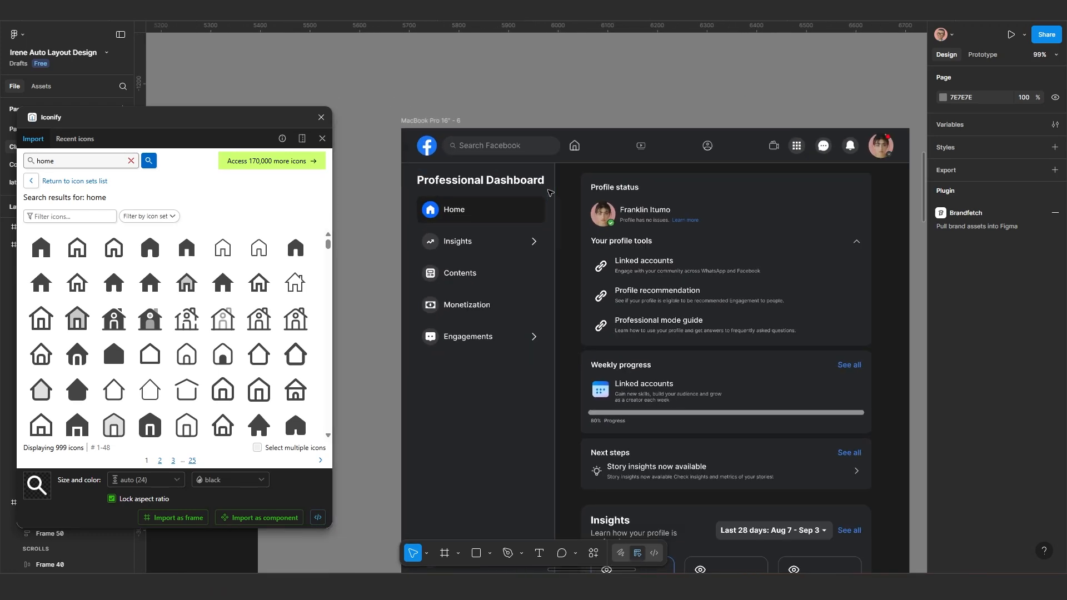
scroll(542, 167, down, 2)
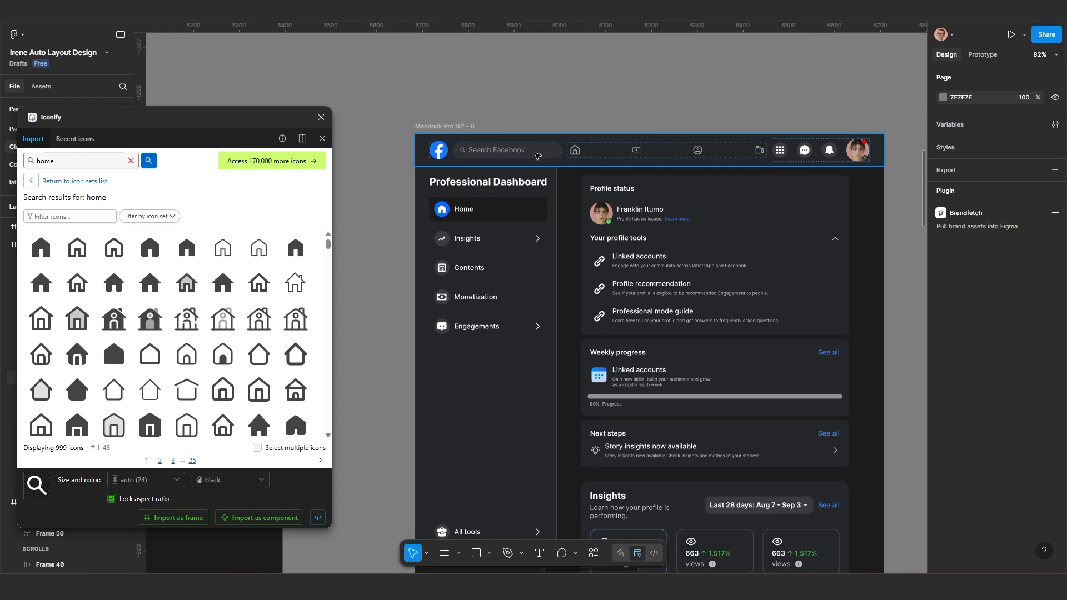
scroll(538, 156, up, 3)
double_click(548, 156)
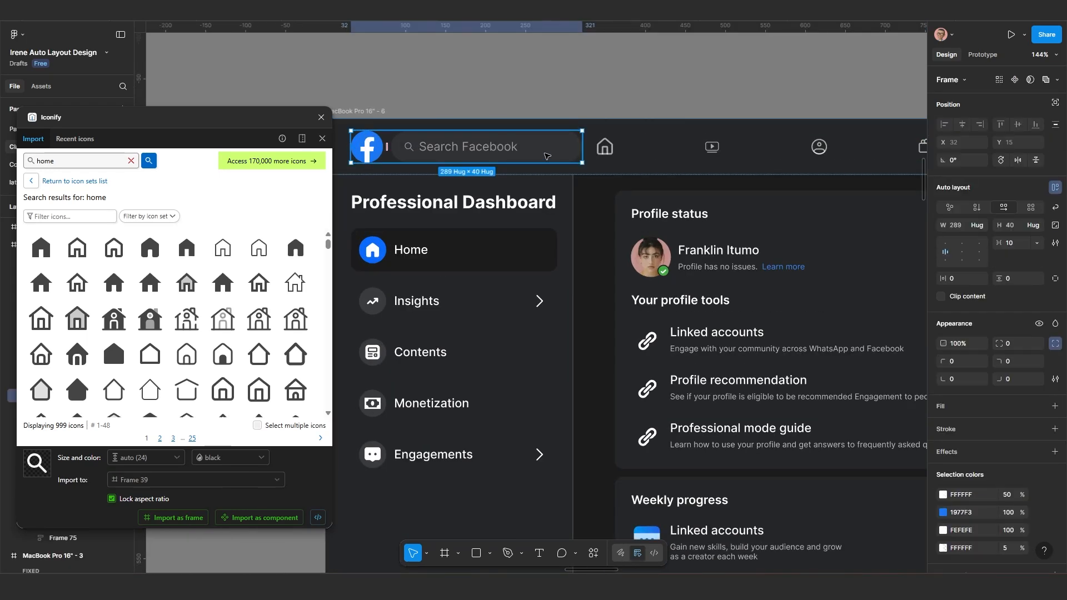
click(548, 156)
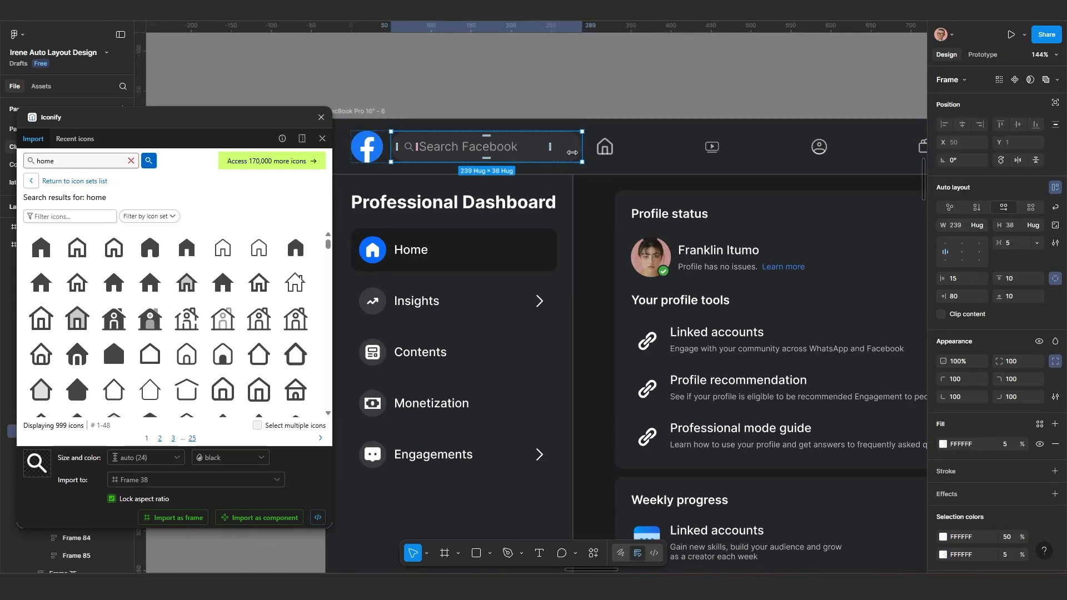
drag(572, 152, 425, 157)
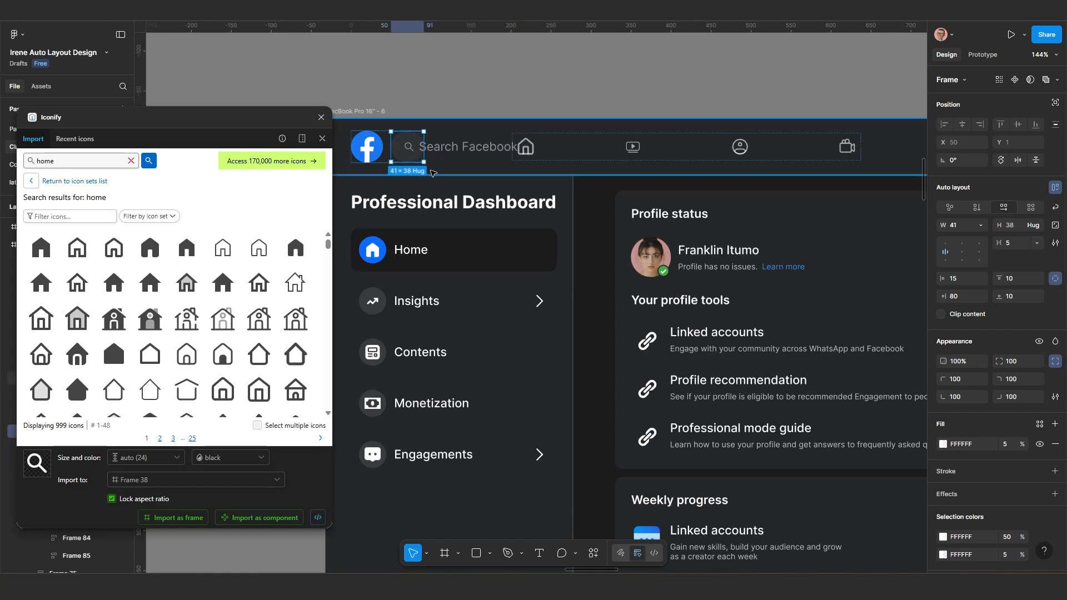
- Clip the search bar's content and set its item gap to 15 so that only the magnifier icon remains
scroll(424, 156, up, 5)
scroll(424, 158, up, 1)
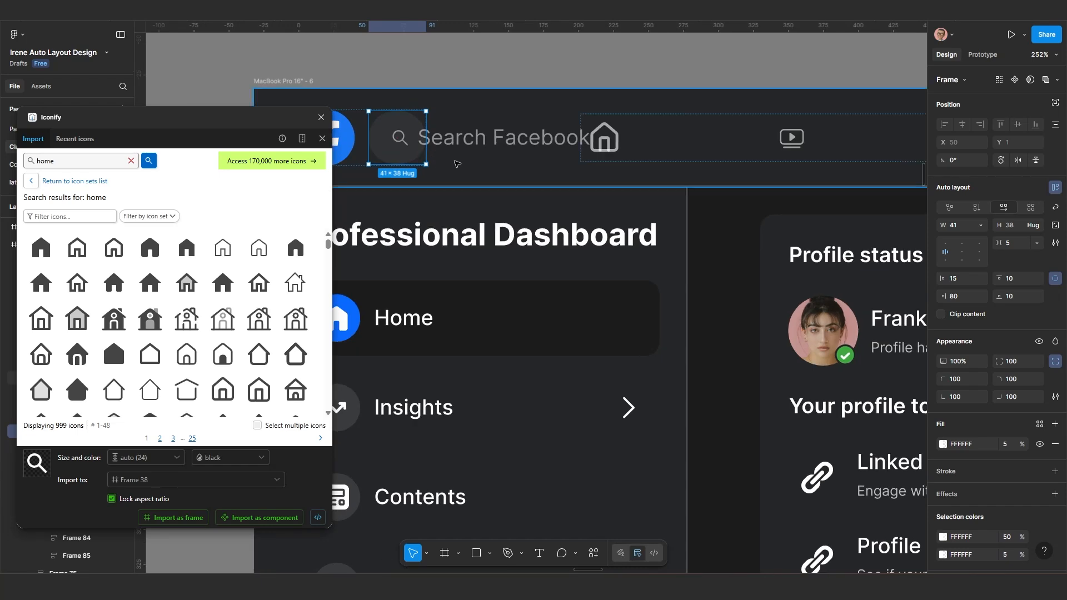
scroll(458, 163, left, 1)
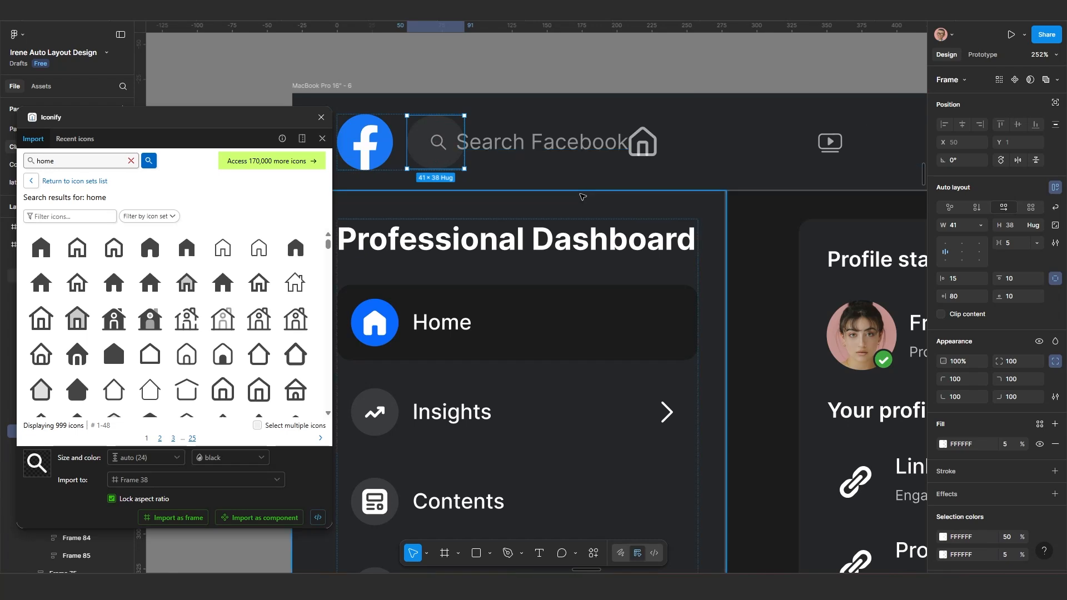
click(939, 313)
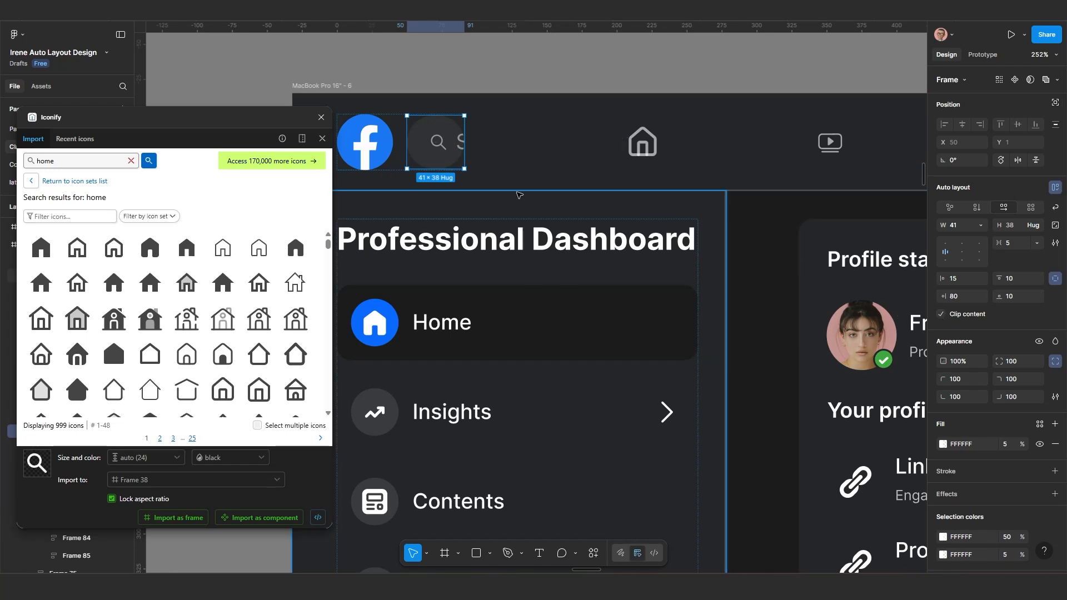
click(437, 142)
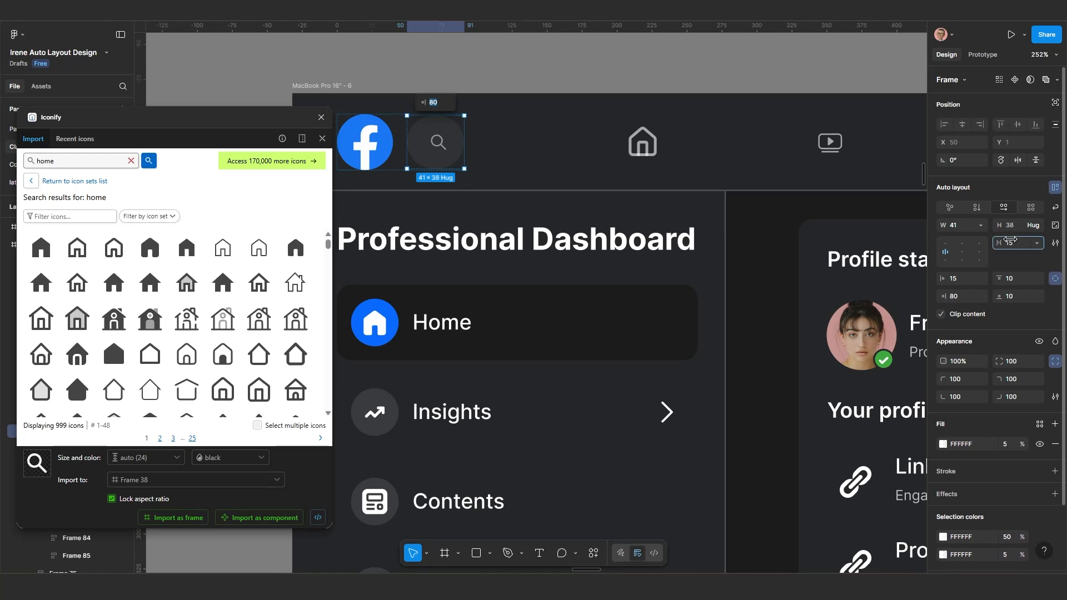
mouse_move(1011, 240)
mouse_down()
mouse_move(953, 249)
mouse_move(1007, 239)
mouse_up()
scroll(535, 228, down, 5)
click(557, 149)
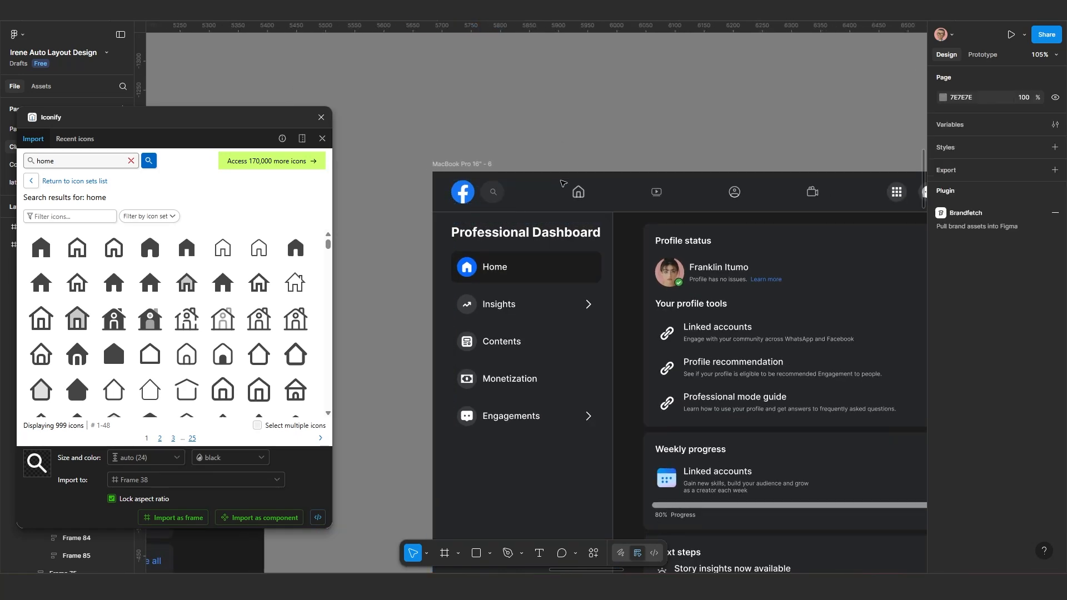
- Rename the MacBook Pro 16" - 6 artboard as Tablet
scroll(562, 183, down, 8)
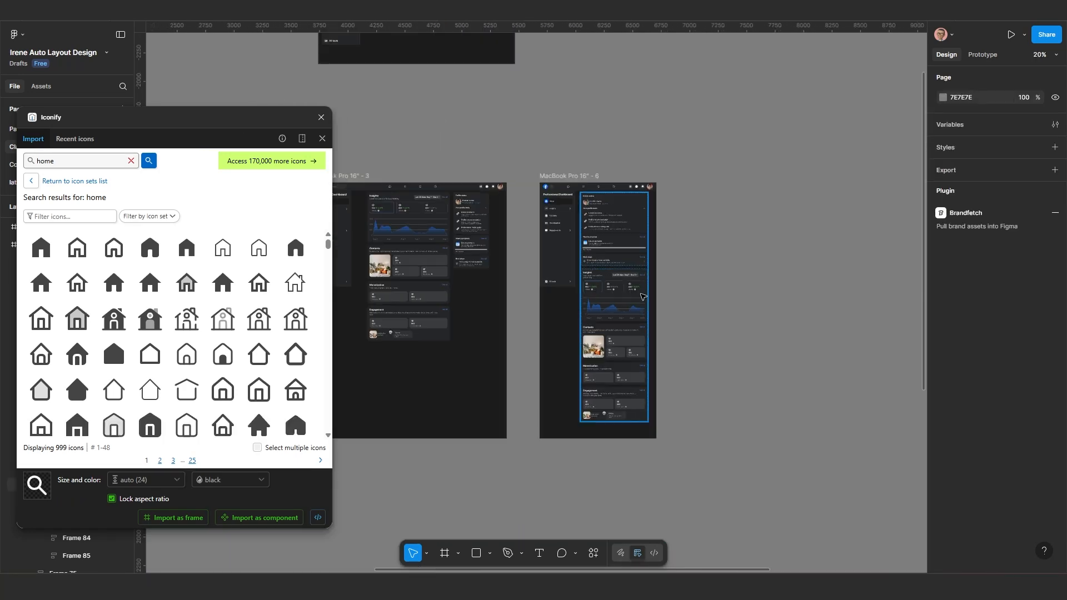
scroll(643, 297, left, 2)
click(588, 165)
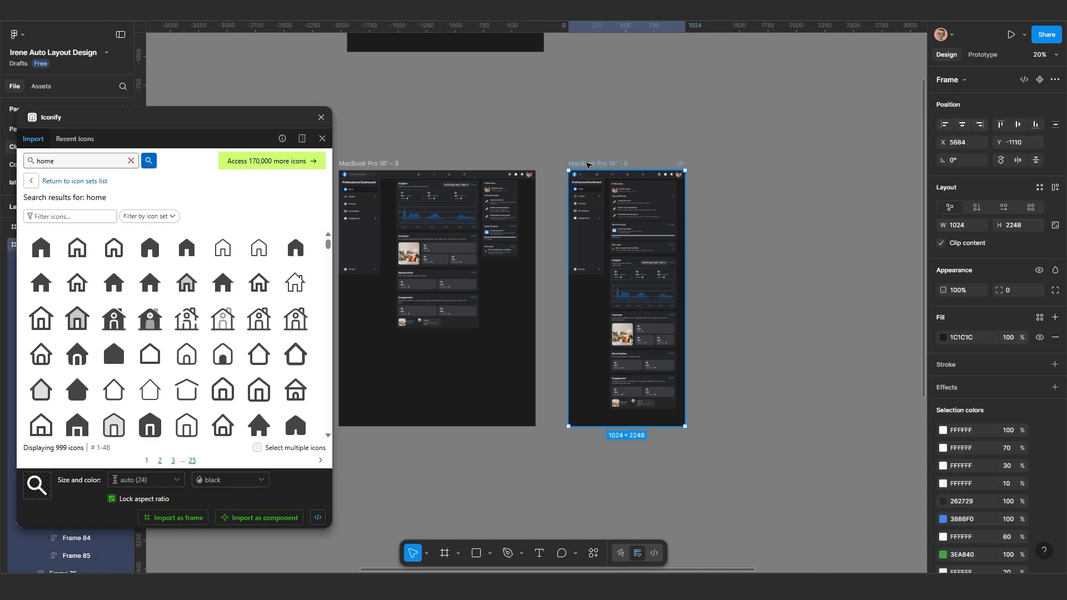
double_click(588, 165)
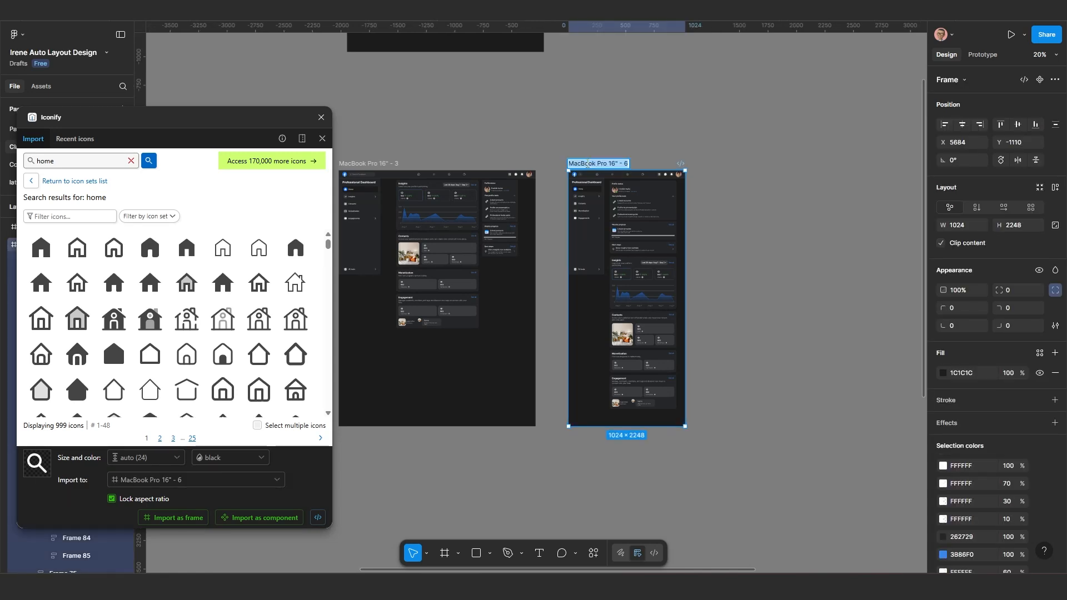
text(Ta)
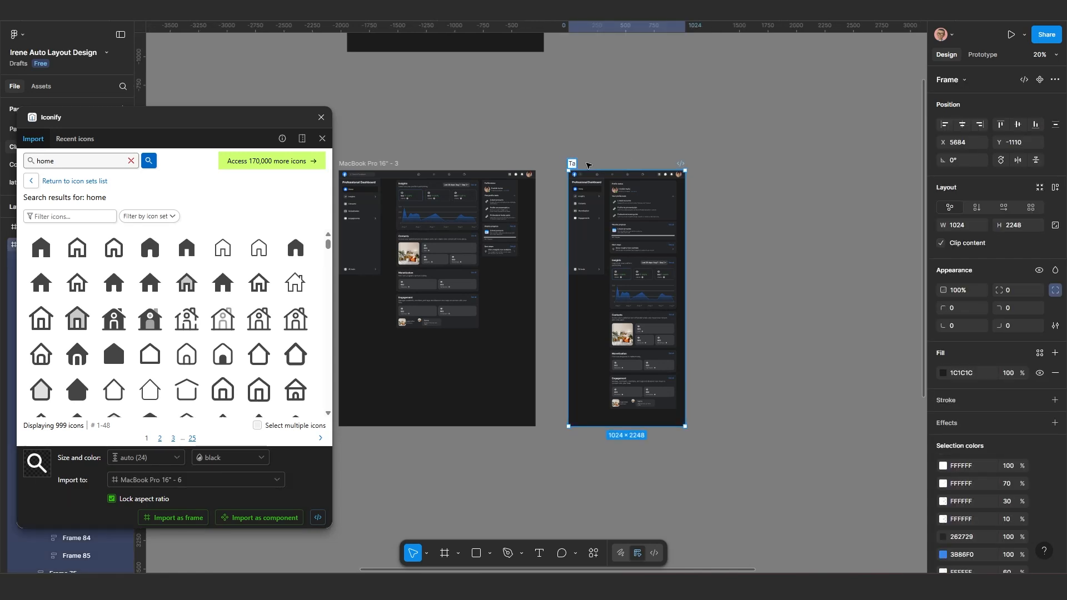
text(blet)
key(Return)
scroll(379, 189, down, 1)
scroll(422, 189, left, 1)
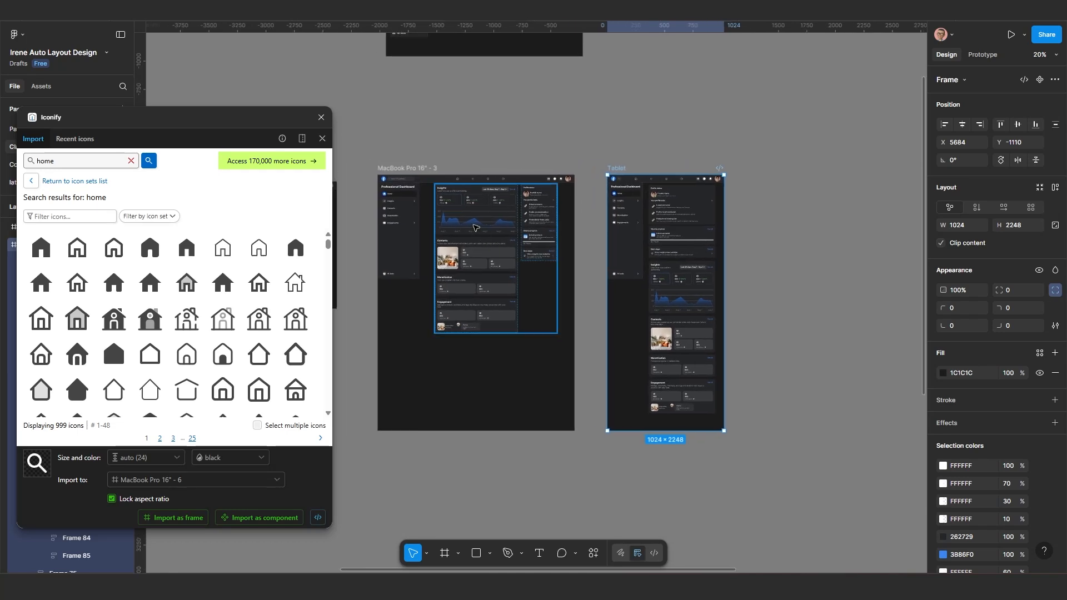
- Rename the MacBook Pro 16" - 3 artboard as Desktop
scroll(439, 189, up, 3)
double_click(401, 161)
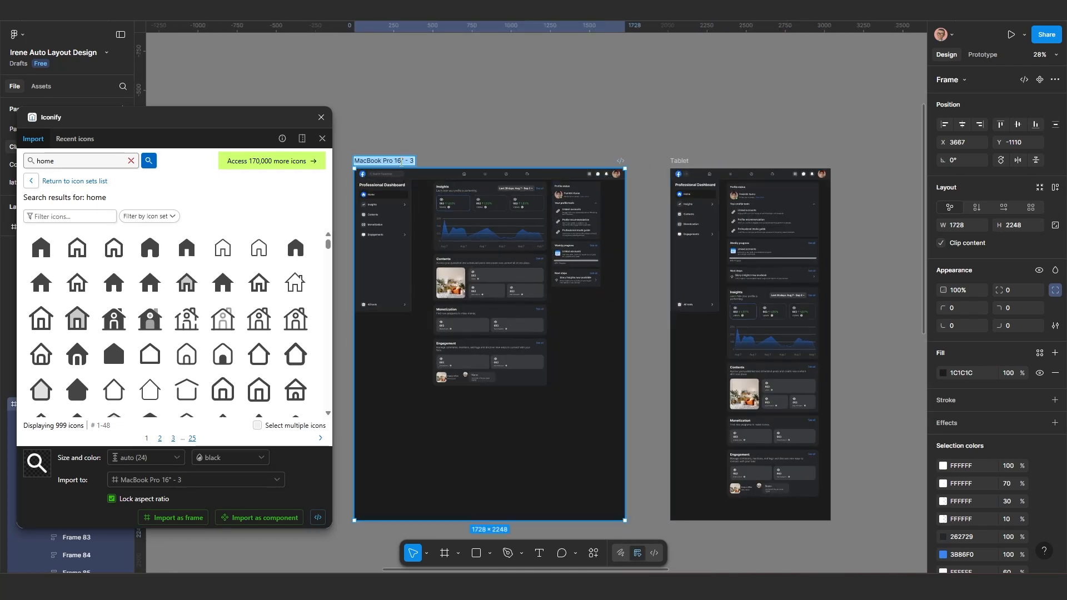
text(Desktop)
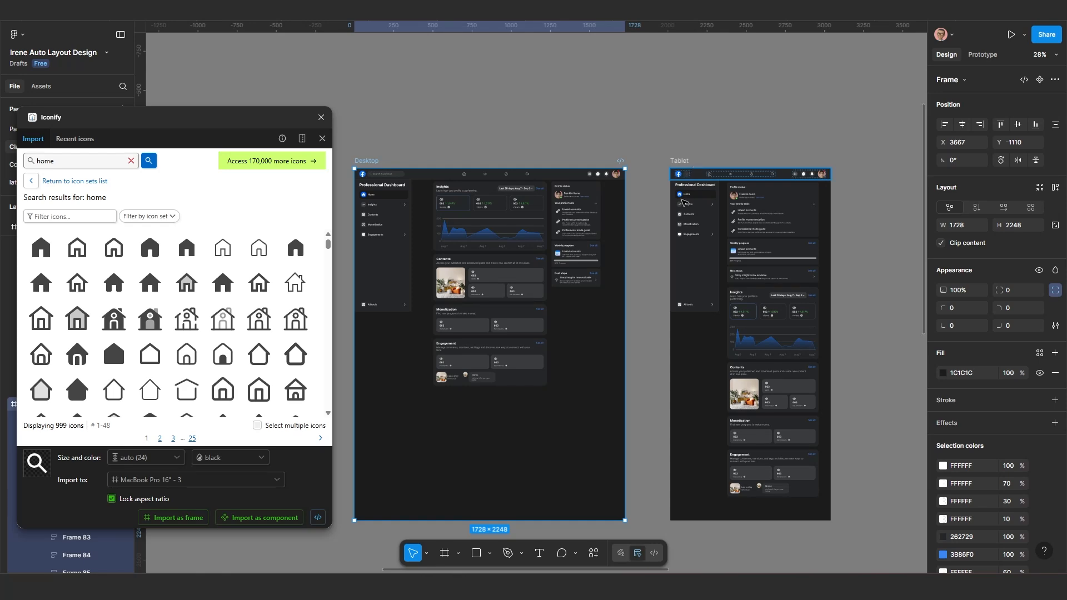
- Examine the Tablet artboard's header, sidebar and stacked columns beside the Desktop version
scroll(683, 202, down, 3)
scroll(734, 237, up, 5)
click(778, 210)
scroll(719, 215, up, 3)
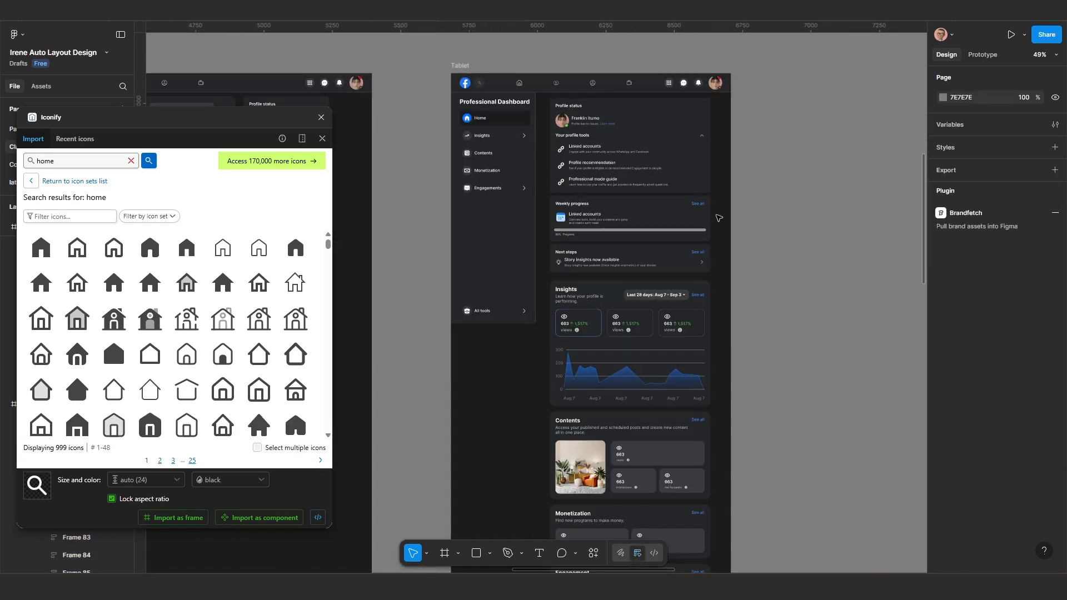
drag(719, 216, 688, 239)
scroll(689, 271, down, 3)
scroll(686, 255, down, 1)
drag(675, 279, 722, 266)
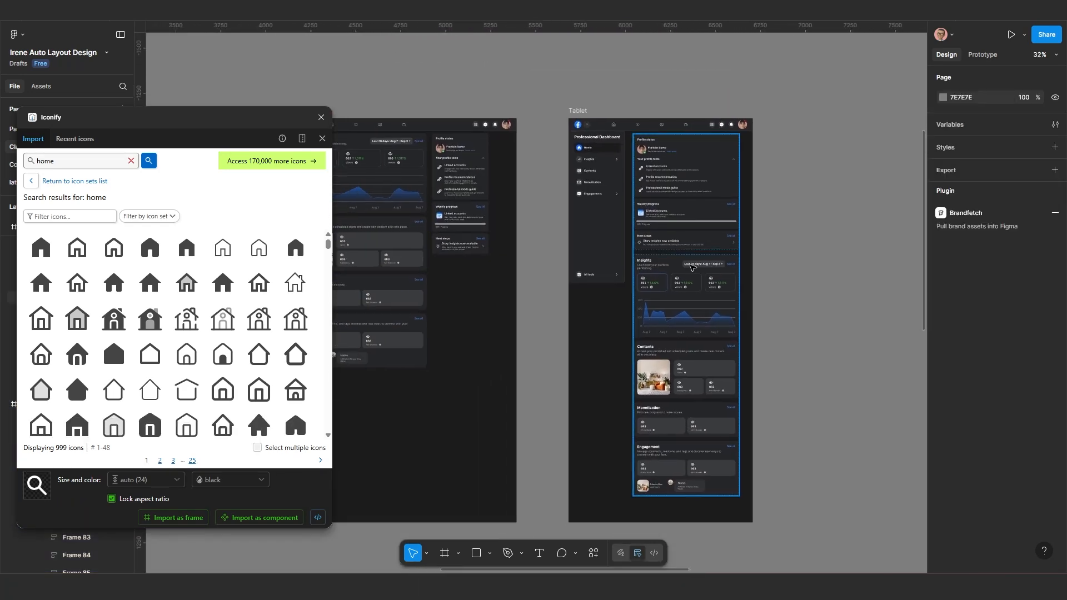
- Try narrowing the MacBook Pro 16" - 2 artboard, and undo the resize
scroll(668, 245, down, 2)
scroll(449, 264, down, 2)
drag(426, 279, 536, 280)
scroll(400, 269, up, 1)
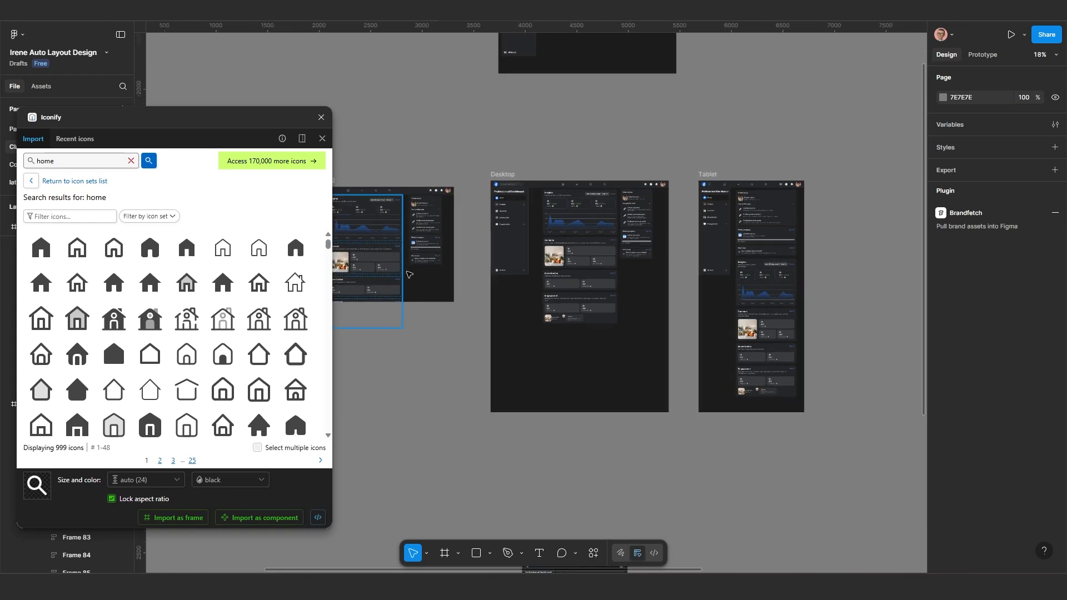
drag(398, 270, 531, 271)
scroll(527, 277, up, 1)
click(422, 168)
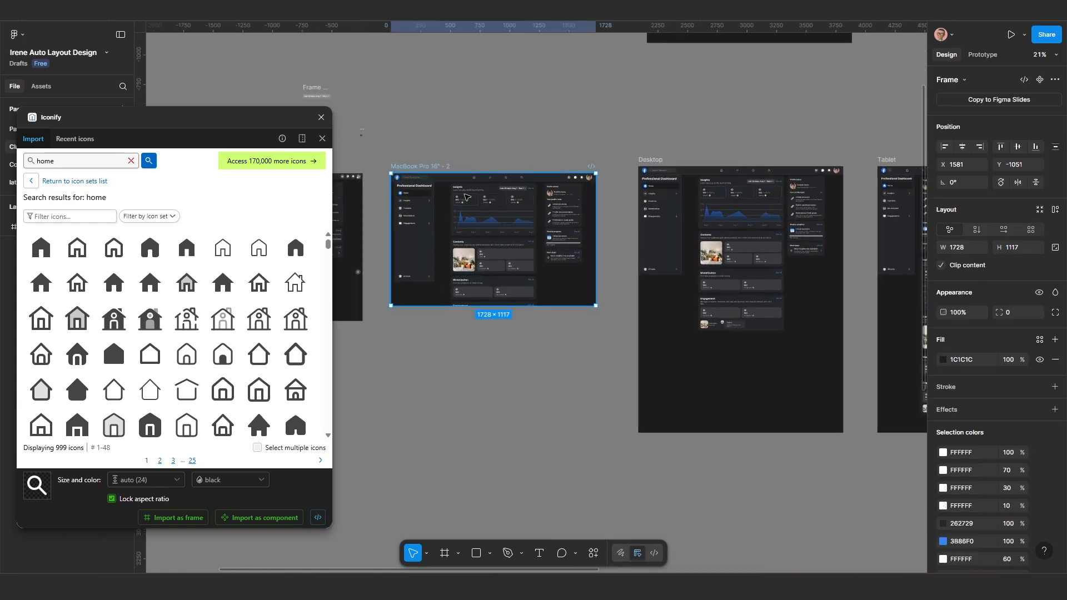
drag(593, 261, 533, 259)
key(ctrl+z)
scroll(537, 258, down, 3)
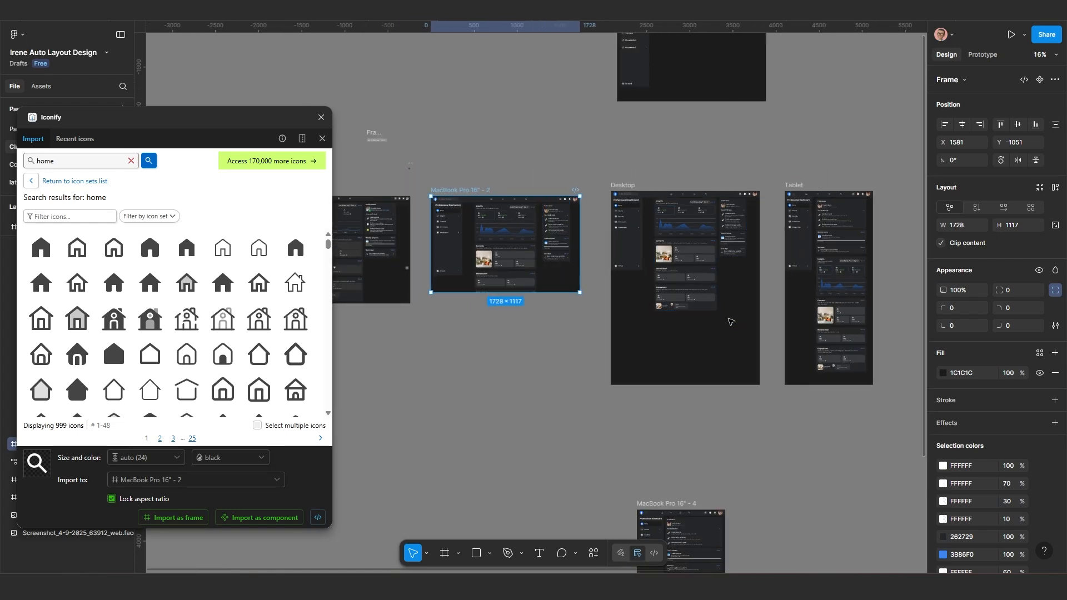
- Try narrowing the Desktop artboard to a width of 1358, and undo the resize
key(Escape)
click(620, 188)
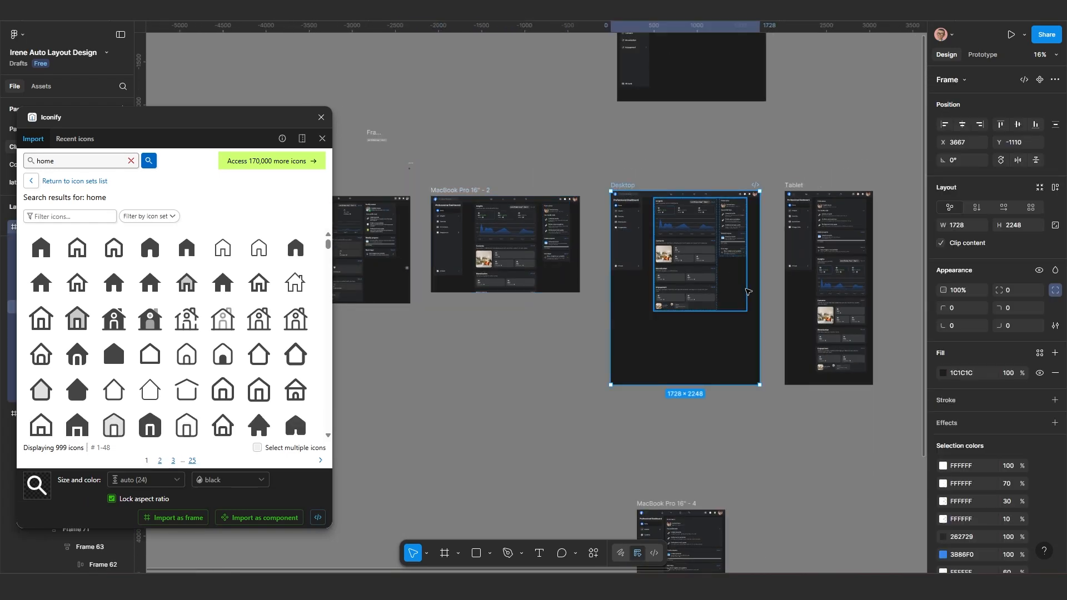
drag(756, 290, 729, 293)
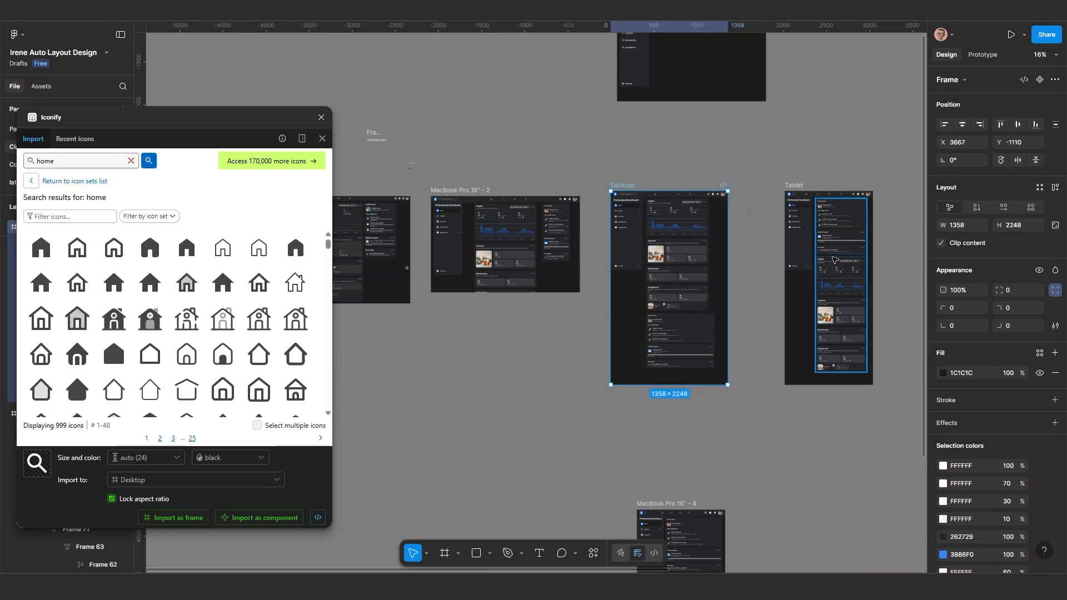
key(ctrl+z)
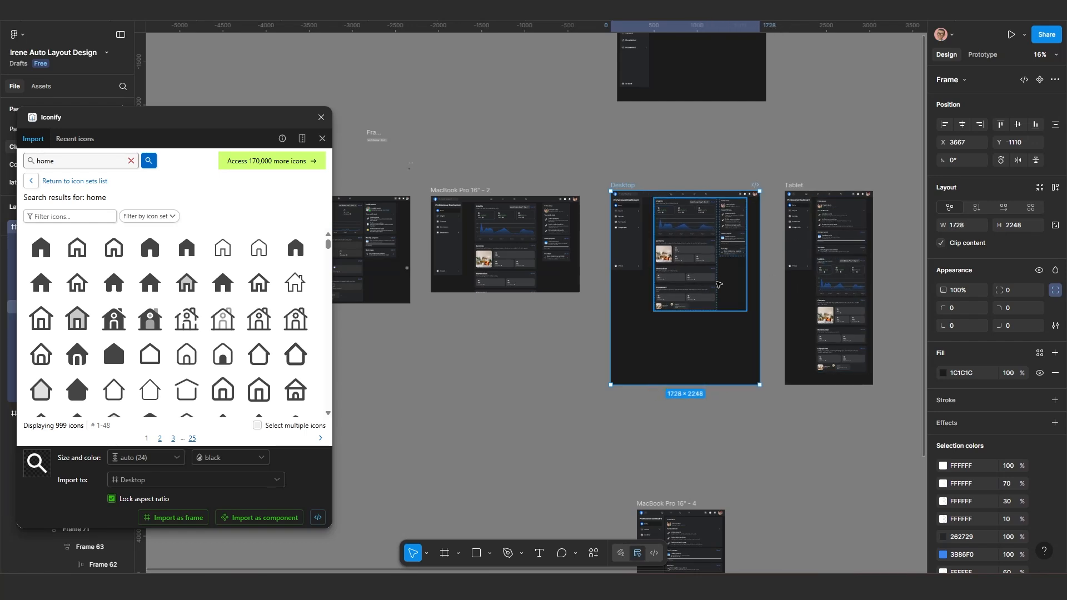
scroll(622, 322, up, 3)
scroll(614, 416, up, 3)
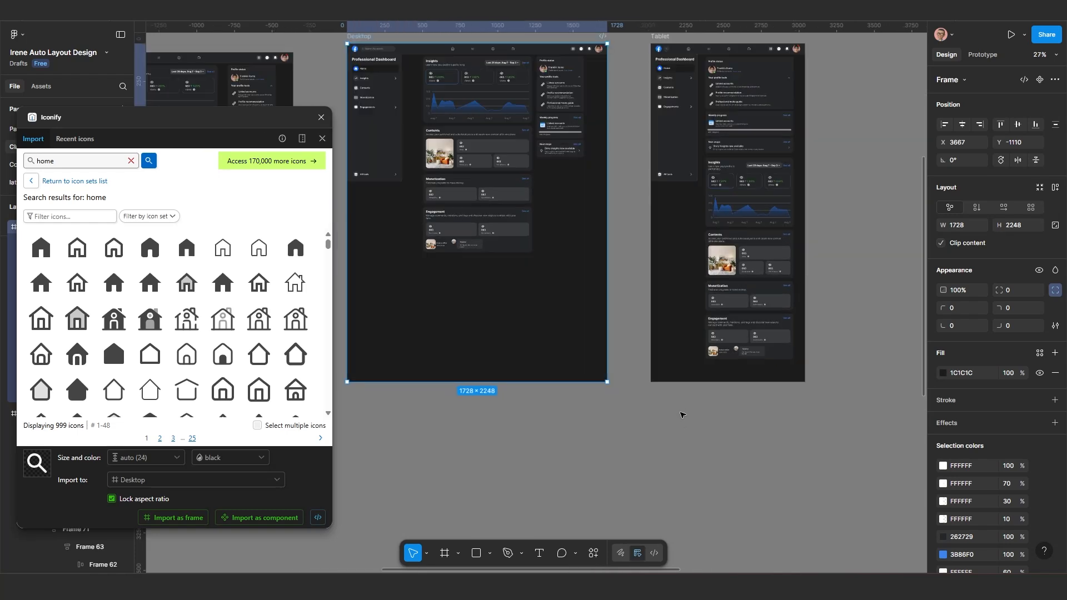
- Deselect the artboard, run the Breakpoints plugin and place its window beside the Tablet artboard
click(667, 494)
scroll(651, 486, down, 3)
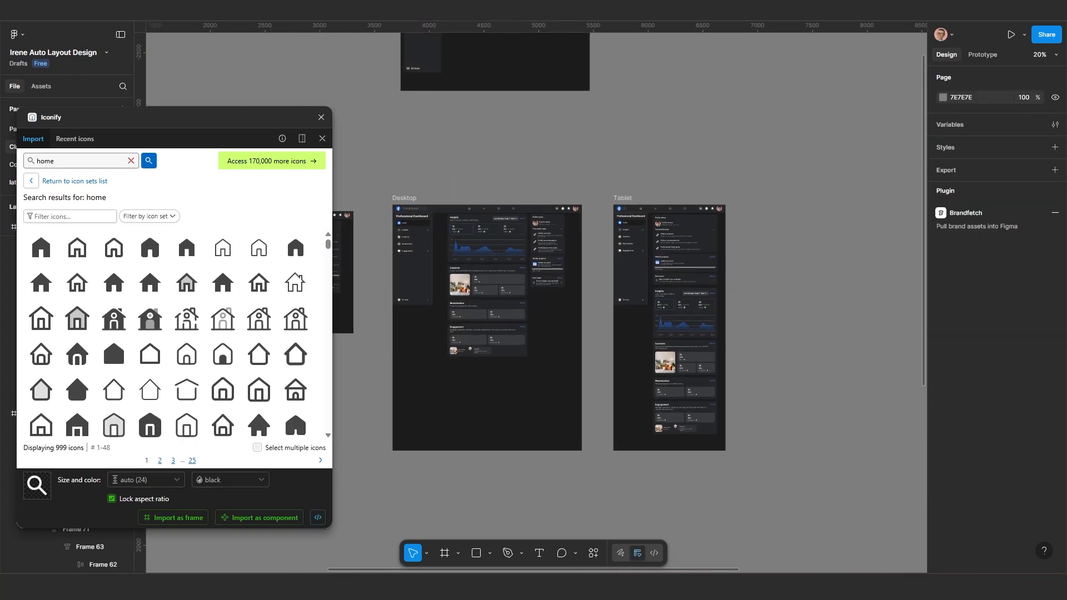
click(591, 557)
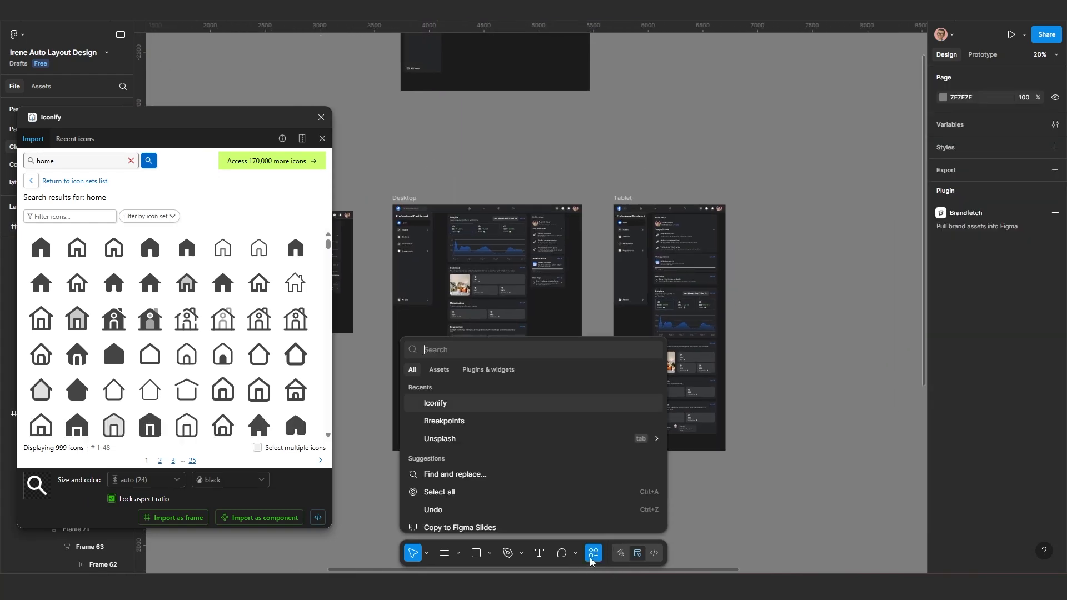
click(451, 421)
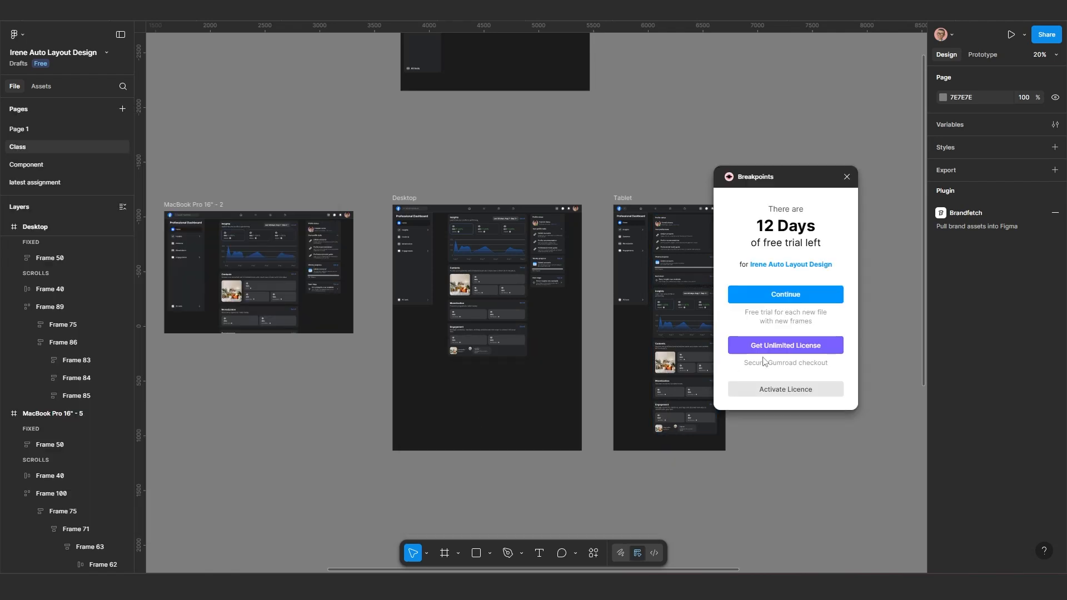
drag(781, 179, 835, 163)
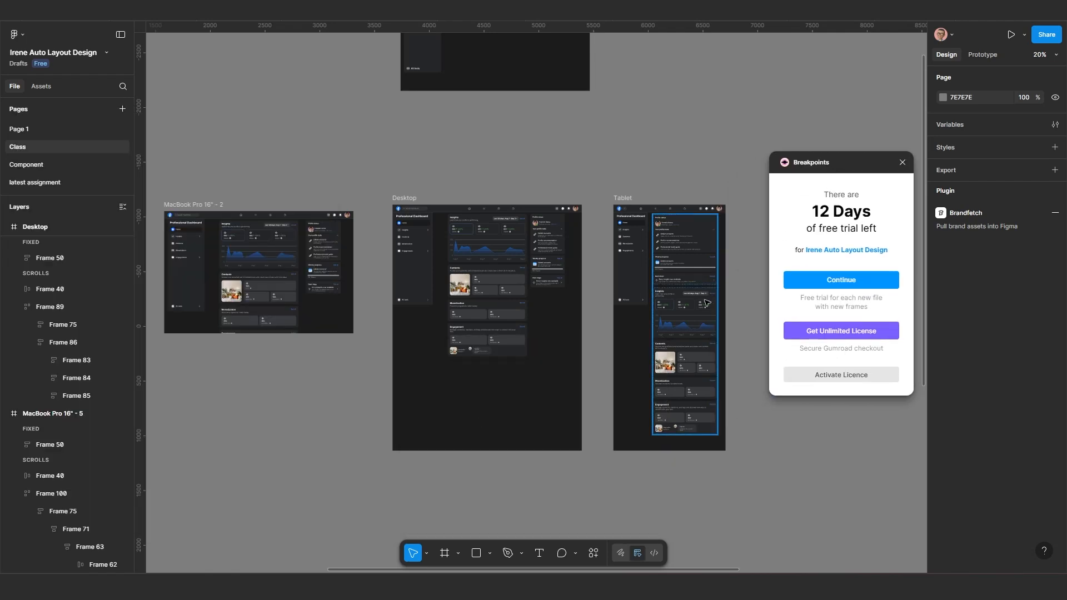
scroll(532, 344, down, 5)
scroll(532, 345, up, 4)
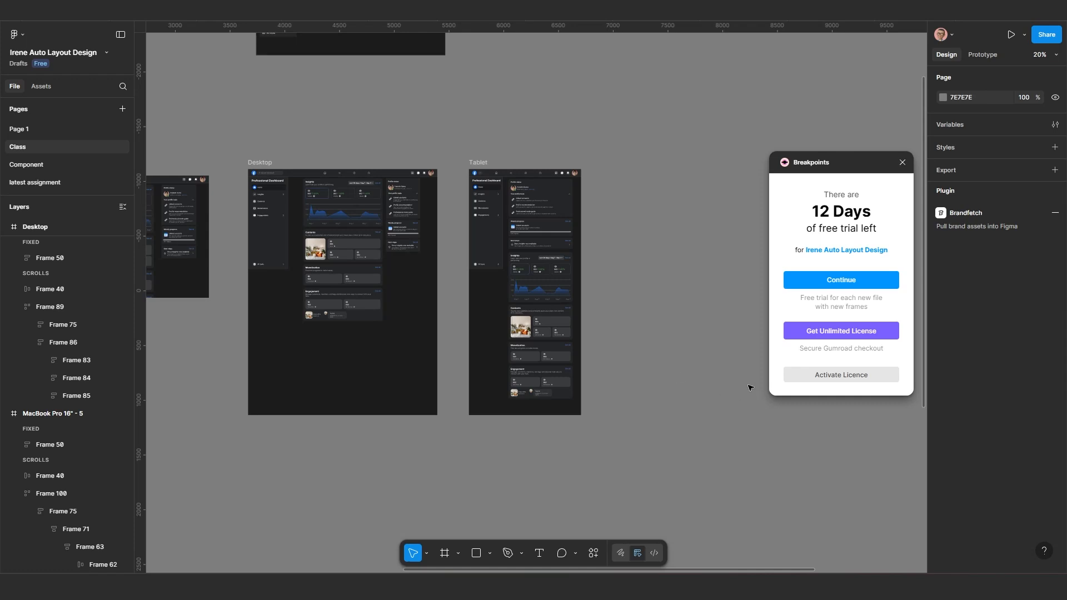
drag(834, 168, 504, 352)
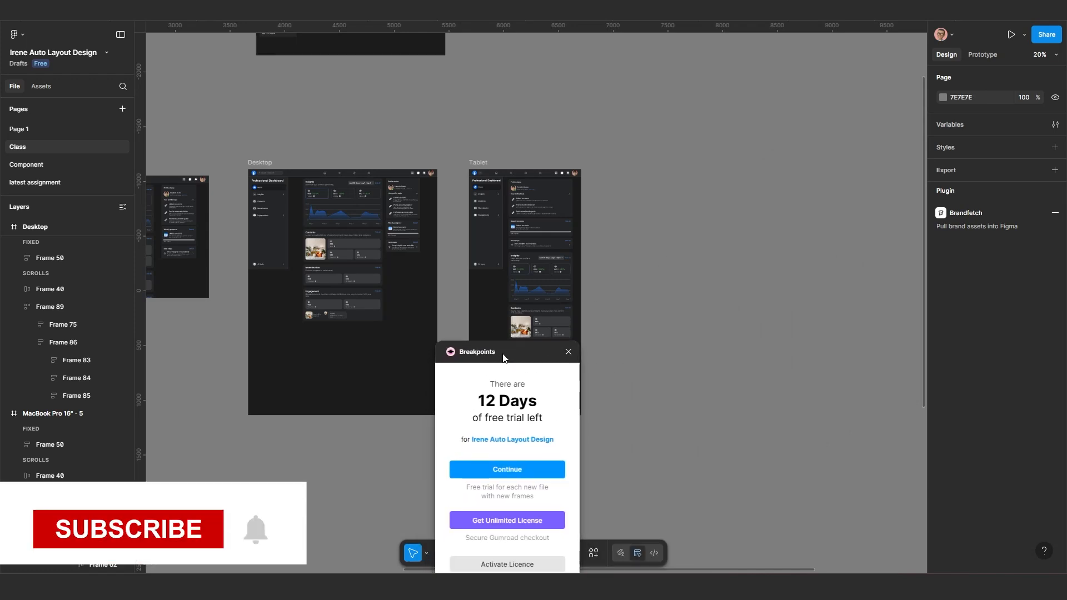
scroll(669, 352, down, 3)
drag(663, 349, 751, 260)
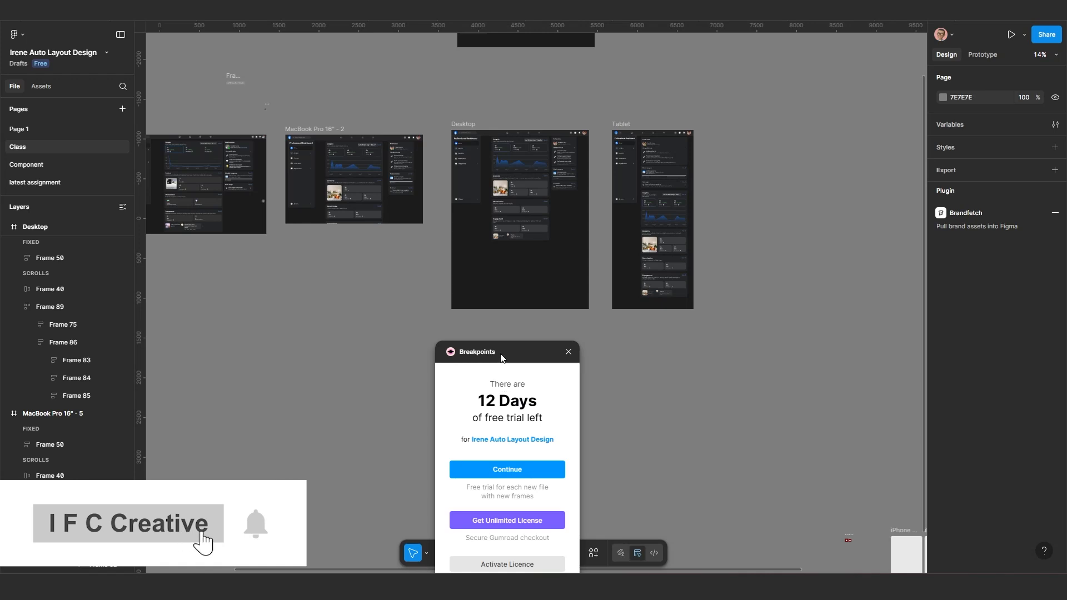
drag(497, 353, 366, 213)
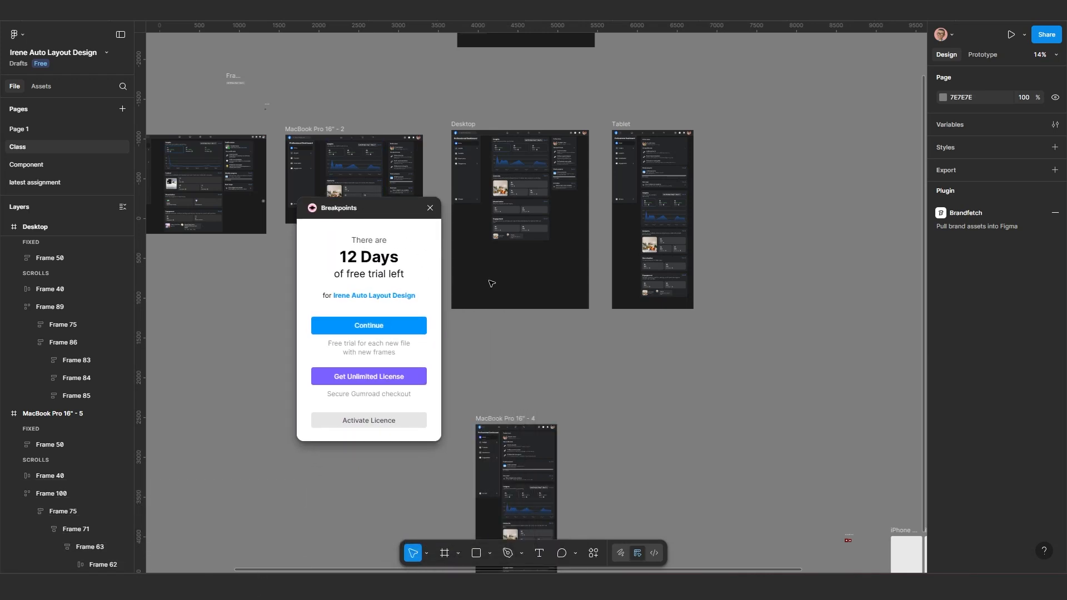
scroll(553, 305, up, 3)
scroll(495, 370, up, 1)
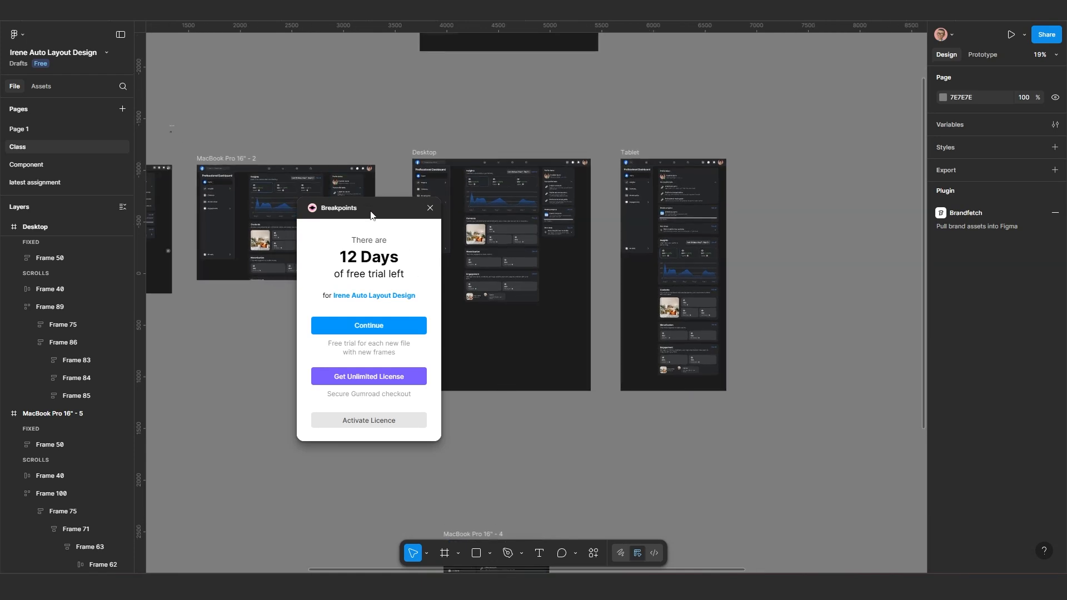
drag(371, 215, 366, 235)
scroll(510, 273, up, 1)
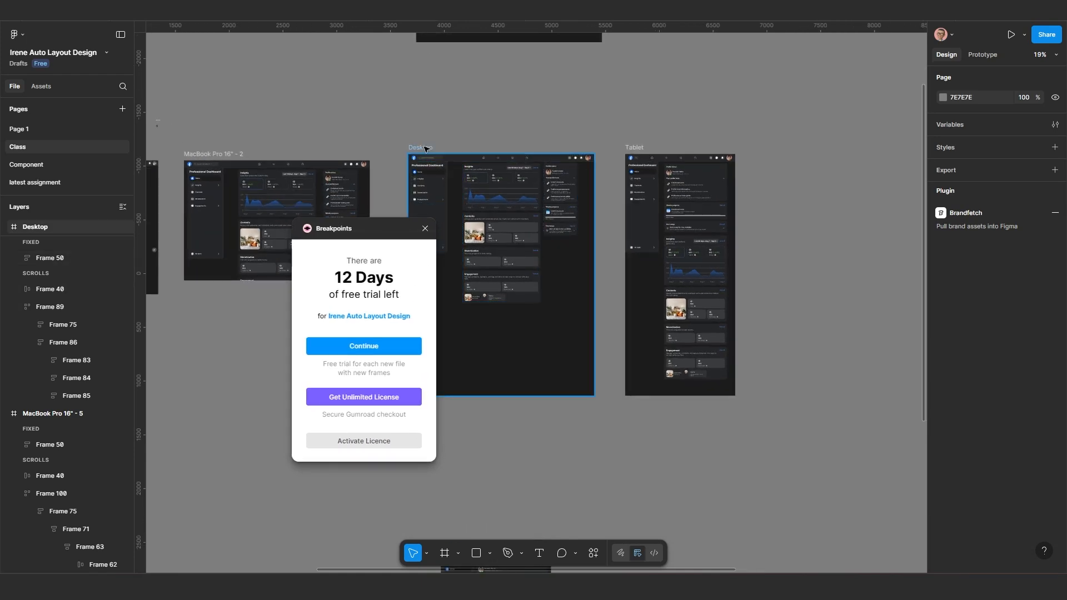
- Move the Desktop artboard to X 3838 and the Tablet artboard to X 5741, keeping both at Y -1110
drag(426, 149, 444, 149)
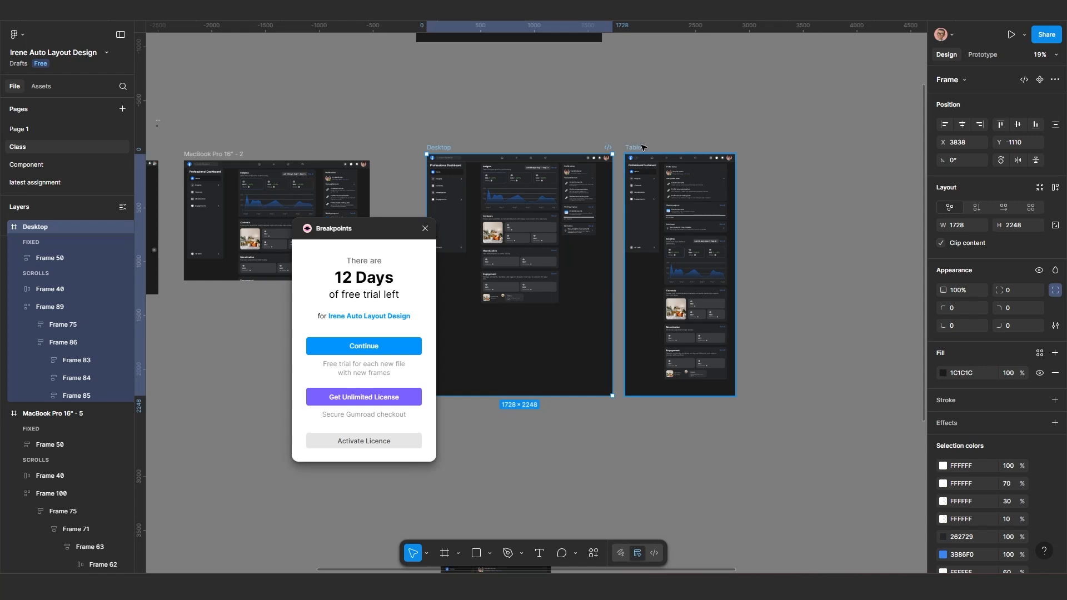
drag(643, 147, 649, 148)
scroll(610, 368, up, 1)
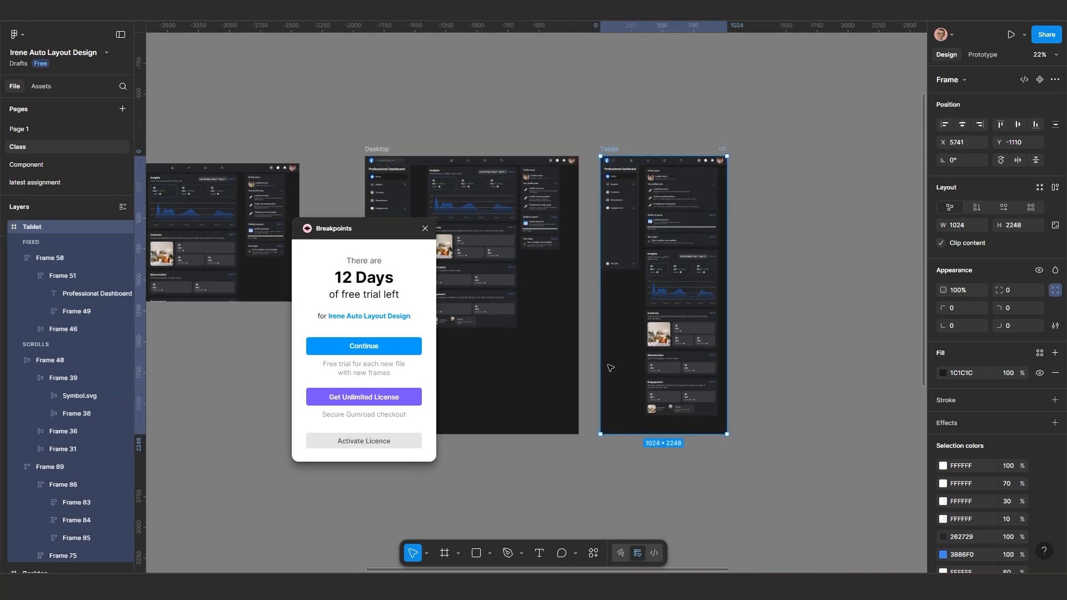
- Move the MacBook Pro 16" - 5 artboard beside MacBook Pro 16" - 4, at X 5037 and Y 2721
scroll(609, 368, down, 1)
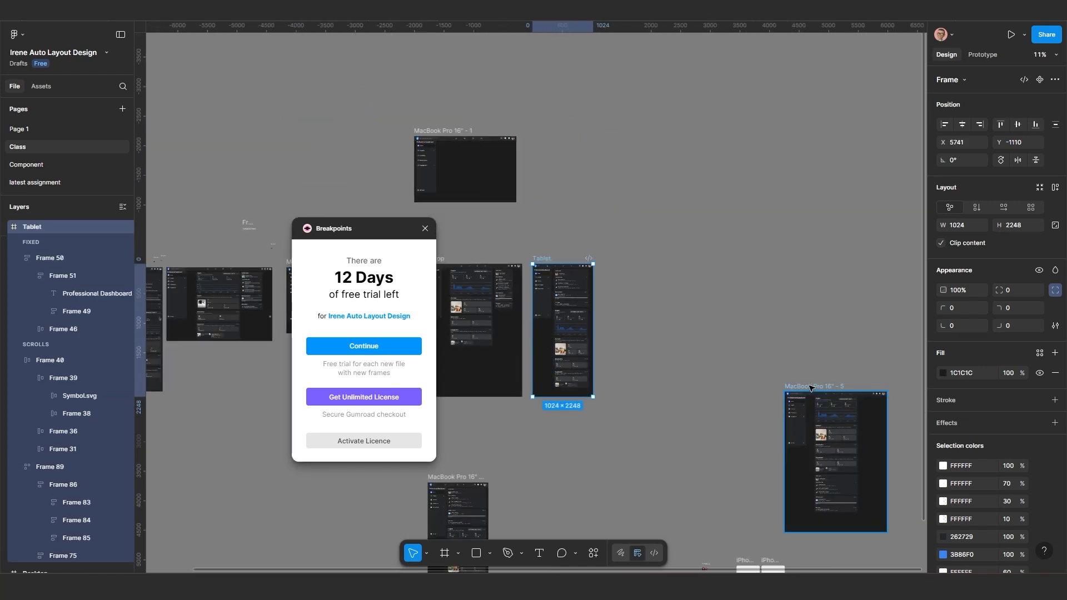
drag(825, 389, 516, 488)
ctrl+scroll(541, 490, up, 2)
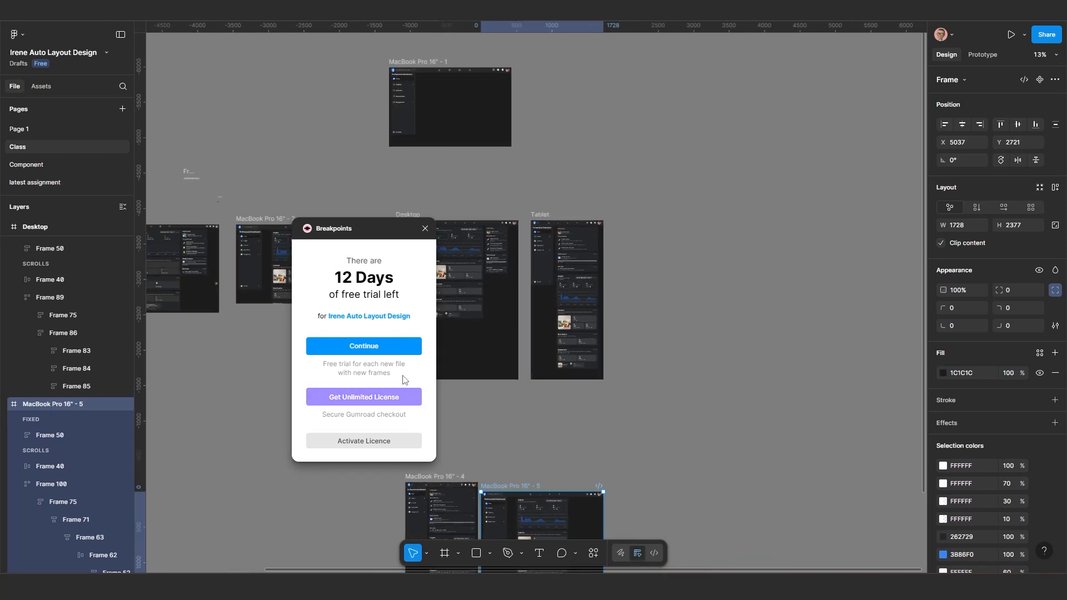
- Continue with the Breakpoints free trial and move the plugin window clear of the Desktop and Tablet artboards
click(389, 348)
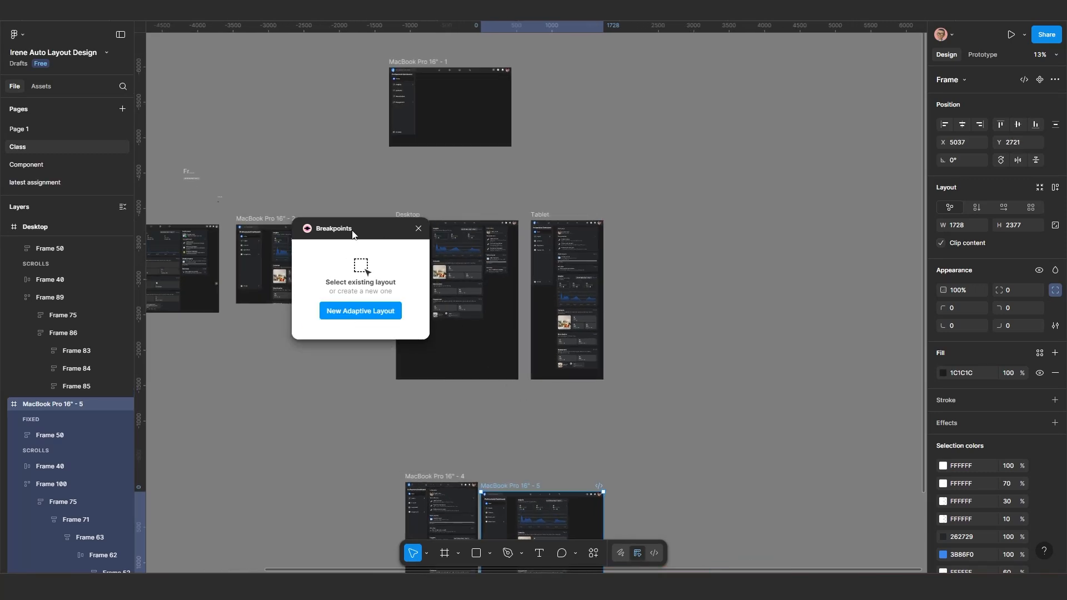
drag(381, 236, 805, 143)
ctrl+scroll(650, 430, up, 2)
ctrl+scroll(632, 395, up, 1)
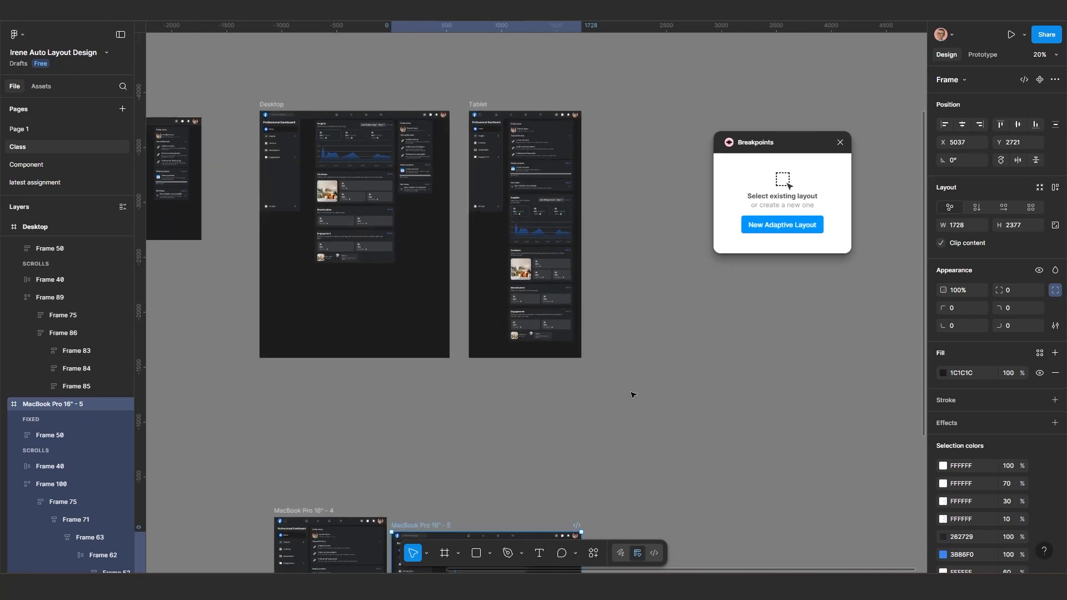
- Create a new adaptive layout with Breakpoints and place it beside the Tablet artboard at X 7426, Y -198
ctrl+scroll(582, 376, up, 2)
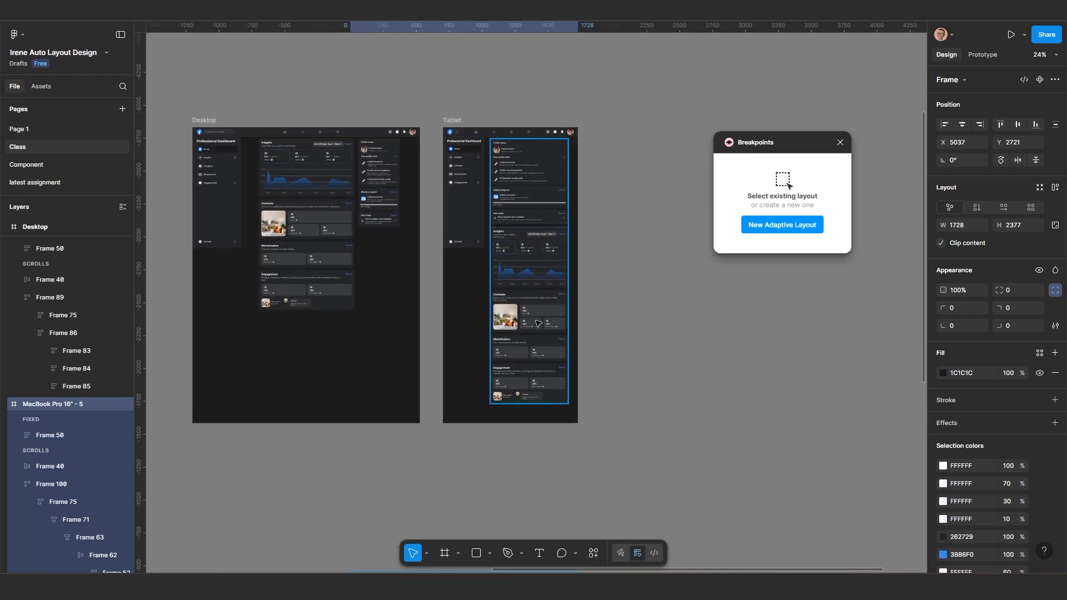
ctrl+scroll(375, 290, up, 3)
ctrl+scroll(377, 289, down, 4)
drag(467, 312, 436, 332)
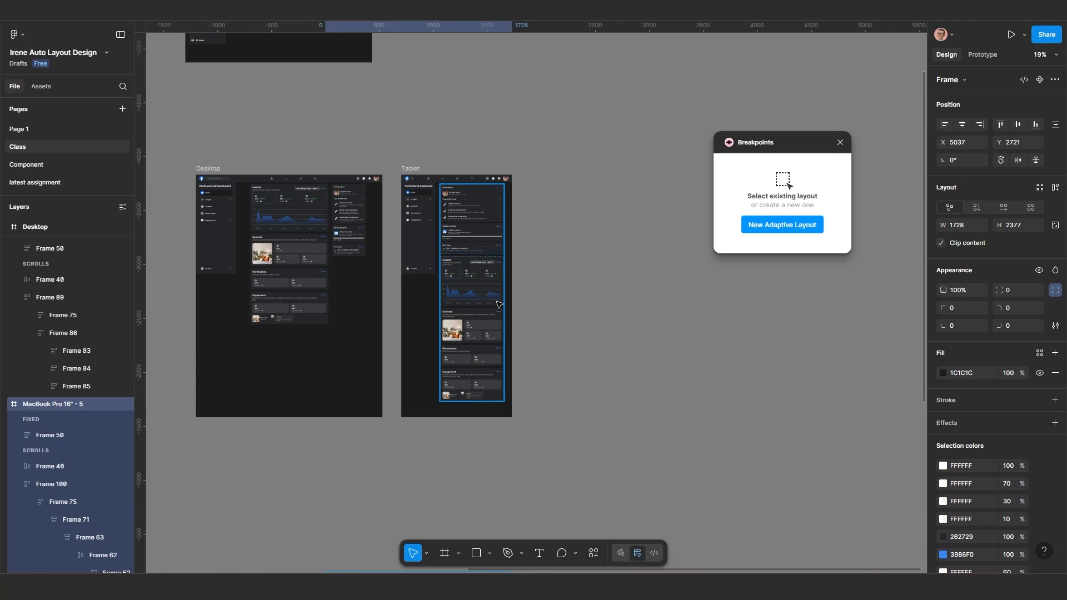
ctrl+scroll(490, 316, up, 1)
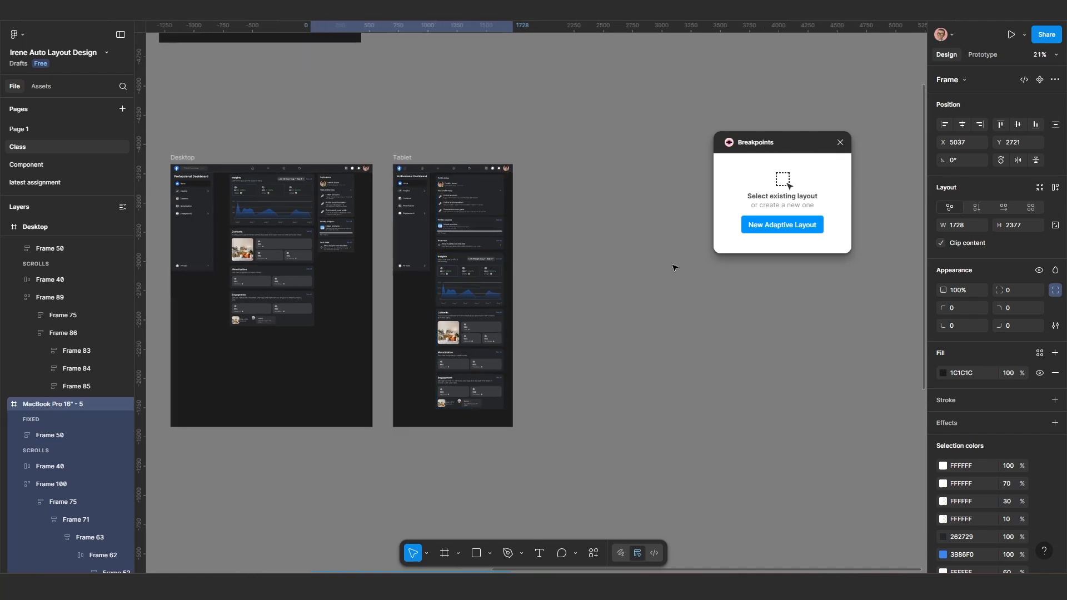
click(777, 232)
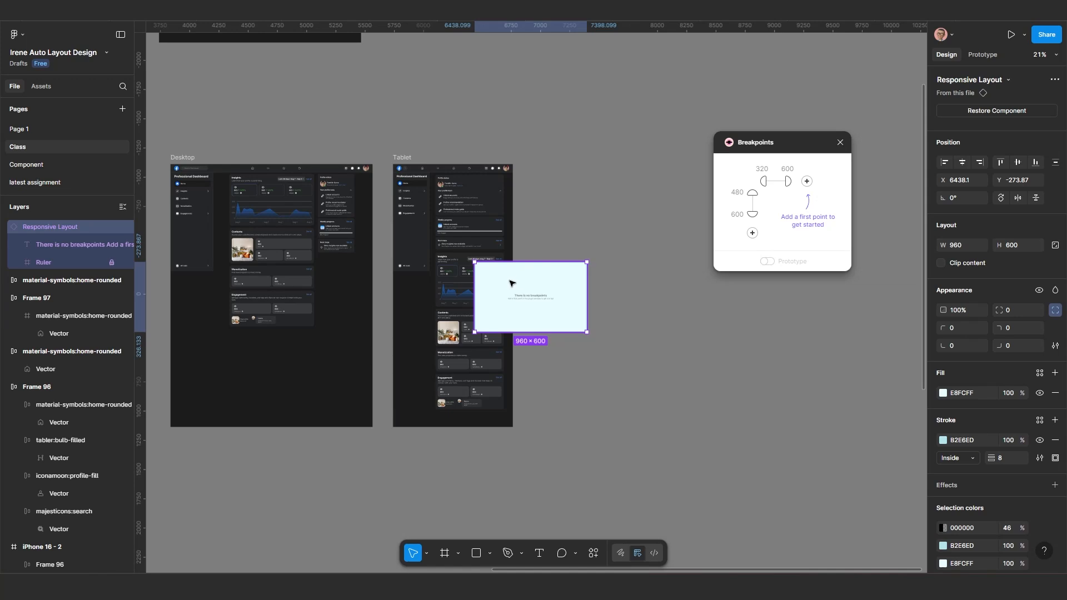
drag(509, 283, 626, 296)
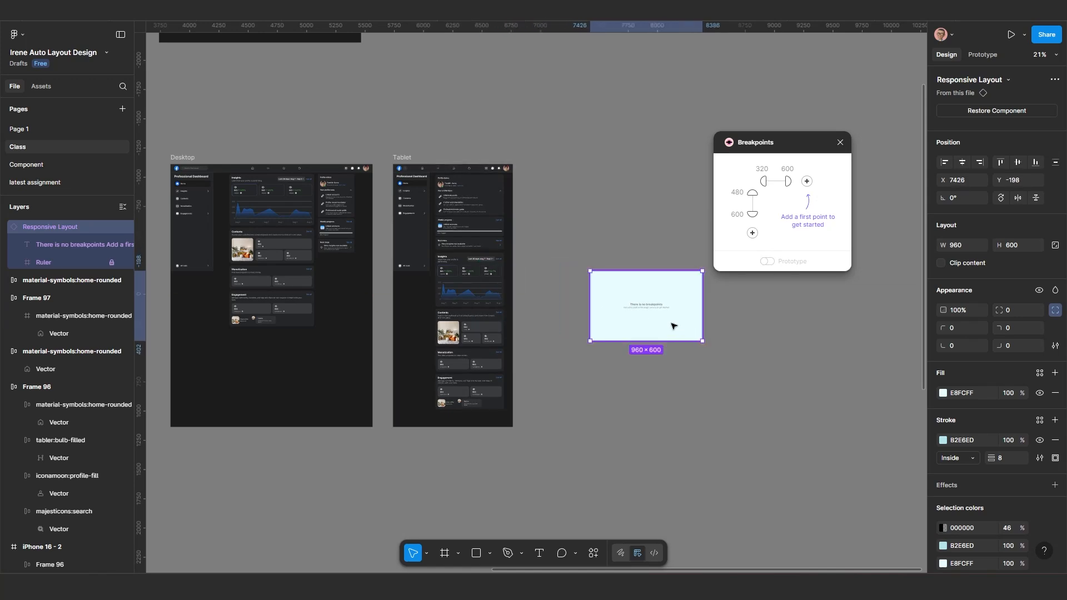
click(691, 235)
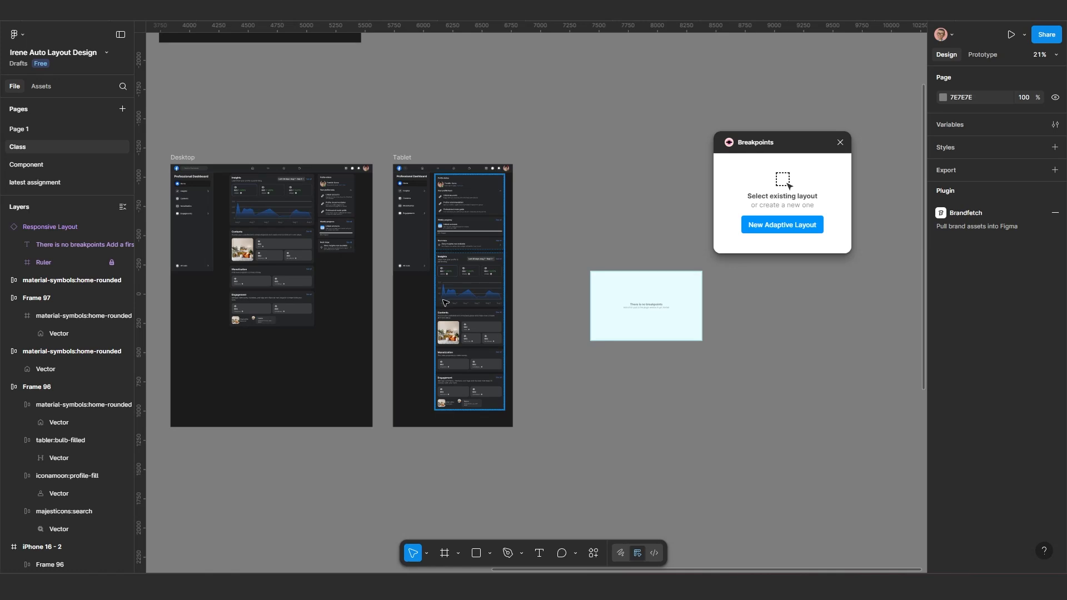
- Select the Tablet artboard and check its width
scroll(510, 366, up, 2)
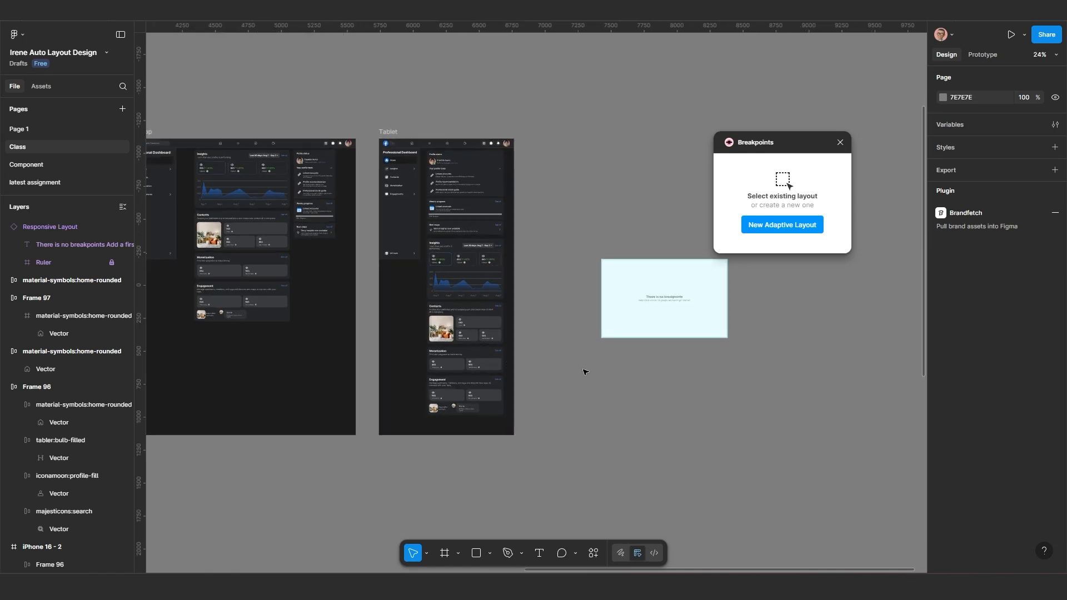
scroll(585, 371, up, 1)
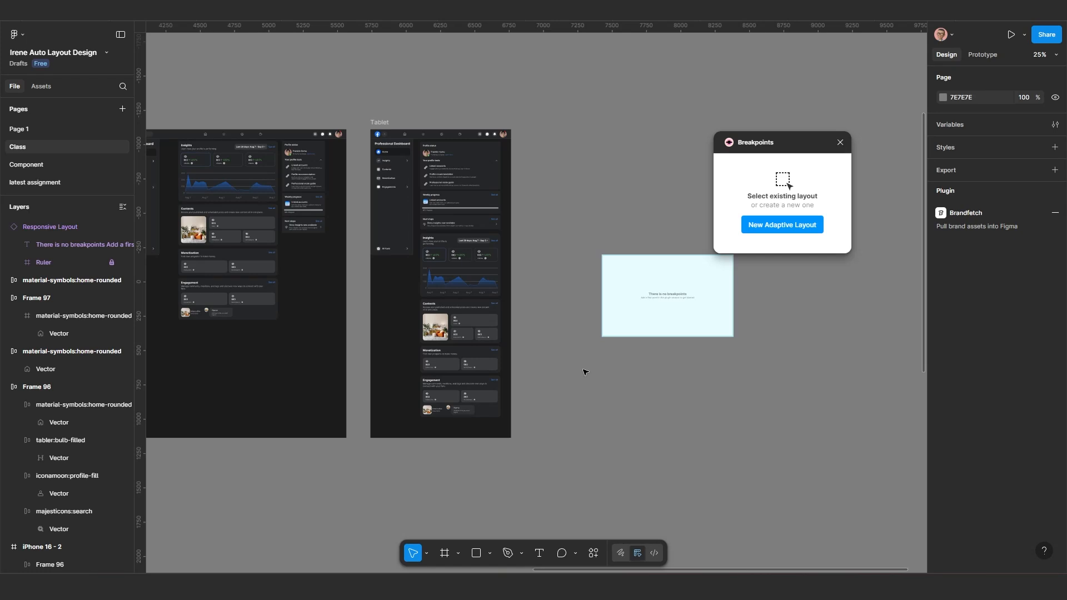
scroll(587, 364, up, 1)
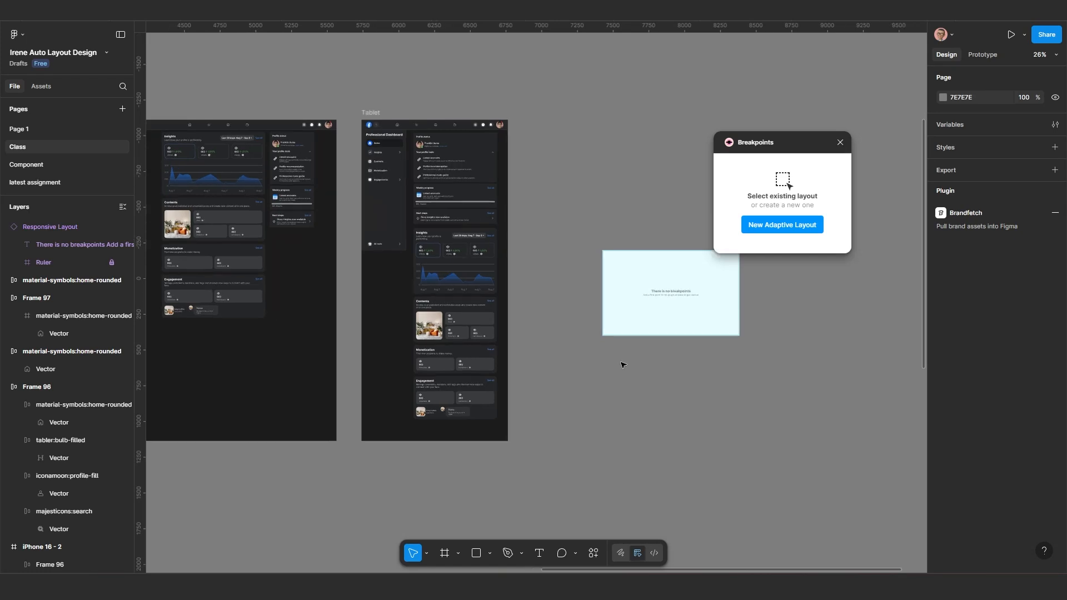
drag(622, 365, 597, 407)
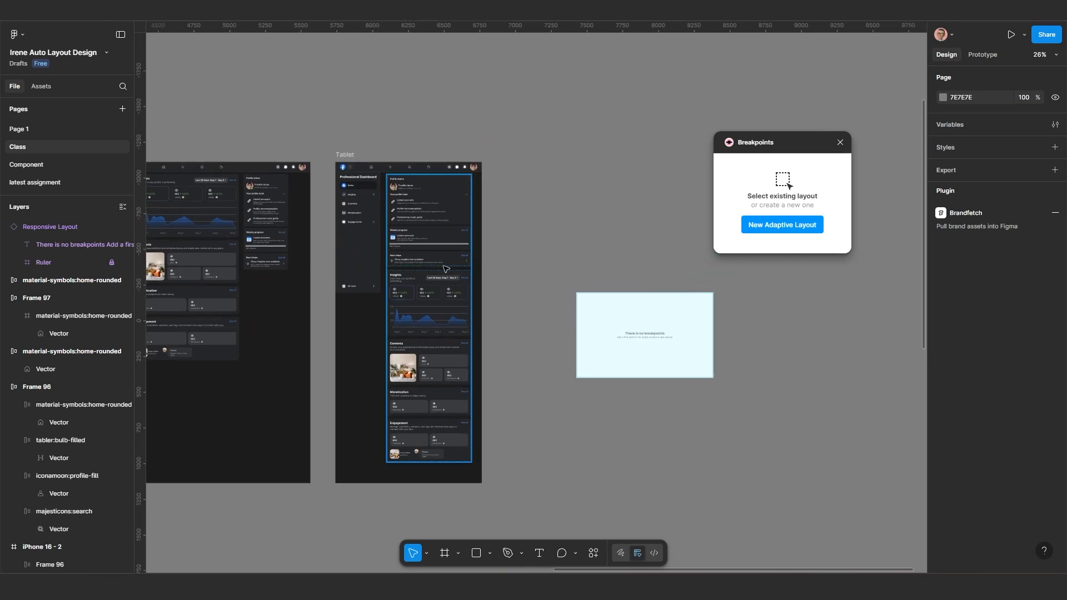
click(347, 155)
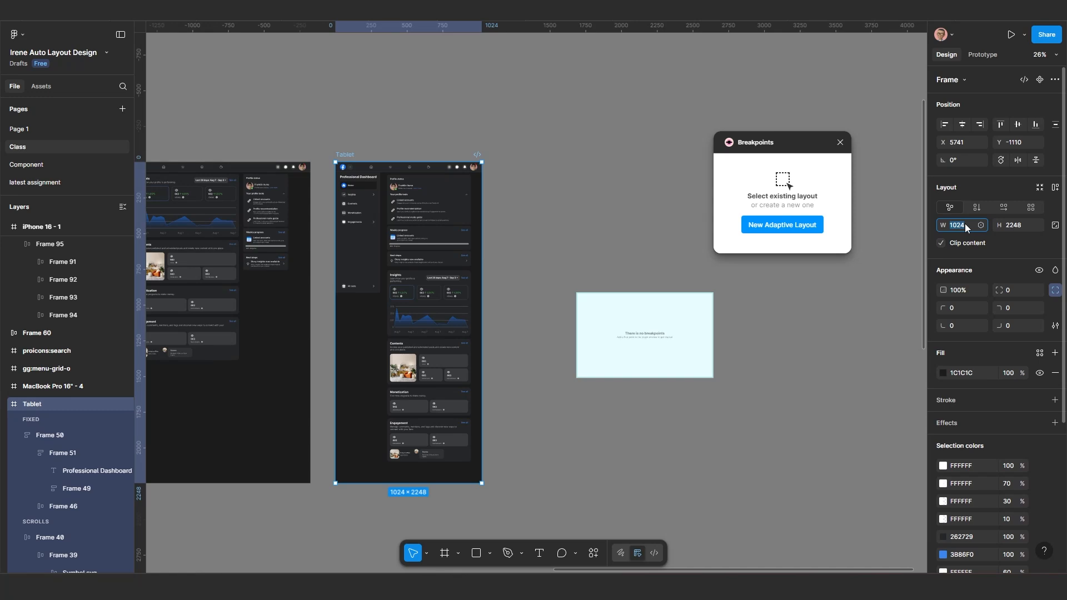
scroll(795, 292, up, 1)
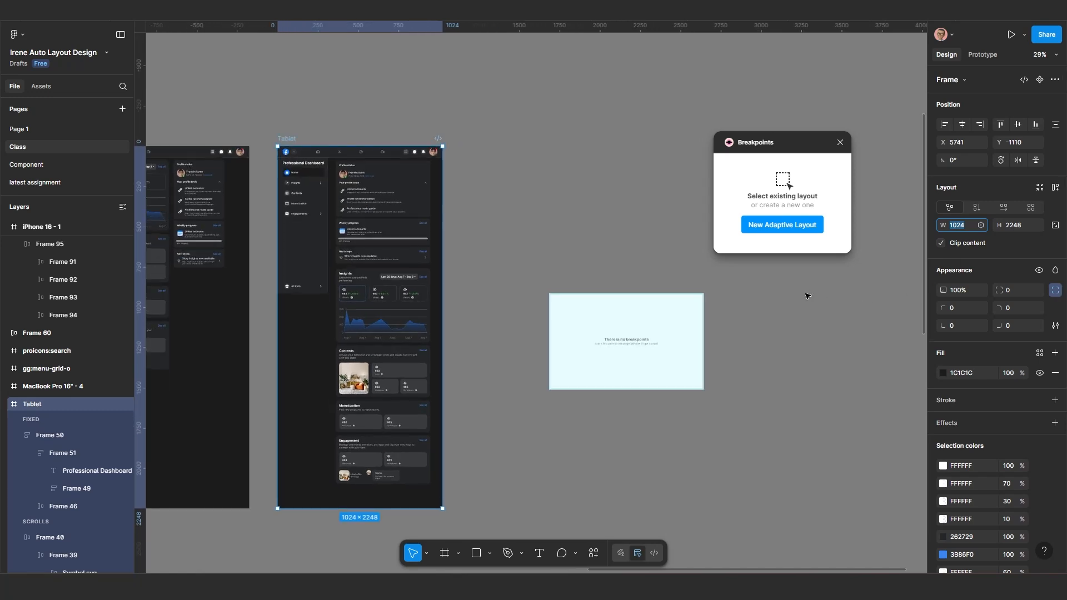
- Set the adaptive layout's maximum width to 1024 in Breakpoints and add the first horizontal breakpoint
click(810, 300)
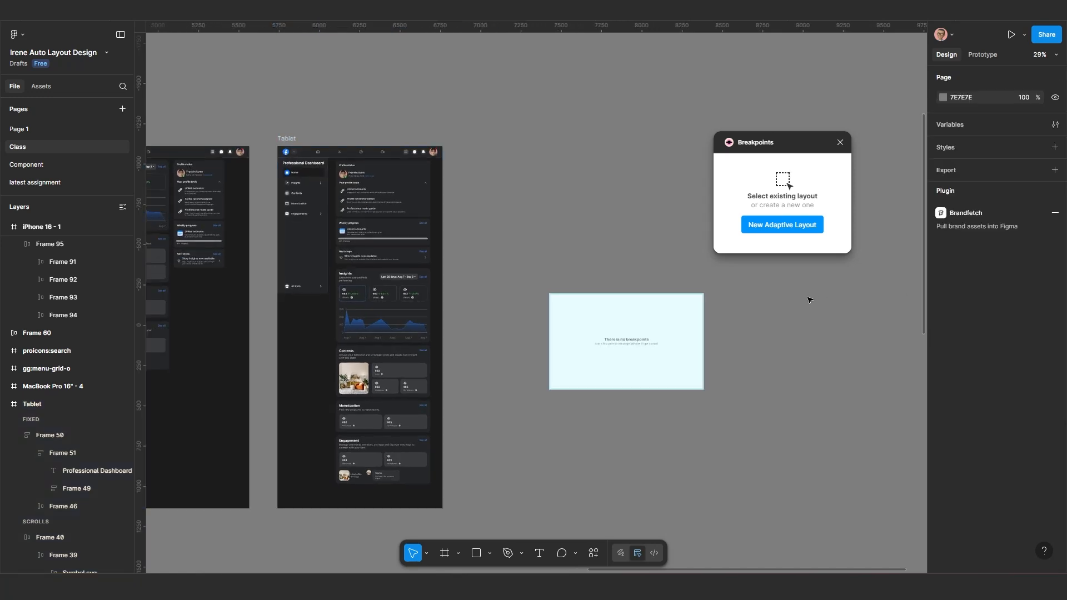
click(628, 328)
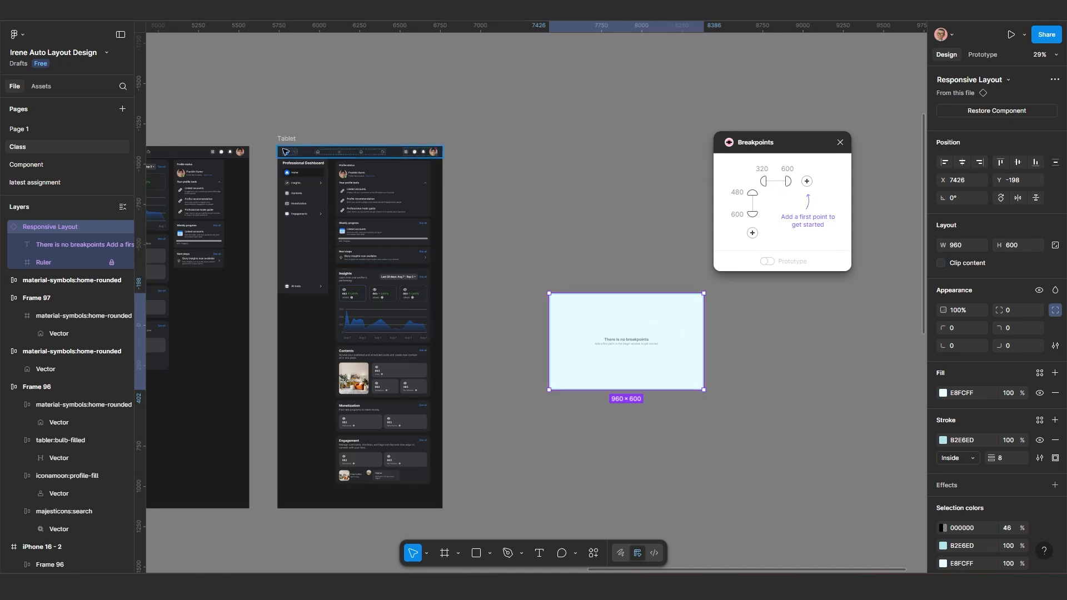
double_click(788, 169)
key(BackSpace)
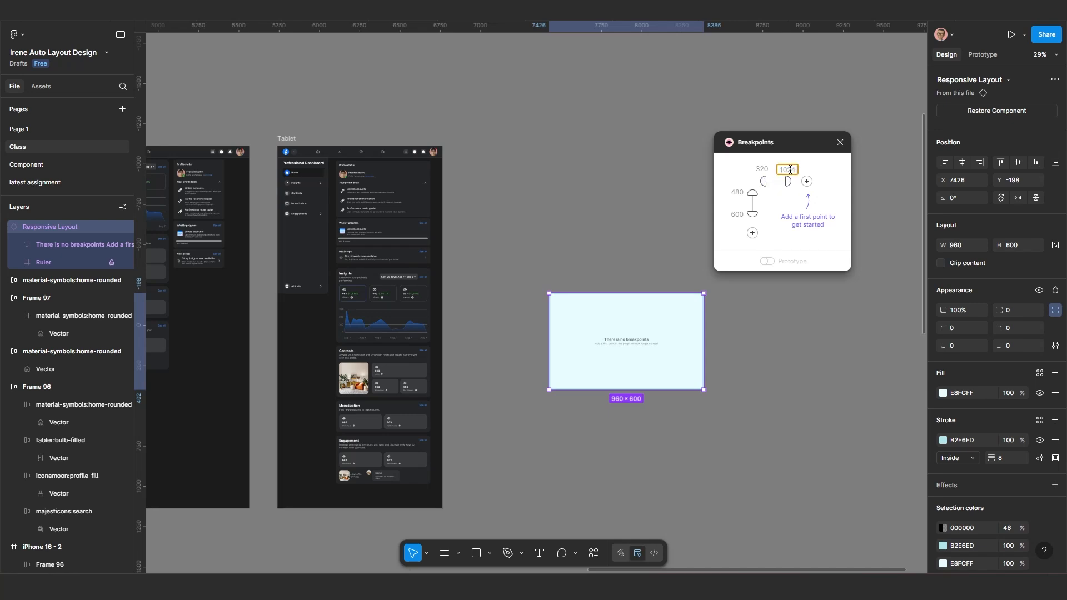
key(Return)
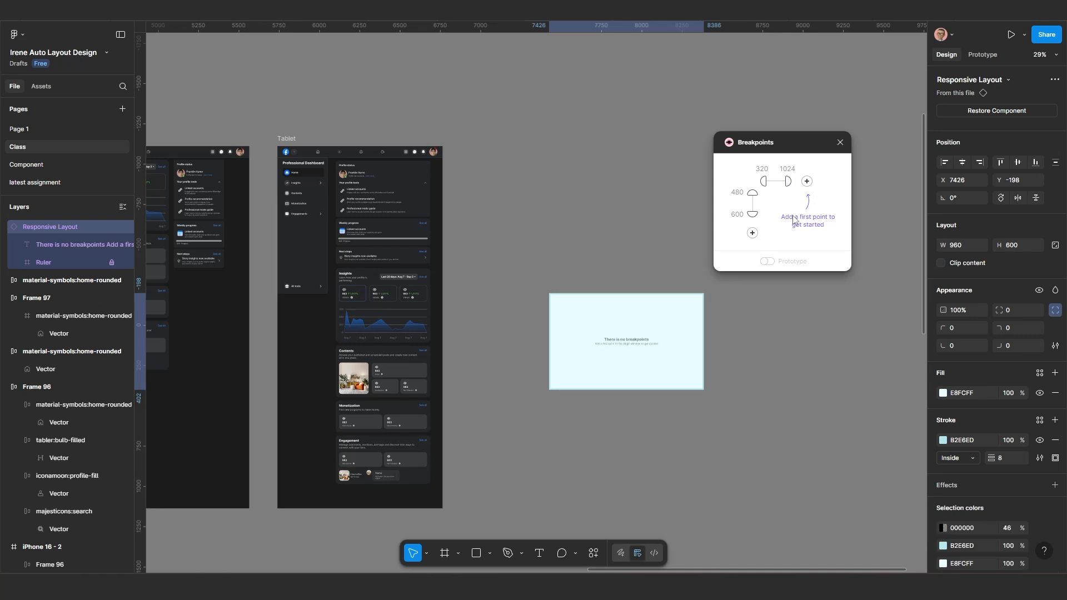
click(685, 305)
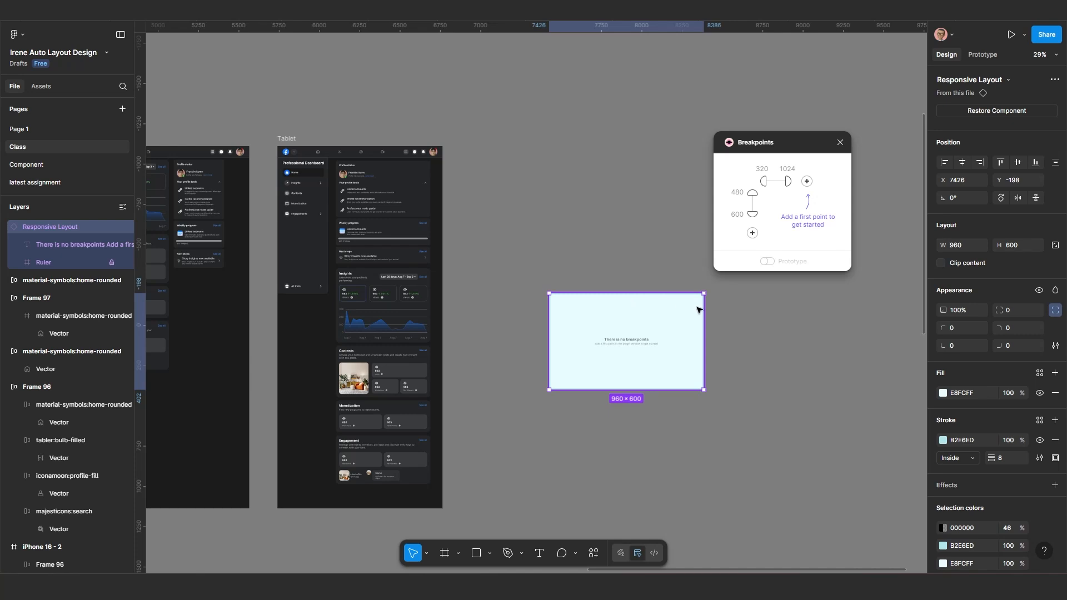
click(807, 182)
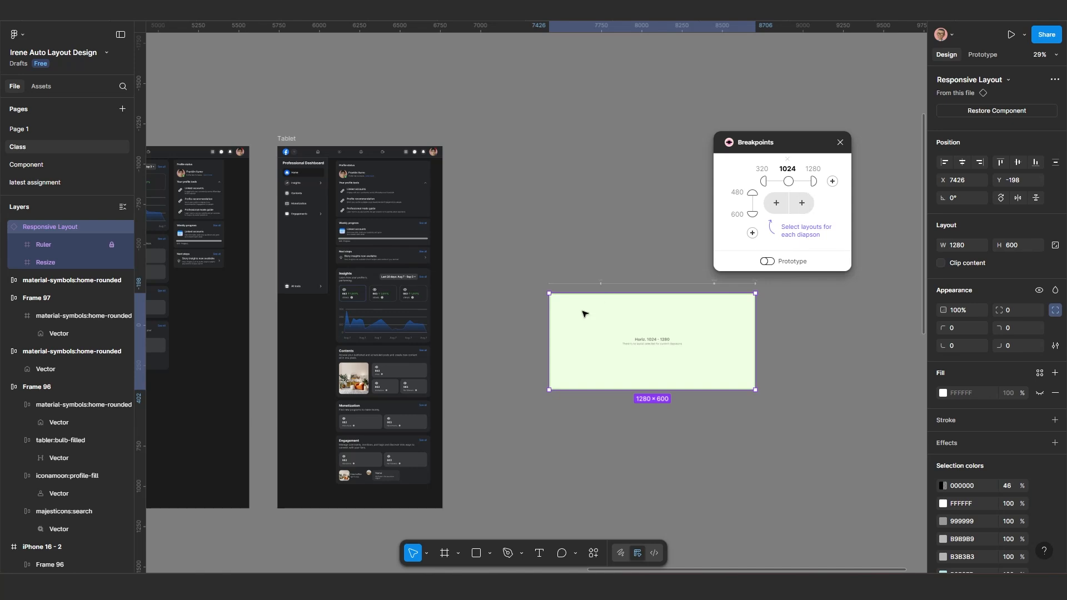
- Check the Desktop artboard's width and set the adaptive layout's maximum horizontal value to 1728, resizing the layout to that width
scroll(583, 310, down, 4)
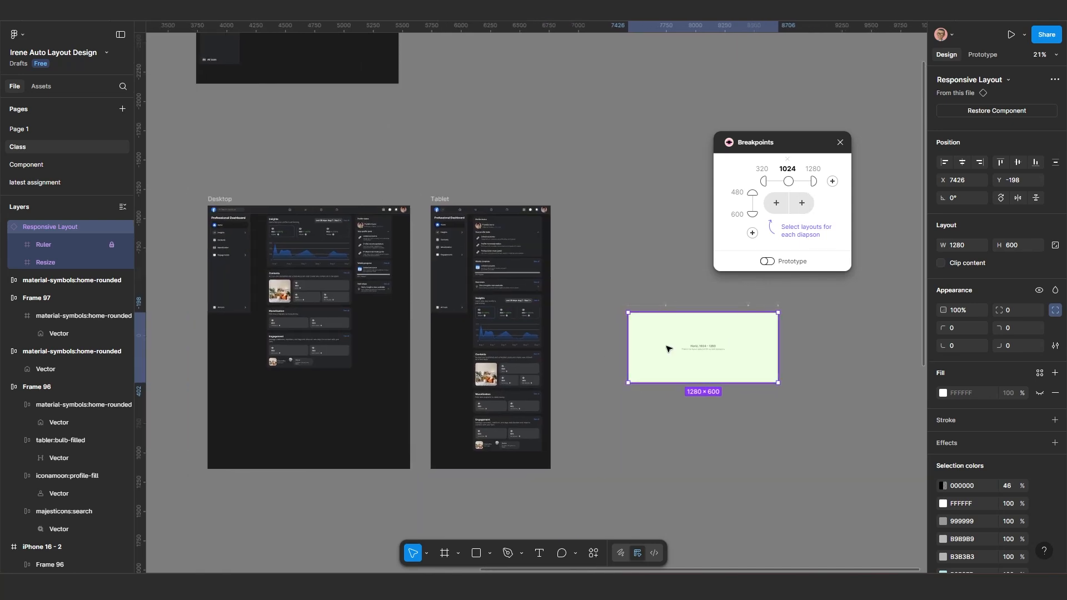
click(221, 199)
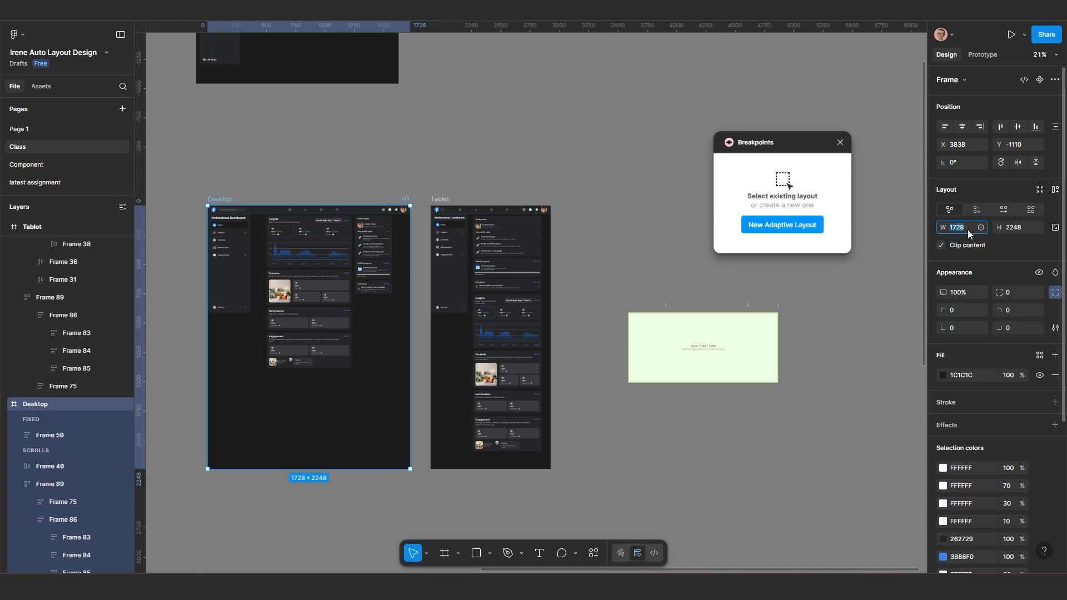
scroll(722, 371, up, 2)
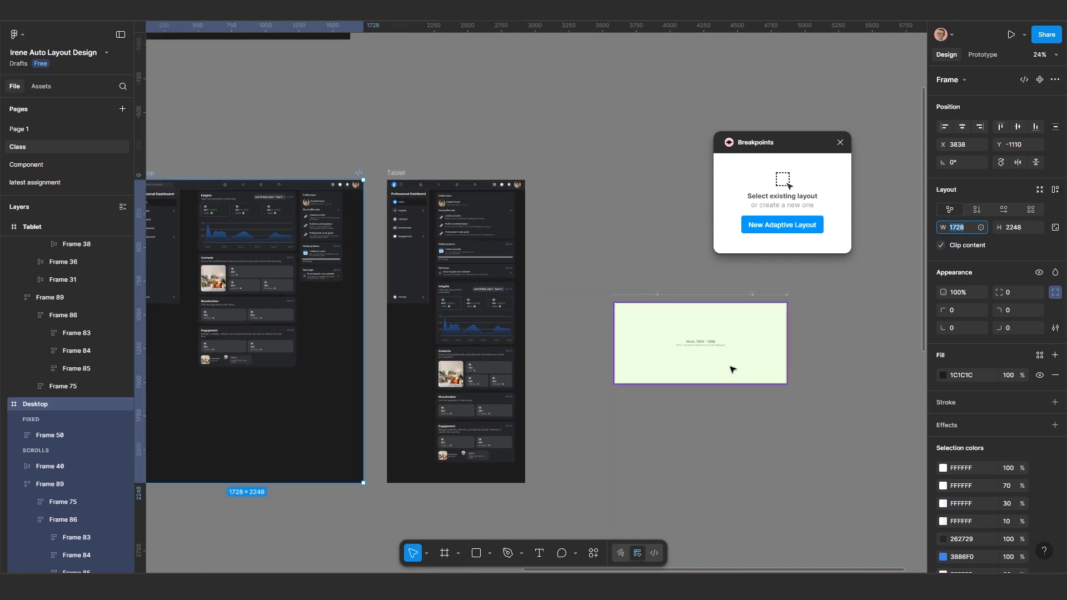
click(733, 370)
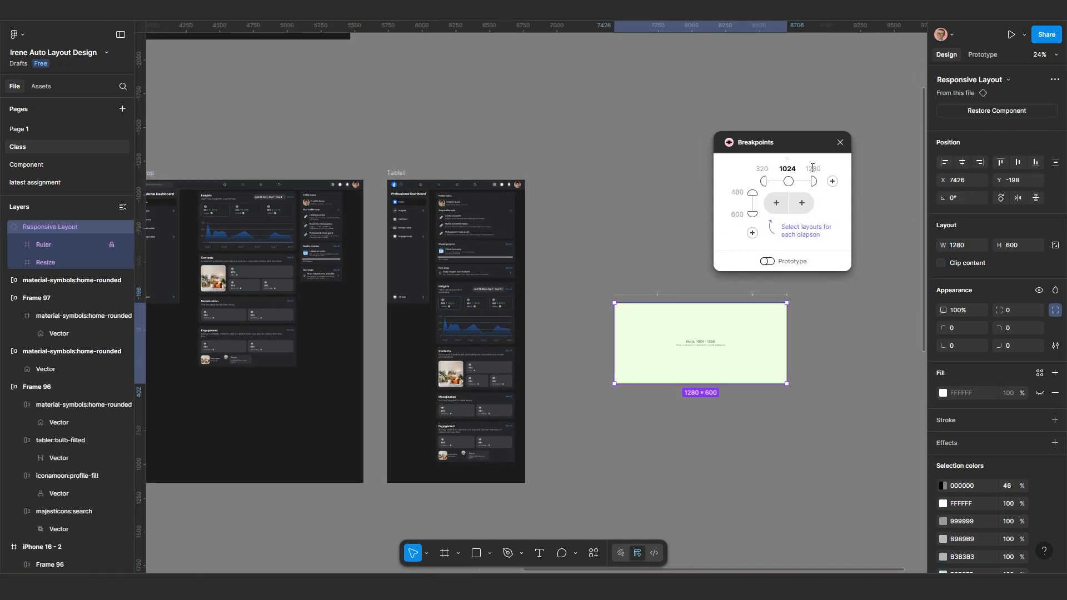
click(813, 168)
key(BackSpace)
key(Return)
click(815, 184)
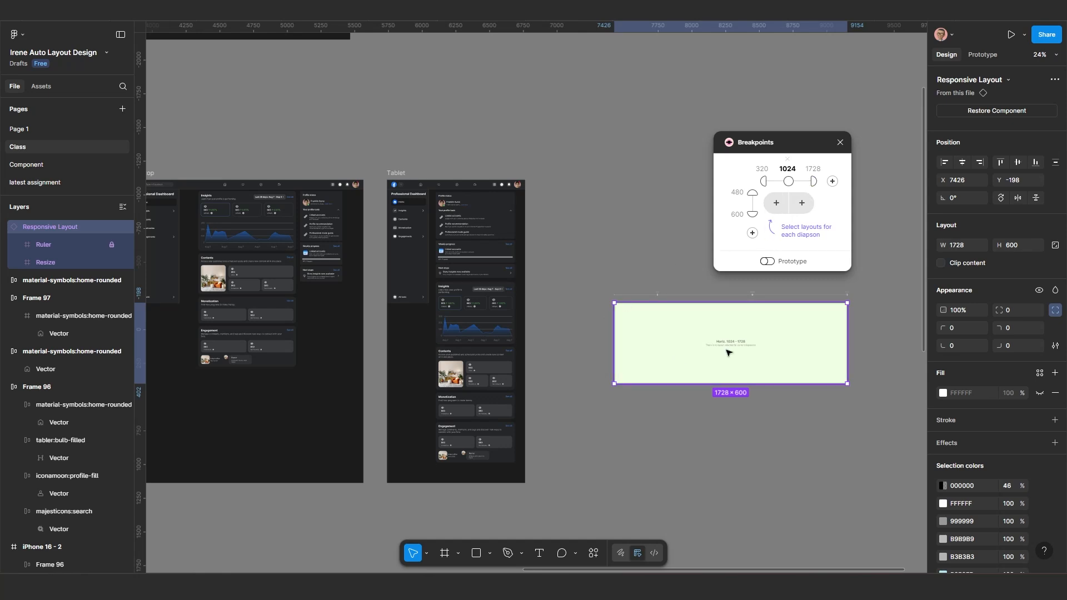
- Preview the empty adaptive layout at its 1024 breakpoint and at its 1728 maximum width
scroll(340, 256, left, 3)
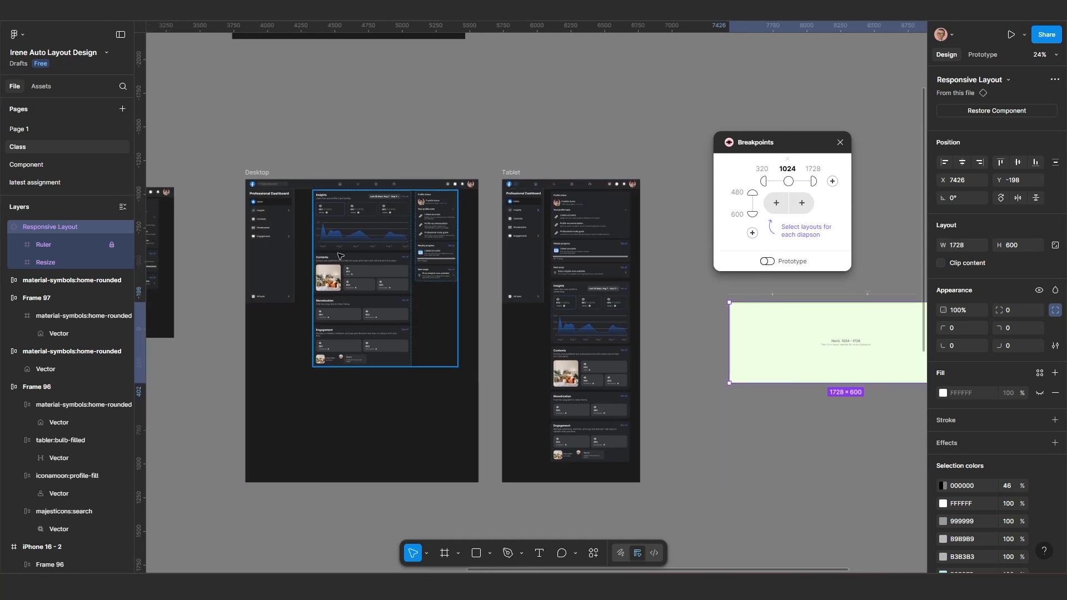
scroll(341, 256, down, 1)
scroll(557, 288, right, 3)
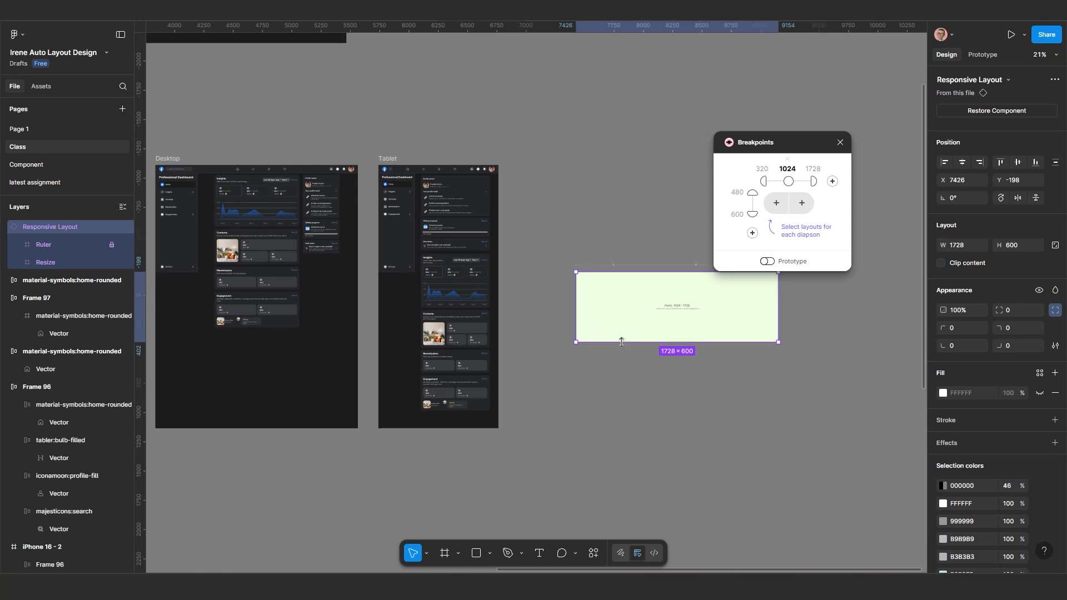
click(561, 344)
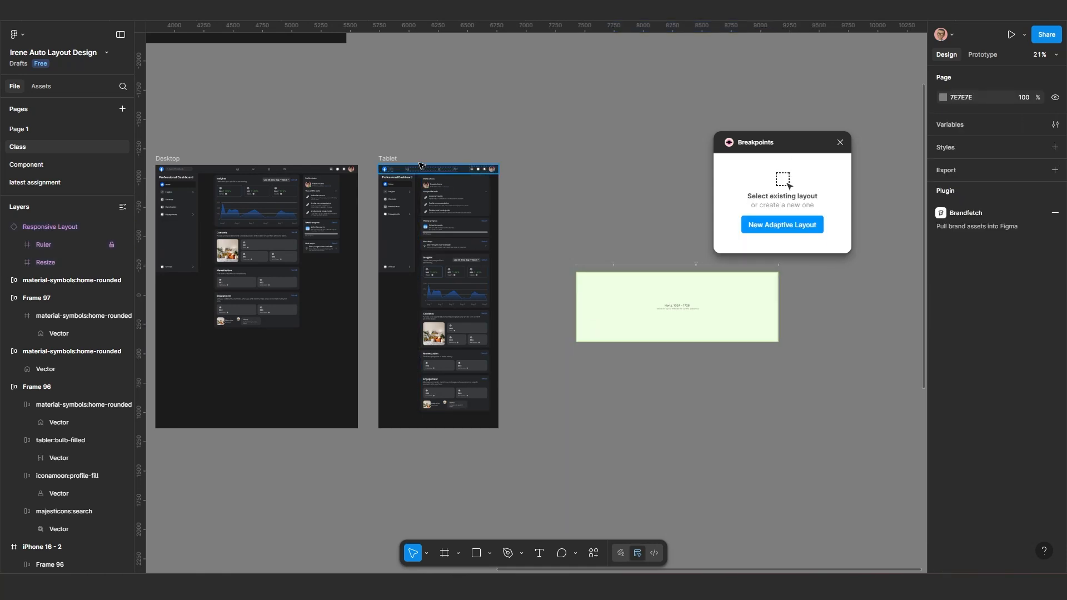
click(616, 301)
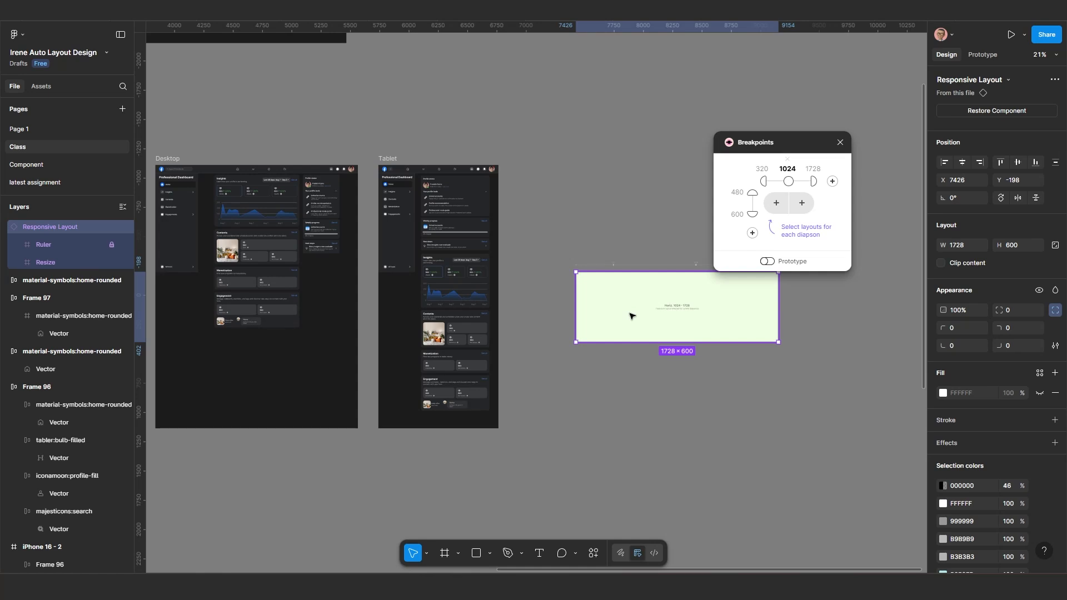
click(787, 186)
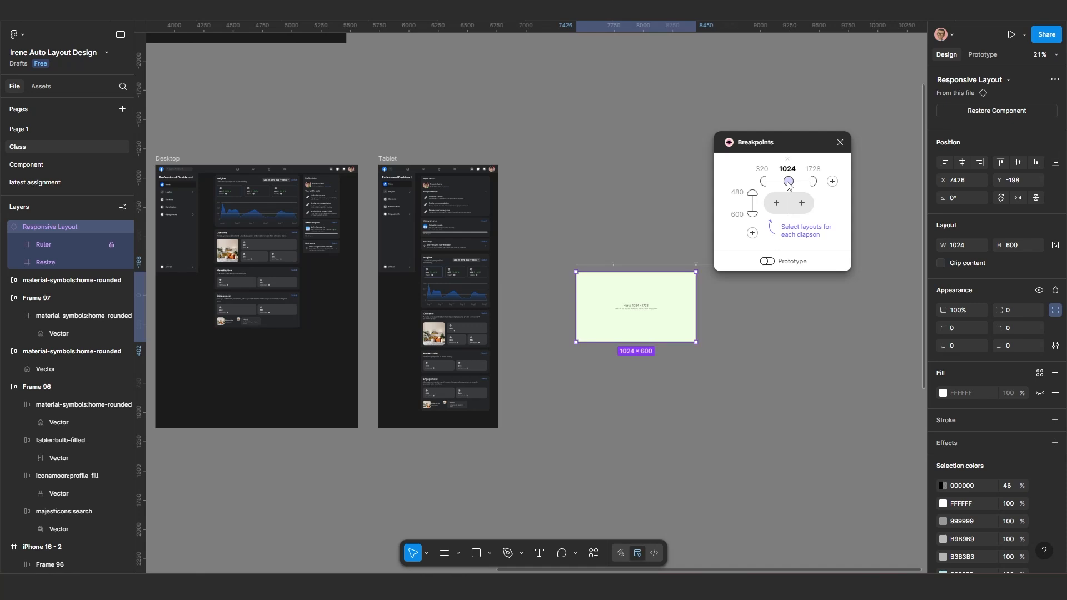
click(813, 182)
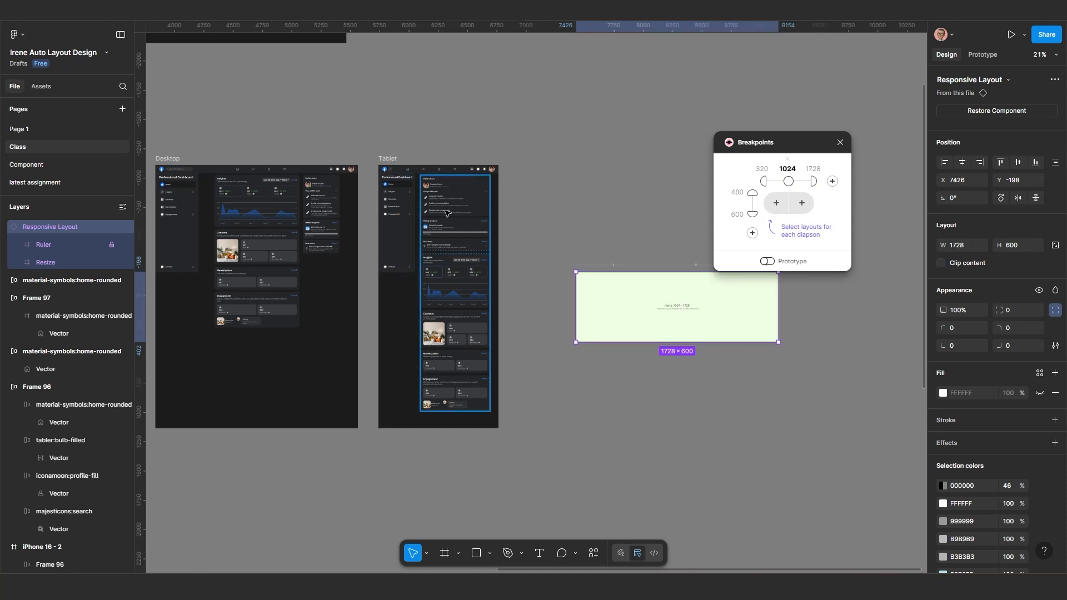
- Assign the Tablet frame as master layout for widths 320–1023 and the Desktop frame for 1024–1728
click(776, 204)
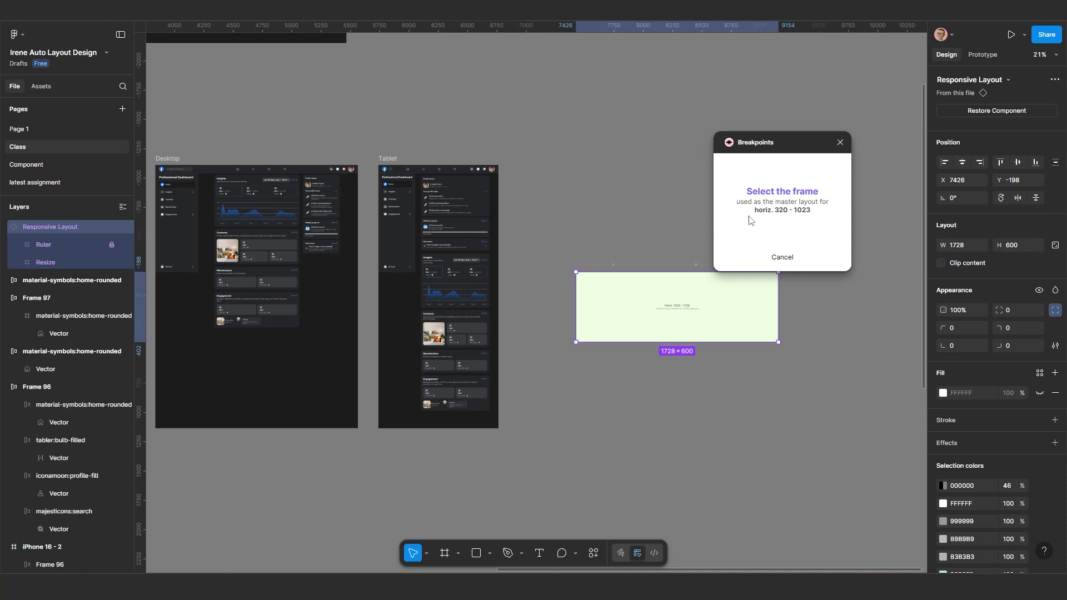
click(388, 159)
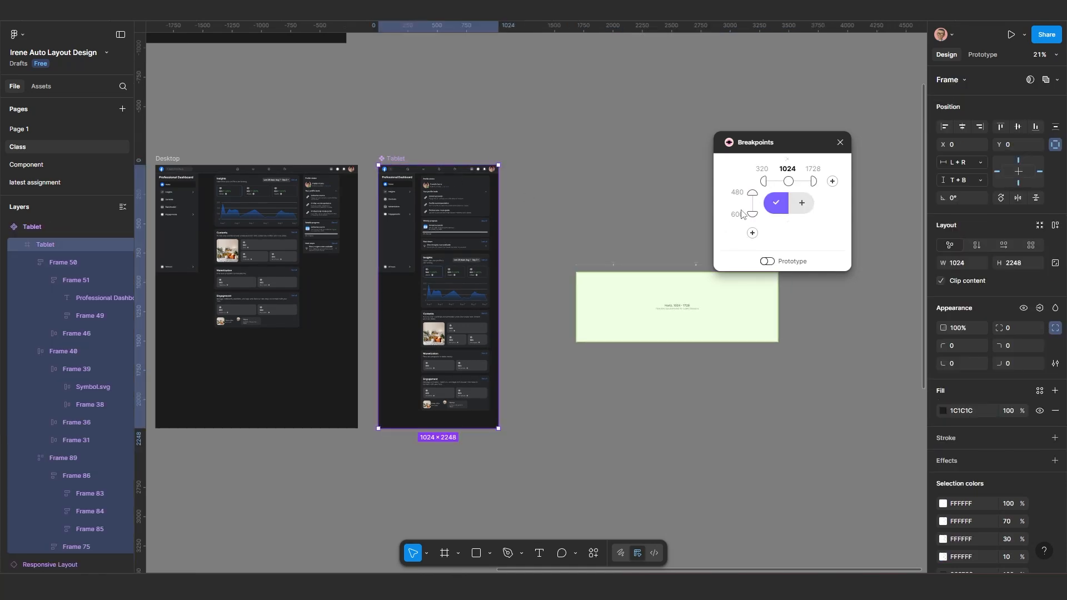
scroll(477, 248, down, 2)
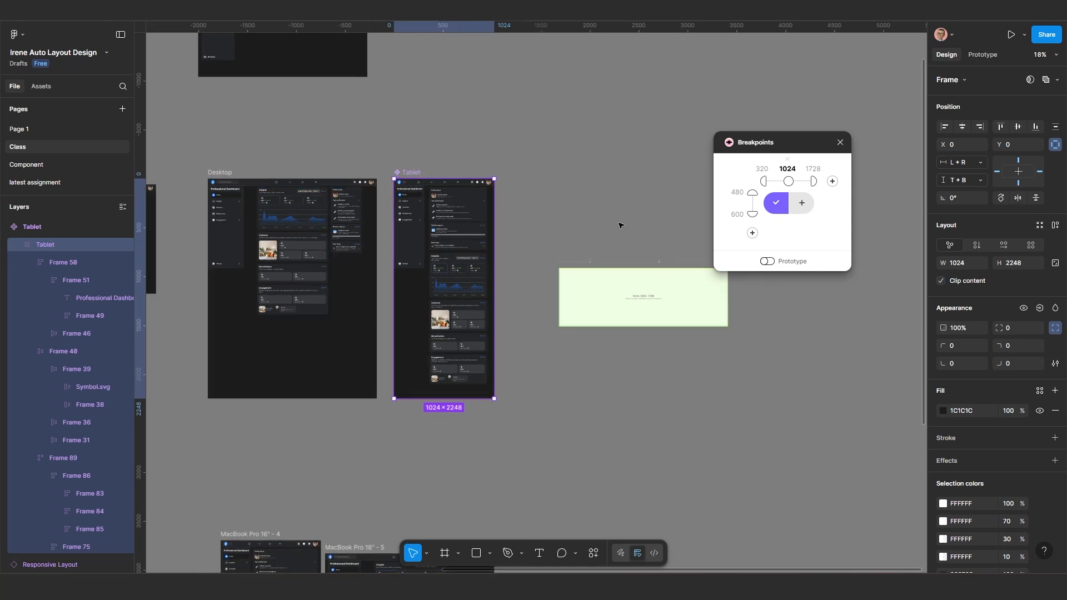
click(622, 301)
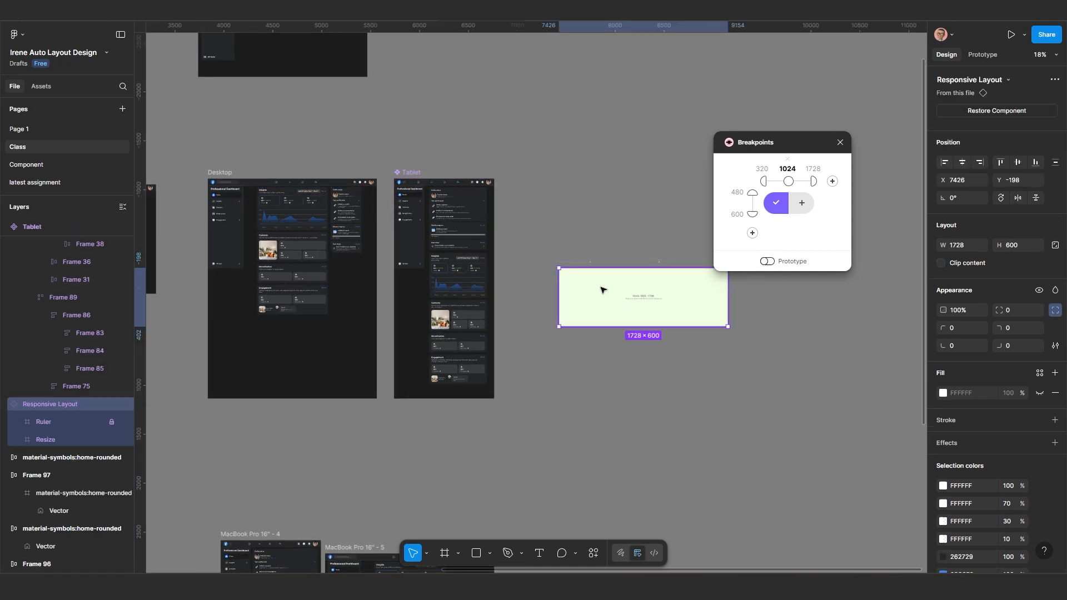
click(802, 205)
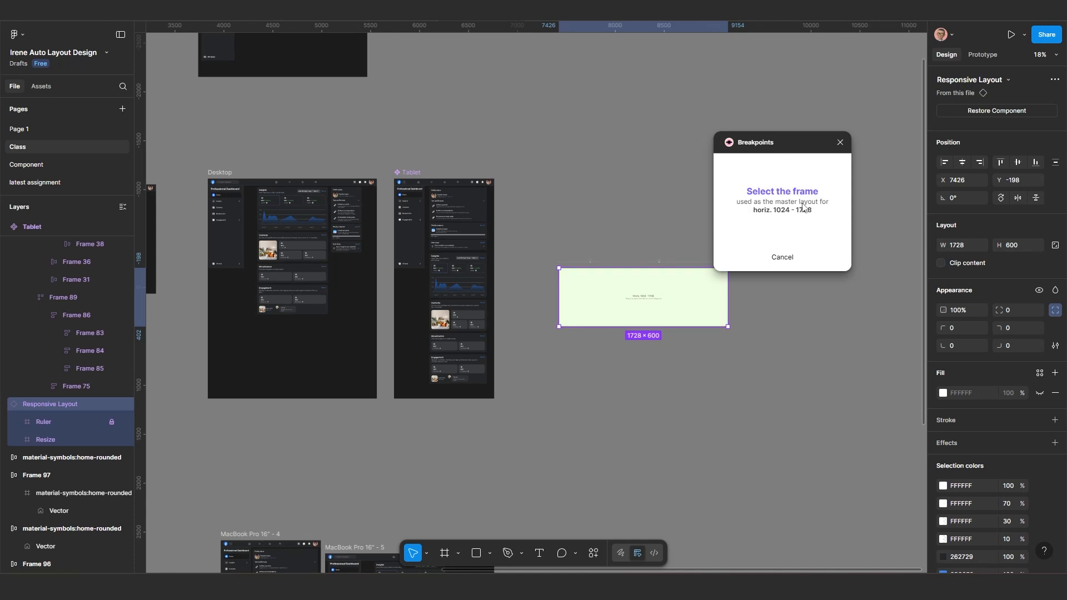
click(220, 173)
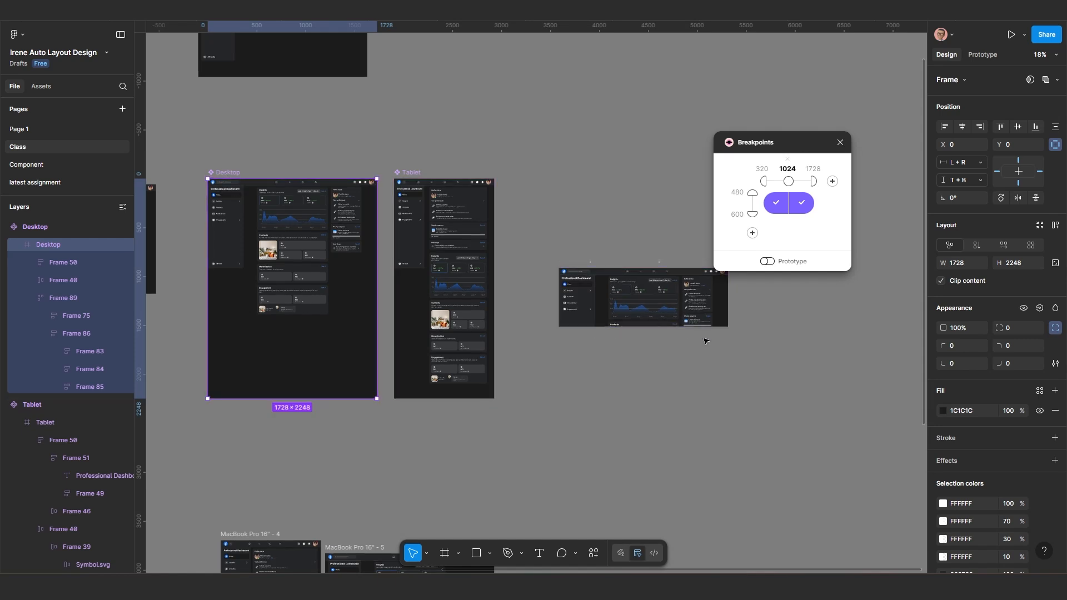
- Extend the adaptive layout's height to about 2321 by moving its lower edge down
scroll(706, 341, up, 4)
drag(706, 341, 537, 385)
scroll(541, 377, up, 1)
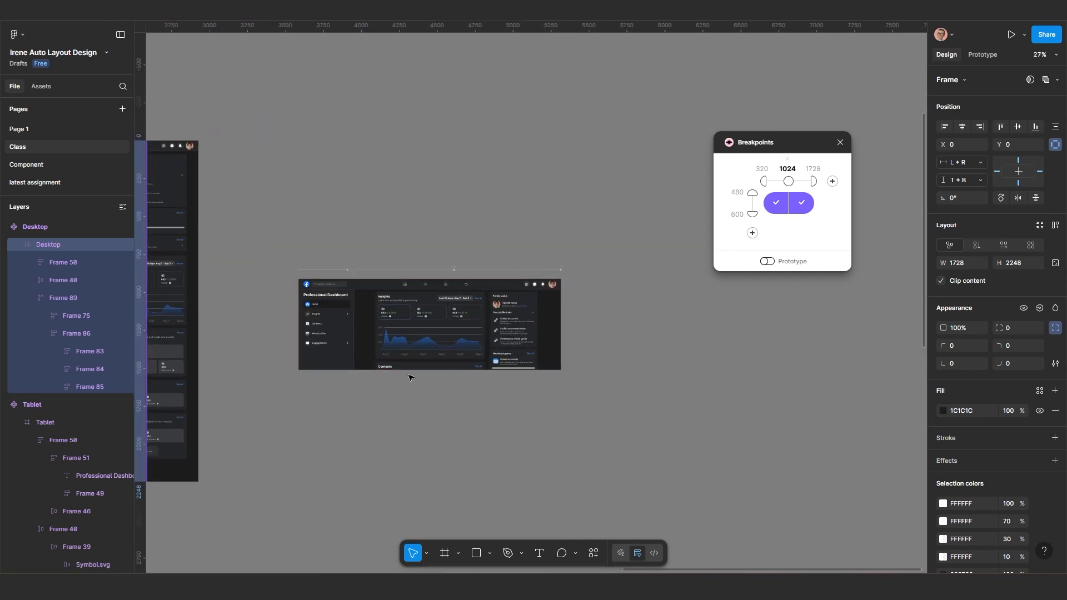
click(374, 369)
drag(368, 370, 431, 449)
scroll(367, 515, down, 1)
scroll(466, 406, down, 1)
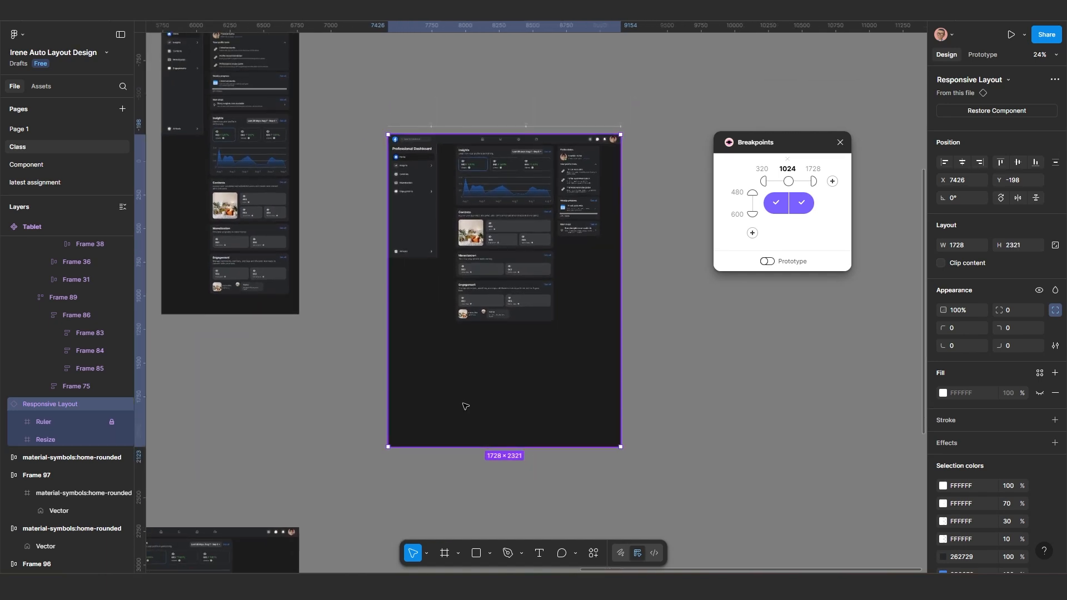
- Test the Tablet range by narrowing the adaptive layout to about 968 wide and widening it to about 1012
click(654, 370)
click(592, 368)
scroll(599, 360, down, 2)
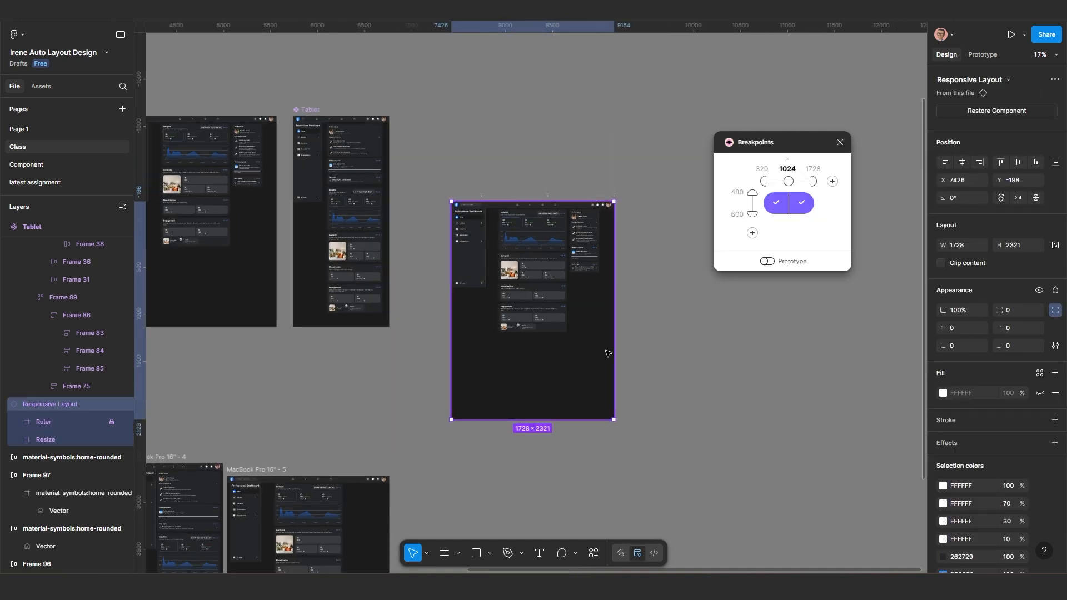
drag(608, 341, 542, 345)
scroll(542, 345, up, 5)
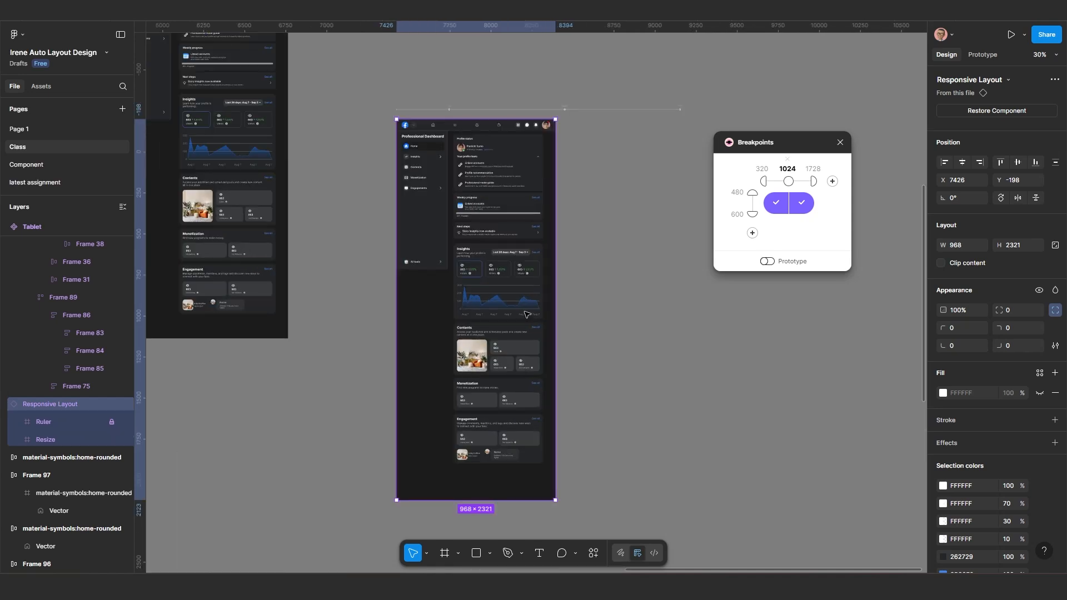
scroll(516, 373, up, 2)
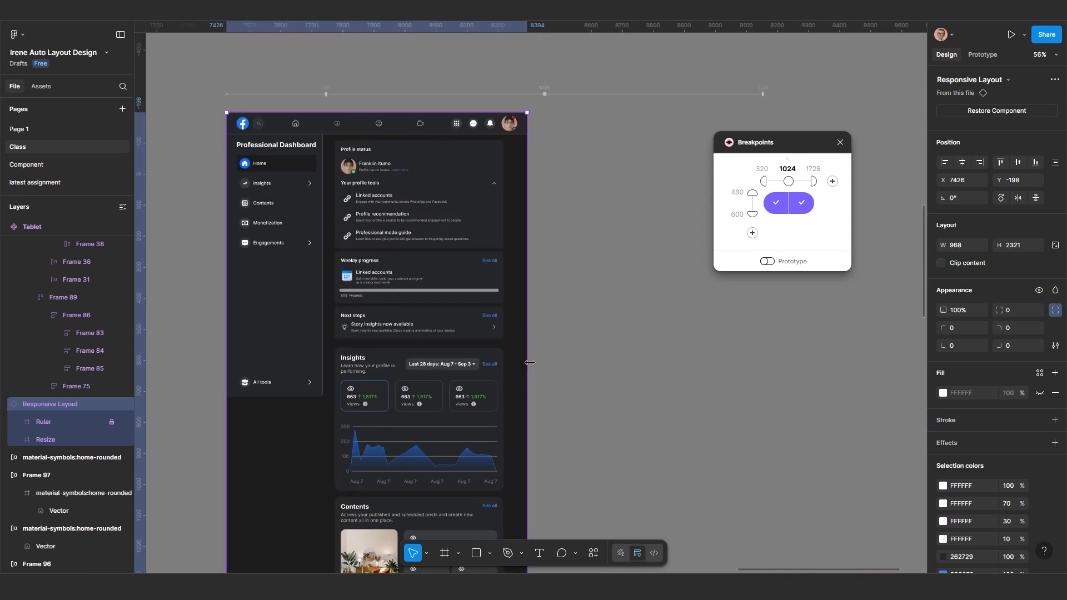
drag(545, 362, 562, 361)
drag(590, 362, 541, 100)
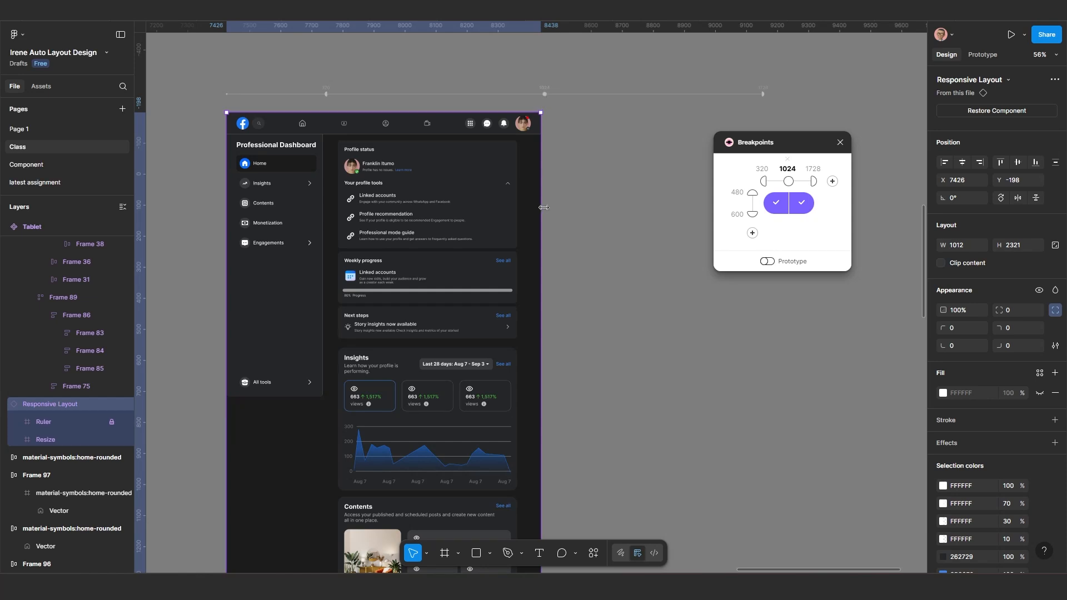
- Move the plugin window aside and test the breakpoint by stretching the layout to about 1780 wide and narrowing it to about 1003
drag(537, 209, 886, 119)
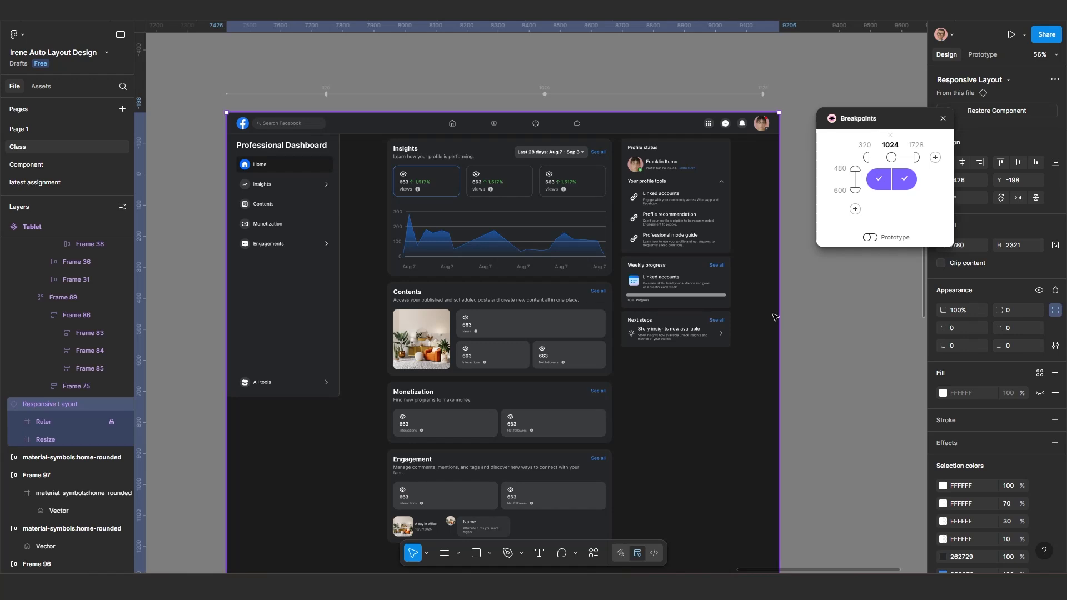
drag(778, 313, 536, 315)
scroll(539, 329, down, 3)
scroll(528, 333, down, 5)
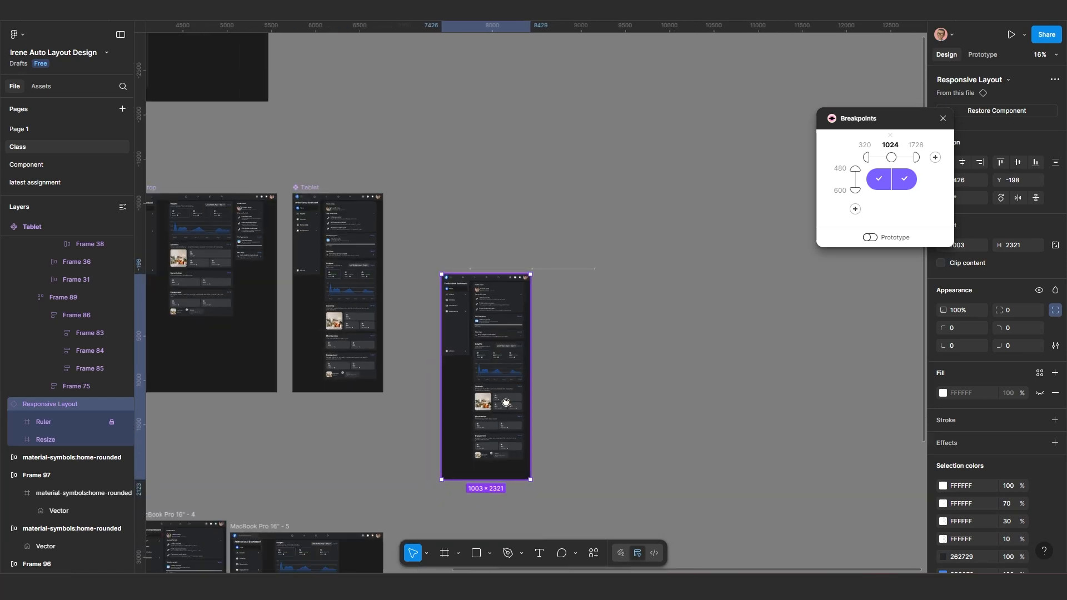
- Widen the adaptive layout to about 1755 and narrow it to about 1171 to check how the Desktop content reflows
drag(506, 402, 636, 314)
scroll(528, 333, up, 3)
scroll(549, 383, down, 2)
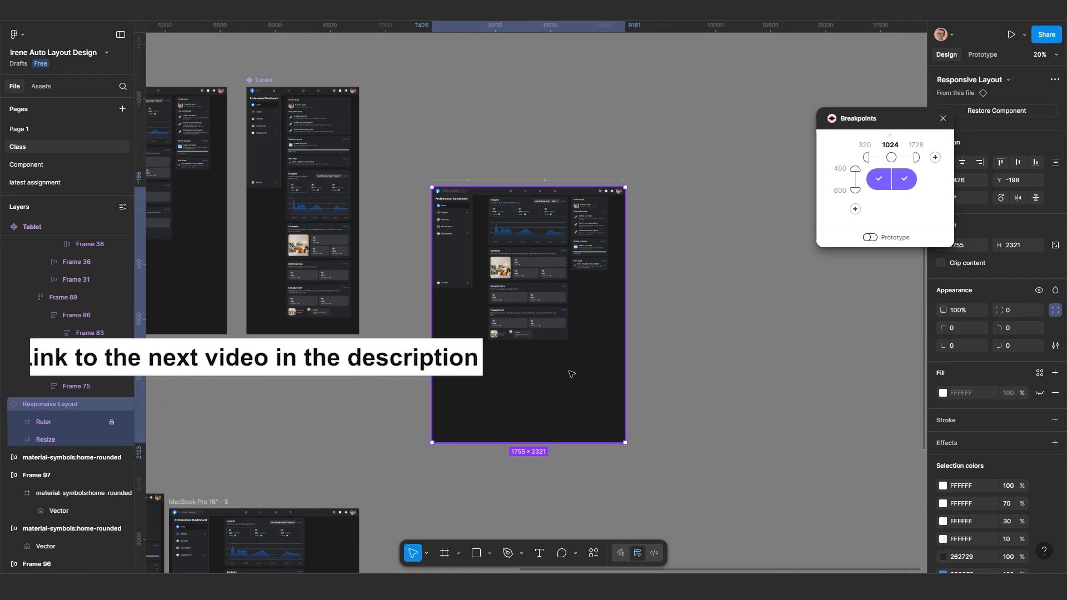
scroll(571, 374, left, 2)
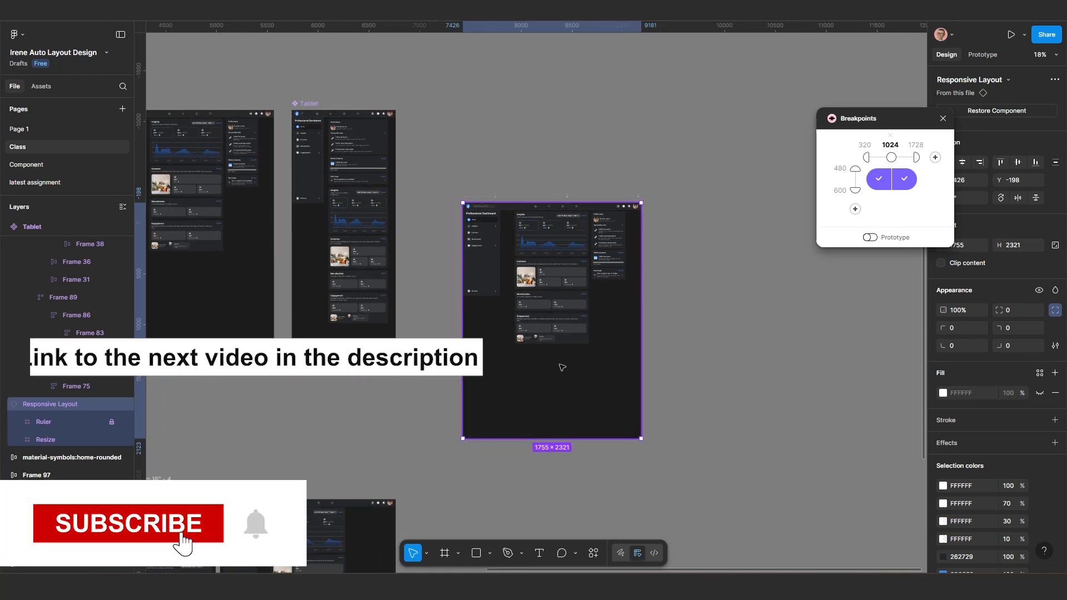
scroll(617, 333, down, 1)
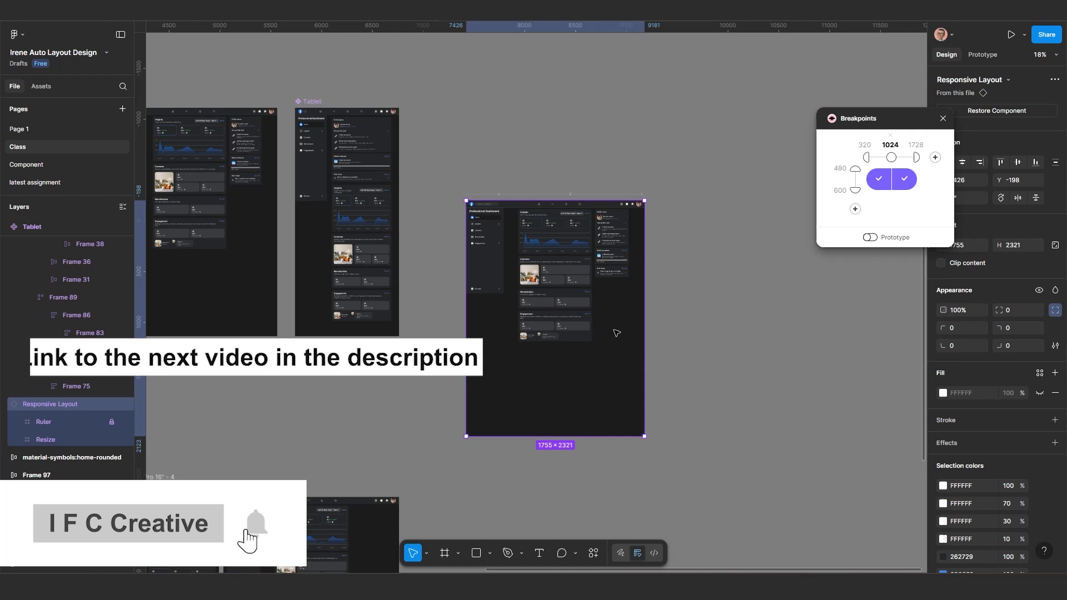
click(651, 334)
click(640, 331)
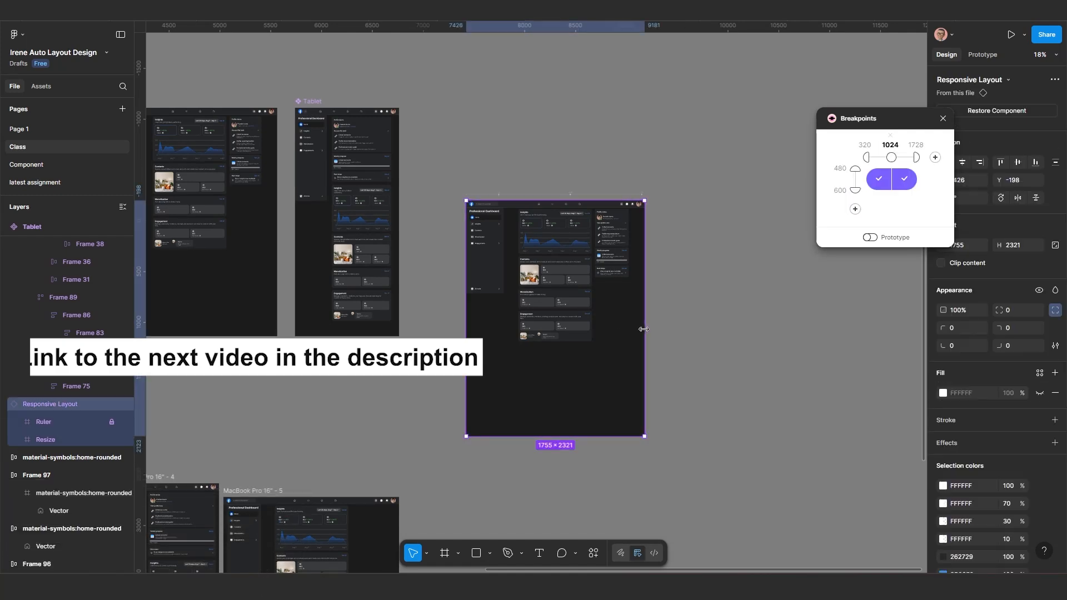
drag(644, 329, 585, 328)
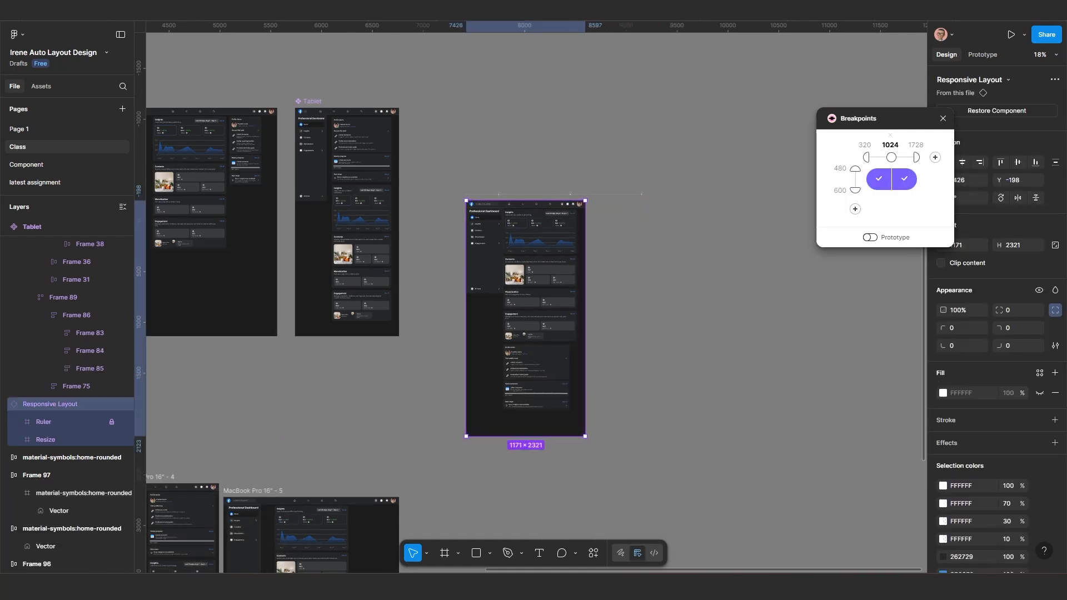